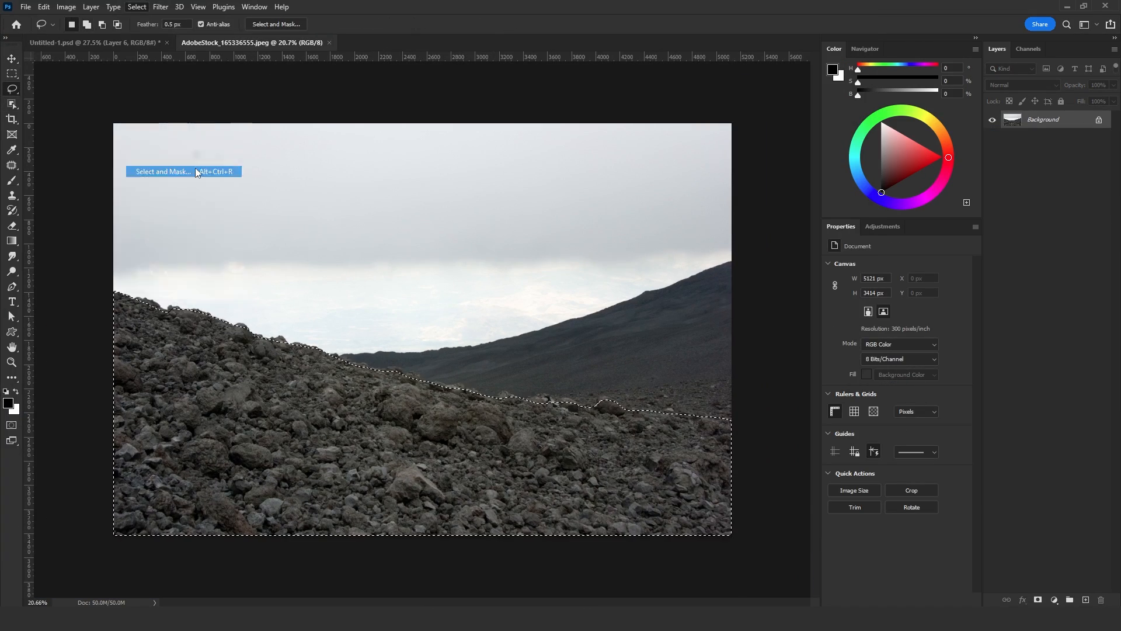
# Step: Open the edge refinement for the selected rocky foreground
pyautogui.keyDown('shift'); pyautogui.click(197, 172); pyautogui.keyUp('shift')
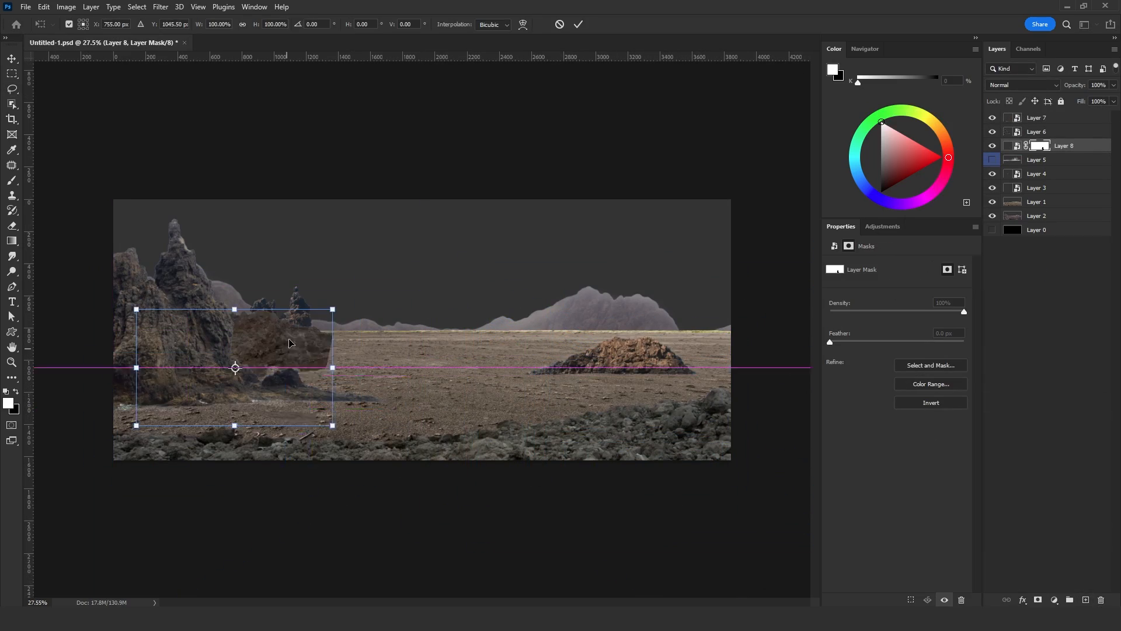
# Step: Move the Layer 8 rock down and left against the base of the cliffs
pyautogui.moveTo(291, 343); pyautogui.dragTo(229, 391)
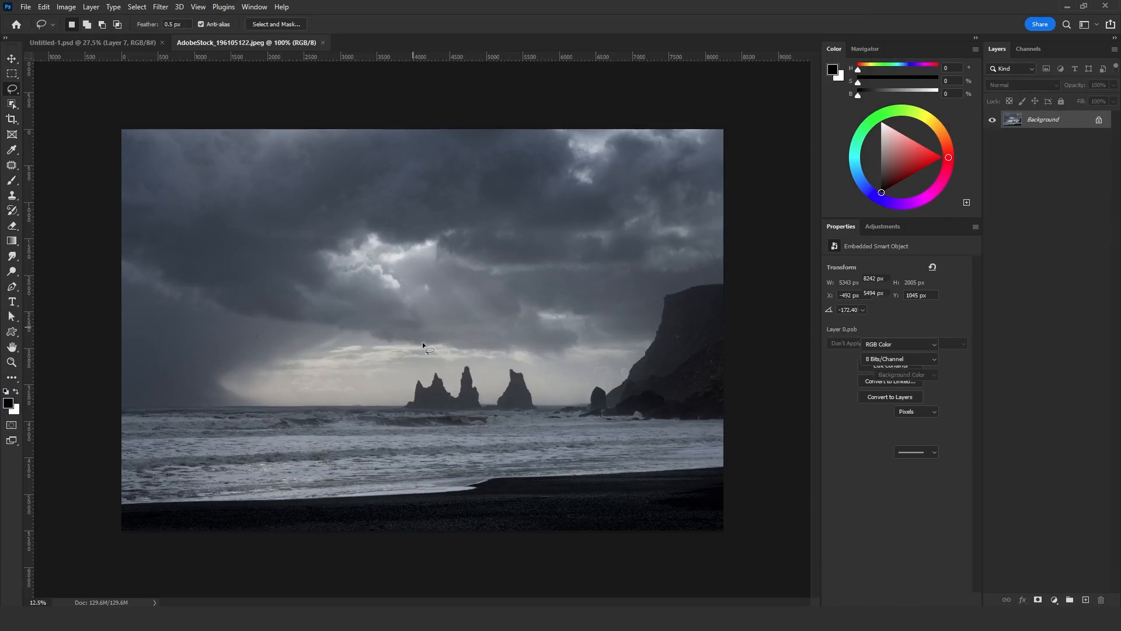
# Step: Select the cloudy sky in the seascape photo with the Magic Wand tool
pyautogui.click(16, 105)
pyautogui.click(68, 127)
pyautogui.click(397, 209)
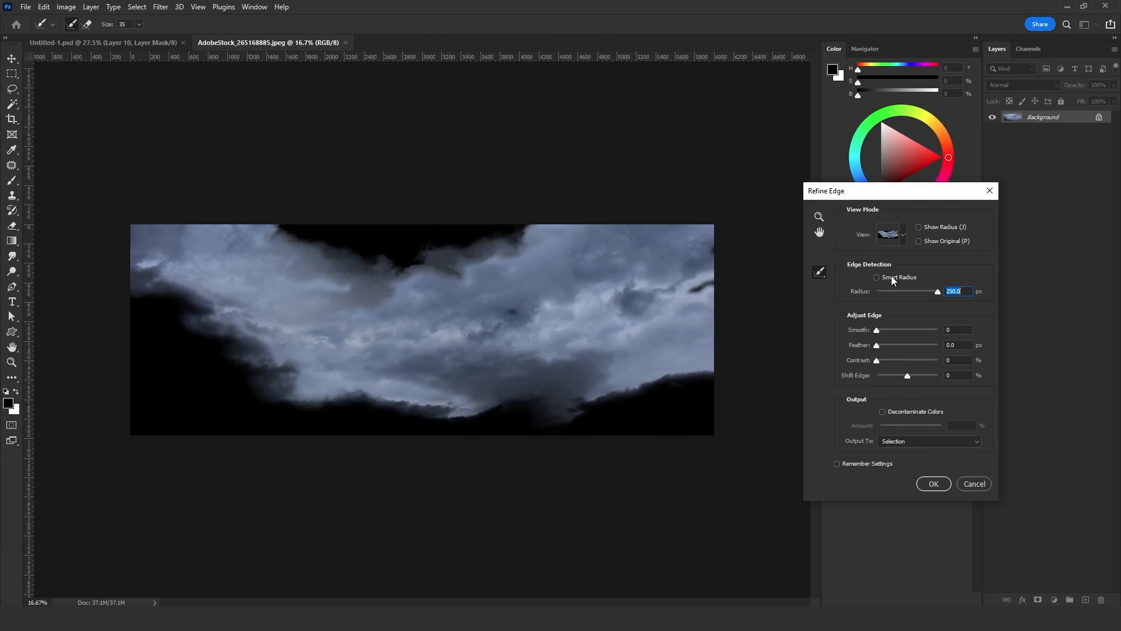
# Step: Refine the cloud selection's edge with a 250 px radius and output it to a selection
pyautogui.click(934, 484)
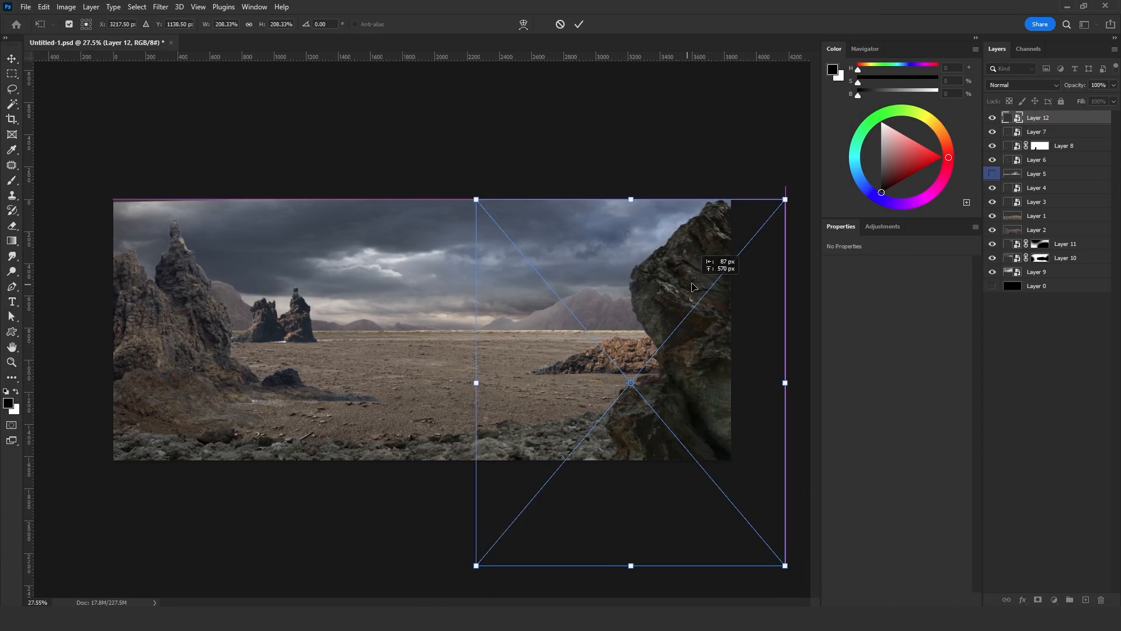
# Step: Scale down the large Layer 12 rock at the right edge of the scene
pyautogui.moveTo(628, 565); pyautogui.dragTo(671, 459)
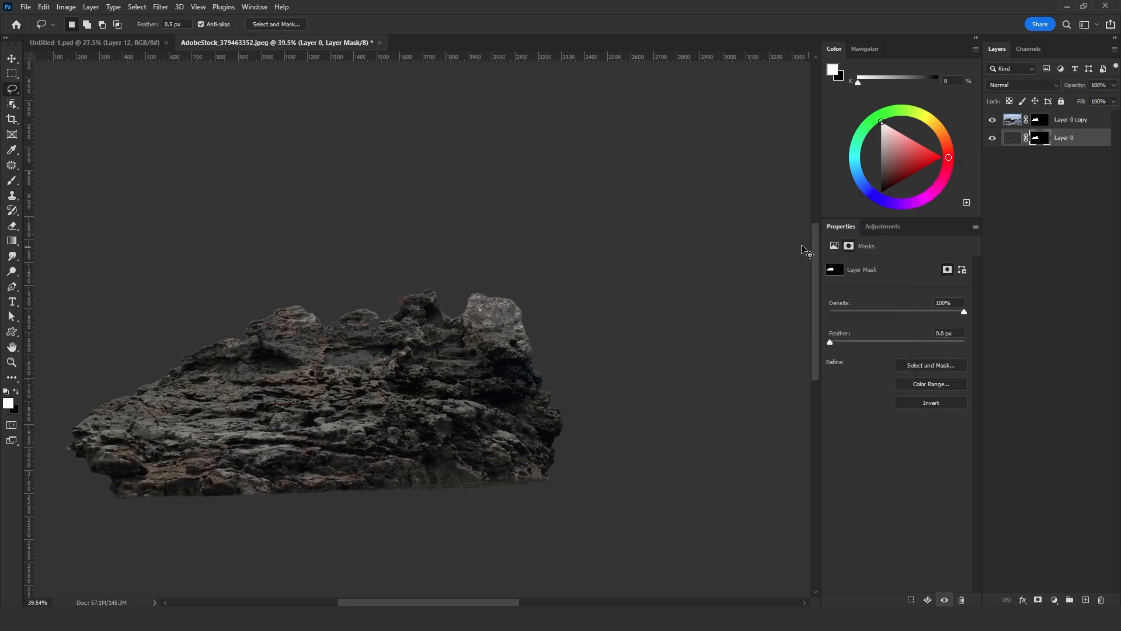
# Step: Duplicate the masked rock layer, Layer 0
pyautogui.moveTo(1036, 137); pyautogui.dragTo(1089, 602)
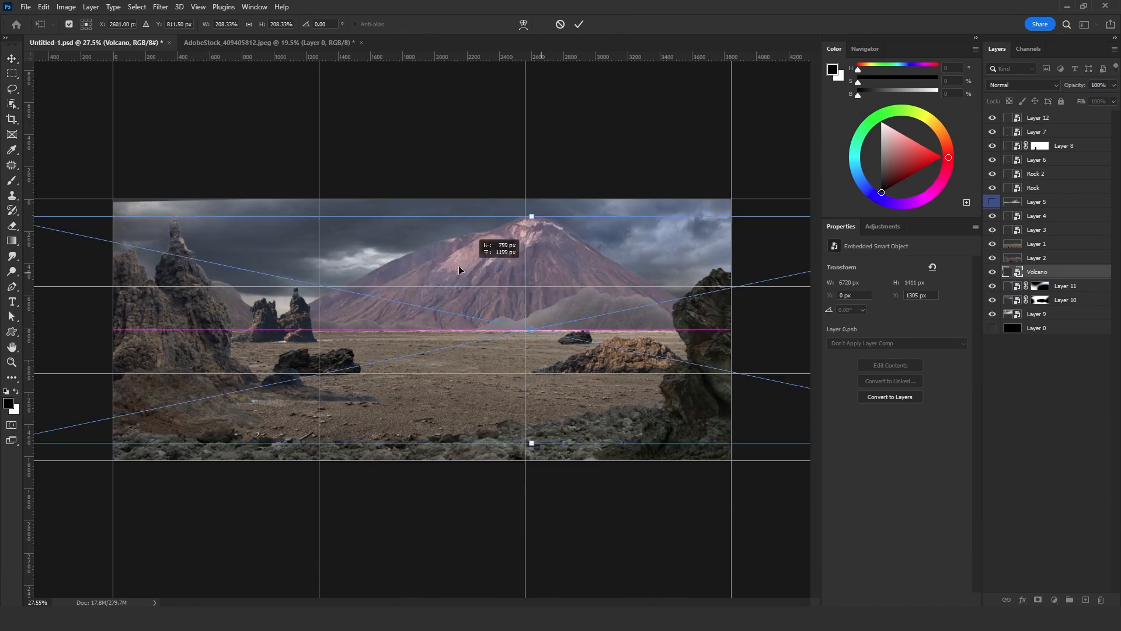
# Step: Position the Volcano layer on the horizon behind the plain
pyautogui.moveTo(467, 266); pyautogui.dragTo(571, 315)
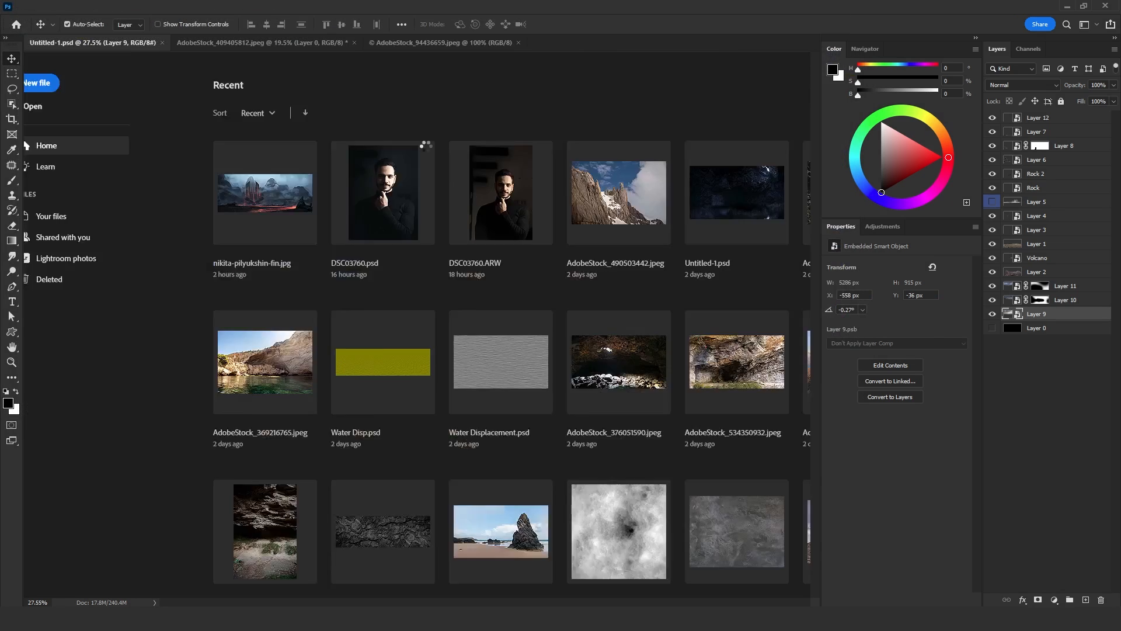
# Step: Duplicate the eruption photo's Background layer and desaturate the copy
pyautogui.hotkey('ctrl', 'j')
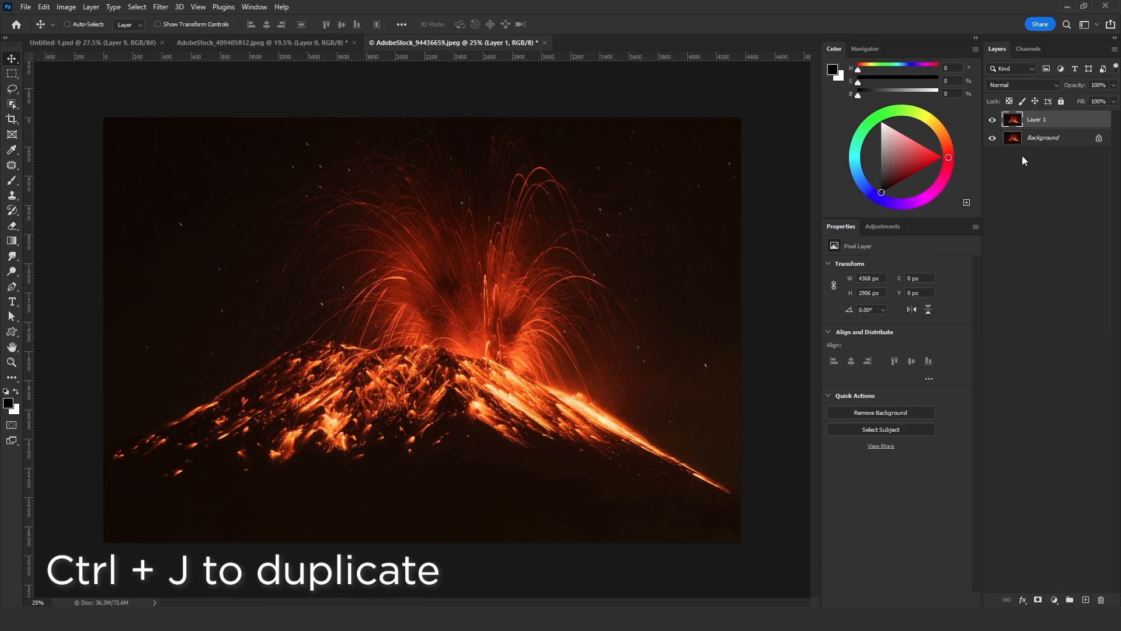
pyautogui.hotkey('ctrl', 'shift', 'u')
# Step: Apply the merged image to the desaturated eruption layer with Multiply blending at 100% opacity
pyautogui.click(66, 6)
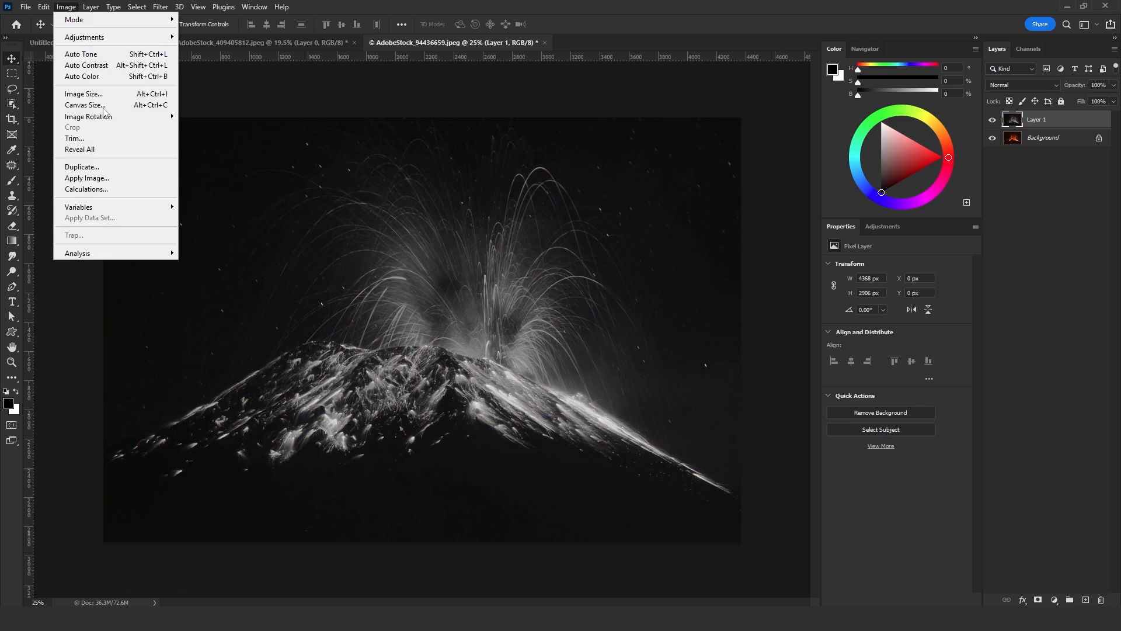
pyautogui.click(87, 178)
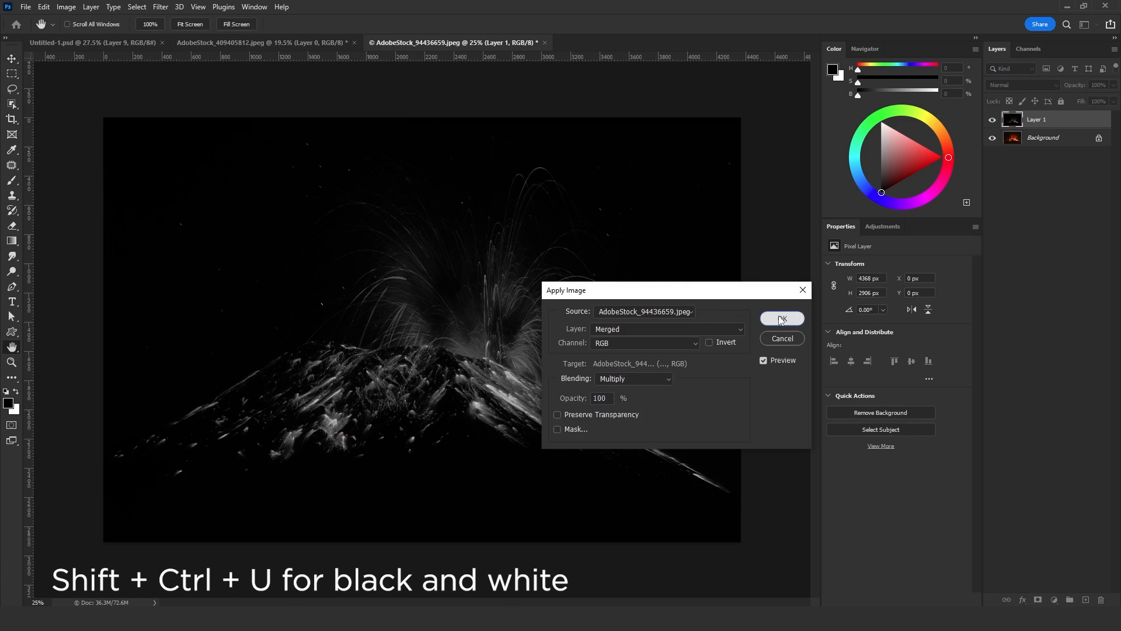
pyautogui.click(782, 319)
# Step: Brighten the eruption layer by applying the merged image with Screen blending at 100% opacity
pyautogui.click(66, 7)
pyautogui.click(88, 178)
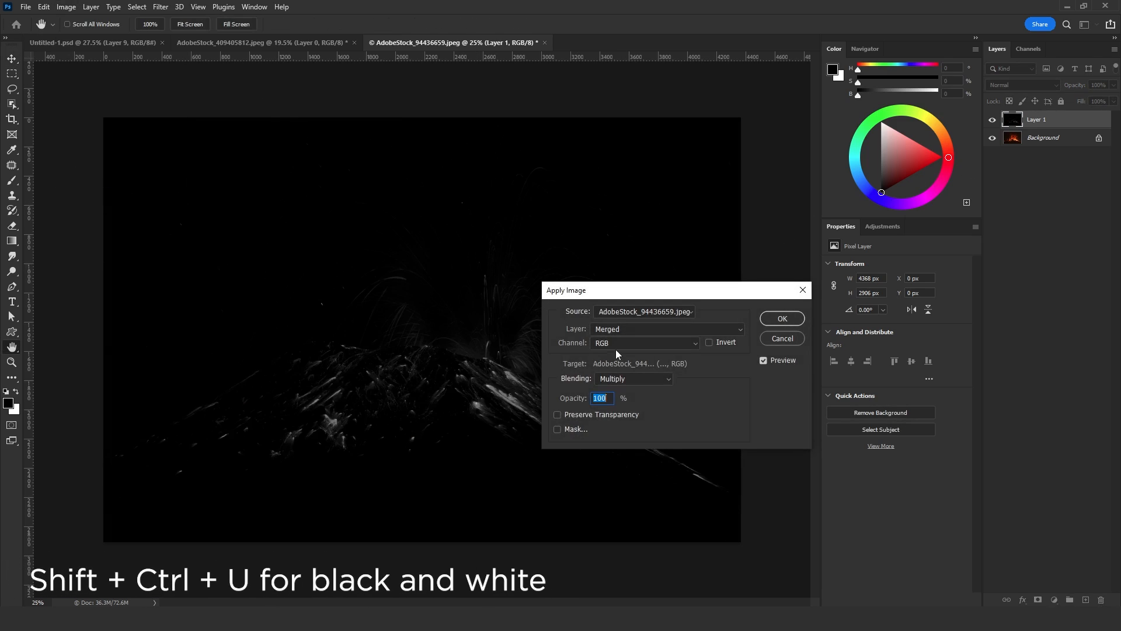
pyautogui.click(622, 378)
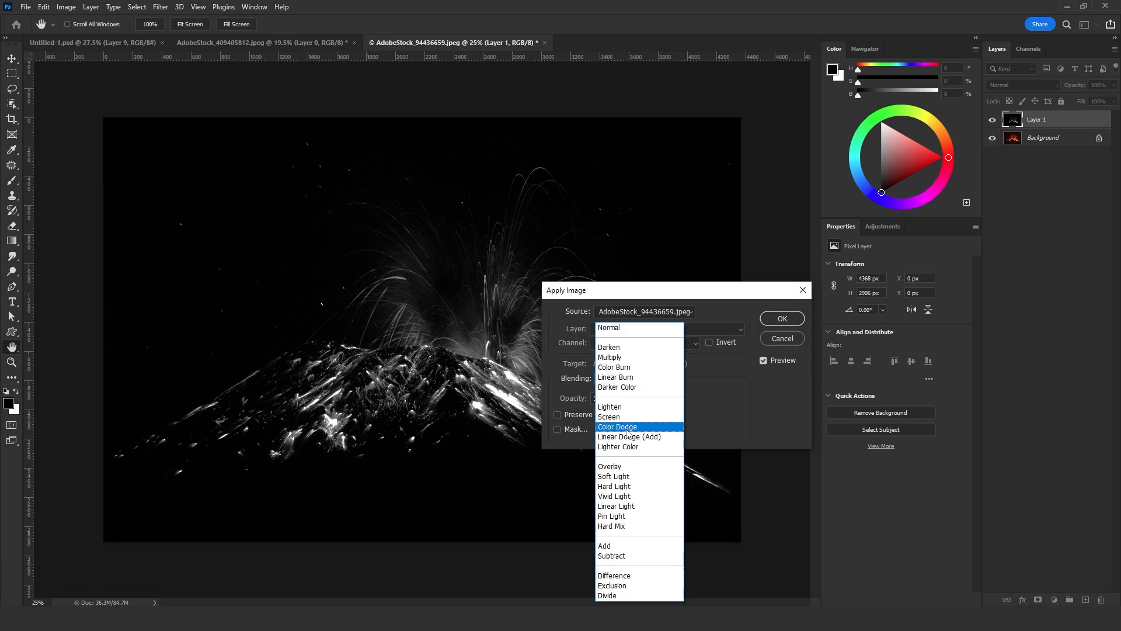
pyautogui.click(626, 428)
pyautogui.click(772, 320)
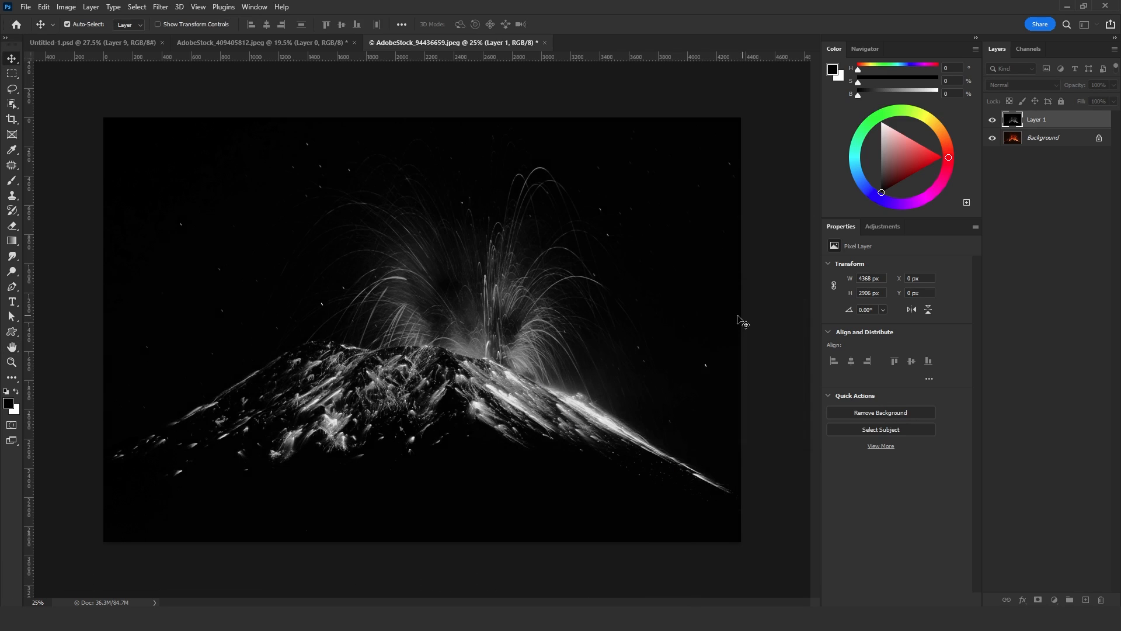
# Step: Apply the merged image to the eruption layer two more times with the same brightening blend
pyautogui.click(66, 7)
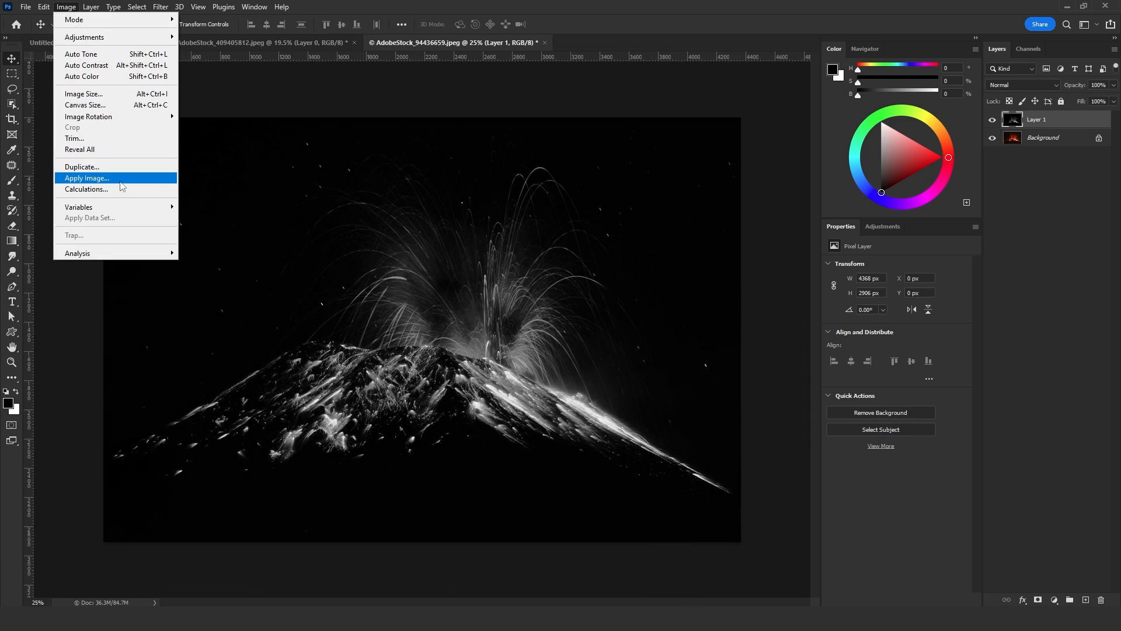
pyautogui.click(87, 178)
pyautogui.click(782, 320)
pyautogui.click(66, 7)
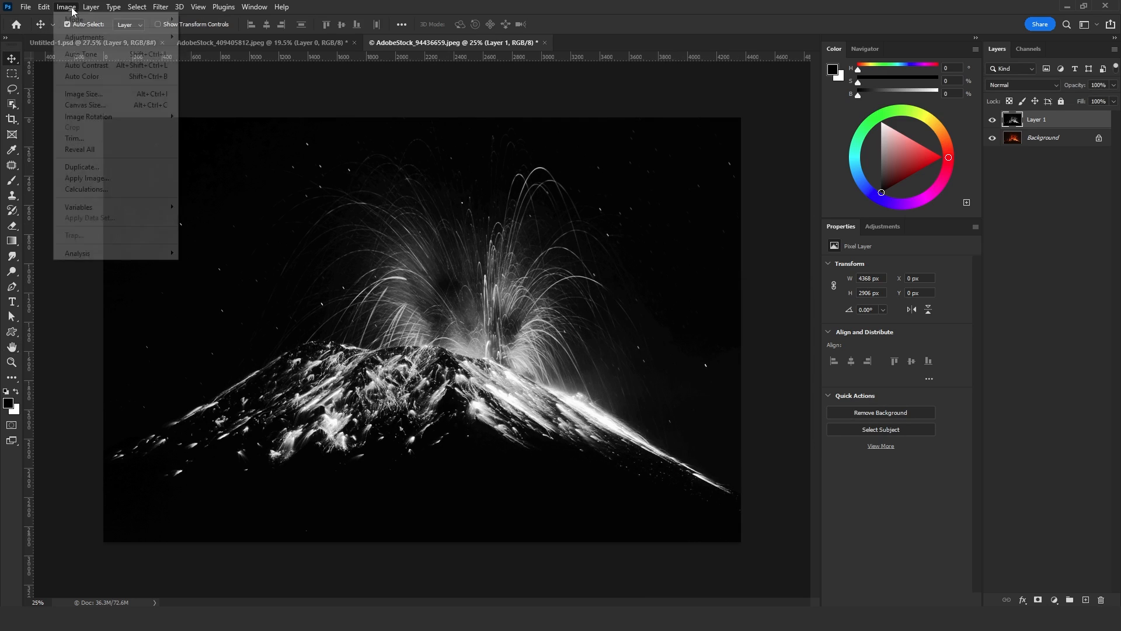
pyautogui.click(87, 178)
pyautogui.click(781, 319)
# Step: Adjust the black-and-white layer's Levels with a black point of 30 and a midtone value of 0.89
pyautogui.hotkey('ctrl', 'l')
pyautogui.moveTo(759, 340); pyautogui.dragTo(765, 338)
pyautogui.moveTo(686, 337); pyautogui.dragTo(703, 336)
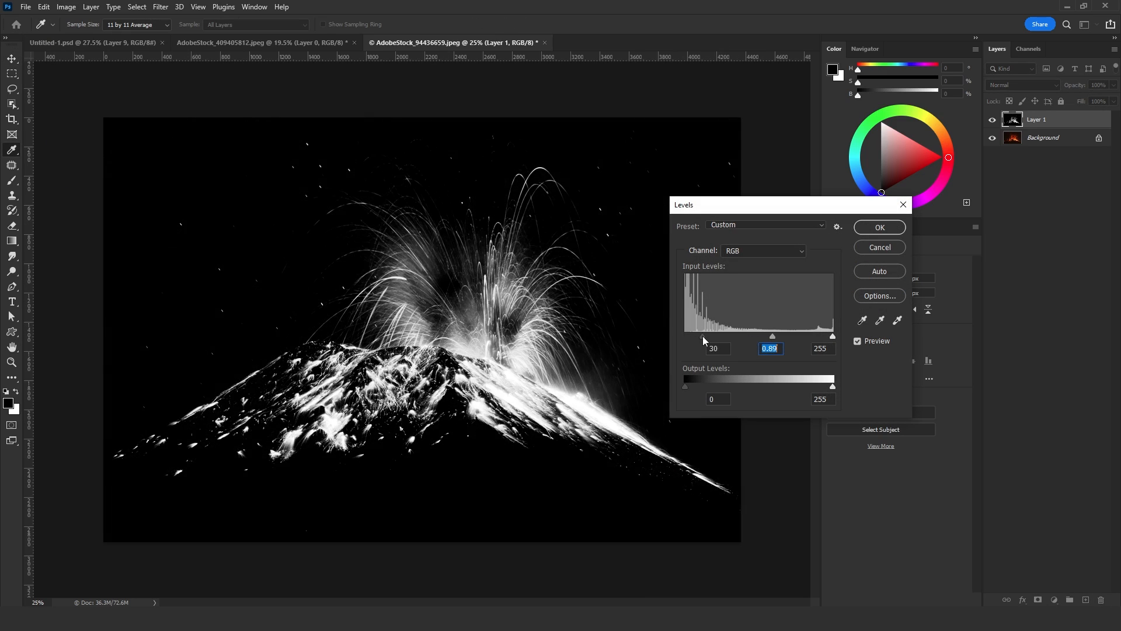
pyautogui.click(880, 227)
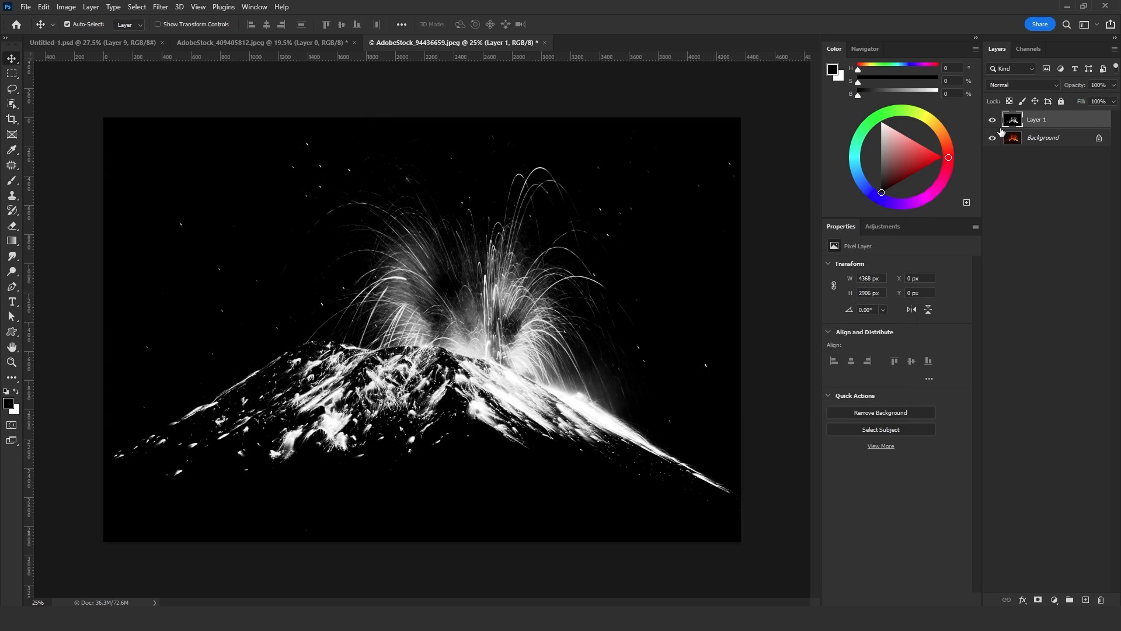
# Step: Hide Layer 1 and mask the colour eruption layer with the copied black-and-white image
pyautogui.click(992, 121)
pyautogui.click(1038, 601)
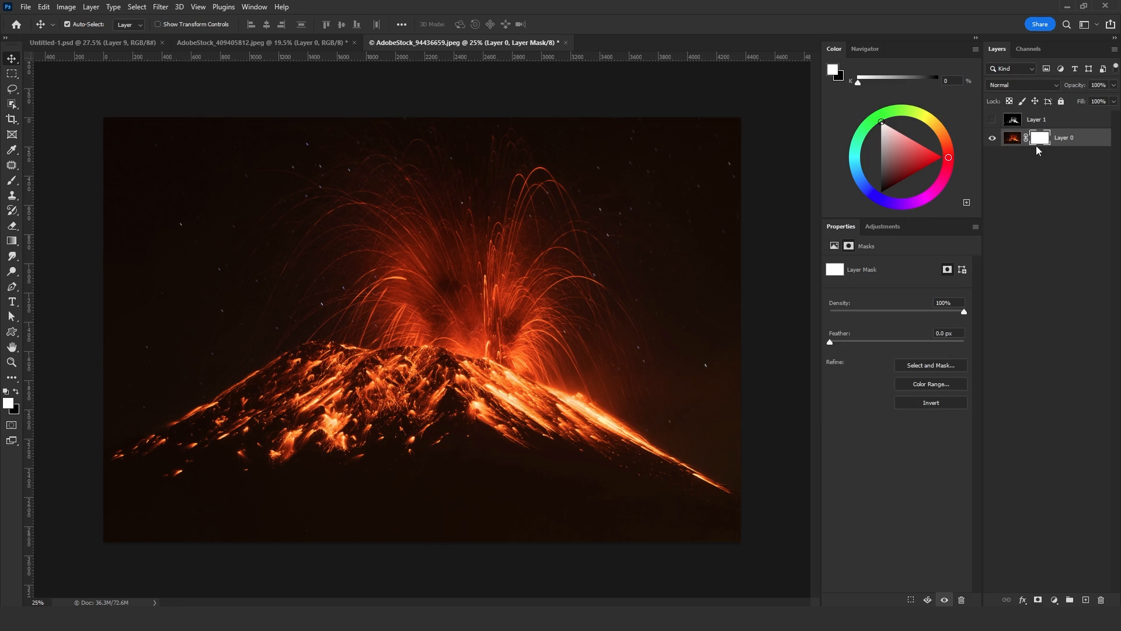
pyautogui.keyDown('alt'); pyautogui.click(1036, 140); pyautogui.keyUp('alt')
pyautogui.hotkey('ctrl', 'v')
pyautogui.click(1011, 140)
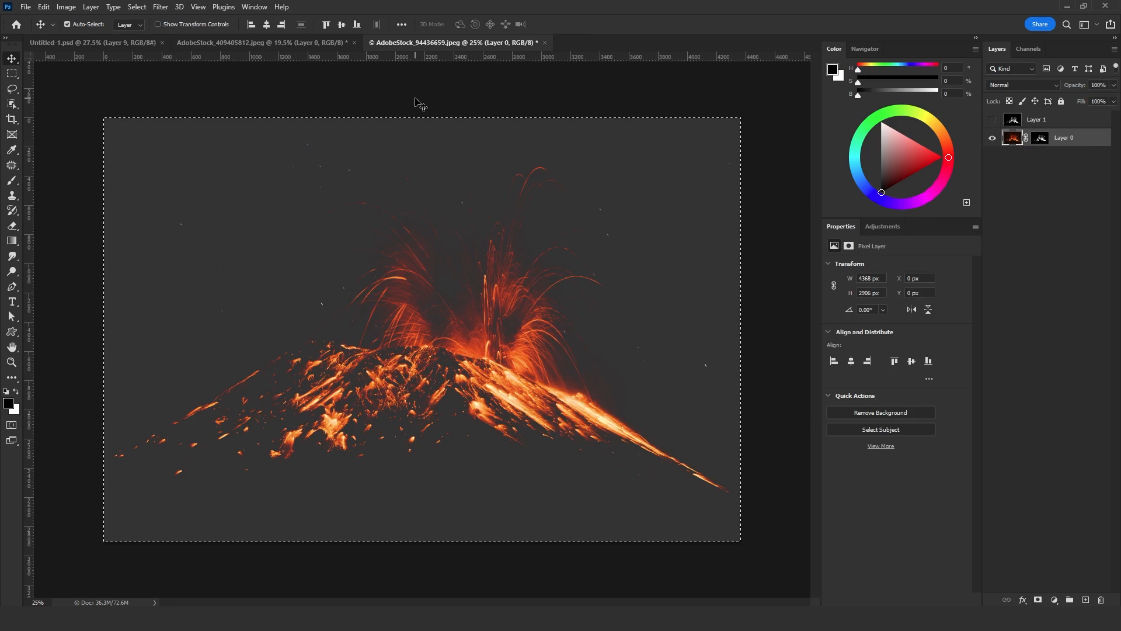
# Step: Apply the layer mask permanently to the colour eruption layer
pyautogui.click(18, 91)
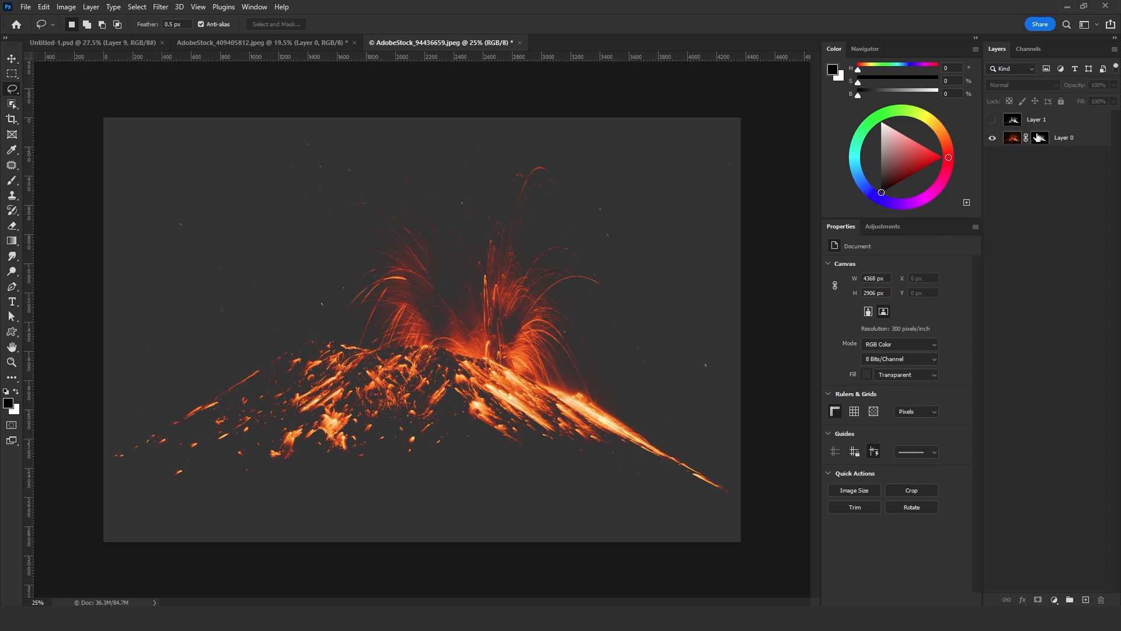
pyautogui.rightClick(1039, 138)
pyautogui.click(1028, 161)
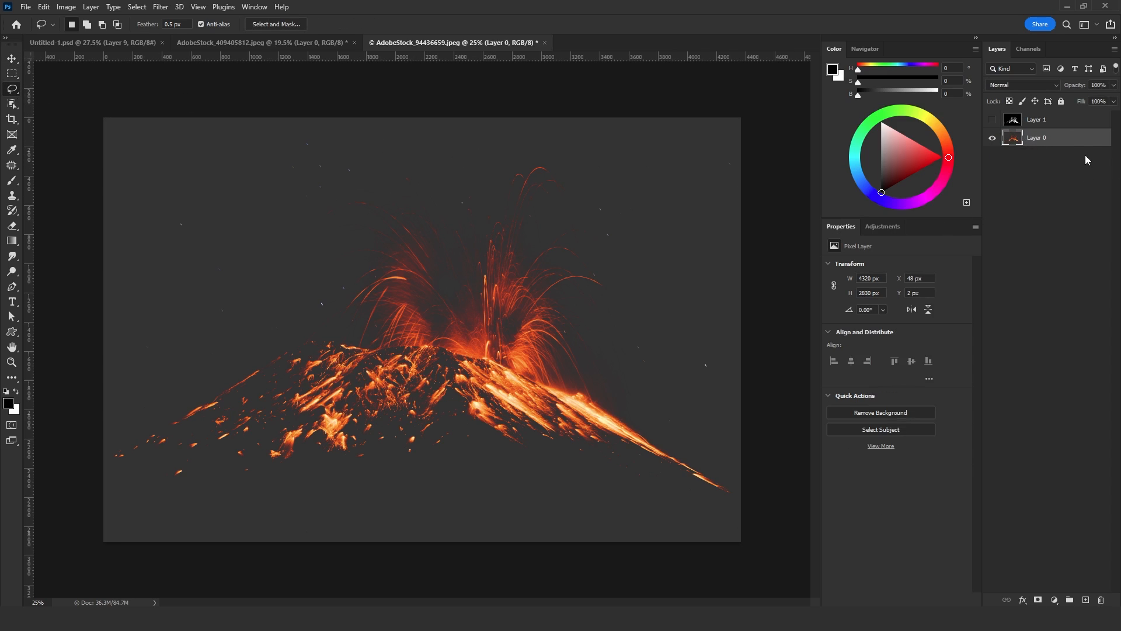
# Step: Duplicate the cut-out eruption layer into Untitled-1.psd under the name Volcano Explosion
pyautogui.moveTo(1087, 600); pyautogui.dragTo(1088, 599)
pyautogui.click(543, 216)
pyautogui.click(539, 226)
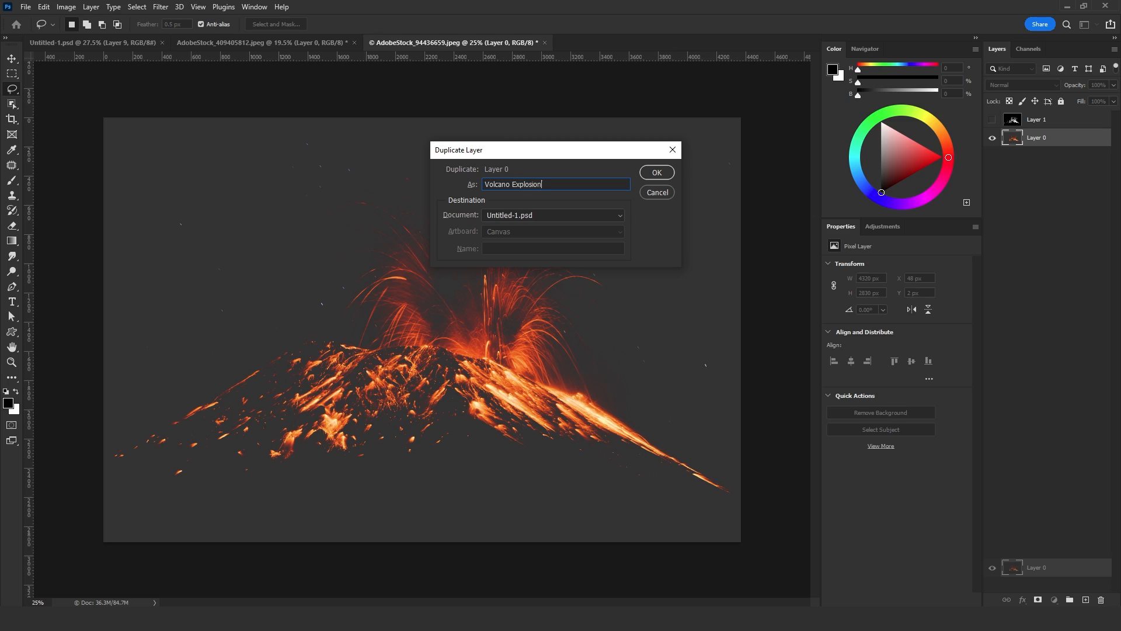
pyautogui.click(657, 172)
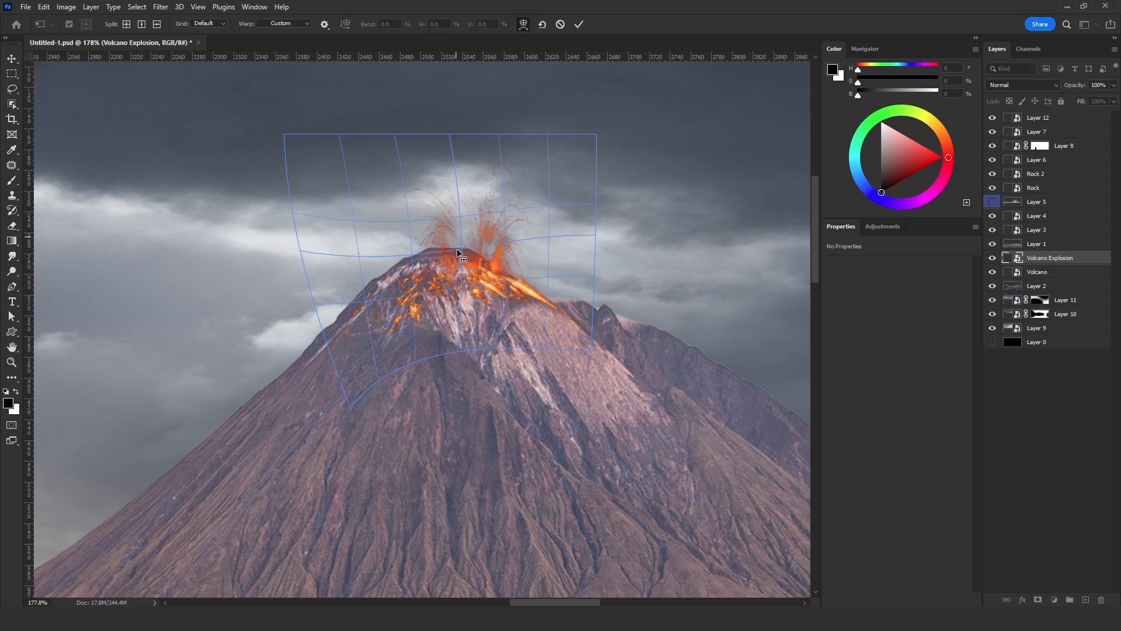
# Step: Warp the Volcano Explosion layer to follow the slope of the volcano's peak
pyautogui.moveTo(362, 327); pyautogui.dragTo(348, 371)
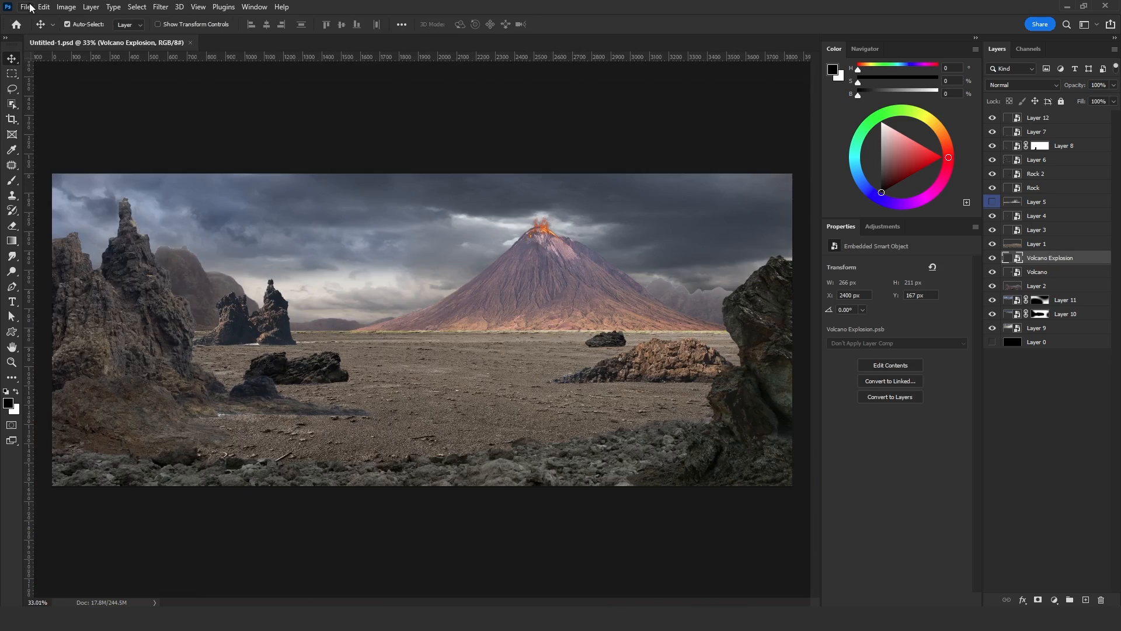
# Step: Open AdobeStock_530398619.jpeg and make a desaturated copy of its Background layer
pyautogui.hotkey('ctrl', 'o')
pyautogui.doubleClick(374, 233)
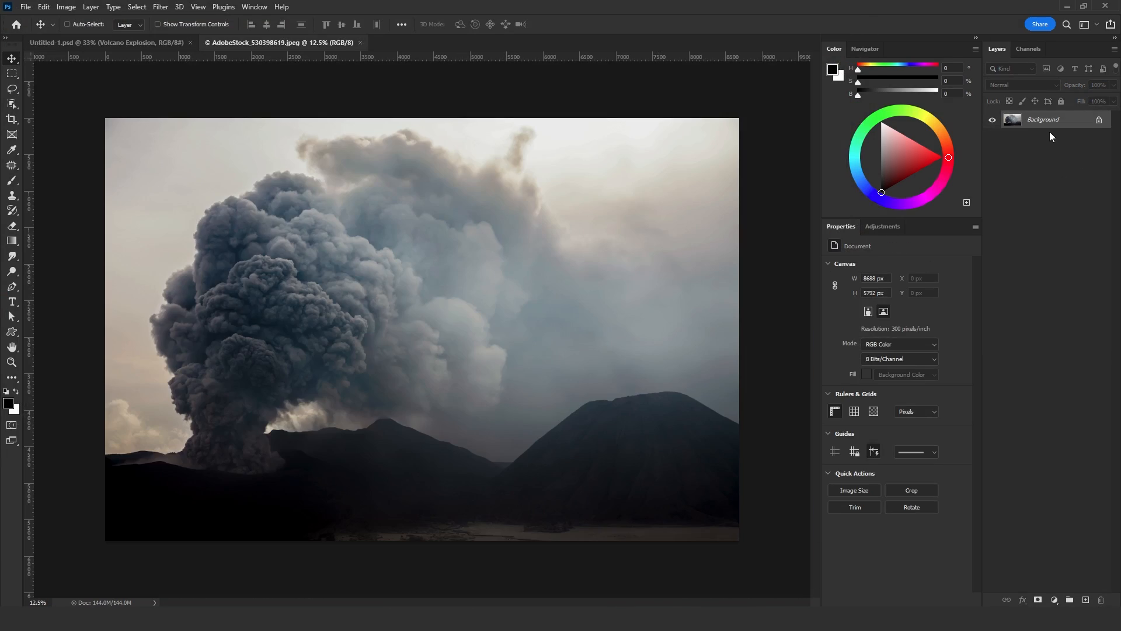
pyautogui.hotkey('ctrl', 'j')
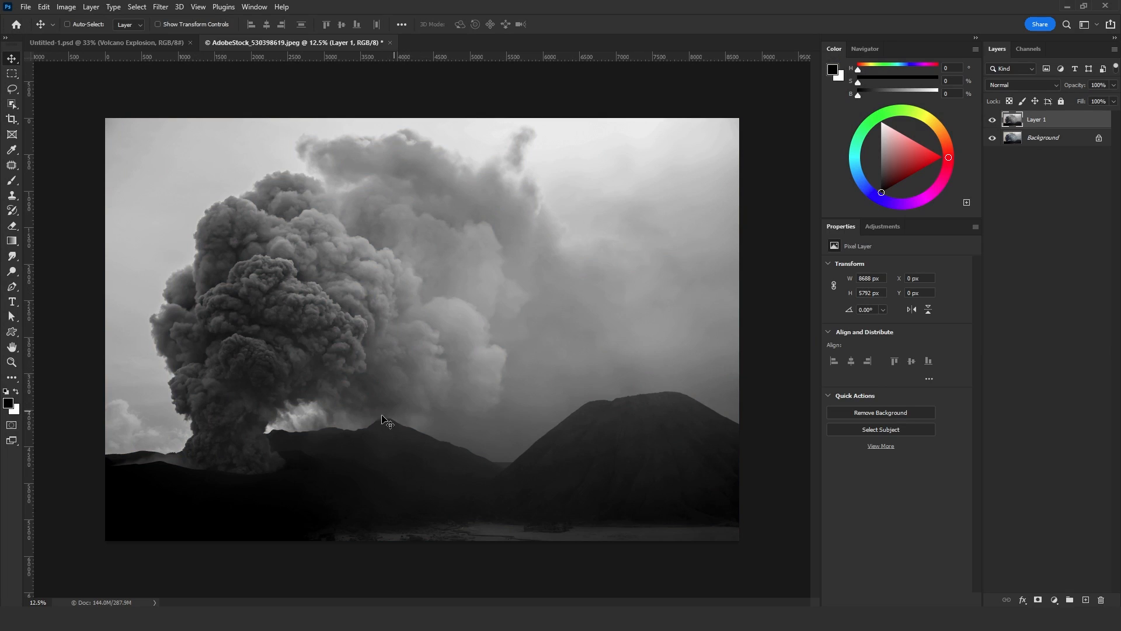
# Step: Dodge the sky around the smoke plume and above the mountain ridge to white at 100% exposure
pyautogui.moveTo(345, 457); pyautogui.dragTo(381, 458)
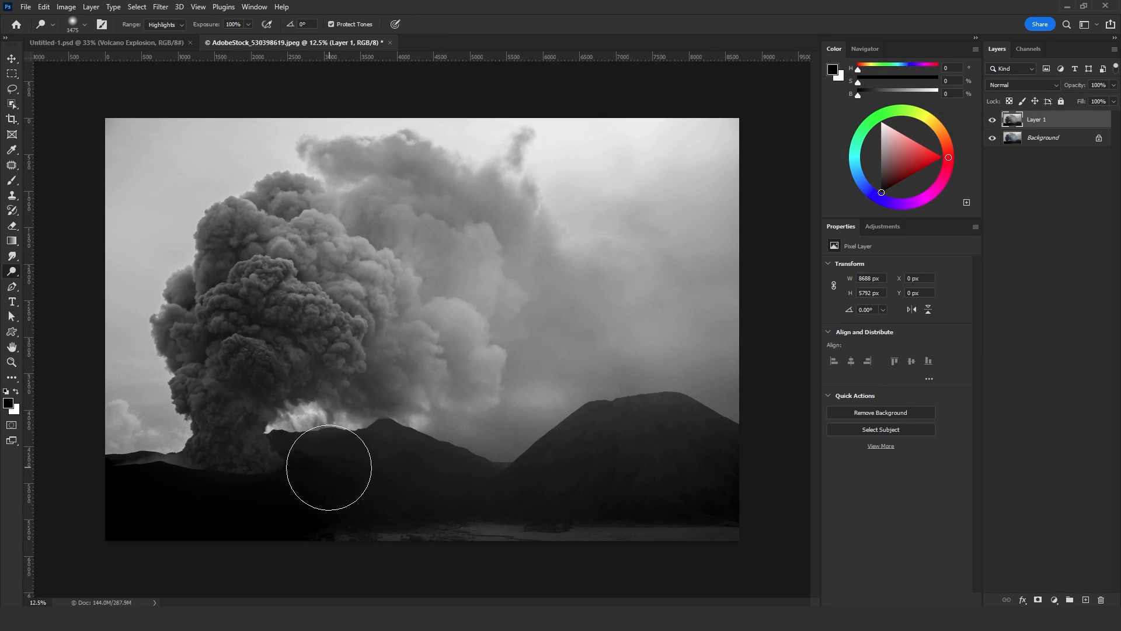
pyautogui.moveTo(538, 495)
pyautogui.mouseDown()
pyautogui.moveTo(641, 425)
pyautogui.moveTo(474, 462)
pyautogui.moveTo(580, 431)
pyautogui.mouseUp()
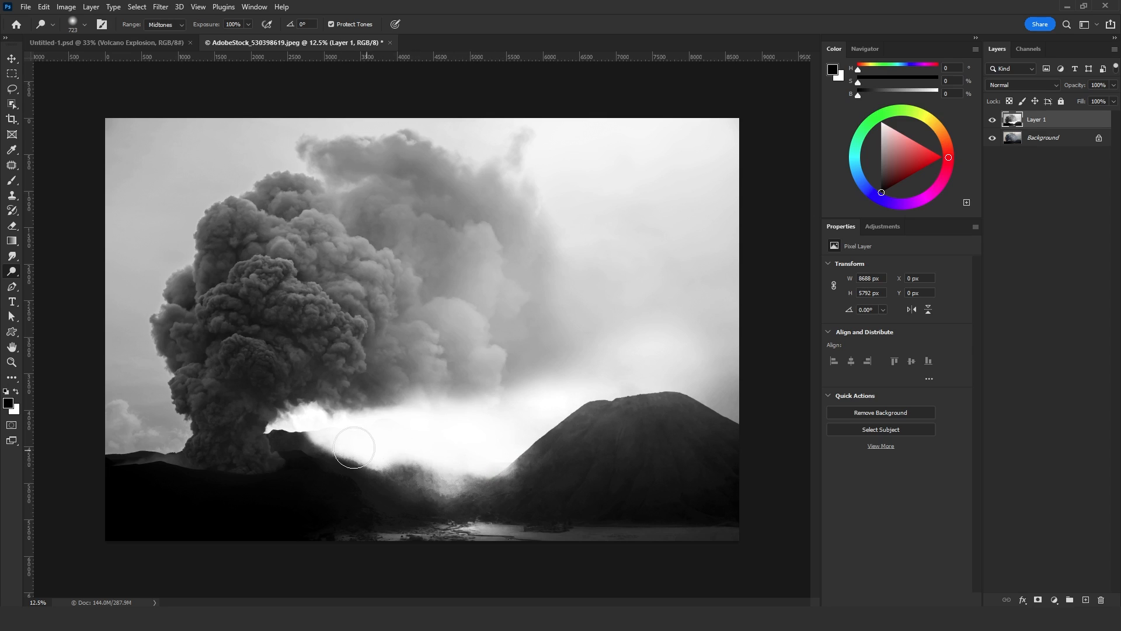
pyautogui.moveTo(357, 449); pyautogui.dragTo(406, 470)
pyautogui.moveTo(140, 421); pyautogui.dragTo(126, 315)
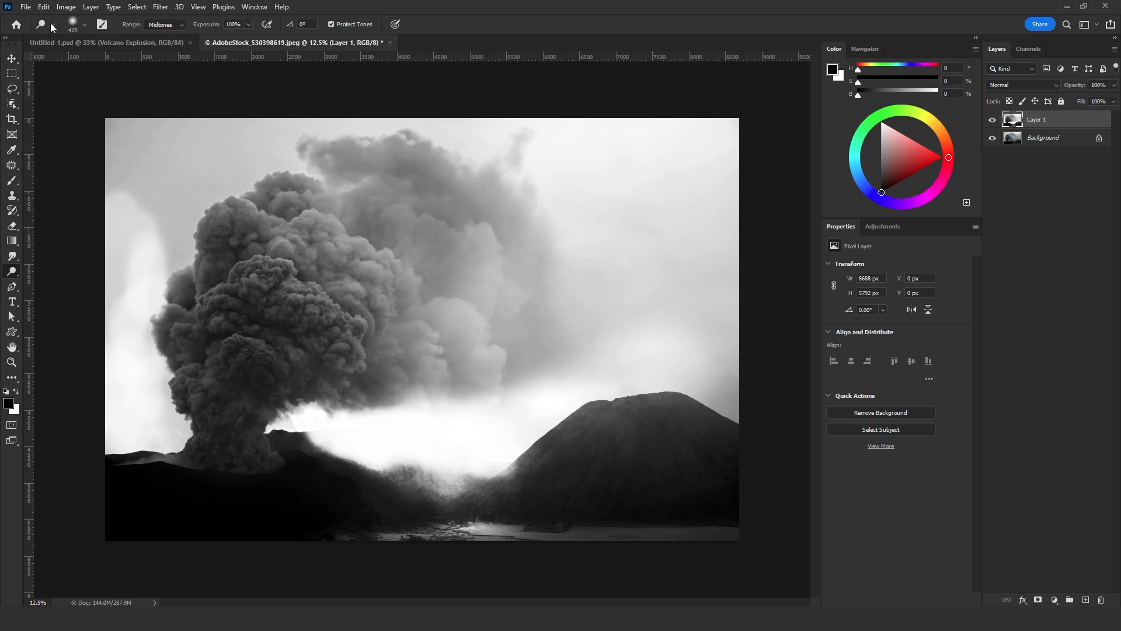
# Step: Load the RGB channel's bright areas as a selection and return to Layer 1
pyautogui.click(1023, 49)
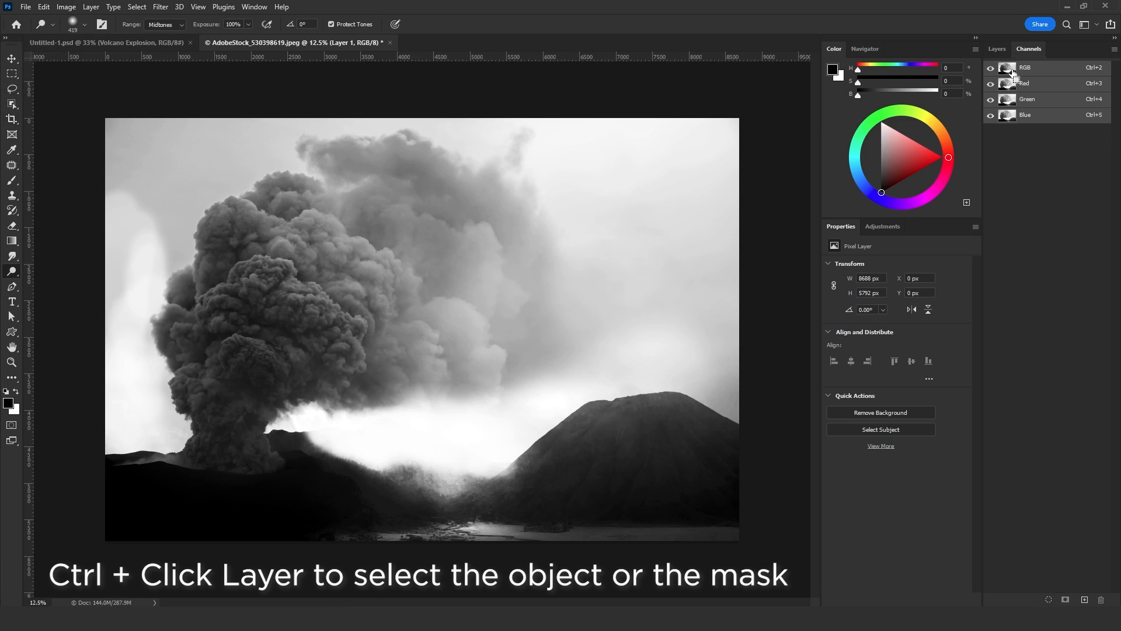
pyautogui.click(994, 50)
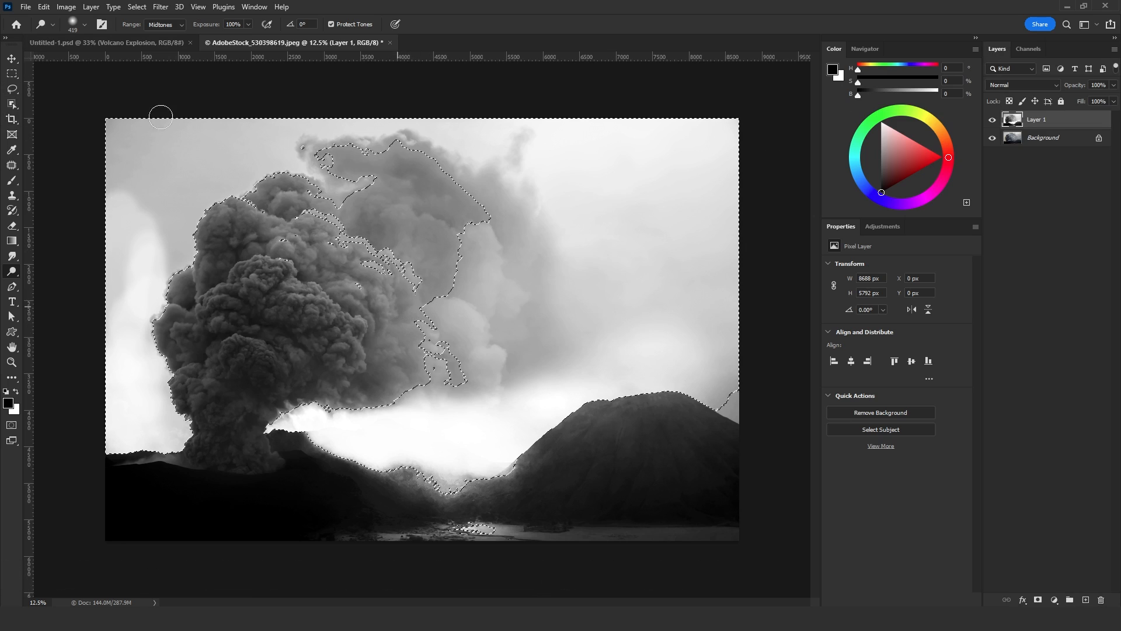
# Step: Brighten the selected sky by applying the merged image twice with Screen blending at 100% opacity
pyautogui.click(64, 8)
pyautogui.click(114, 179)
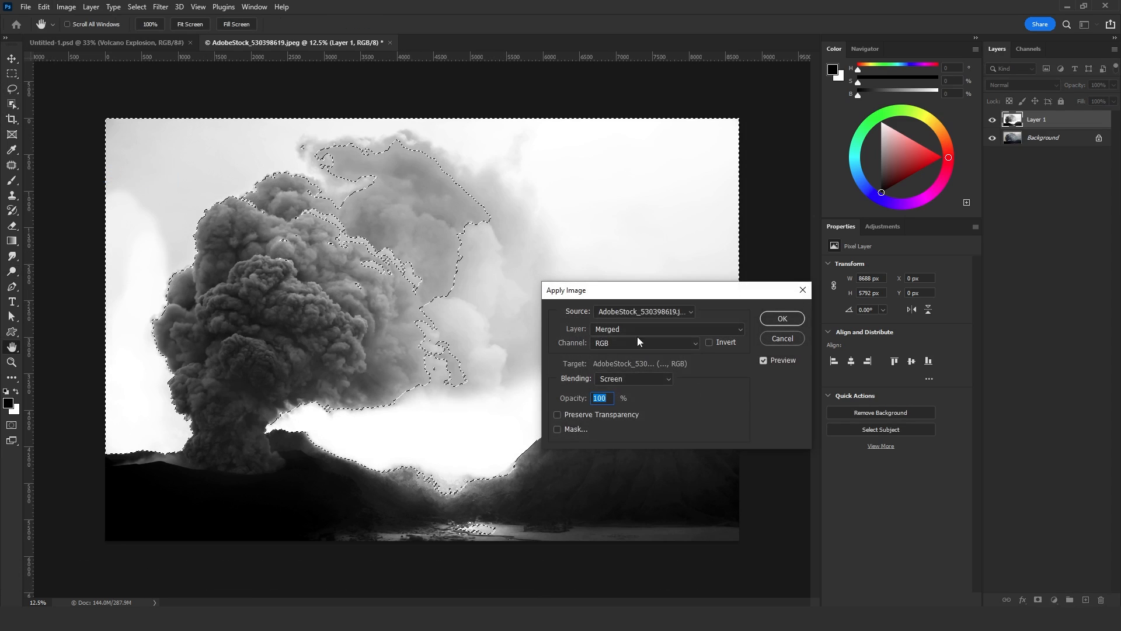
pyautogui.click(768, 324)
pyautogui.click(65, 7)
pyautogui.click(114, 179)
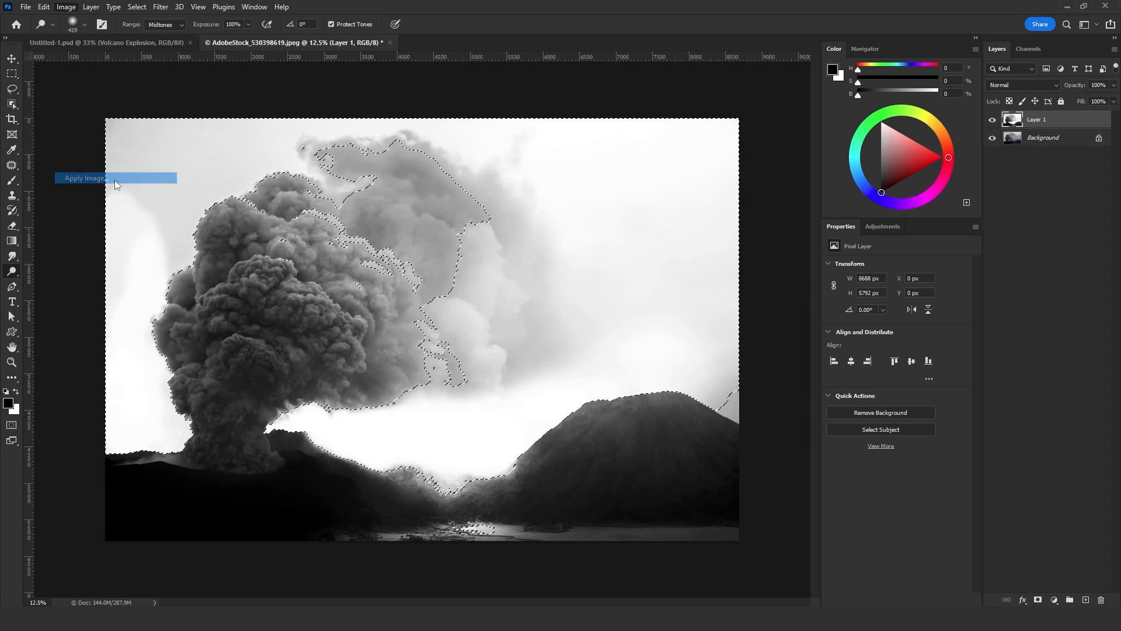
pyautogui.click(784, 320)
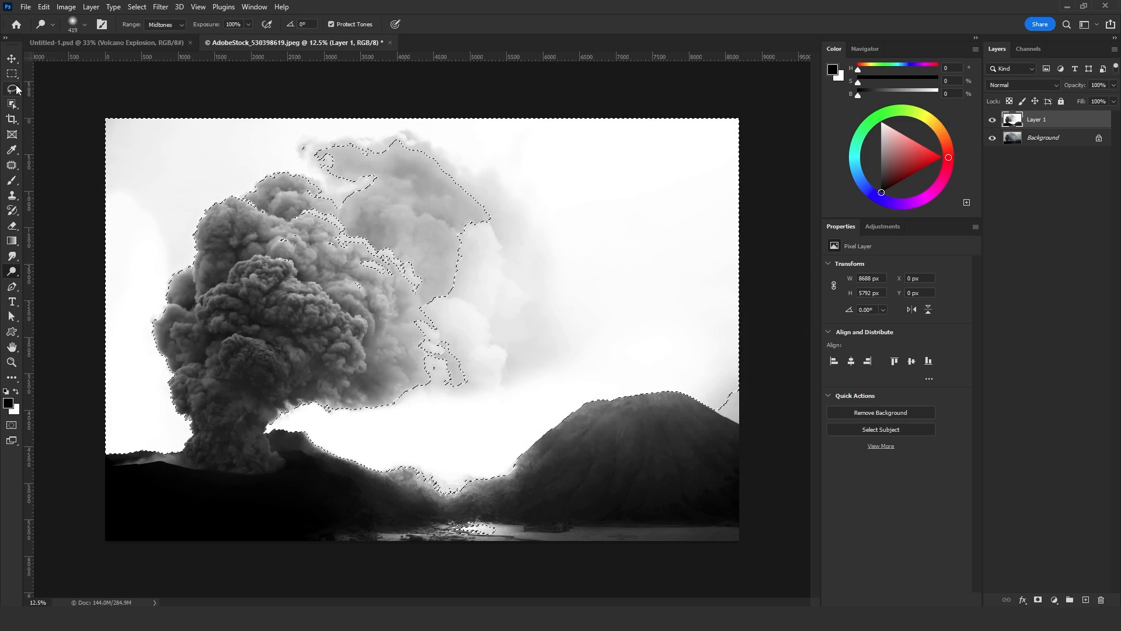
# Step: Invert the selection and darken the smoke and terrain by applying the merged image once with Multiply blending
pyautogui.click(12, 89)
pyautogui.rightClick(377, 274)
pyautogui.click(414, 289)
pyautogui.click(65, 7)
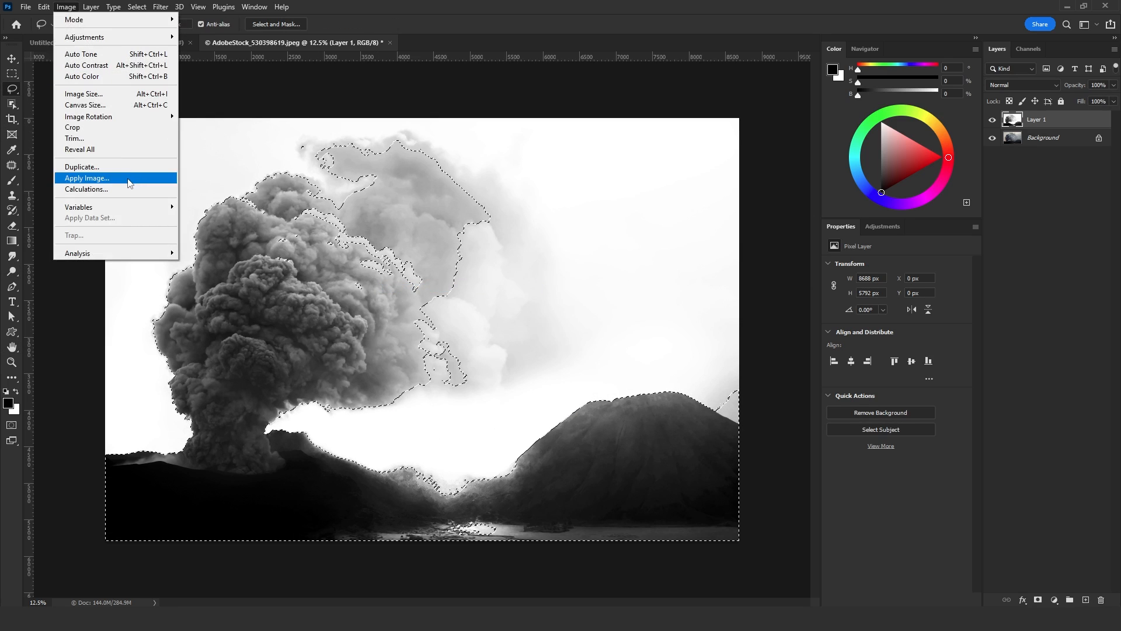
pyautogui.click(117, 178)
pyautogui.click(624, 380)
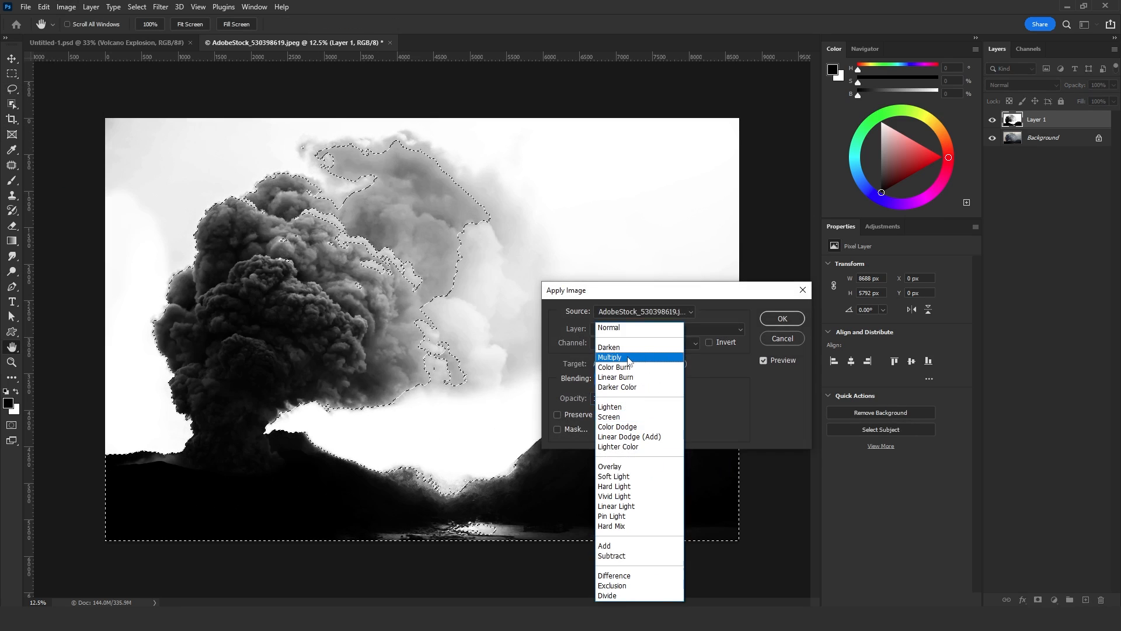
pyautogui.click(610, 357)
pyautogui.click(776, 326)
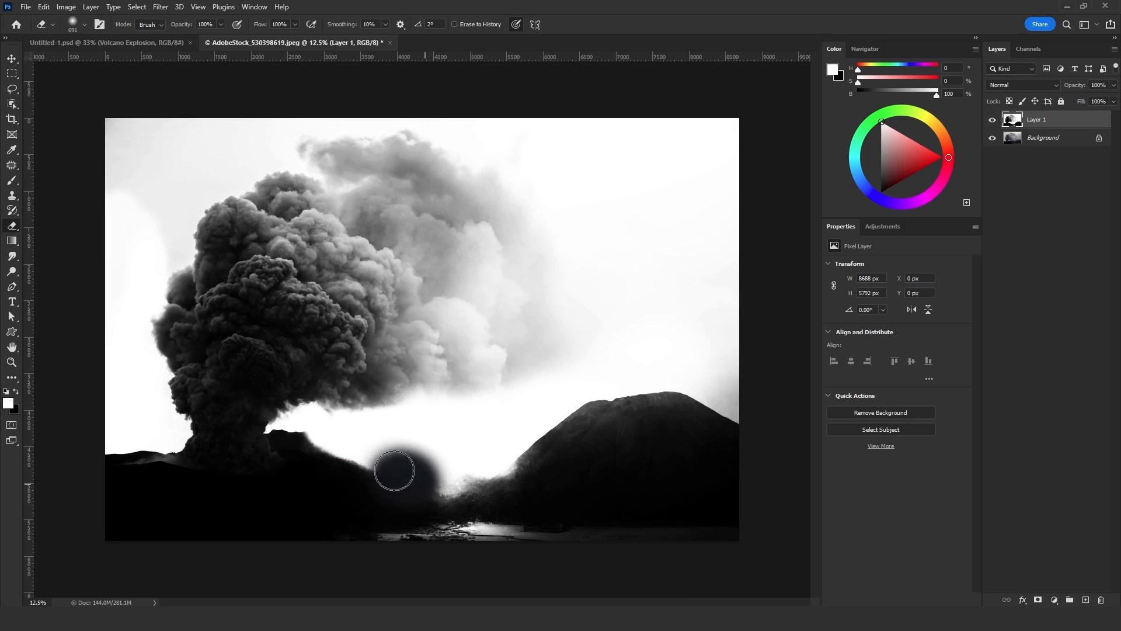
# Step: Paint the terrain around the smoke plume white and lasso the leftover ground on both sides of the plume's base
pyautogui.moveTo(448, 489)
pyautogui.mouseDown()
pyautogui.moveTo(366, 476)
pyautogui.moveTo(446, 468)
pyautogui.mouseUp()
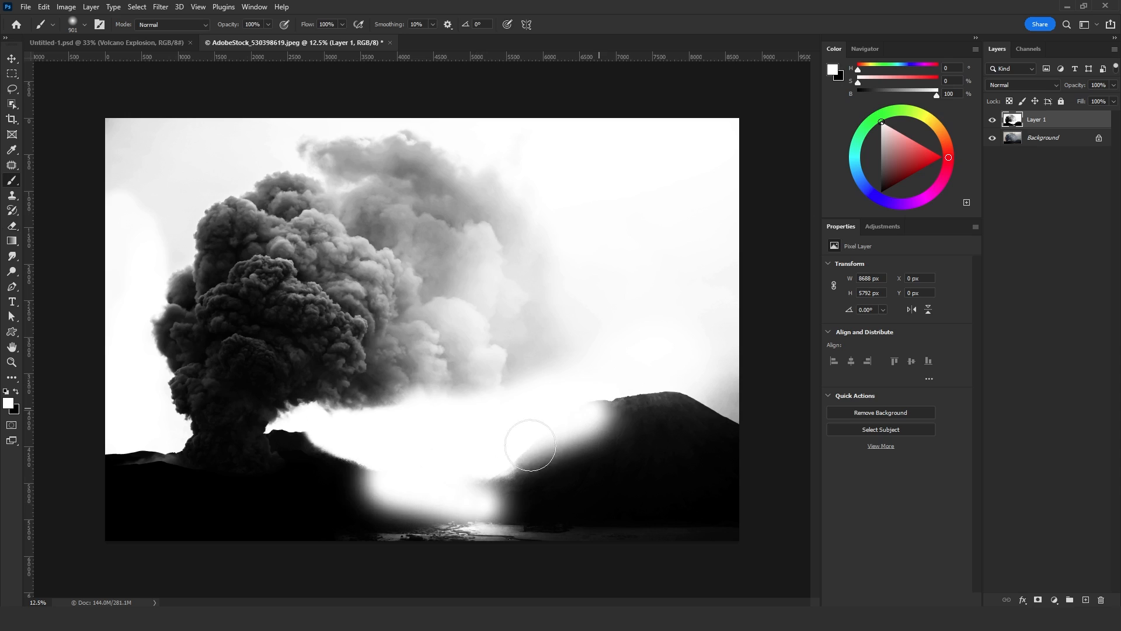
pyautogui.moveTo(551, 433); pyautogui.dragTo(489, 471)
pyautogui.click(12, 91)
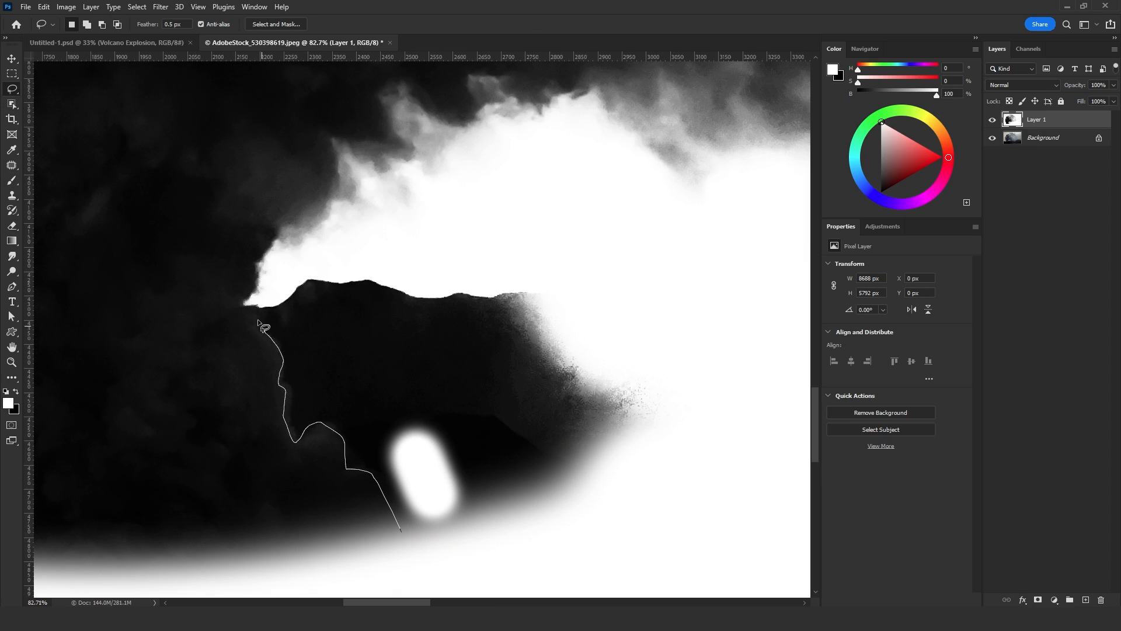
pyautogui.scroll(-3, 550, 483)
pyautogui.scroll(1, 251, 461)
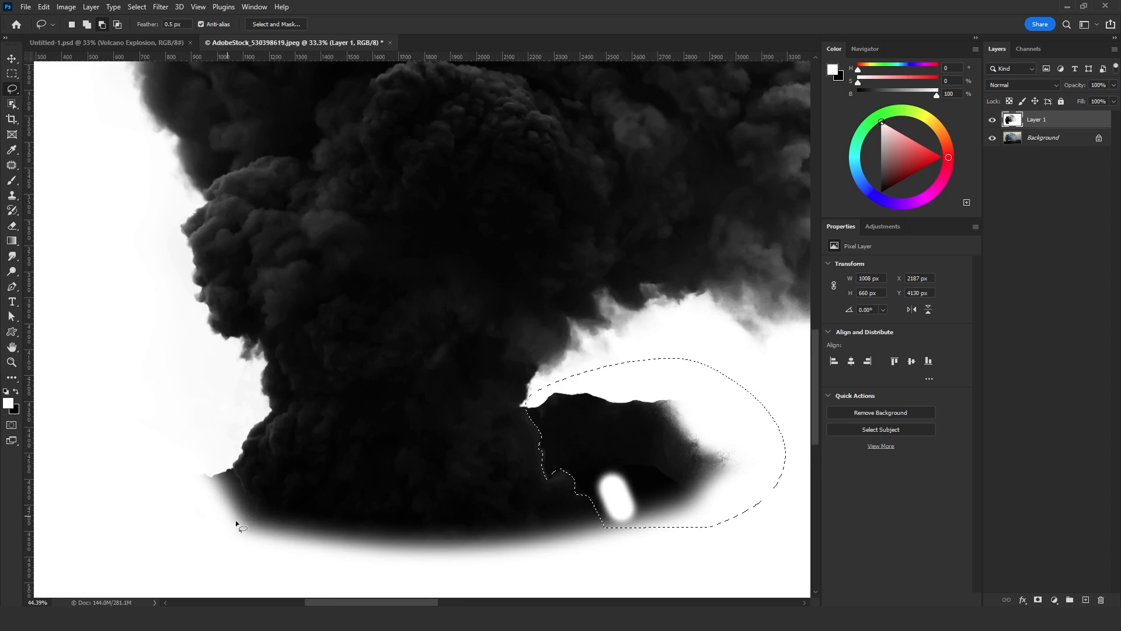
pyautogui.moveTo(207, 542); pyautogui.dragTo(210, 538)
pyautogui.scroll(-1, 257, 526)
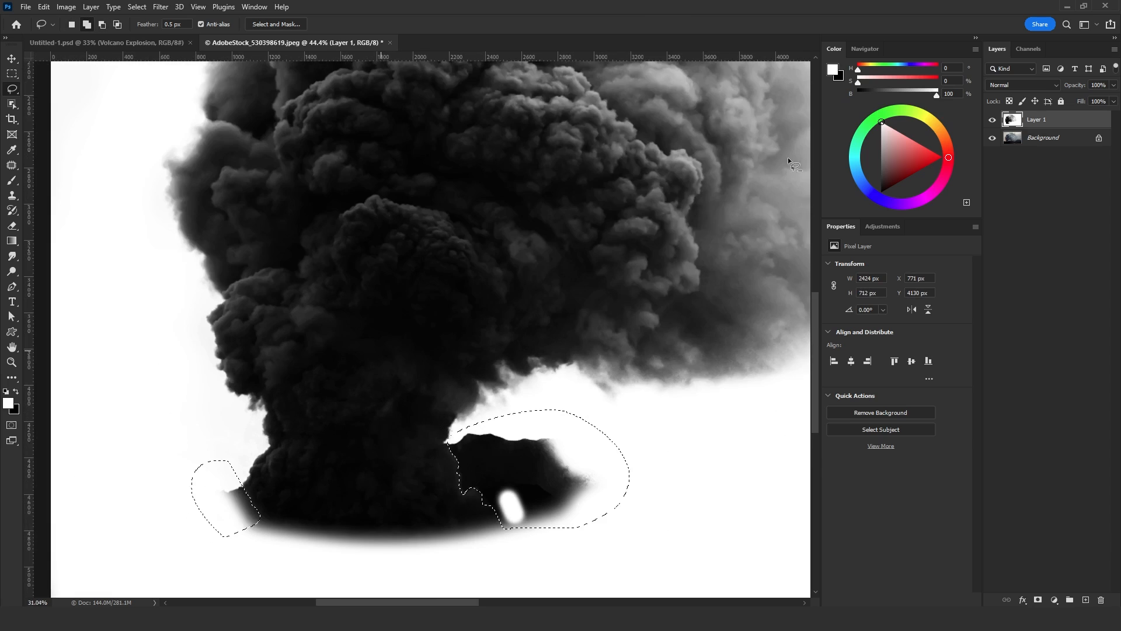
# Step: Refine the edges of the two base selections against the Background layer with Refine Edge, output to Selection
pyautogui.click(1032, 138)
pyautogui.click(137, 6)
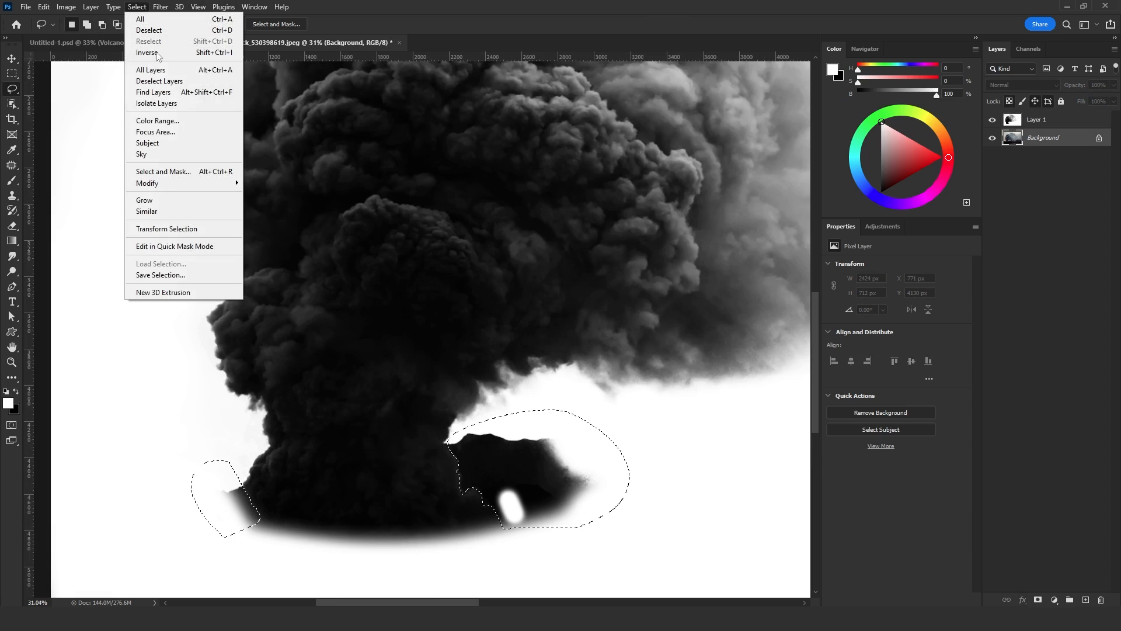
pyautogui.keyDown('shift'); pyautogui.click(184, 171); pyautogui.keyUp('shift')
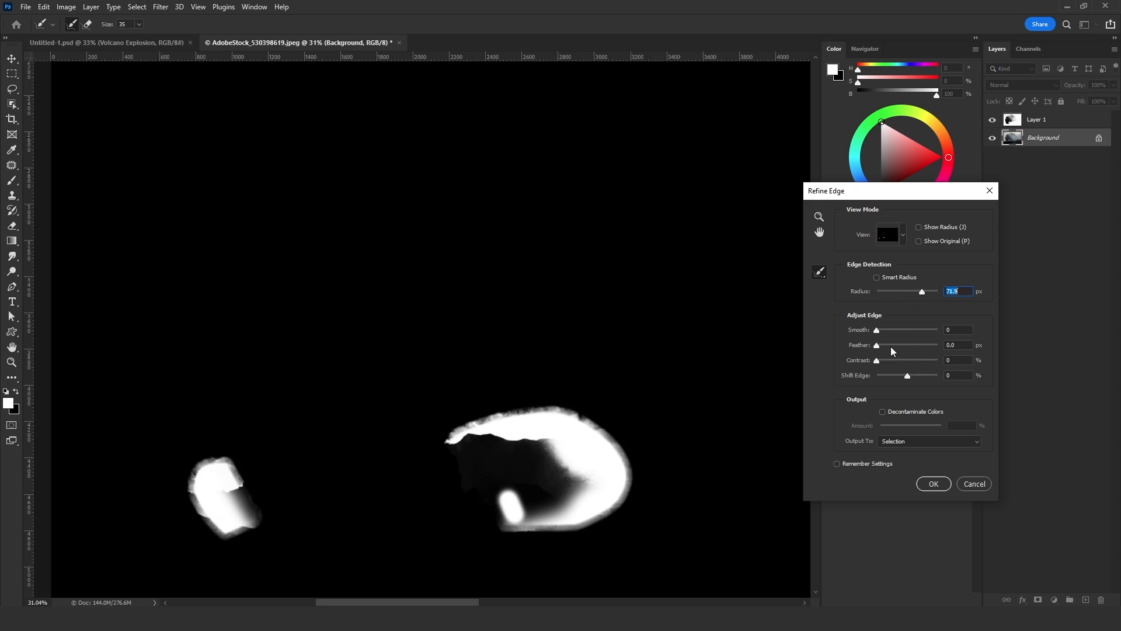
pyautogui.click(934, 483)
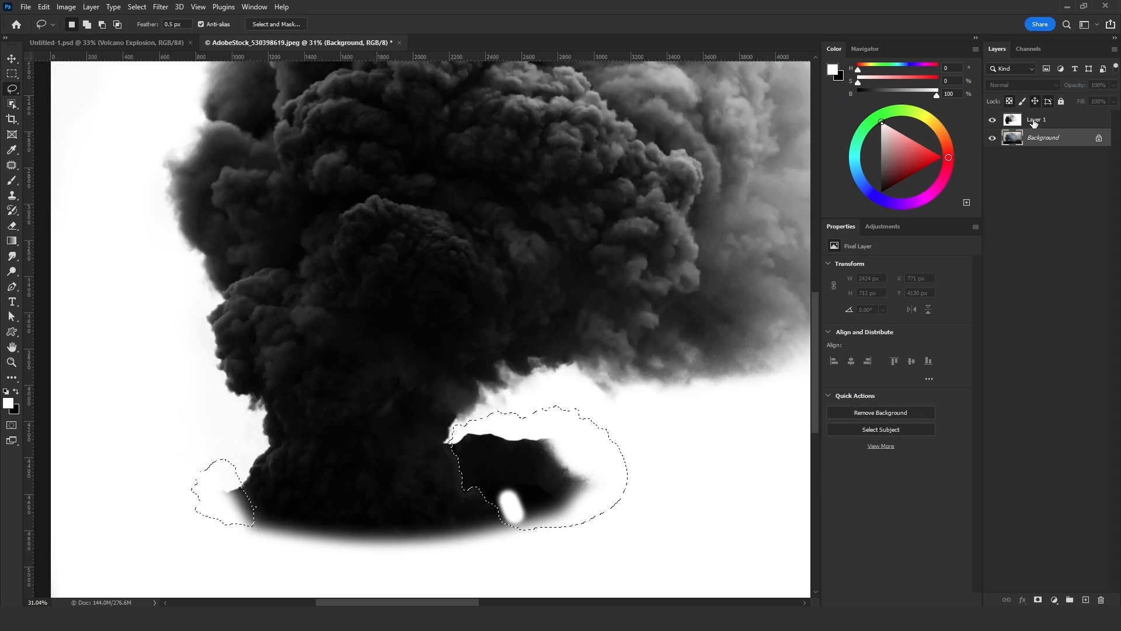
# Step: Fill the refined selection on Layer 1 with white, repeating the fill to clear the leftover ground beside the plume
pyautogui.hotkey('shift', 'F5')
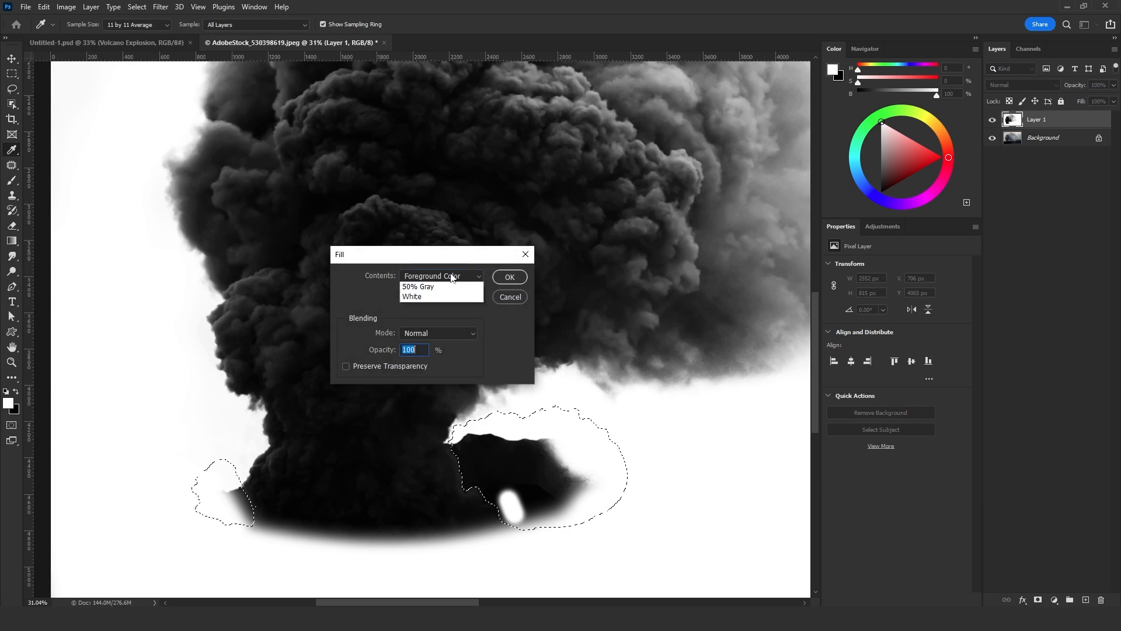
pyautogui.click(441, 275)
pyautogui.click(442, 386)
pyautogui.click(509, 276)
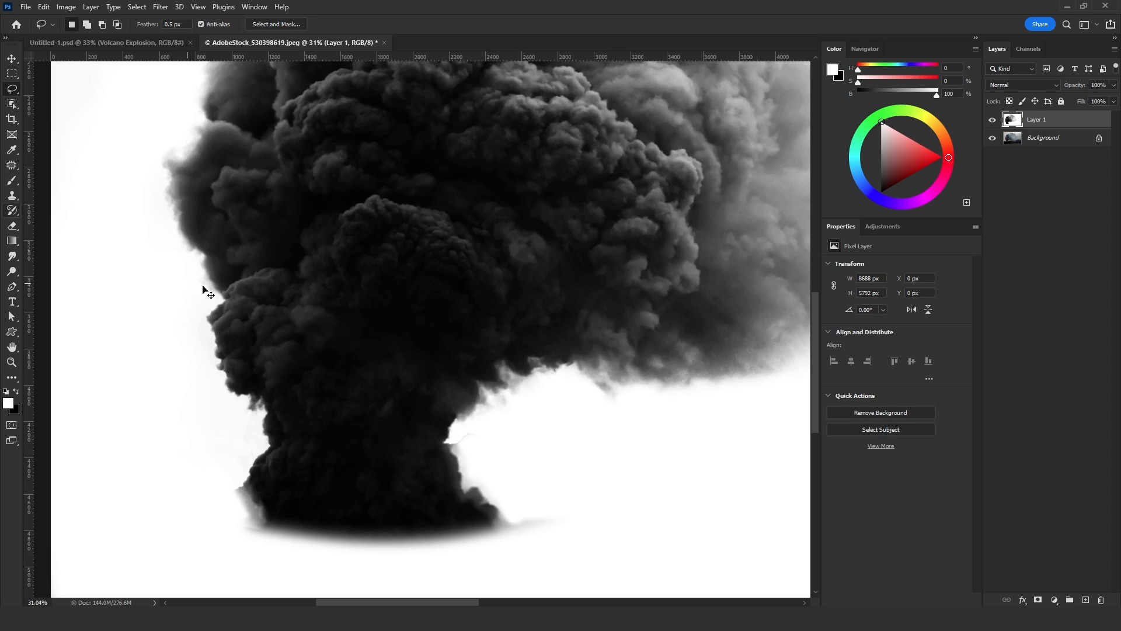
pyautogui.hotkey('shift', 'F5')
pyautogui.click(512, 276)
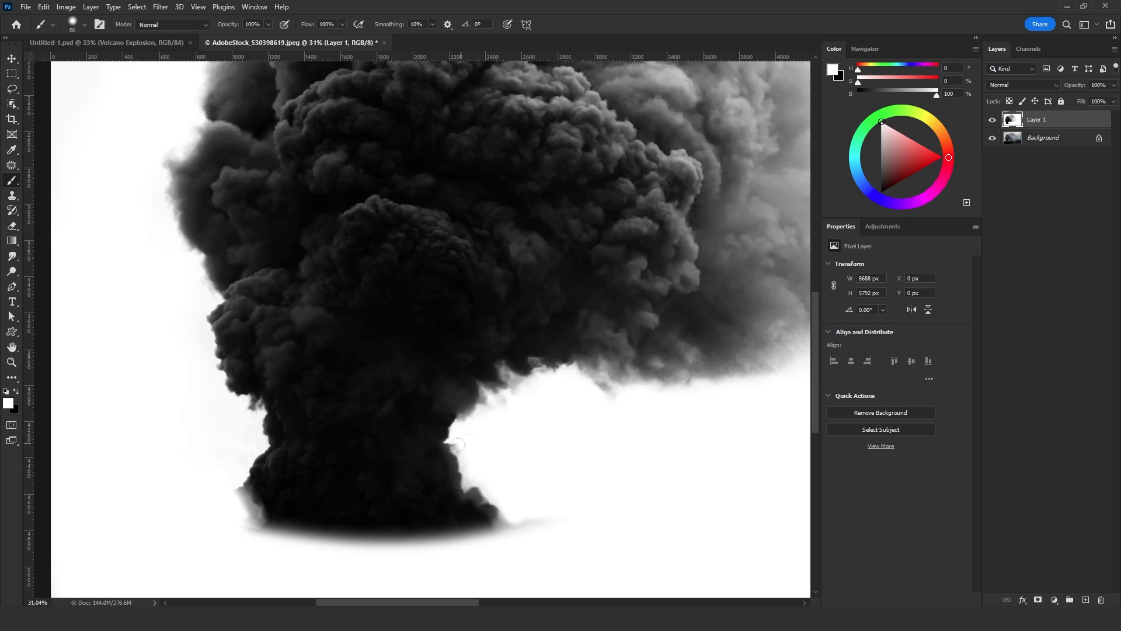
# Step: Paint out the remaining traces around the plume's base with white
pyautogui.scroll(-5, 565, 500)
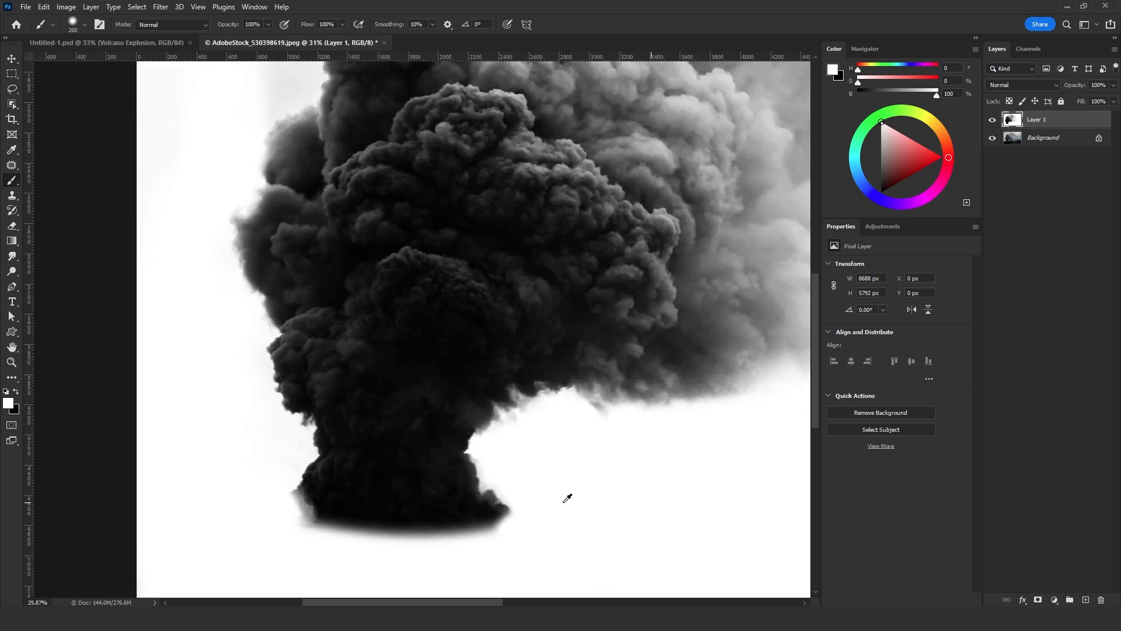
pyautogui.keyDown('alt'); pyautogui.rightClick(421, 524); pyautogui.keyUp('alt')
pyautogui.scroll(-5, 420, 523)
pyautogui.scroll(1, 300, 407)
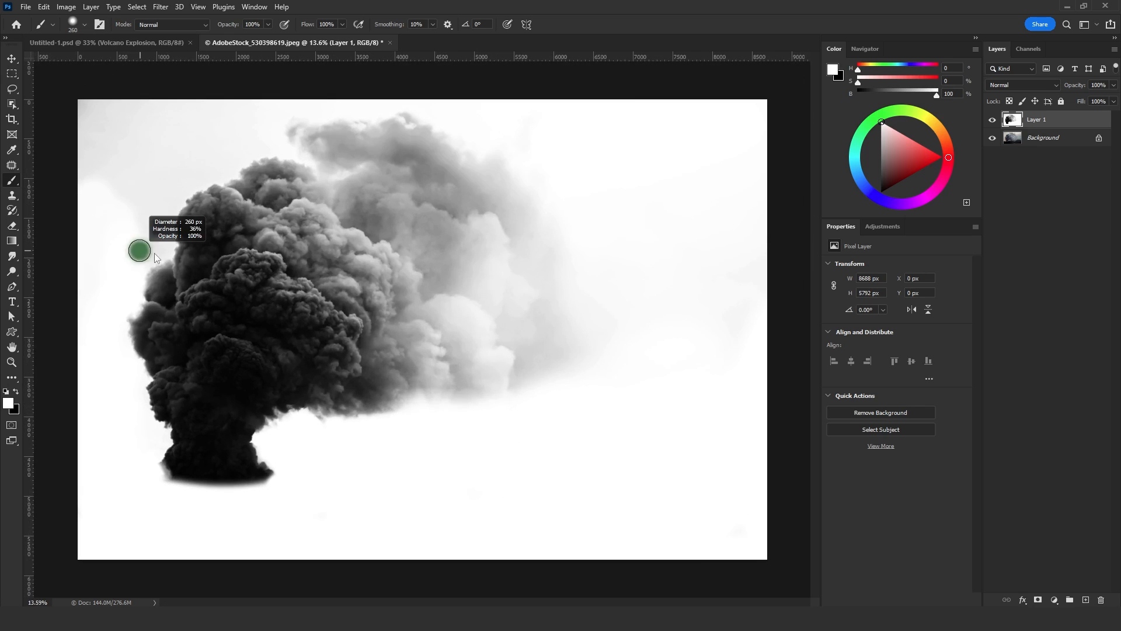
# Step: Brighten the grey traces around the plume to white by lowering the white input level with Levels
pyautogui.hotkey('ctrl', 'l')
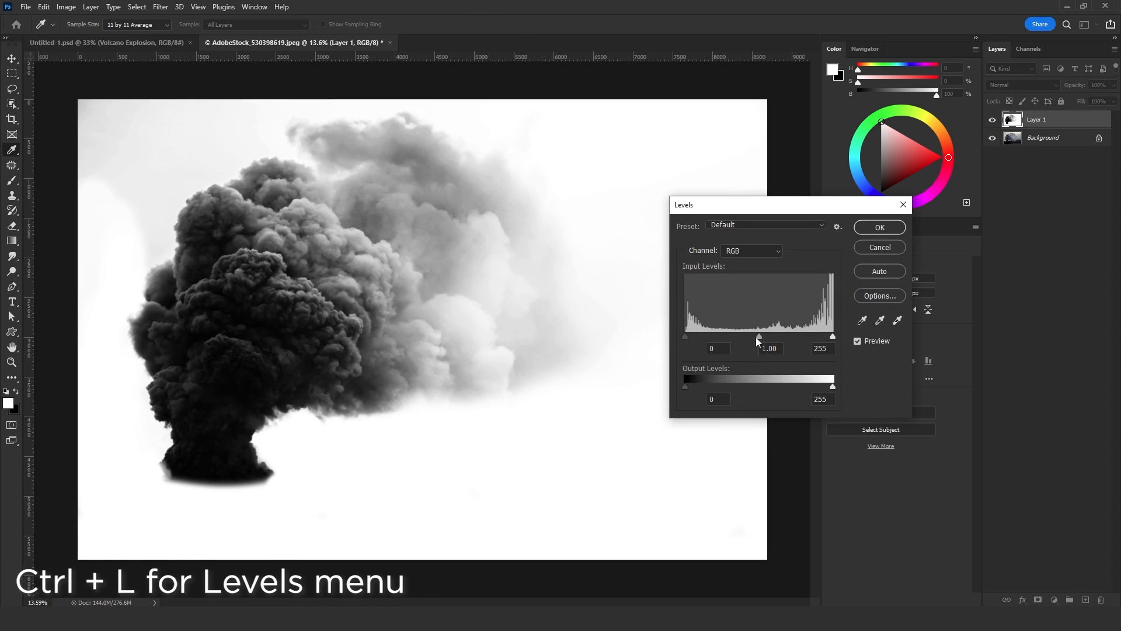
pyautogui.moveTo(833, 337); pyautogui.dragTo(817, 338)
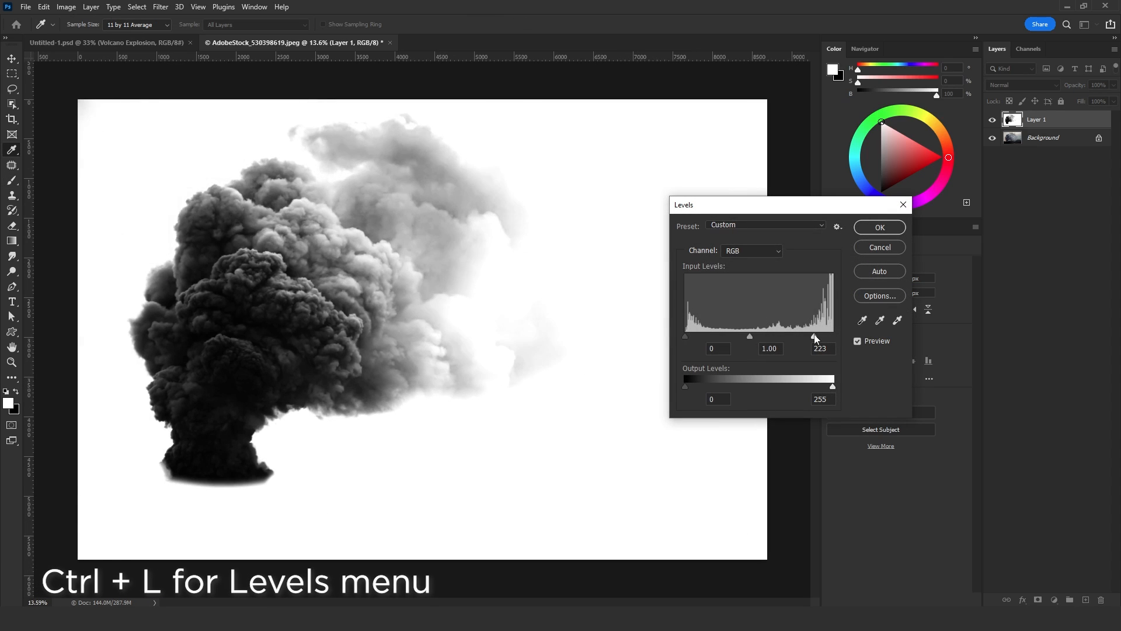
pyautogui.click(858, 230)
# Step: Darken the plume by applying the merged RGB image with Multiply blending at 100% opacity
pyautogui.click(66, 6)
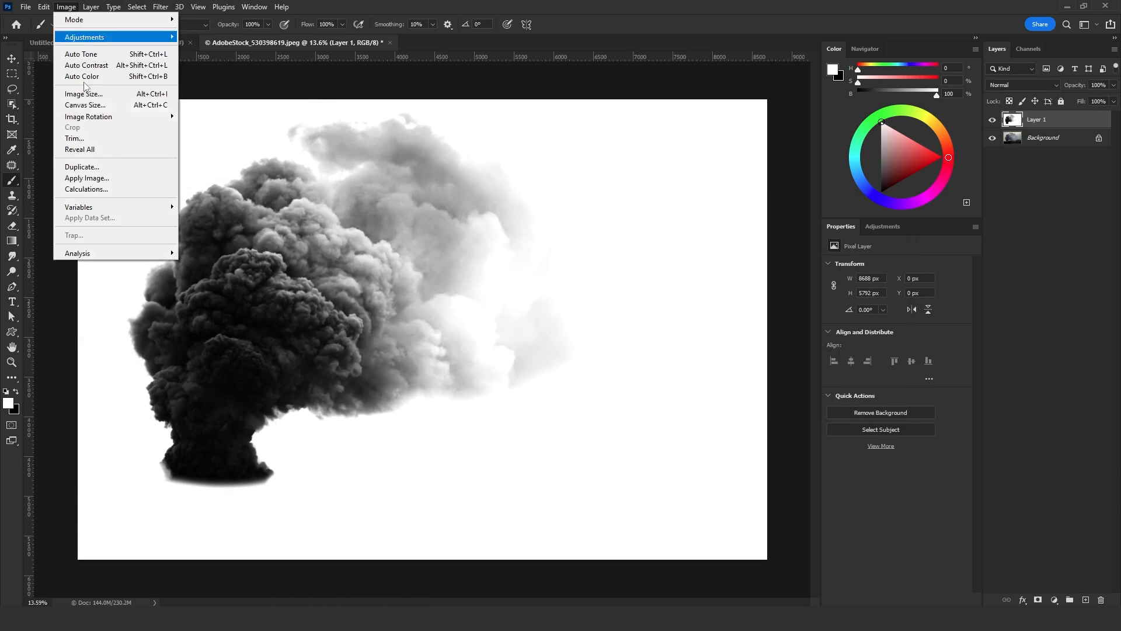
pyautogui.click(137, 180)
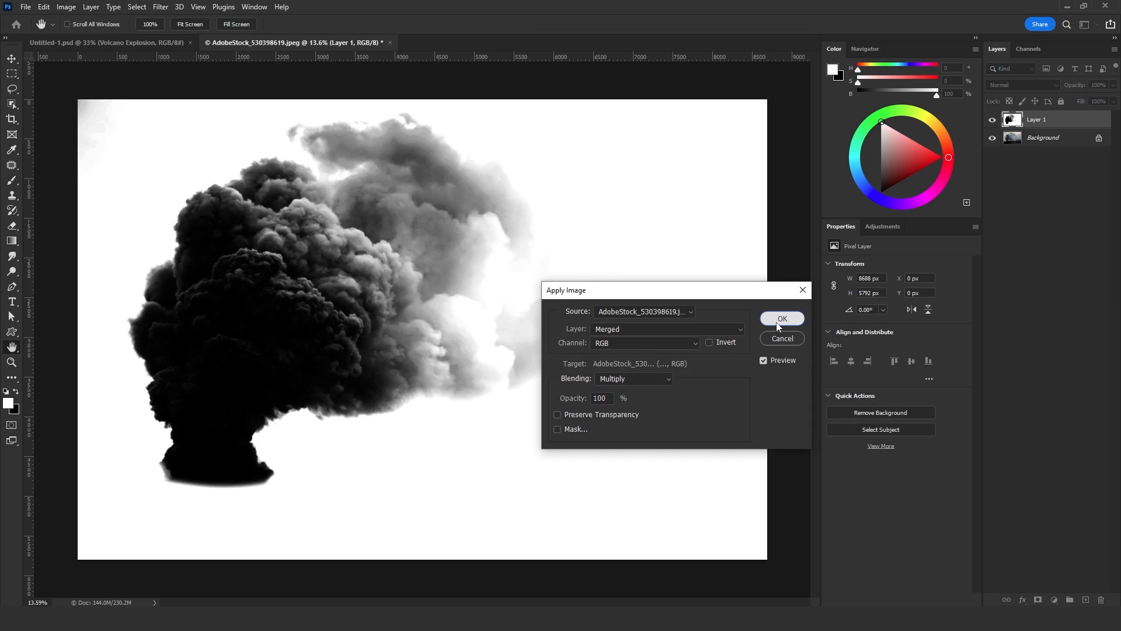
pyautogui.click(782, 319)
# Step: Switch to the Burn tool and load the RGB channel's bright areas as a selection on Layer 1
pyautogui.press('b')
pyautogui.moveTo(10, 274); pyautogui.dragTo(45, 294)
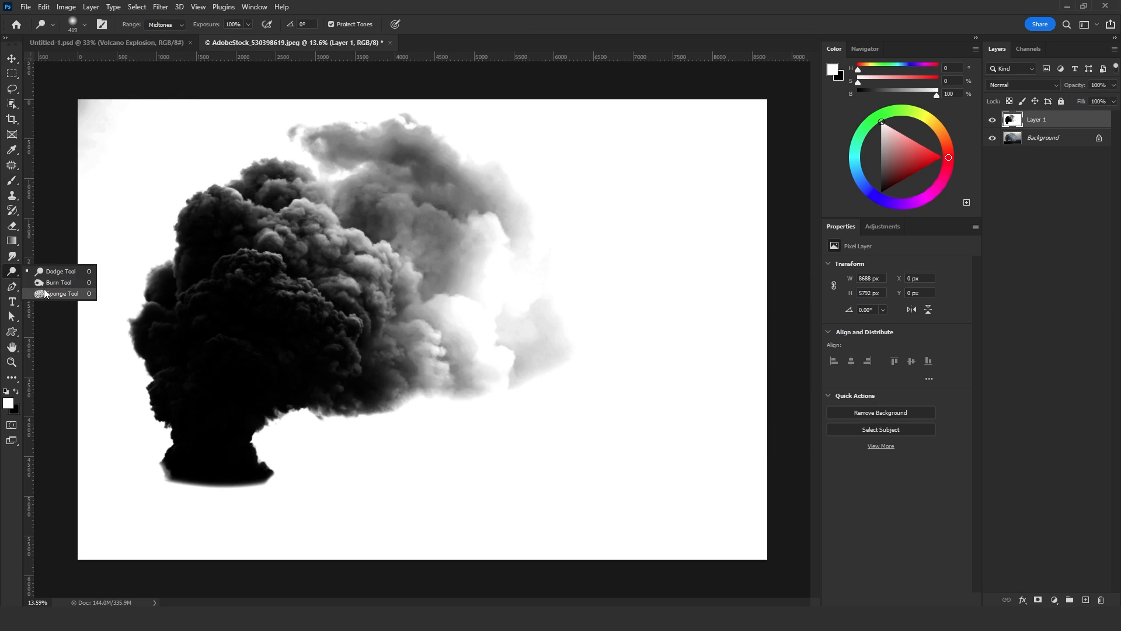
pyautogui.moveTo(433, 358); pyautogui.dragTo(423, 299)
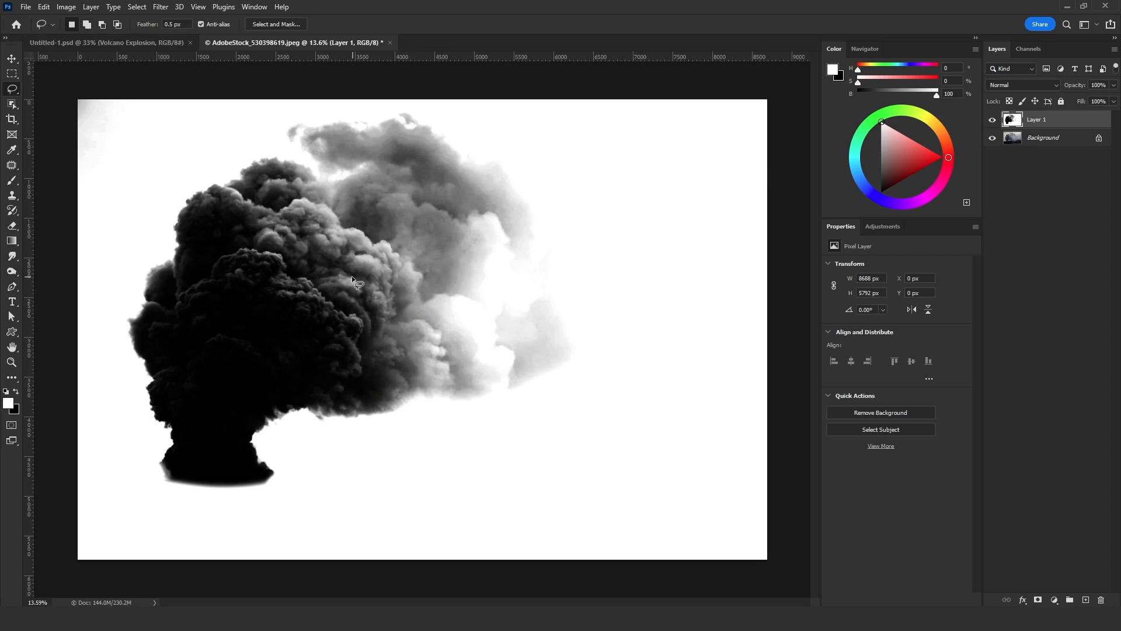
pyautogui.click(1028, 49)
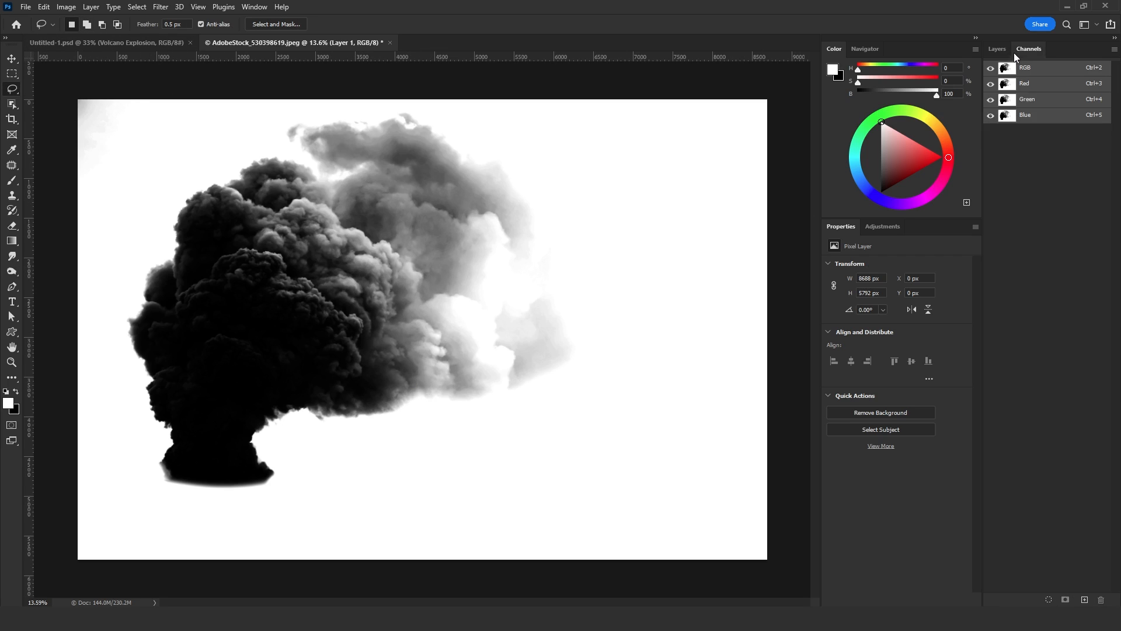
pyautogui.click(997, 51)
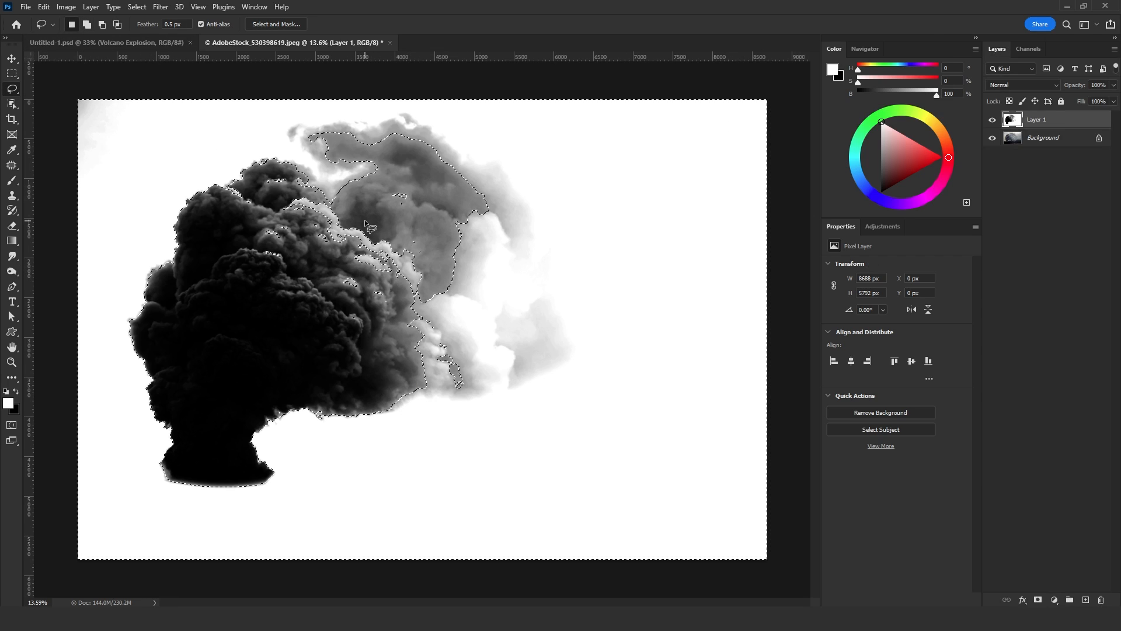
# Step: Burn the plume's shadows at 100% exposure and paint its interior solid black
pyautogui.click(12, 272)
pyautogui.click(465, 264)
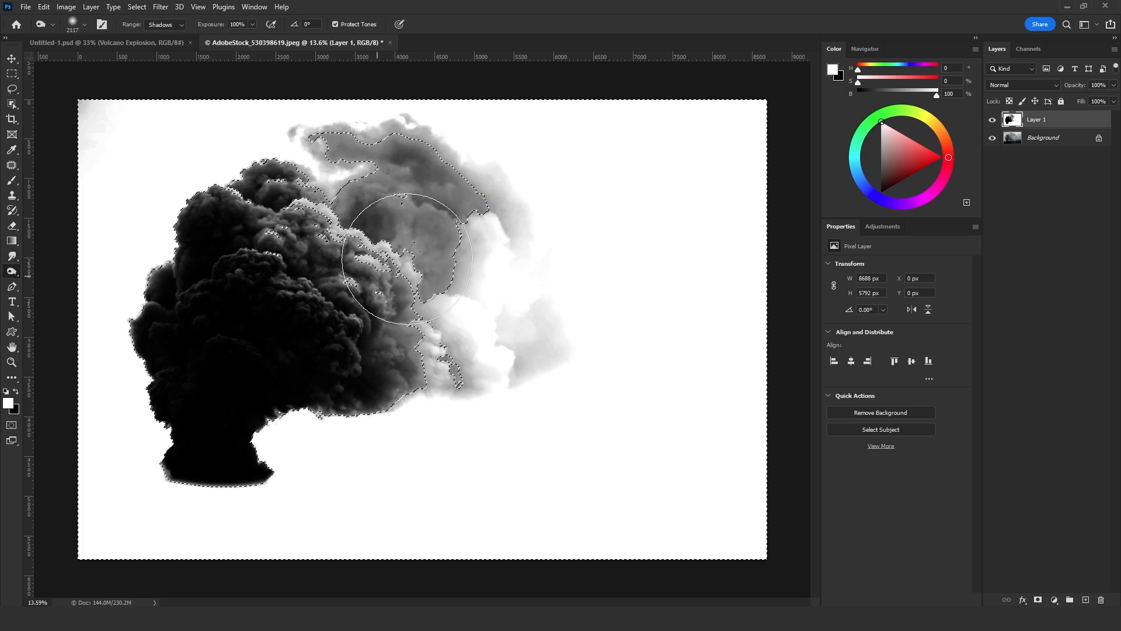
pyautogui.moveTo(381, 322); pyautogui.dragTo(381, 293)
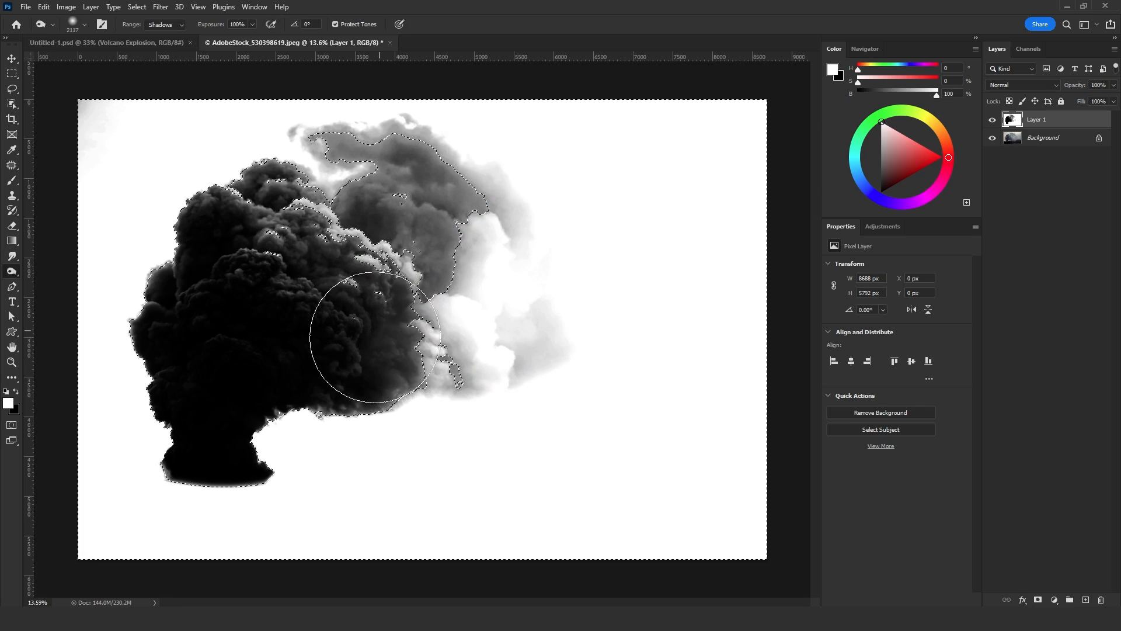
pyautogui.moveTo(375, 337); pyautogui.dragTo(349, 277)
pyautogui.moveTo(293, 243); pyautogui.dragTo(269, 244)
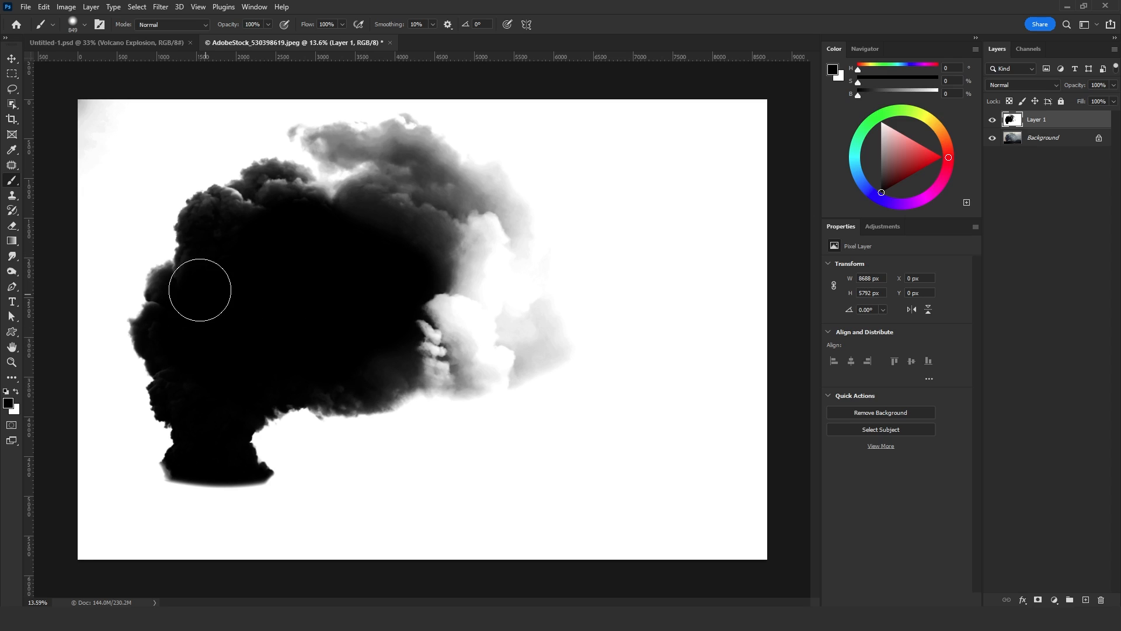
pyautogui.moveTo(225, 251)
pyautogui.mouseDown()
pyautogui.moveTo(437, 292)
pyautogui.moveTo(298, 395)
pyautogui.mouseUp()
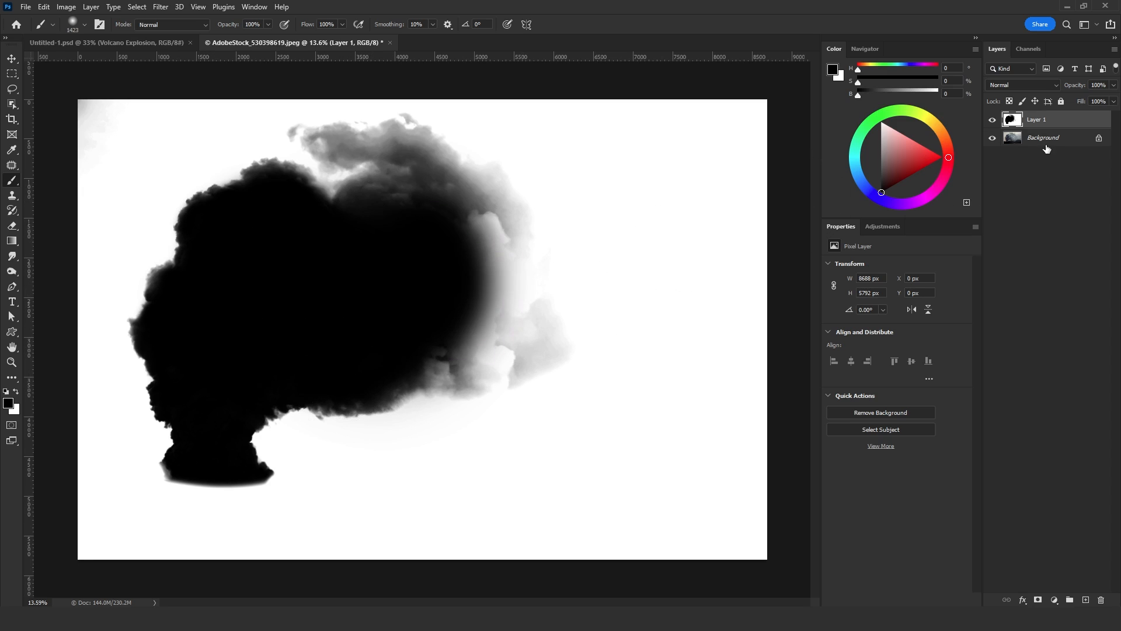
# Step: Cut the smoke plume out of the original photo with Layer 1 hidden, and name it Volcano Smoke
pyautogui.click(993, 119)
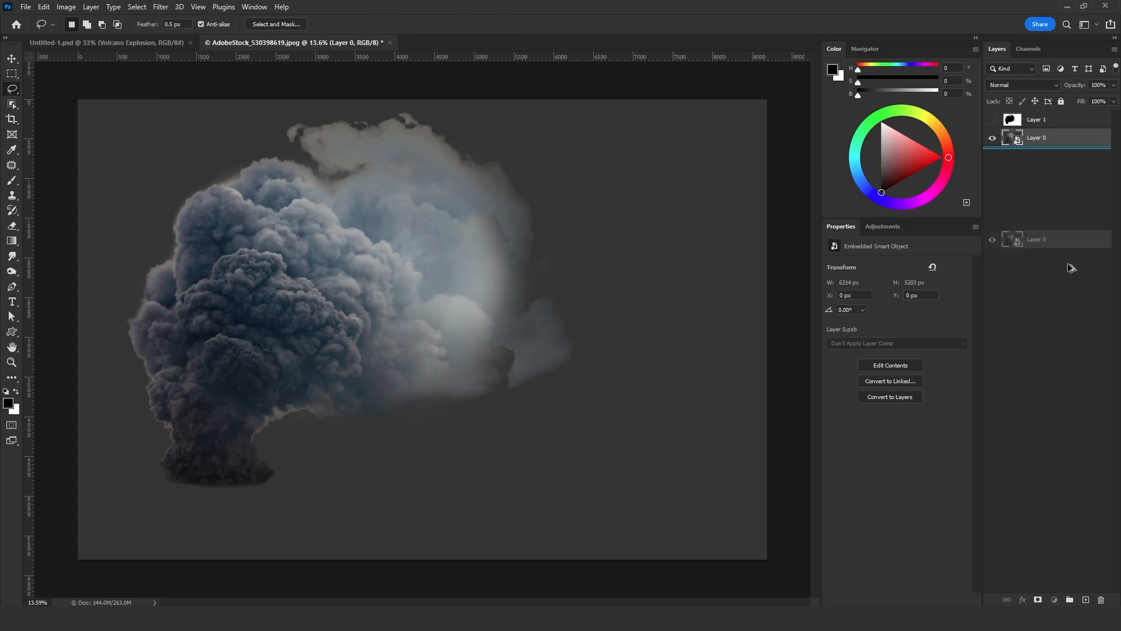
pyautogui.write('Volc')
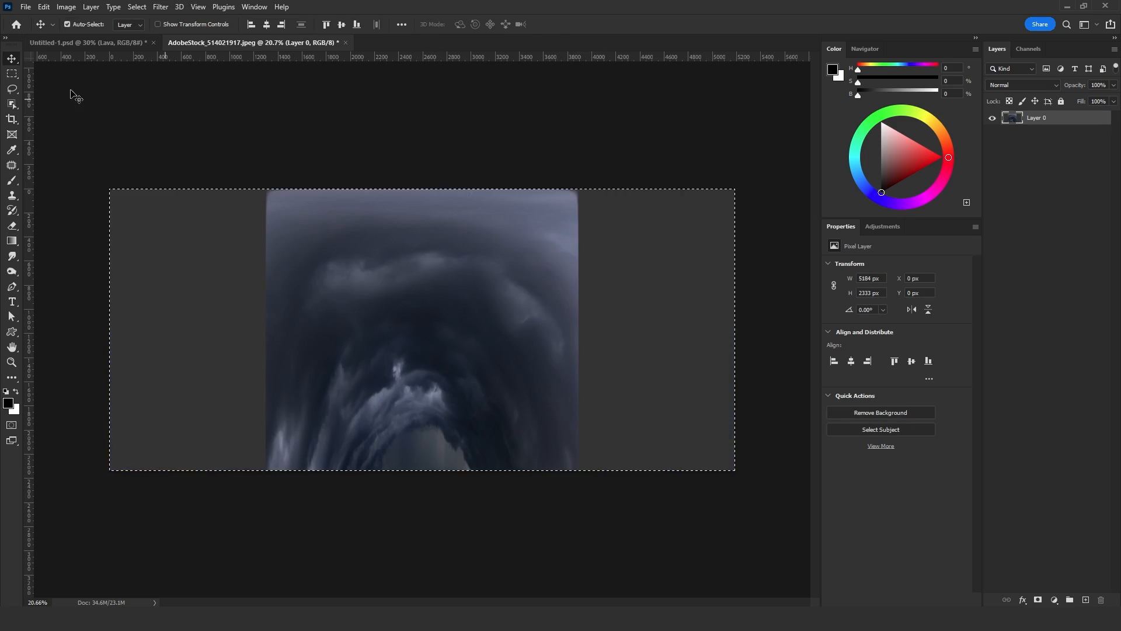
pyautogui.press('w')
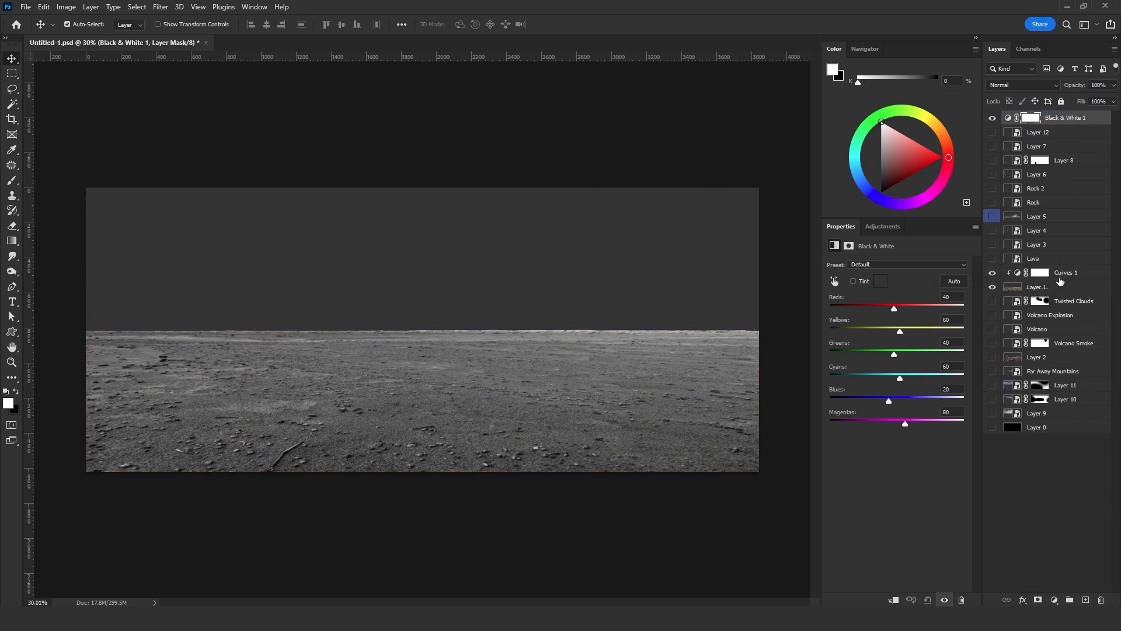
# Step: Select the ground's Curves 1 adjustment and clip a Channel Mixer adjustment above it
pyautogui.click(1033, 268)
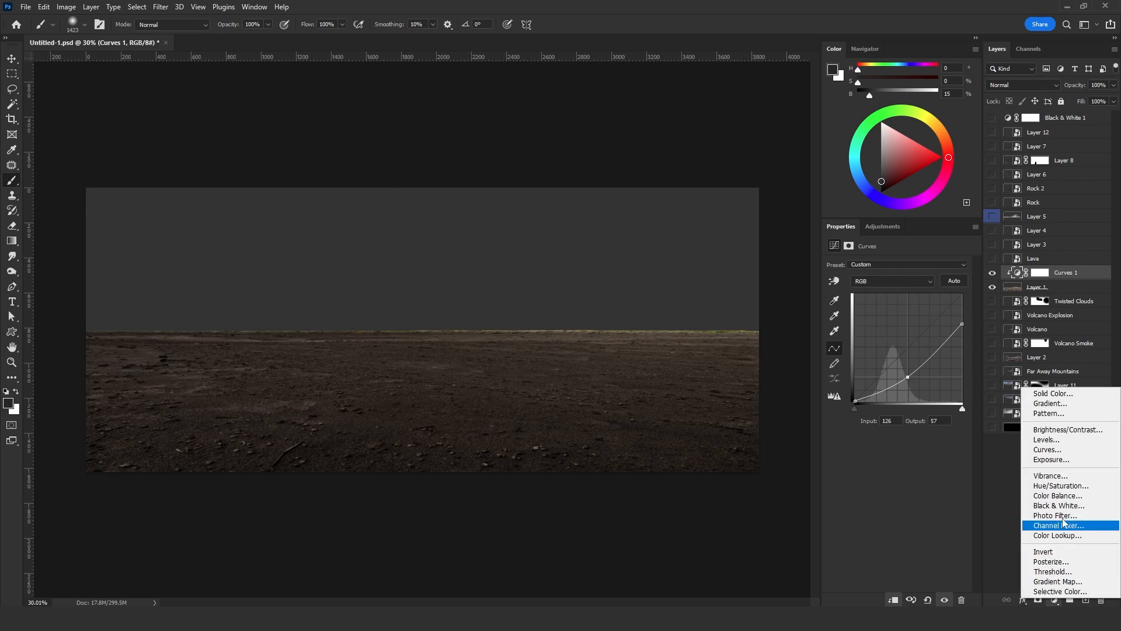
pyautogui.click(892, 281)
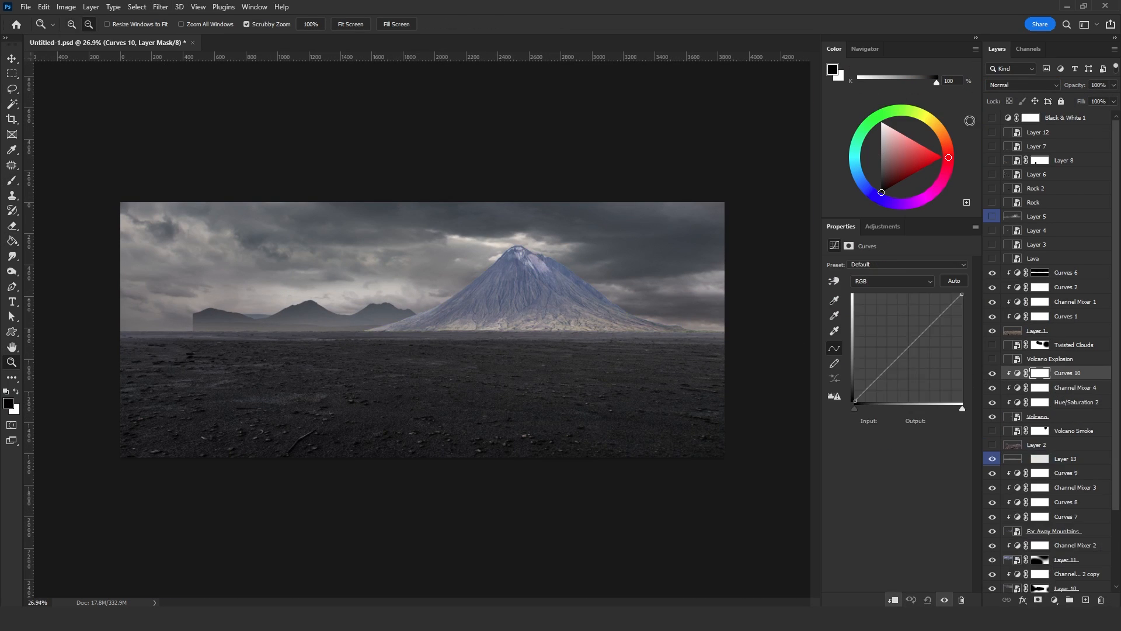
# Step: Match the volcano, the dark mountains and the volcano smoke to the scene with clipped Curves adjustments
pyautogui.moveTo(909, 358); pyautogui.dragTo(909, 371)
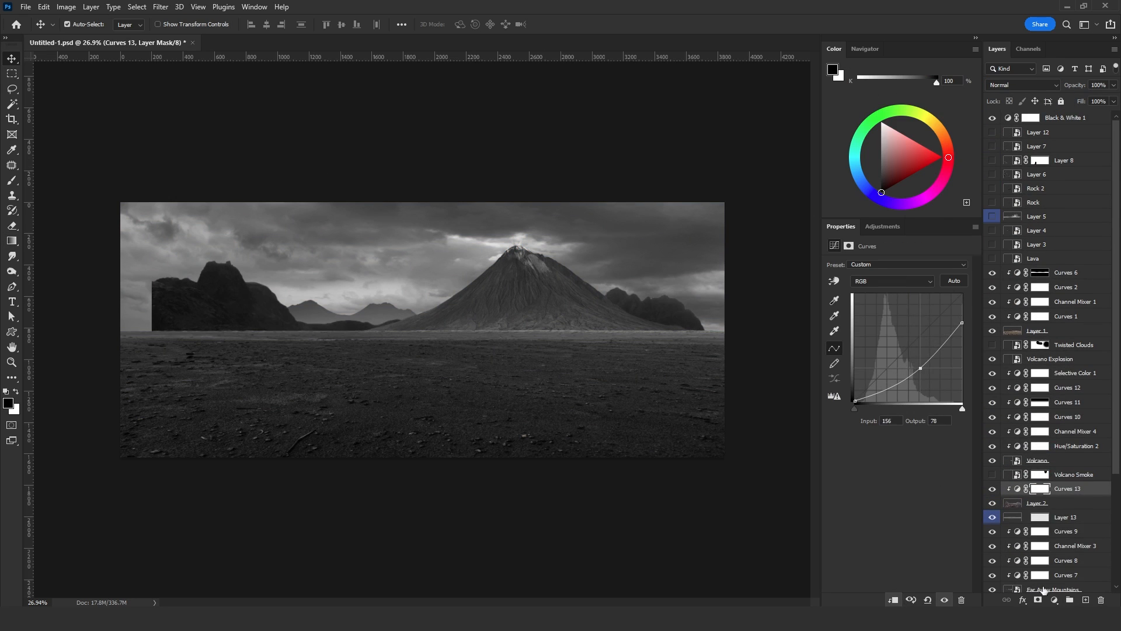
pyautogui.moveTo(854, 402); pyautogui.dragTo(855, 384)
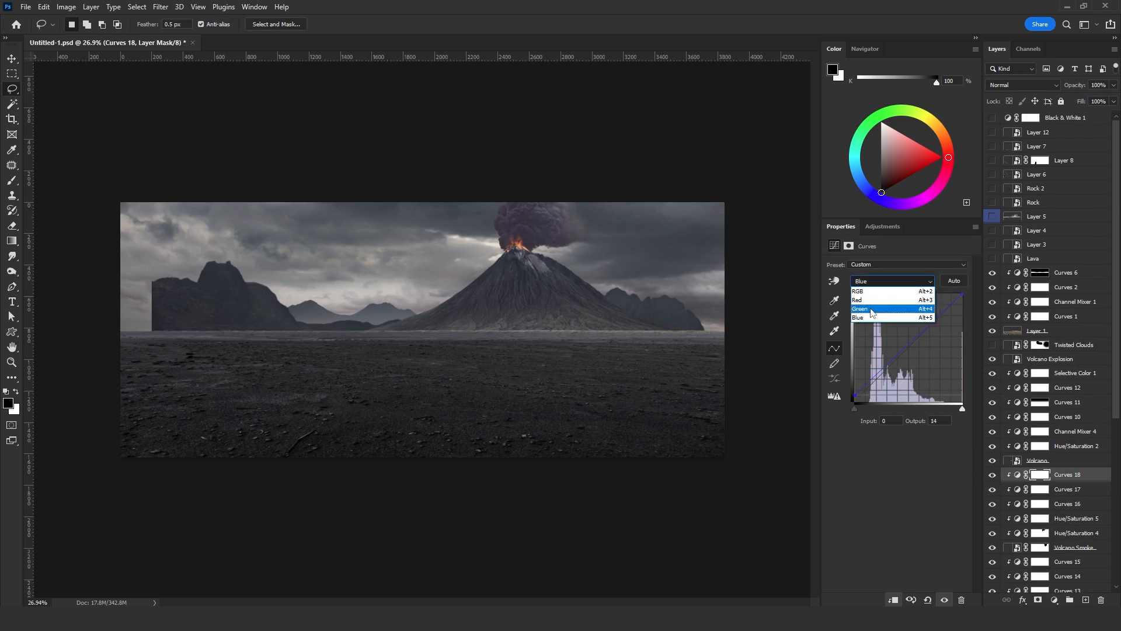
pyautogui.click(871, 309)
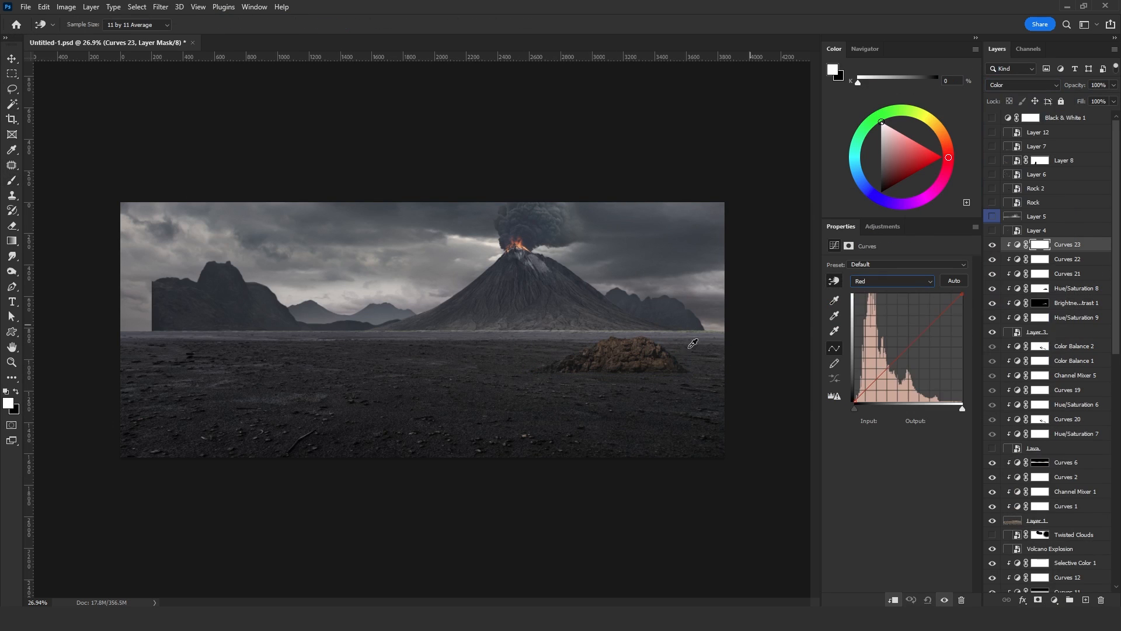
# Step: Adjust individual colour channels in the Curves 23 and Curves 31 adjustments, slightly lifting the shadow end of the latter
pyautogui.click(892, 281)
pyautogui.click(877, 319)
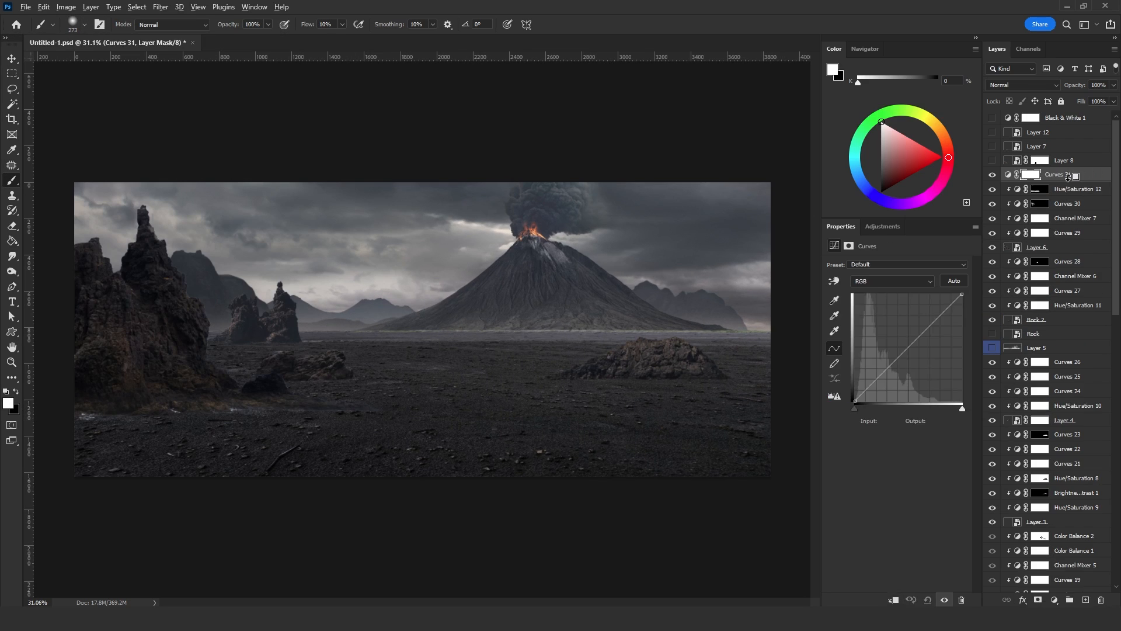
pyautogui.click(891, 281)
pyautogui.click(876, 306)
pyautogui.moveTo(855, 403); pyautogui.dragTo(857, 400)
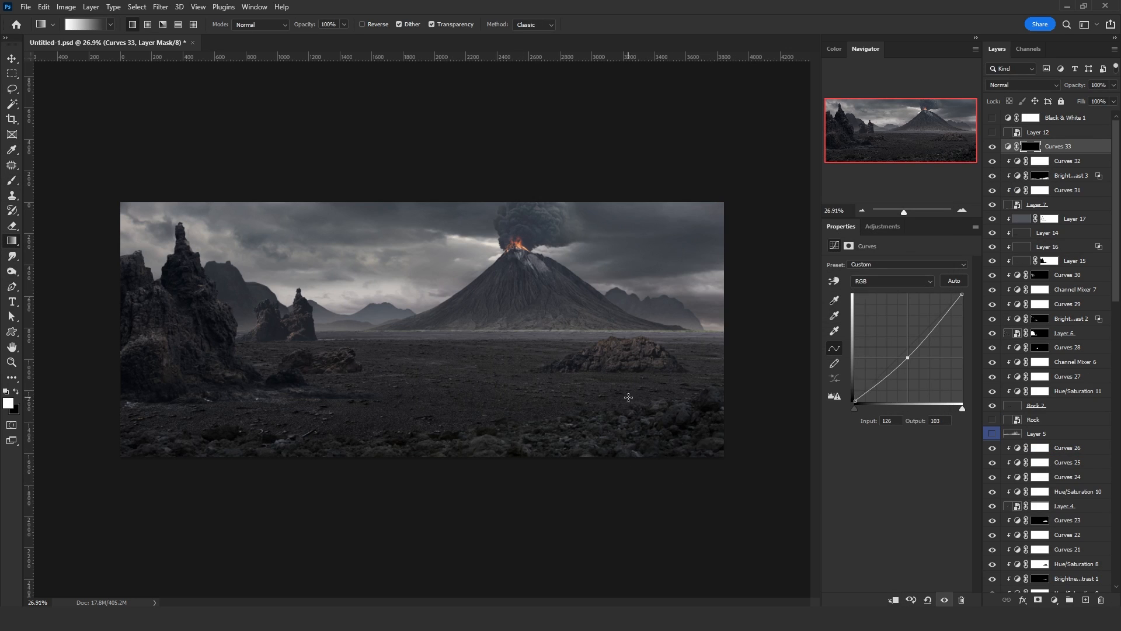
# Step: Draw a gradient upward from the scene's lower edge on the Curves 33 mask to darken the foreground
pyautogui.moveTo(636, 471); pyautogui.dragTo(627, 400)
# Step: Open the lava photo AdobeStock_169601541.jpeg as a new document
pyautogui.hotkey('ctrl', 'o')
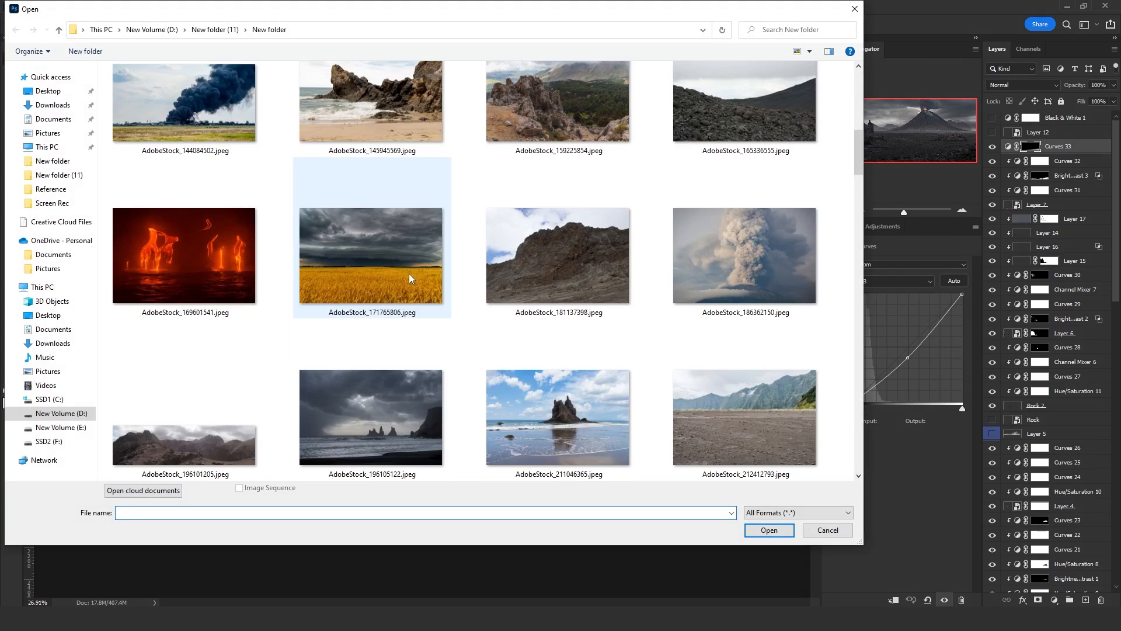
pyautogui.doubleClick(212, 254)
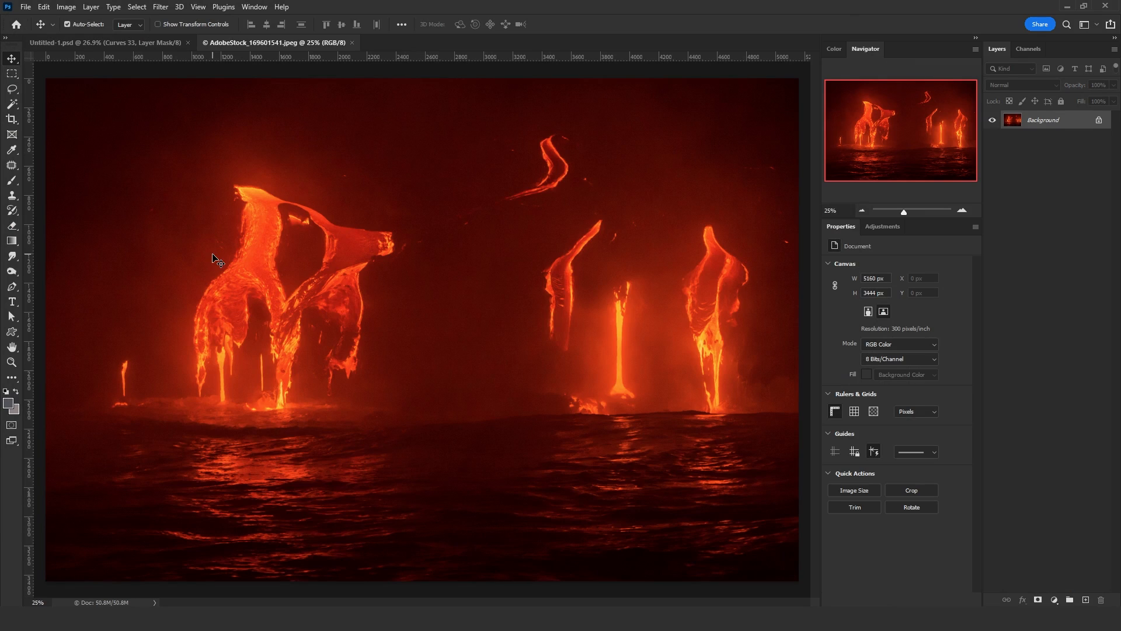
pyautogui.hotkey('ctrl', 'shift', 'u')
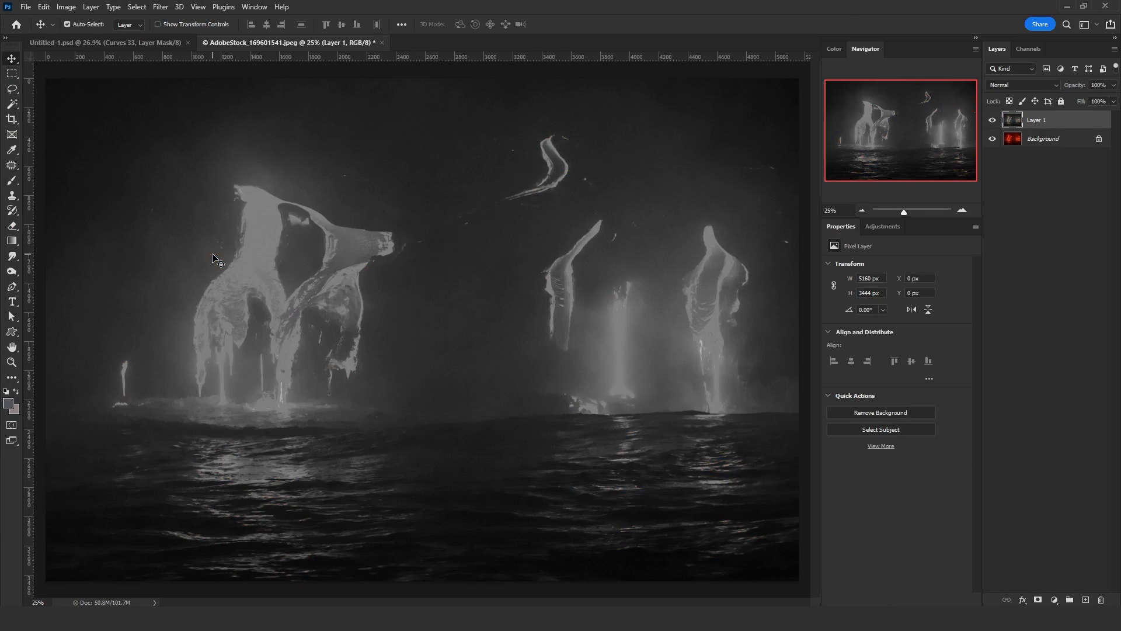
pyautogui.hotkey('ctrl', 'l')
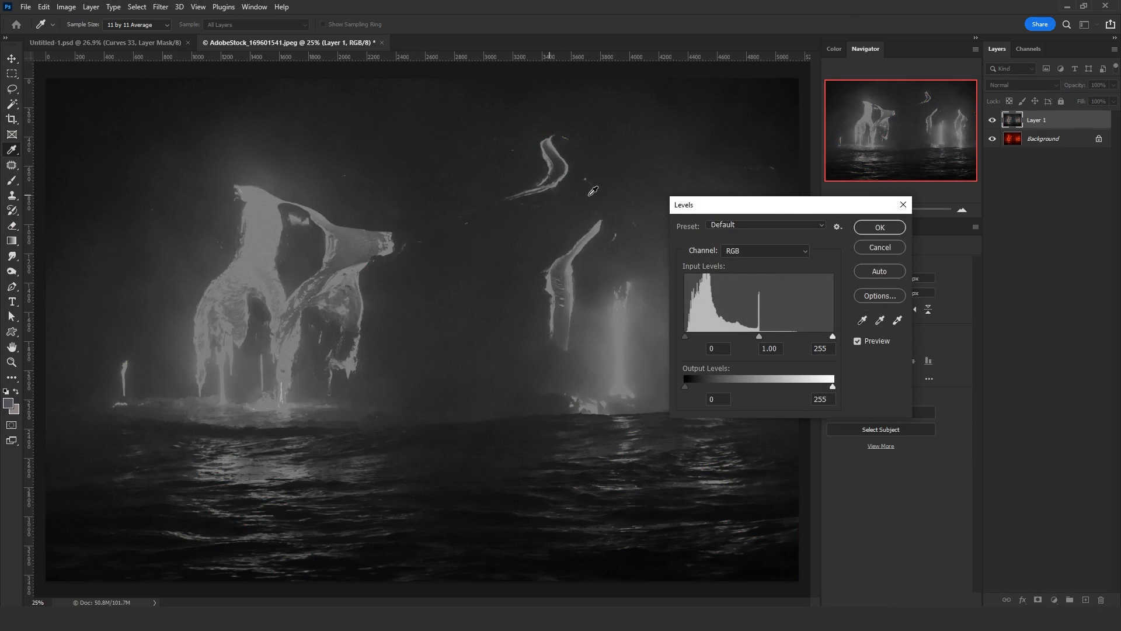
pyautogui.press('Escape')
pyautogui.hotkey('ctrl', 'z')
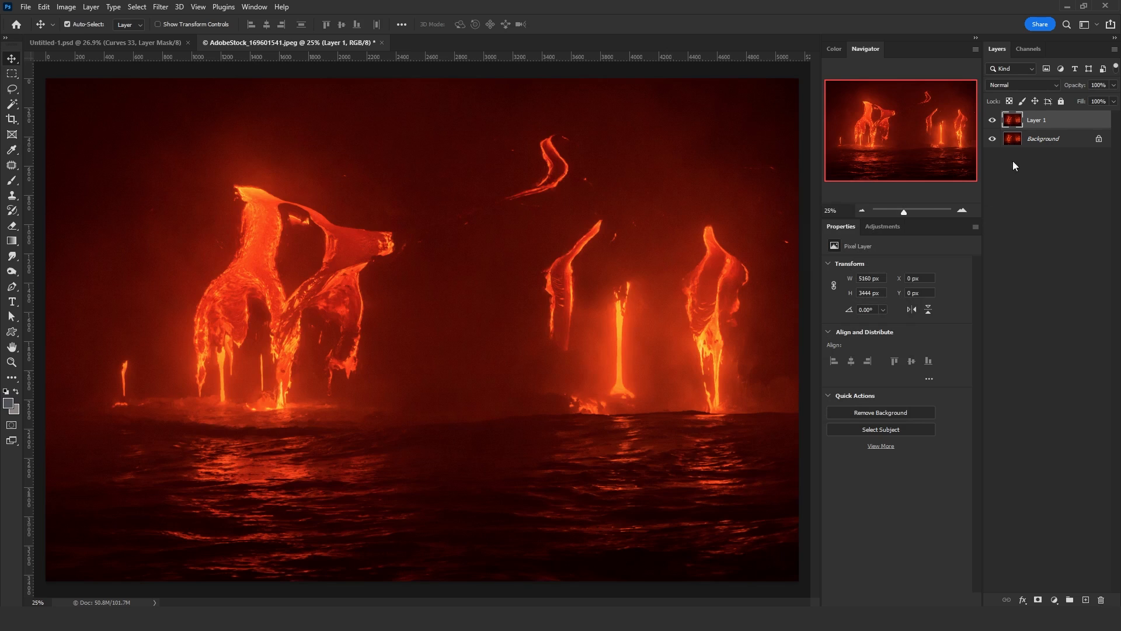
# Step: Copy the entire red channel of the lava photo and paste it as a new layer above the Background
pyautogui.click(1029, 49)
pyautogui.click(1025, 85)
pyautogui.hotkey('ctrl', 'a')
pyautogui.click(997, 49)
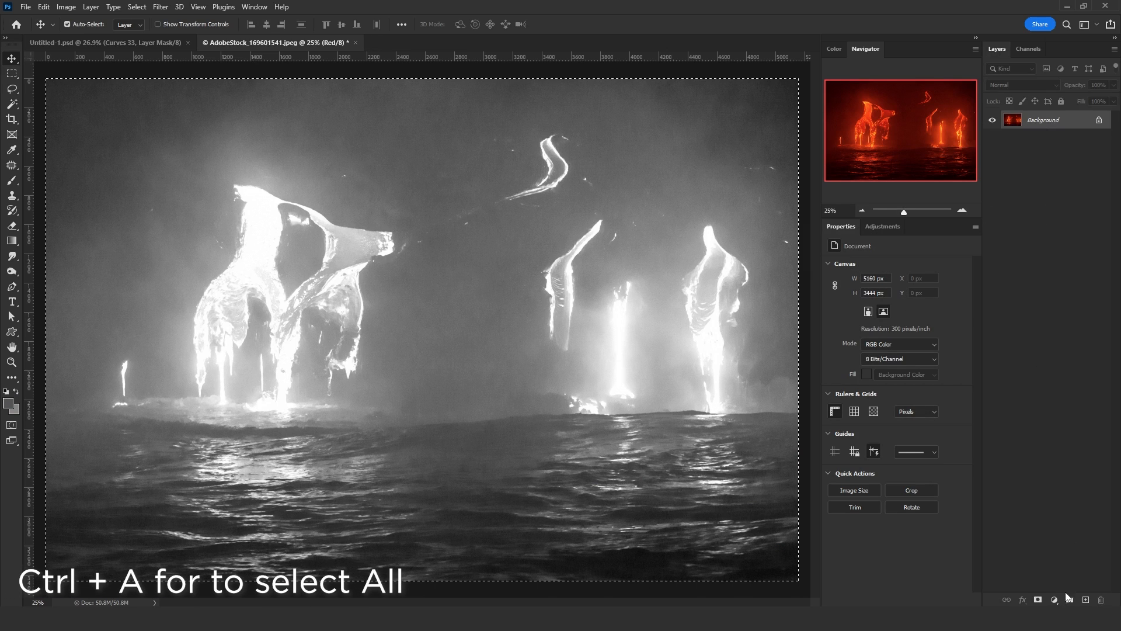
pyautogui.hotkey('ctrl', 'c')
pyautogui.hotkey('ctrl', 'v')
# Step: Darken the greys of the pasted red-channel layer in two passes so the lava stands out against black
pyautogui.click(66, 7)
pyautogui.click(82, 178)
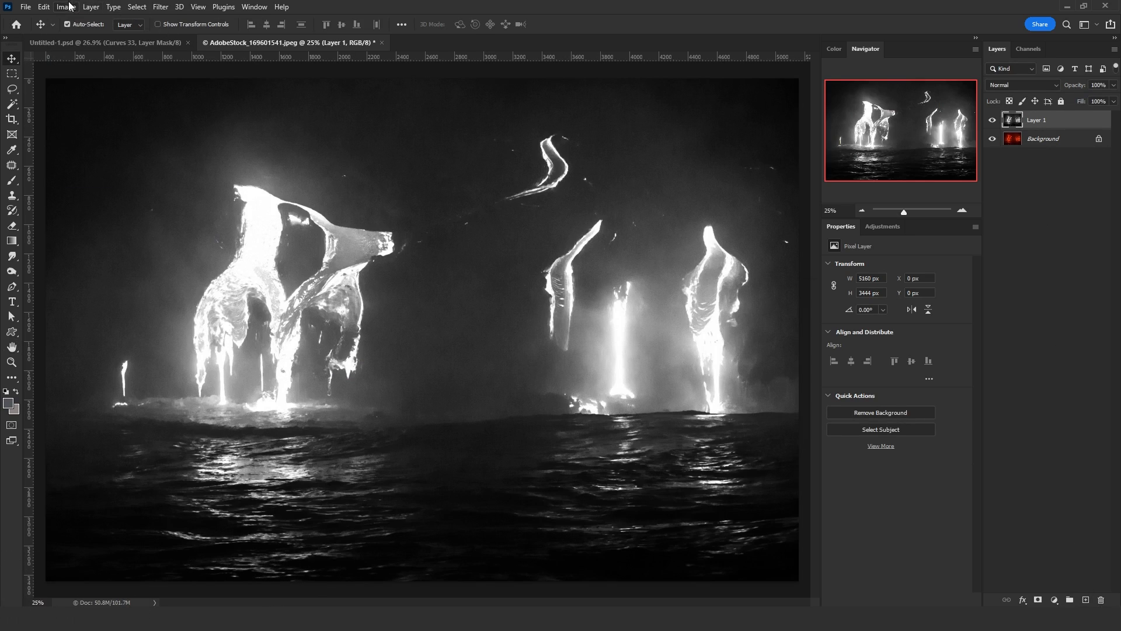
pyautogui.click(66, 7)
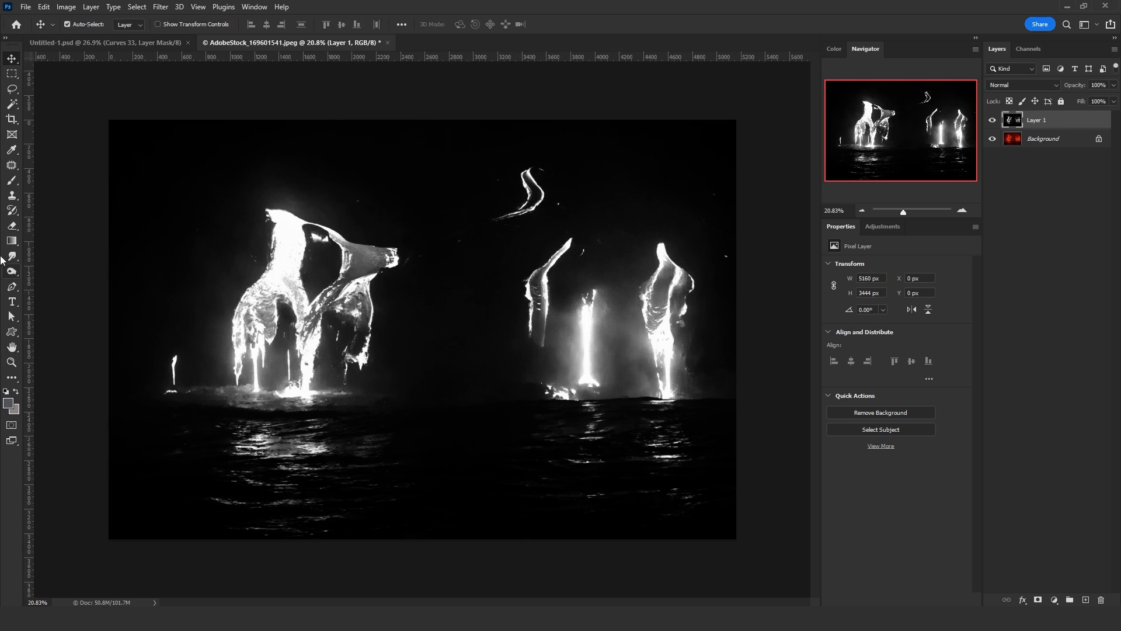
# Step: Paint the water and its reflections solid black on Layer 1 using a large brush at 100% flow
pyautogui.click(11, 183)
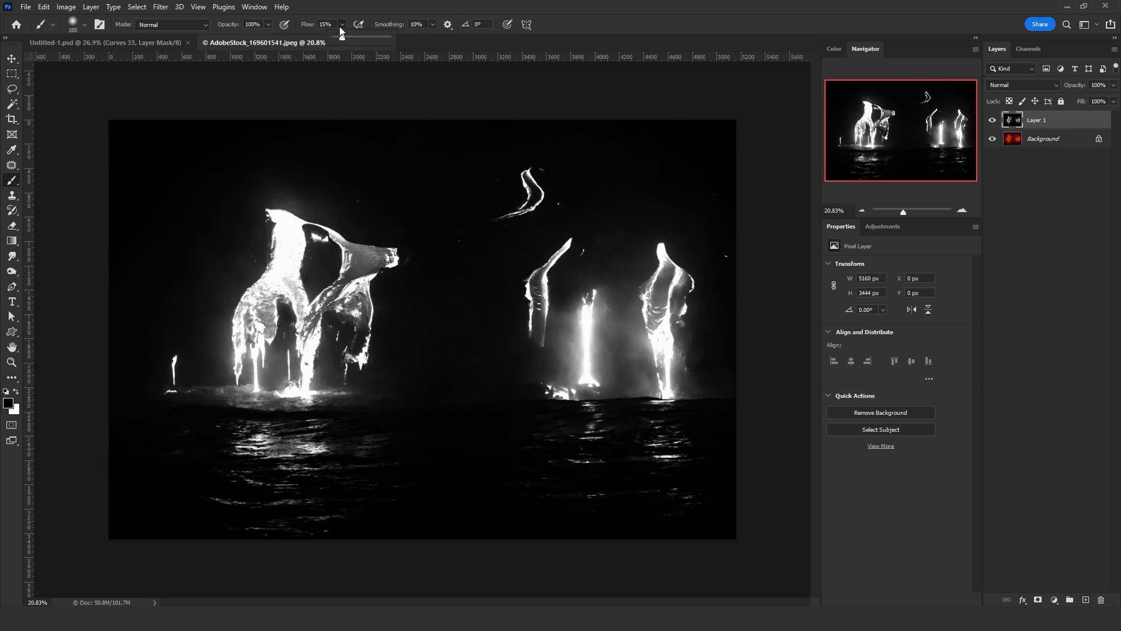
pyautogui.moveTo(403, 454); pyautogui.dragTo(411, 509)
pyautogui.moveTo(316, 483)
pyautogui.mouseDown()
pyautogui.moveTo(279, 436)
pyautogui.moveTo(368, 428)
pyautogui.moveTo(222, 421)
pyautogui.mouseUp()
pyautogui.moveTo(223, 421)
pyautogui.mouseDown()
pyautogui.moveTo(213, 369)
pyautogui.moveTo(206, 417)
pyautogui.moveTo(233, 425)
pyautogui.mouseUp()
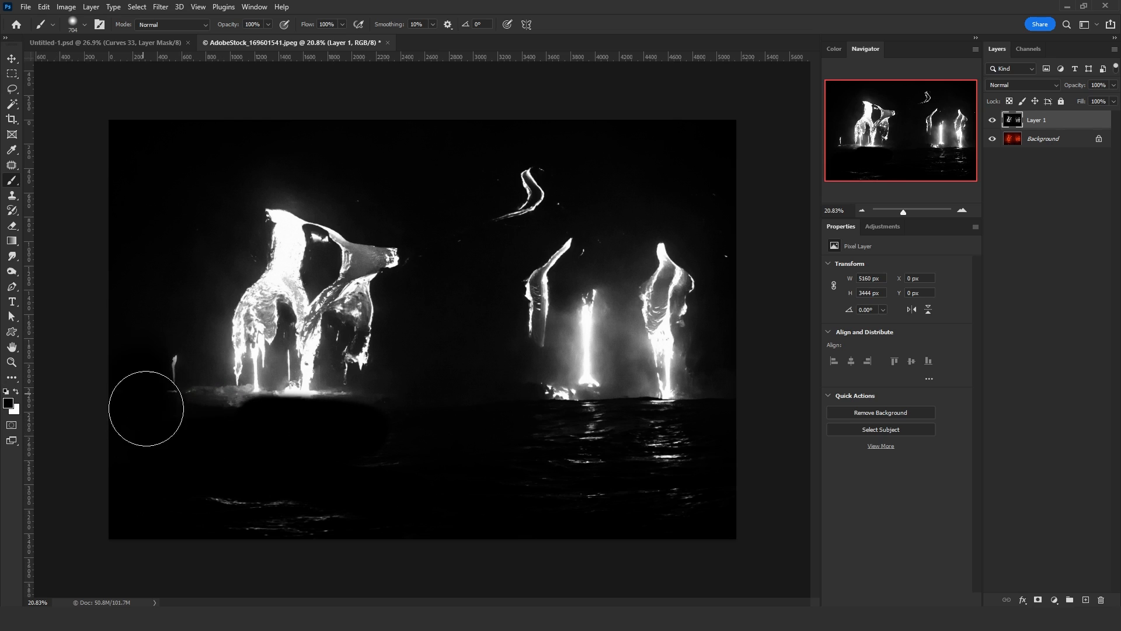
pyautogui.moveTo(159, 403)
pyautogui.mouseDown()
pyautogui.moveTo(304, 431)
pyautogui.moveTo(203, 419)
pyautogui.moveTo(539, 442)
pyautogui.moveTo(564, 426)
pyautogui.moveTo(453, 415)
pyautogui.moveTo(567, 486)
pyautogui.mouseUp()
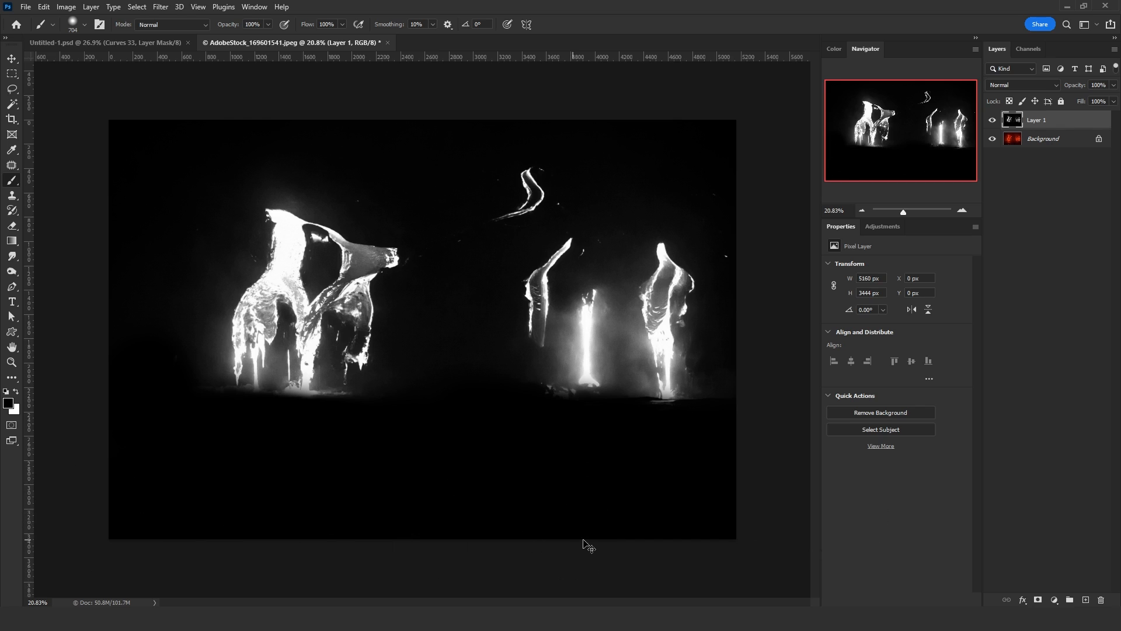
# Step: Strengthen Layer 1's contrast using Levels with midtones at 0.57 and the white point at 243
pyautogui.hotkey('ctrl', 'l')
pyautogui.moveTo(693, 337); pyautogui.dragTo(681, 336)
pyautogui.moveTo(759, 337); pyautogui.dragTo(826, 337)
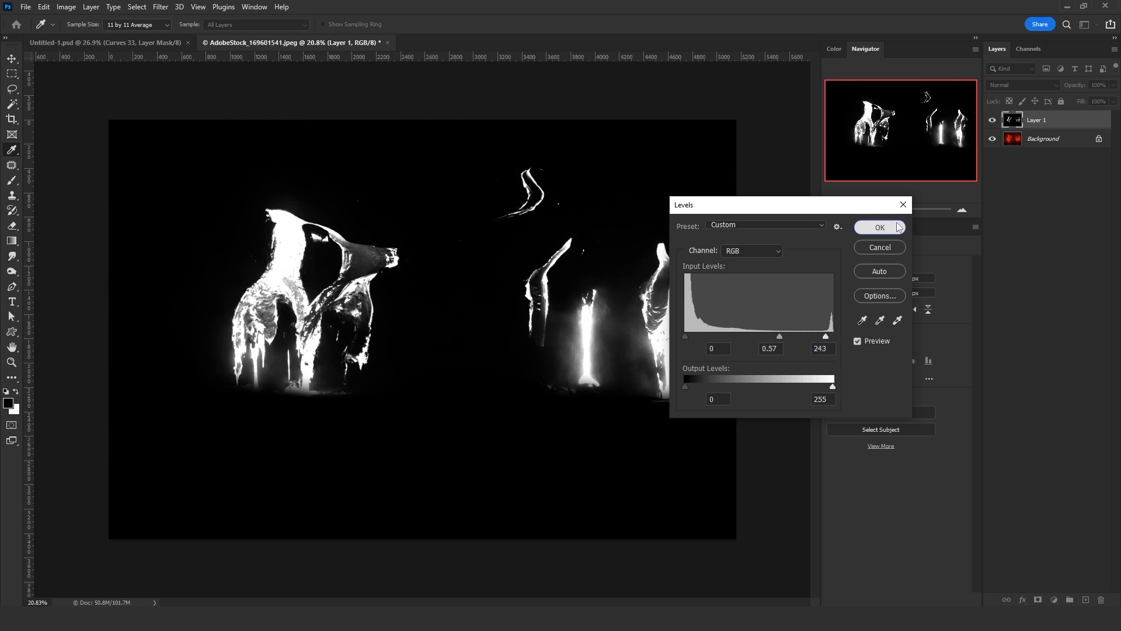
pyautogui.click(880, 227)
# Step: Hide Layer 1 and mask the original lava photo with a pasted copy of its greyscale image
pyautogui.press('b')
pyautogui.click(992, 120)
pyautogui.click(1051, 139)
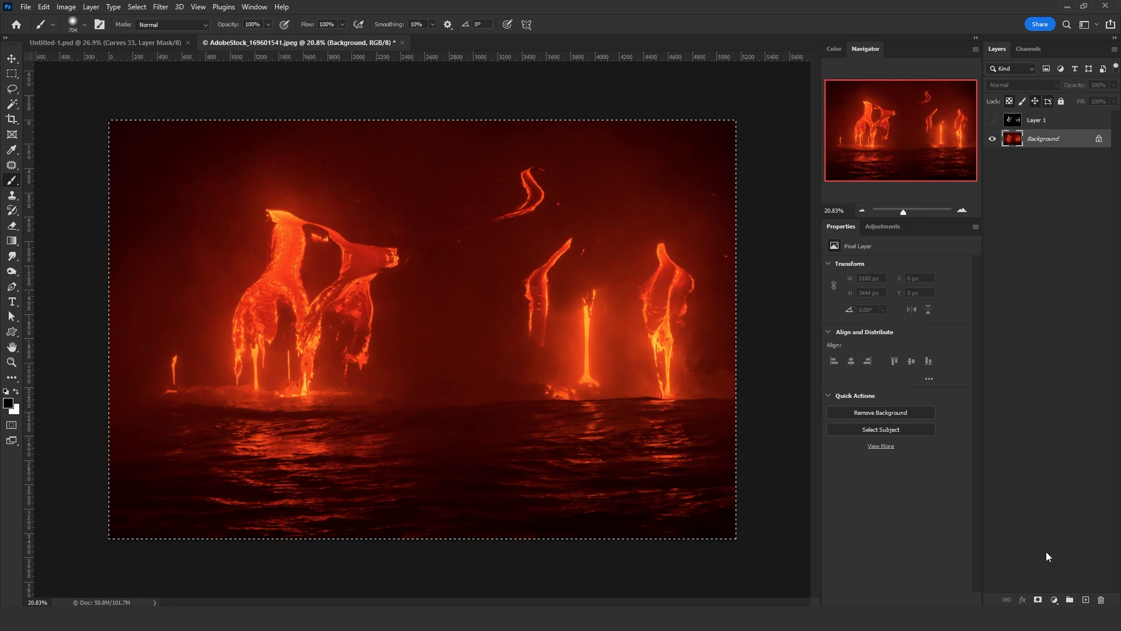
pyautogui.hotkey('ctrl', 'j')
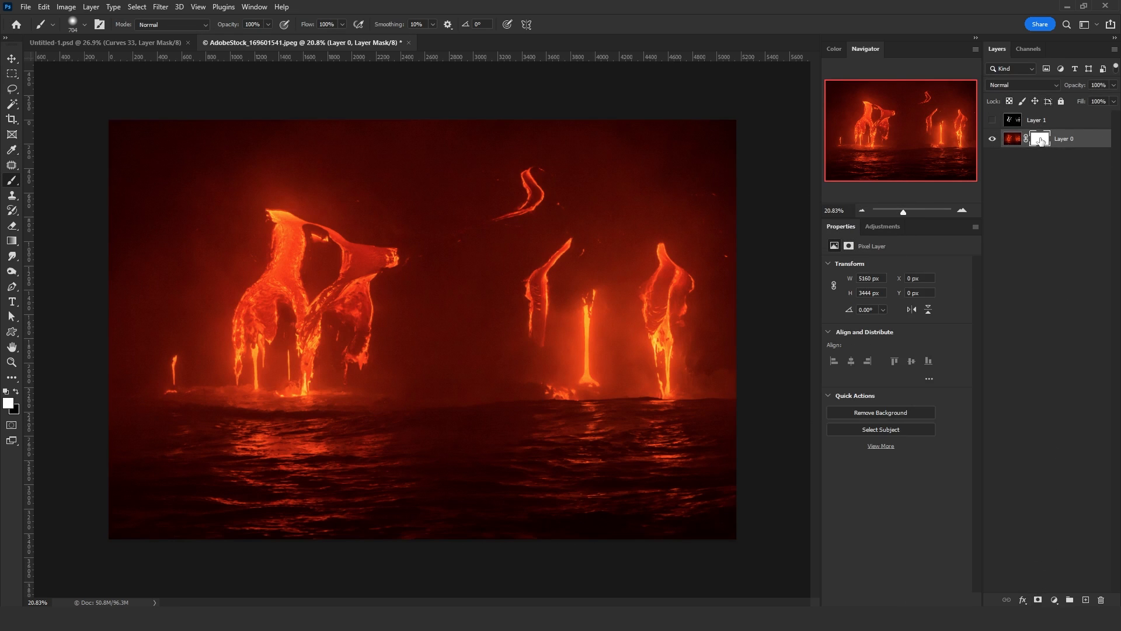
pyautogui.keyDown('alt'); pyautogui.click(1040, 140); pyautogui.keyUp('alt')
pyautogui.hotkey('ctrl', 'v')
pyautogui.click(1013, 138)
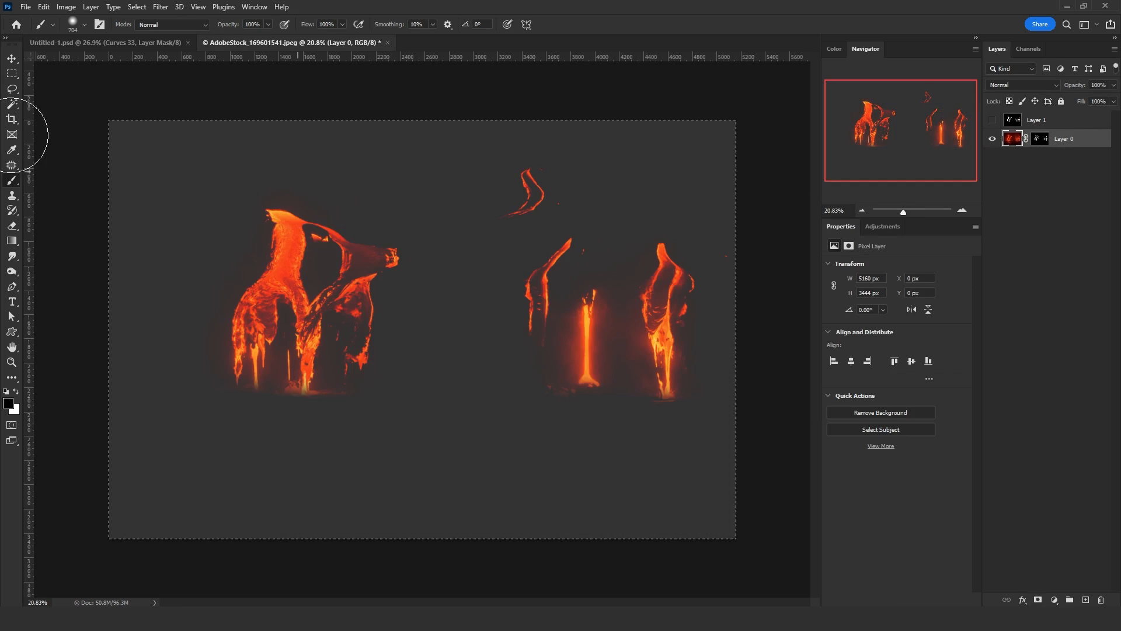
# Step: Deselect the canvas and apply the layer mask permanently to Layer 0
pyautogui.click(12, 90)
pyautogui.hotkey('ctrl', 'd')
pyautogui.rightClick(1074, 139)
pyautogui.click(1031, 173)
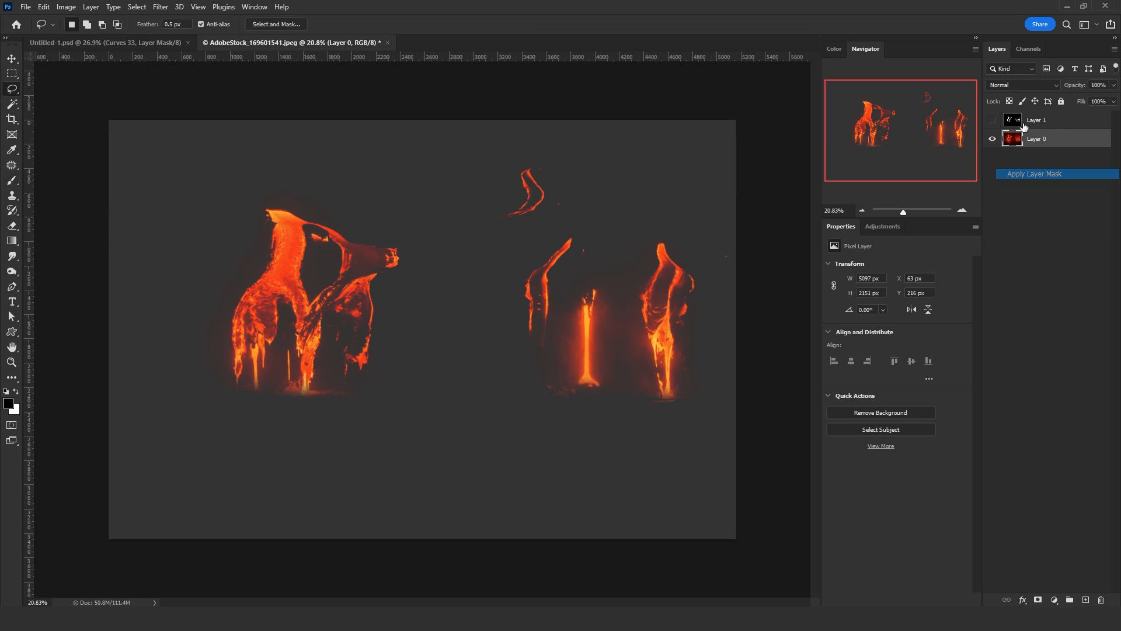
# Step: Delete the greyscale helper layer, Layer 1
pyautogui.rightClick(1056, 130)
pyautogui.click(1051, 540)
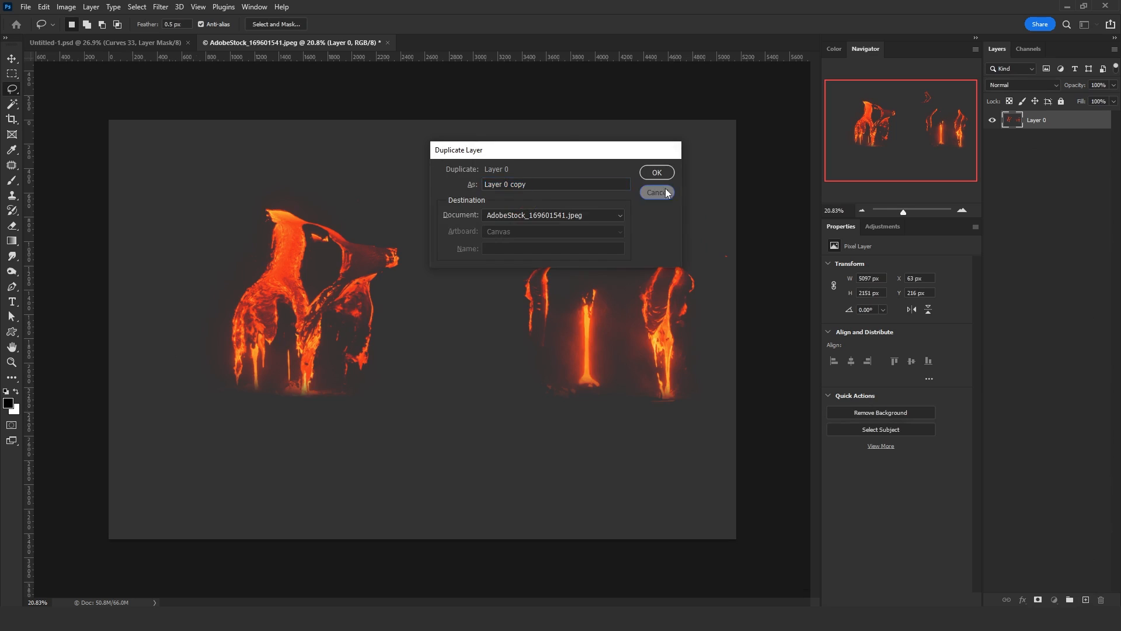
pyautogui.click(656, 193)
pyautogui.scroll(1, 642, 240)
# Step: Duplicate the cut-out lava into Untitled-1.psd as a layer named Magma, and close the lava photo without saving
pyautogui.rightClick(1075, 122)
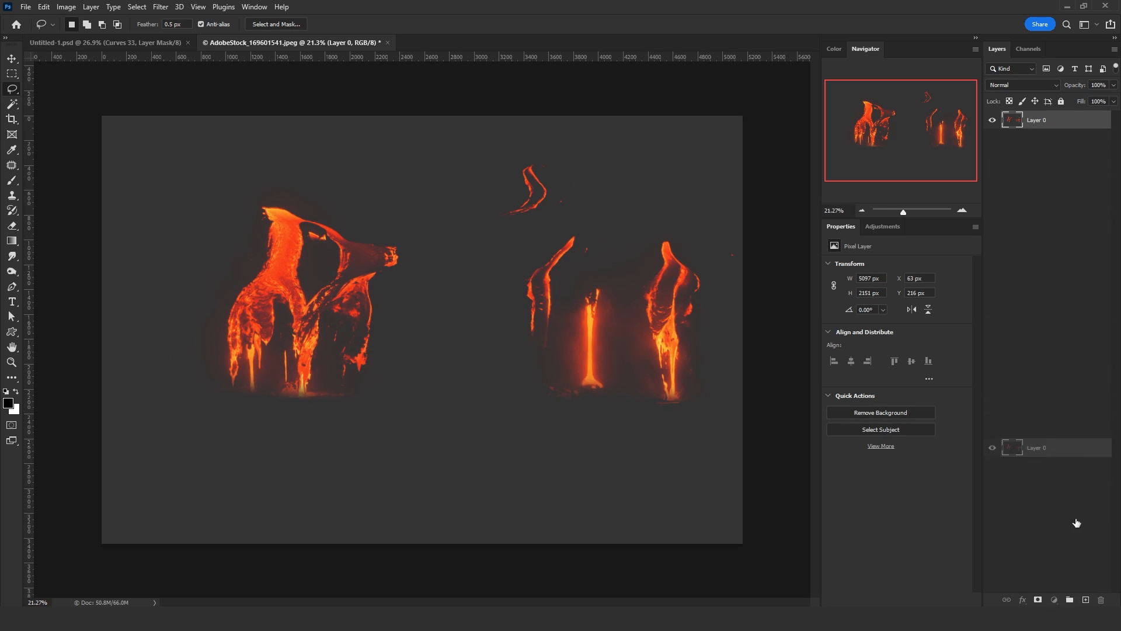
pyautogui.click(1052, 540)
pyautogui.click(538, 218)
pyautogui.click(538, 227)
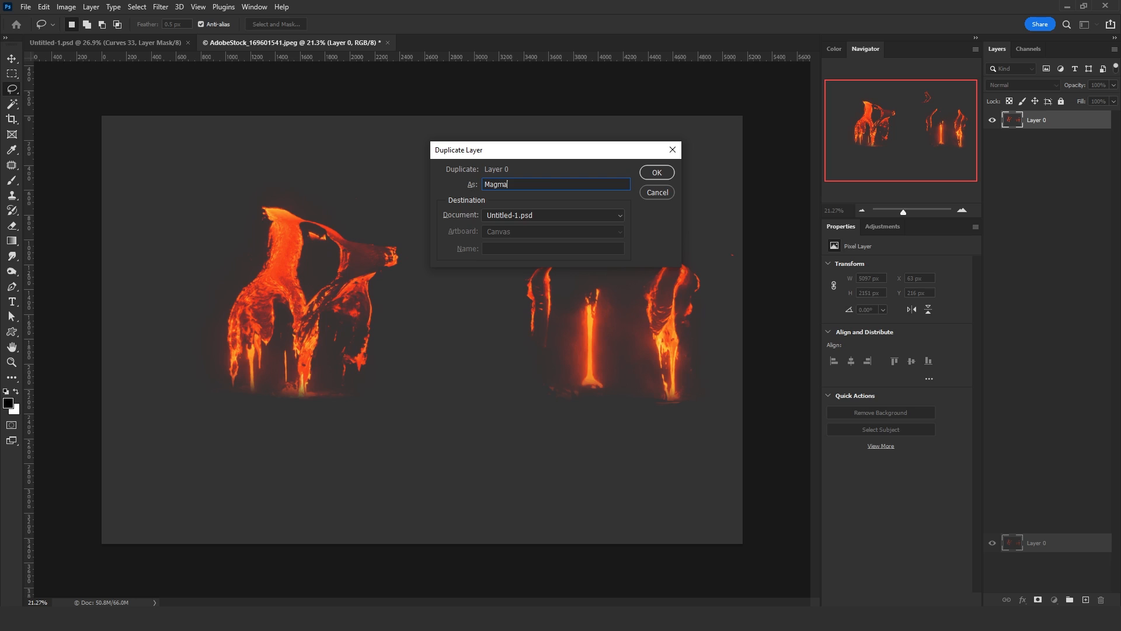
pyautogui.click(655, 173)
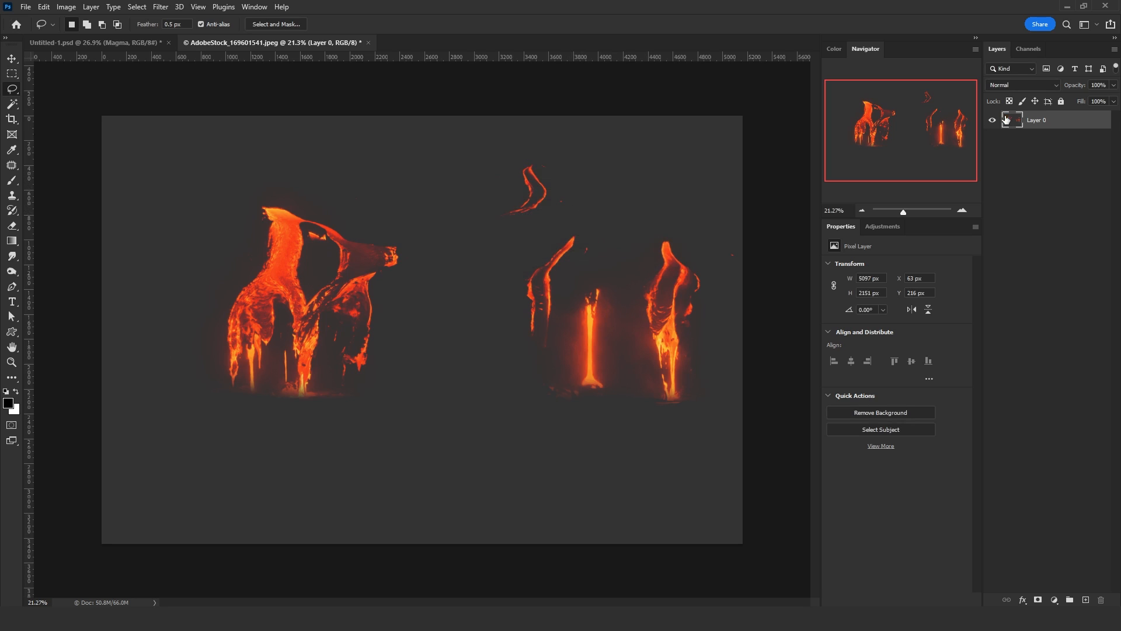
pyautogui.click(368, 43)
pyautogui.press('n')
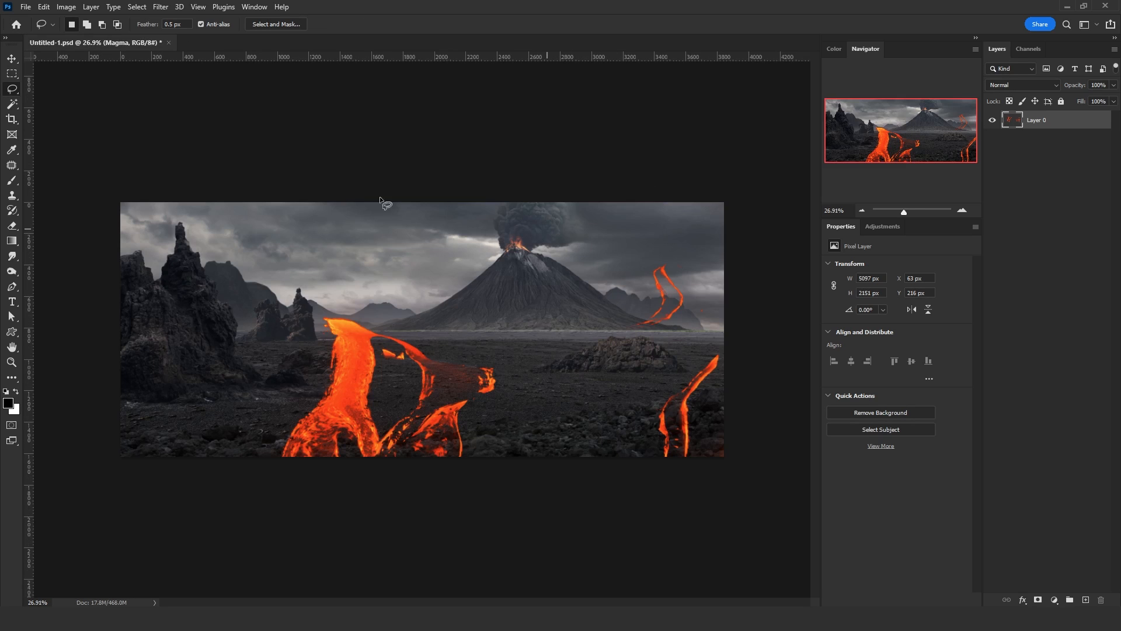
# Step: Scale the Magma layer down to about 2812 px wide and position it across the volcanic scene
pyautogui.press('v')
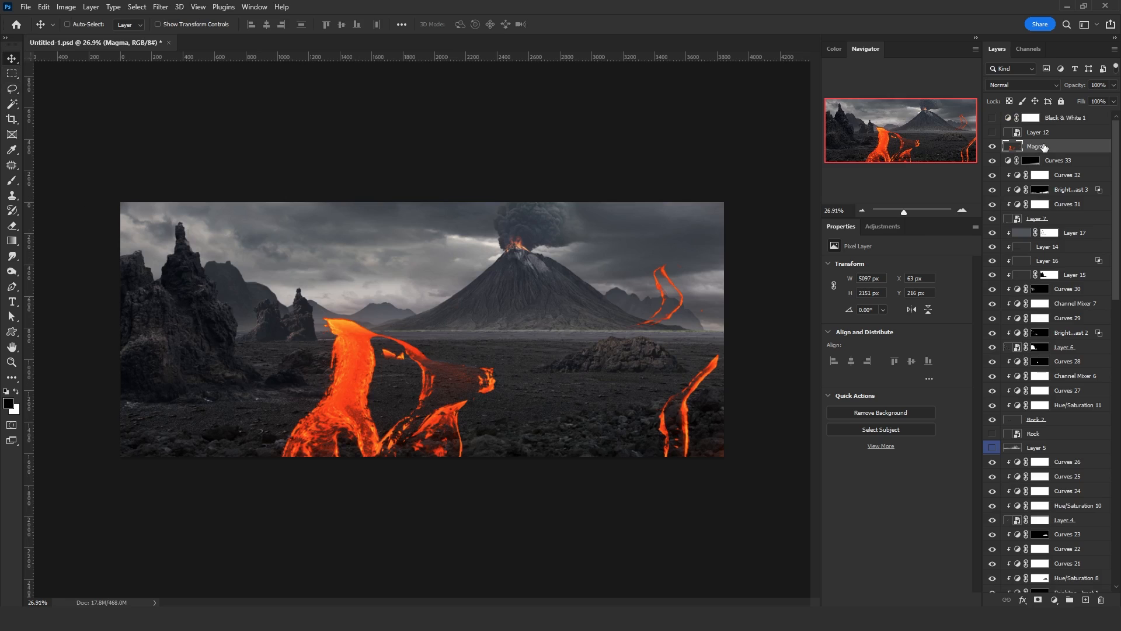
pyautogui.hotkey('ctrl', 't')
pyautogui.moveTo(500, 421); pyautogui.dragTo(424, 323)
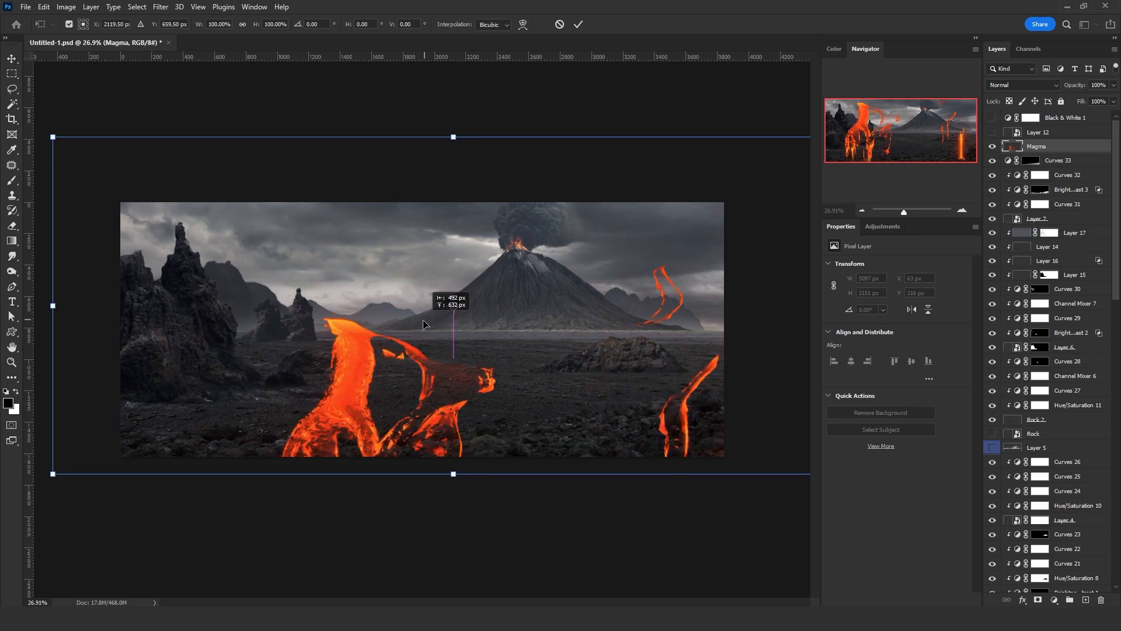
pyautogui.moveTo(460, 481); pyautogui.dragTo(571, 356)
pyautogui.press('Return')
# Step: Lasso the lava streak just below the crater and try scaling it to about 42% at the volcano's foot
pyautogui.press('l')
pyautogui.scroll(5, 549, 280)
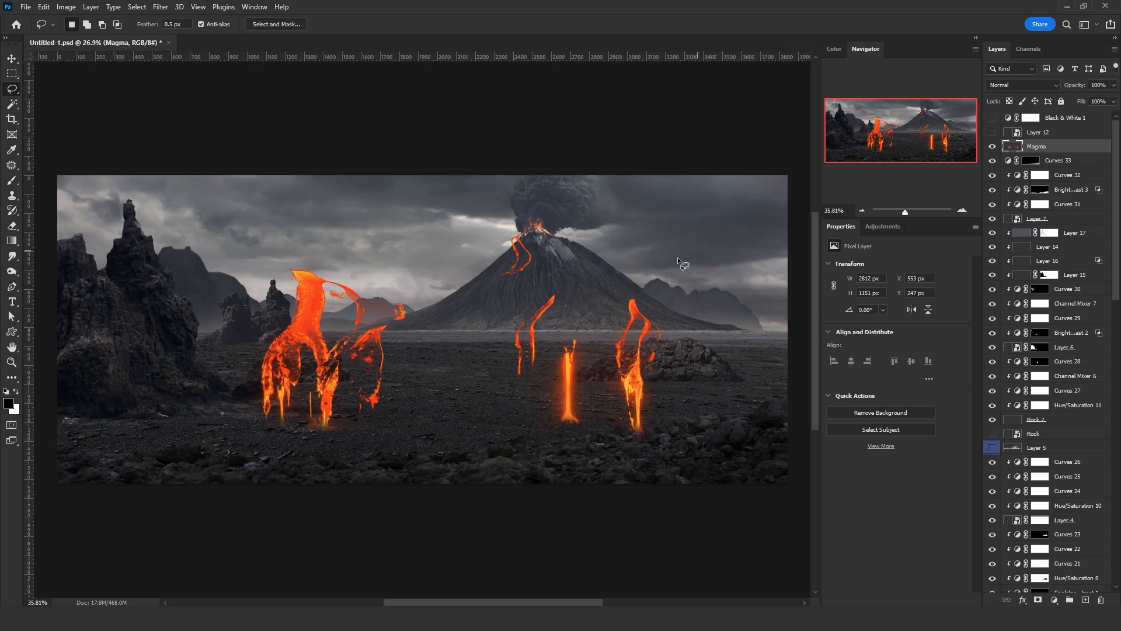
pyautogui.moveTo(442, 293); pyautogui.dragTo(479, 287)
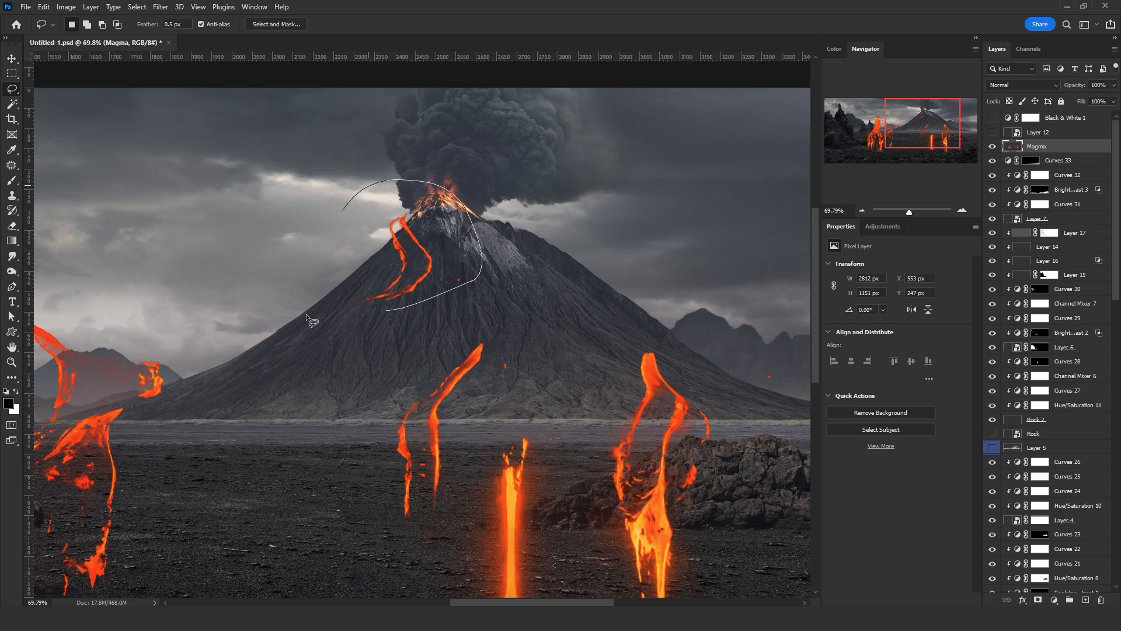
pyautogui.moveTo(304, 302); pyautogui.dragTo(353, 199)
pyautogui.hotkey('ctrl', 't')
pyautogui.moveTo(425, 345)
pyautogui.mouseDown()
pyautogui.moveTo(442, 231)
pyautogui.moveTo(412, 345)
pyautogui.moveTo(417, 421)
pyautogui.mouseUp()
pyautogui.rightClick(445, 229)
pyautogui.press('Escape')
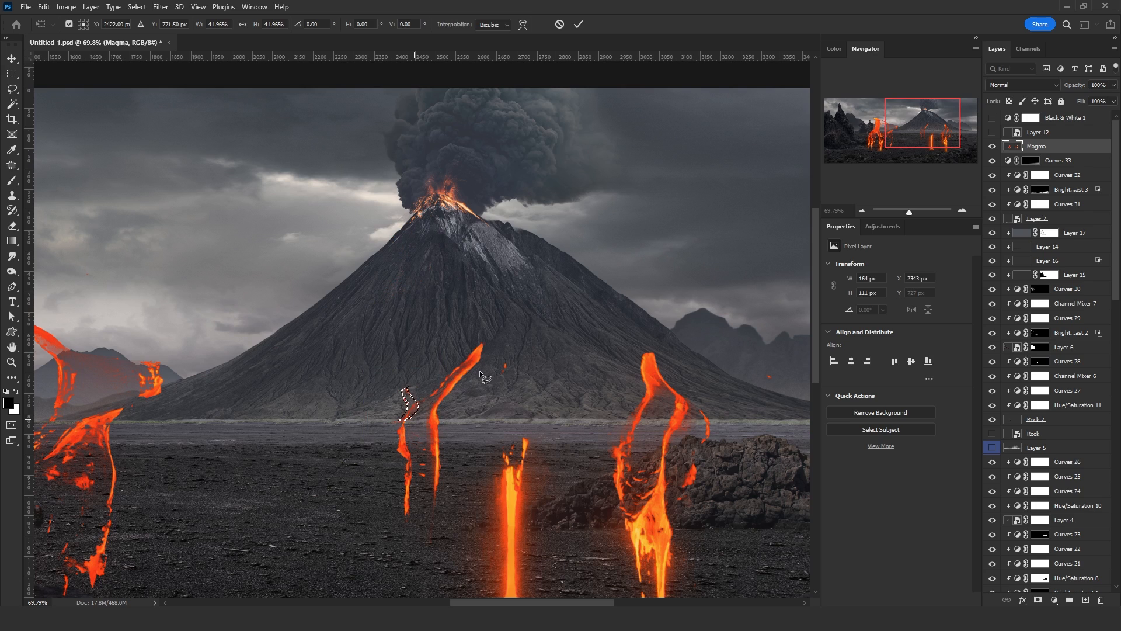
# Step: Undo the scaling and repositioning of the lava streak near the crater
pyautogui.hotkey('ctrl', 'z')
pyautogui.hotkey('ctrl', 'z')
pyautogui.hotkey('ctrl', 'z')
pyautogui.hotkey('ctrl', 'z')
pyautogui.hotkey('ctrl', 'z')
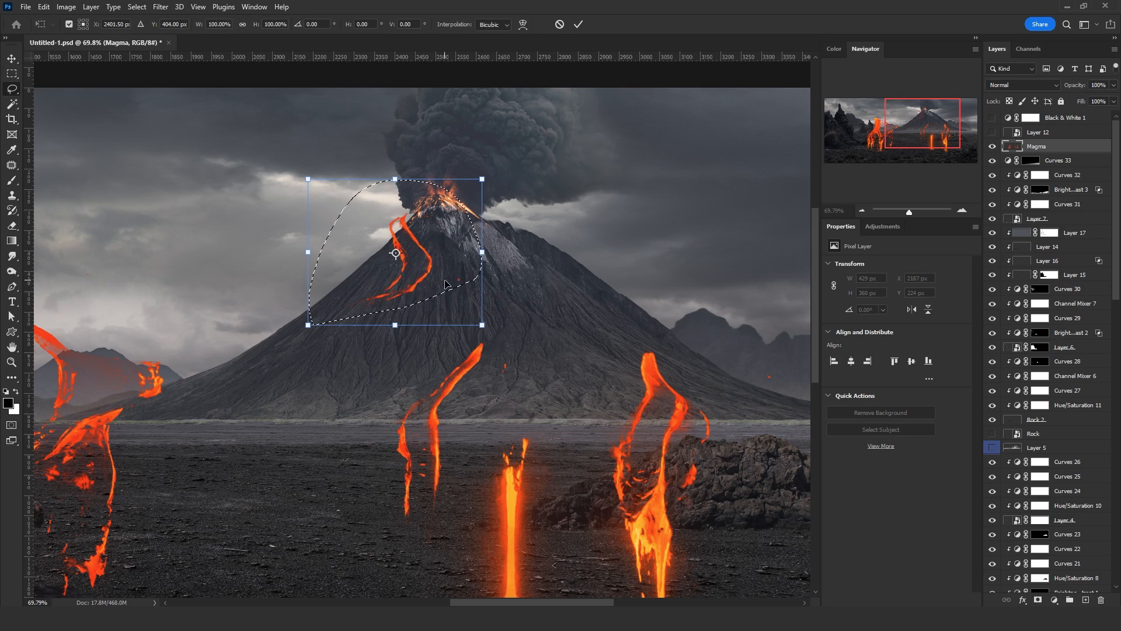
pyautogui.press('Escape')
# Step: Lasso the two-strand lava streak at the volcano's base and move it up beside the upper right slope
pyautogui.moveTo(456, 471); pyautogui.dragTo(510, 305)
pyautogui.hotkey('ctrl', 't')
pyautogui.moveTo(457, 424); pyautogui.dragTo(582, 264)
pyautogui.press('Return')
# Step: Lasso the lava streak below the crater, scale it to about 45% and place it at the volcano's foot
pyautogui.moveTo(421, 330); pyautogui.dragTo(287, 316)
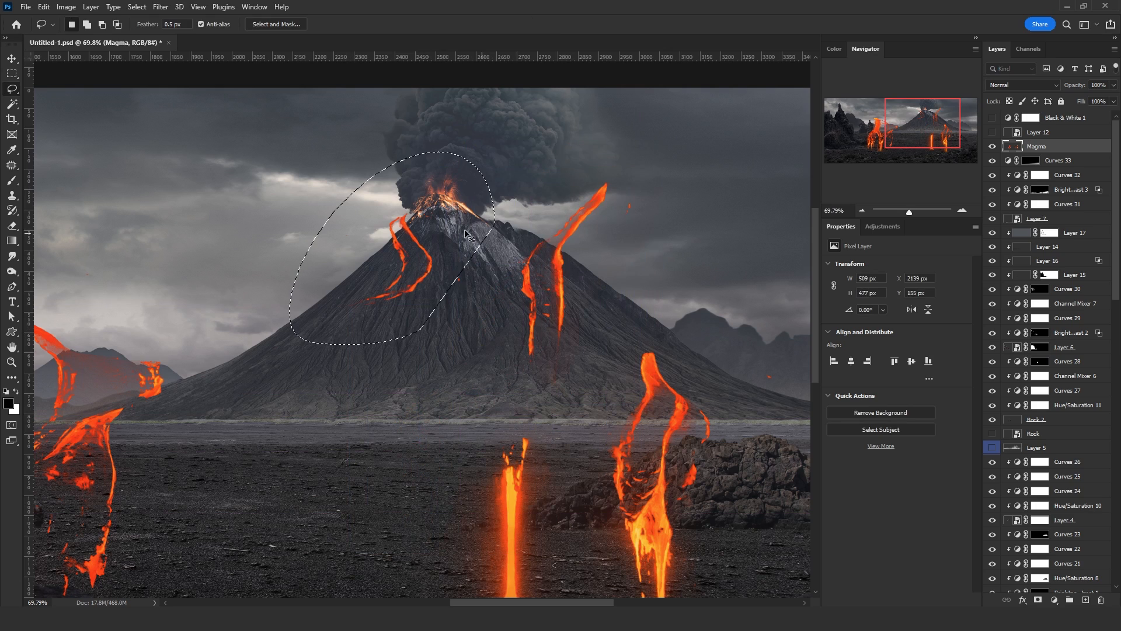
pyautogui.hotkey('ctrl', 't')
pyautogui.moveTo(453, 249)
pyautogui.mouseDown()
pyautogui.moveTo(456, 379)
pyautogui.moveTo(452, 370)
pyautogui.mouseUp()
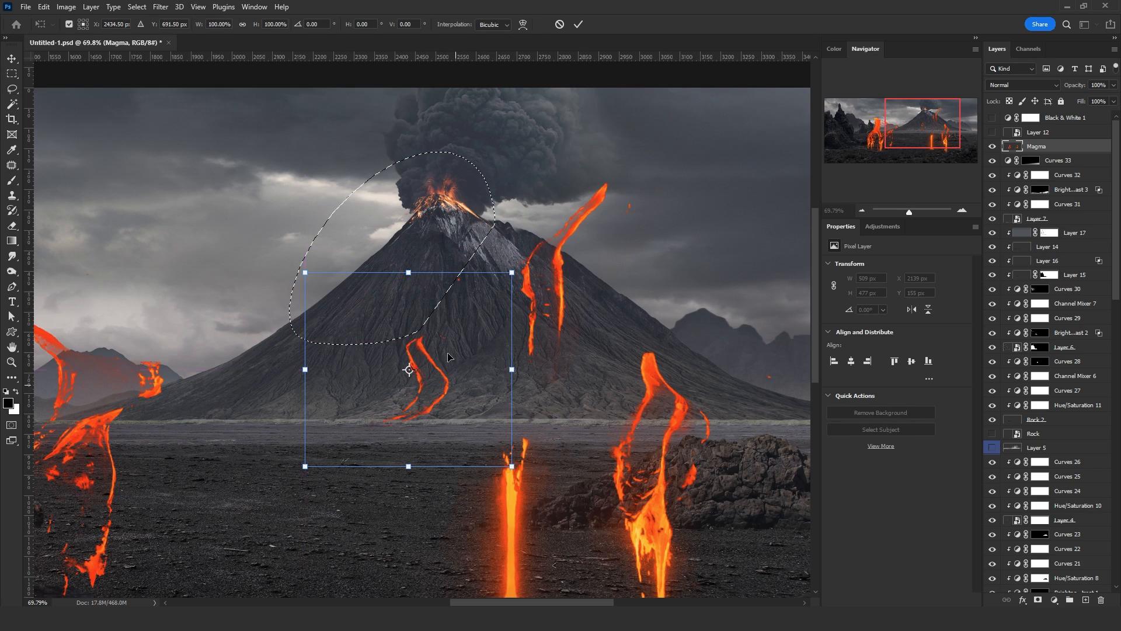
pyautogui.moveTo(408, 272); pyautogui.dragTo(424, 392)
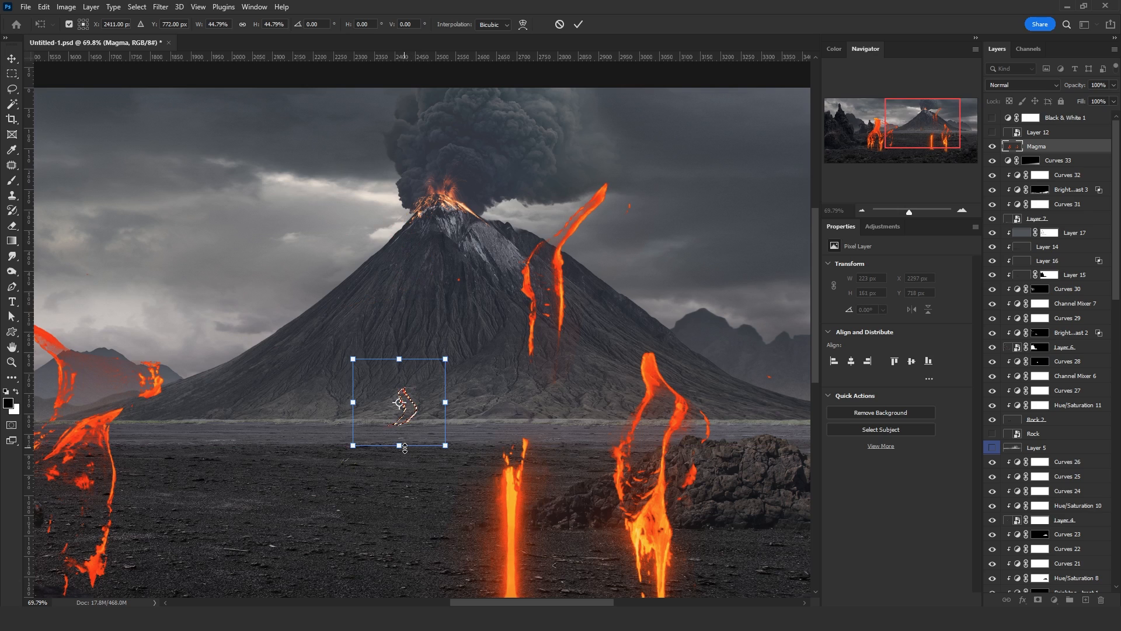
pyautogui.press('Return')
# Step: Lasso the two-strand streak, shrink it to about 25%, rotate it slightly and join it above the small streak at the volcano's foot
pyautogui.press('l')
pyautogui.moveTo(511, 408)
pyautogui.mouseDown()
pyautogui.moveTo(554, 183)
pyautogui.moveTo(625, 228)
pyautogui.mouseUp()
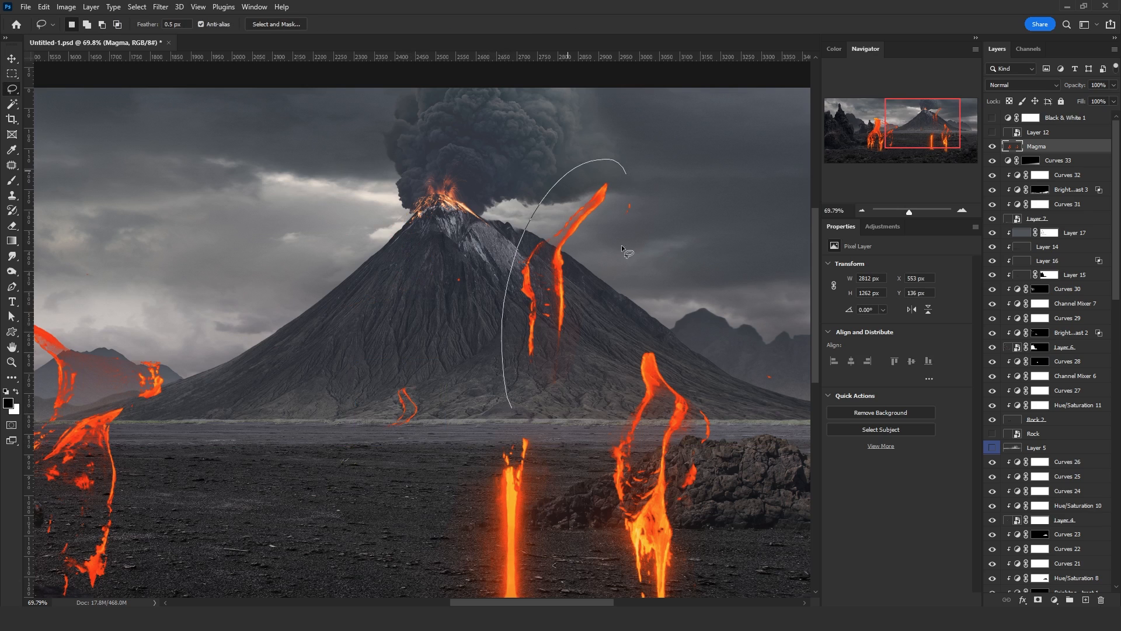
pyautogui.hotkey('ctrl', 't')
pyautogui.moveTo(578, 318); pyautogui.dragTo(463, 339)
pyautogui.moveTo(438, 210); pyautogui.dragTo(426, 375)
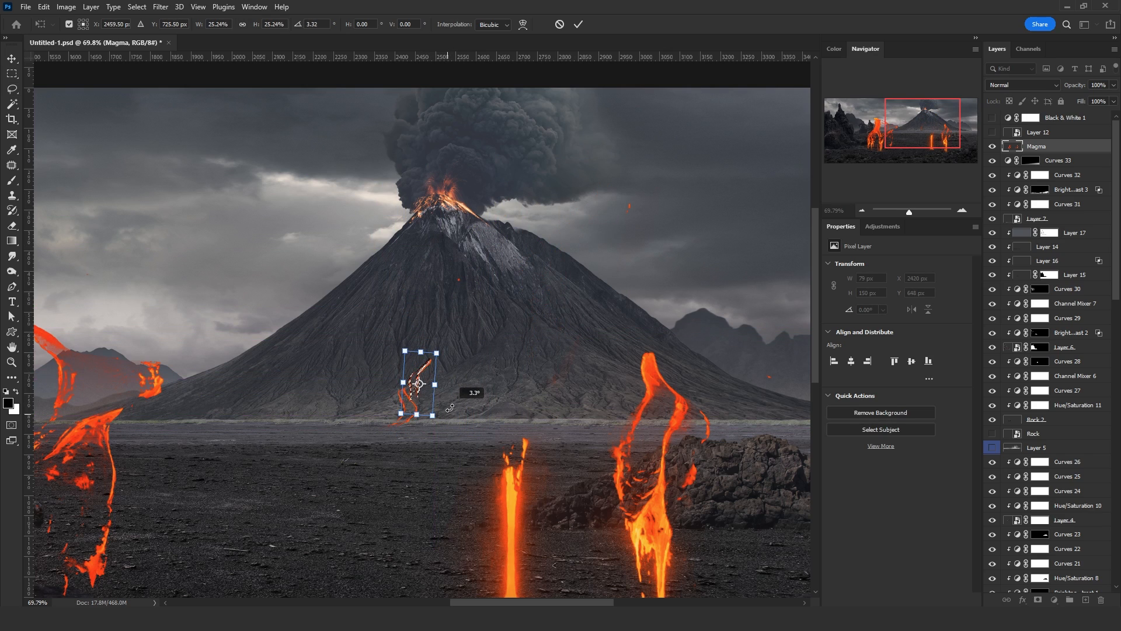
pyautogui.moveTo(419, 401); pyautogui.dragTo(414, 388)
pyautogui.press('Return')
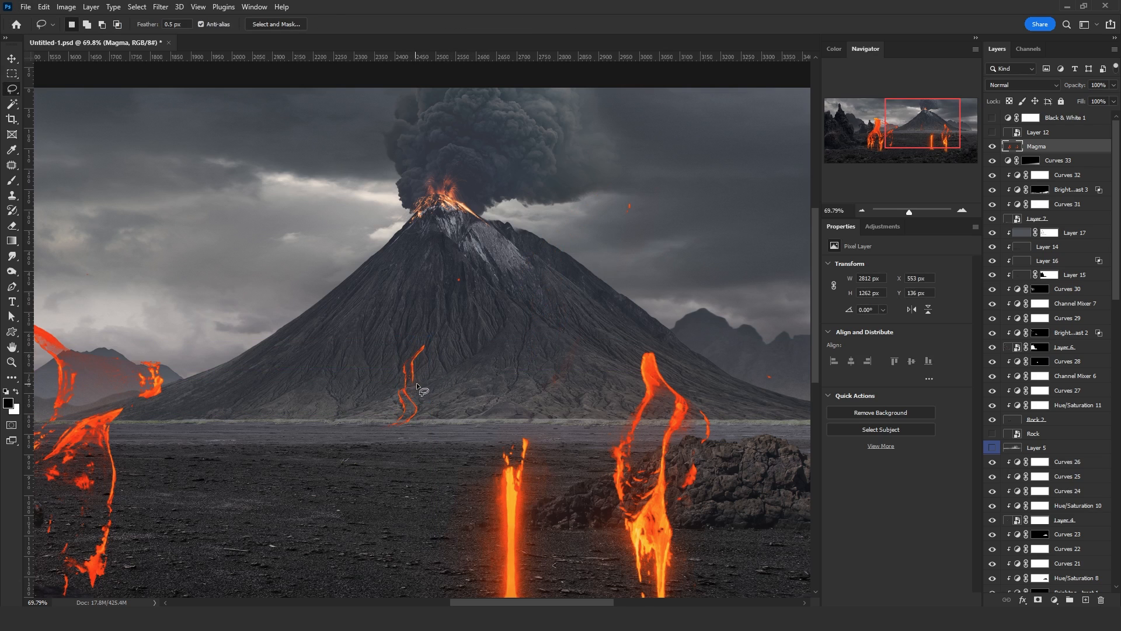
# Step: Shrink the lava streaks, to about 31% for the branching one, and place them below the crater and midway down the volcano
pyautogui.scroll(-2, 412, 385)
pyautogui.hotkey('ctrl', 't')
pyautogui.moveTo(492, 418); pyautogui.dragTo(445, 239)
pyautogui.scroll(3, 442, 301)
pyautogui.moveTo(509, 465); pyautogui.dragTo(436, 348)
pyautogui.moveTo(418, 315); pyautogui.dragTo(412, 239)
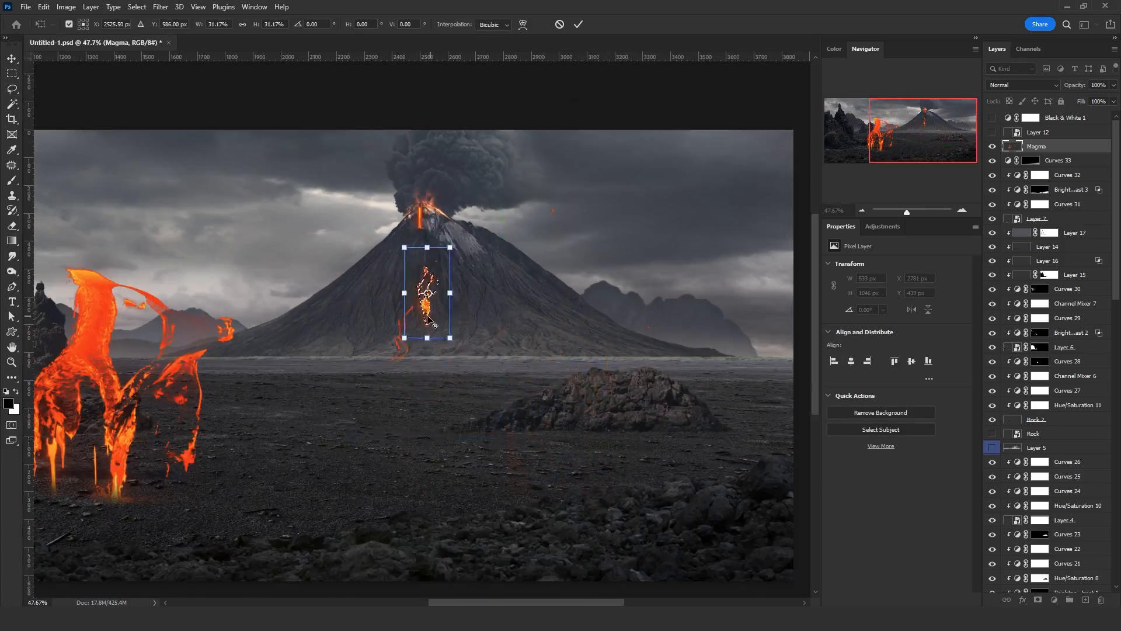
pyautogui.scroll(3, 429, 318)
pyautogui.scroll(-3, 430, 318)
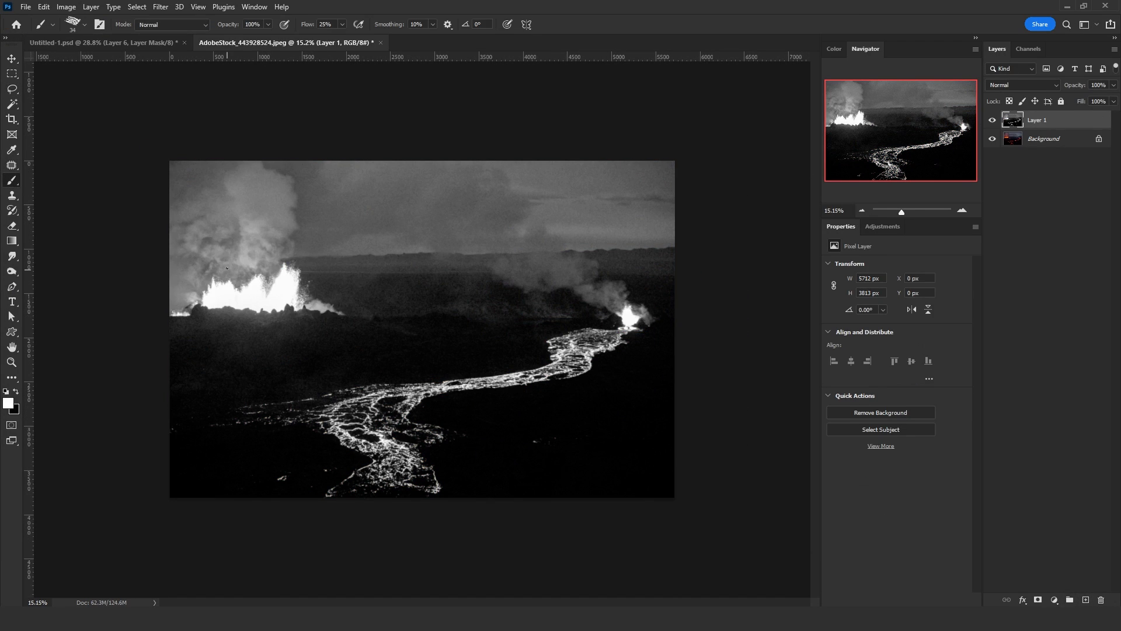
# Step: Paint over the sky, smoke and lava fountains in the black-and-white copy of the lava river photo and adjust its Levels
pyautogui.moveTo(263, 328); pyautogui.dragTo(546, 161)
pyautogui.moveTo(473, 298); pyautogui.dragTo(653, 299)
pyautogui.moveTo(654, 299); pyautogui.dragTo(629, 316)
pyautogui.hotkey('ctrl', 'l')
pyautogui.moveTo(685, 337); pyautogui.dragTo(693, 337)
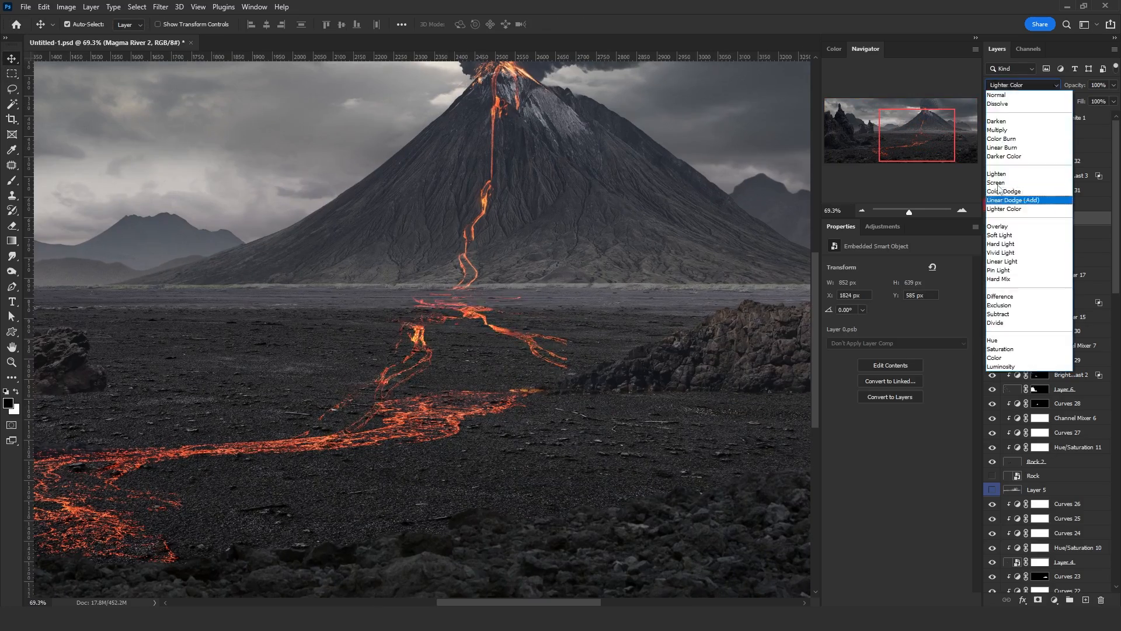
# Step: Set Magma River 2's blend mode to Screen and lasso the lower lava branch of Magma River 3
pyautogui.click(997, 183)
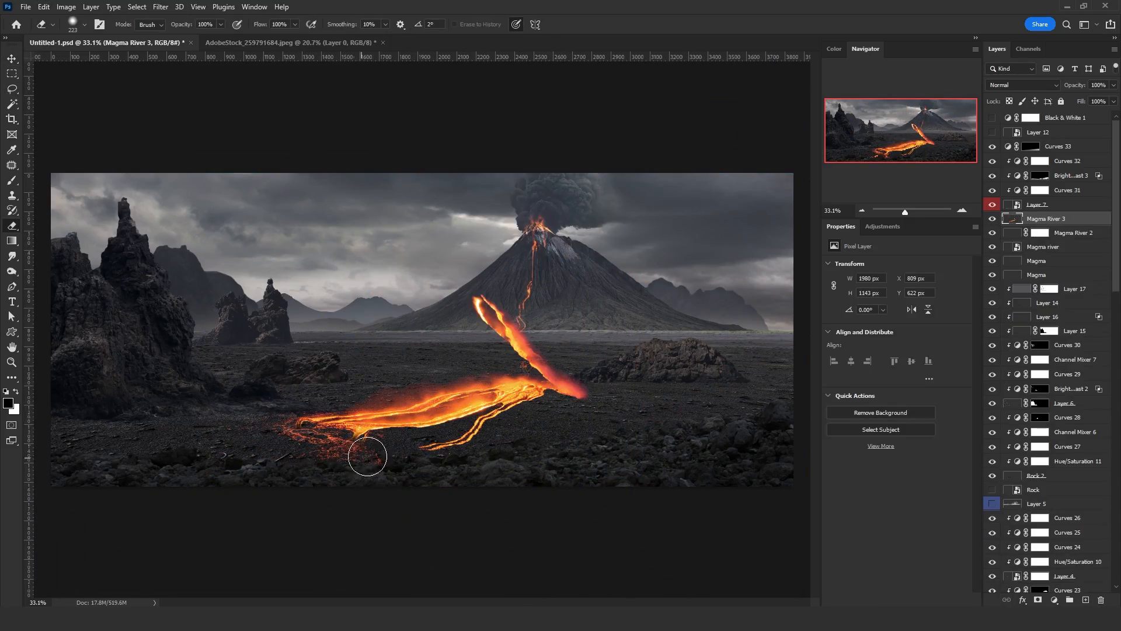
pyautogui.press('l')
pyautogui.moveTo(407, 450); pyautogui.dragTo(479, 419)
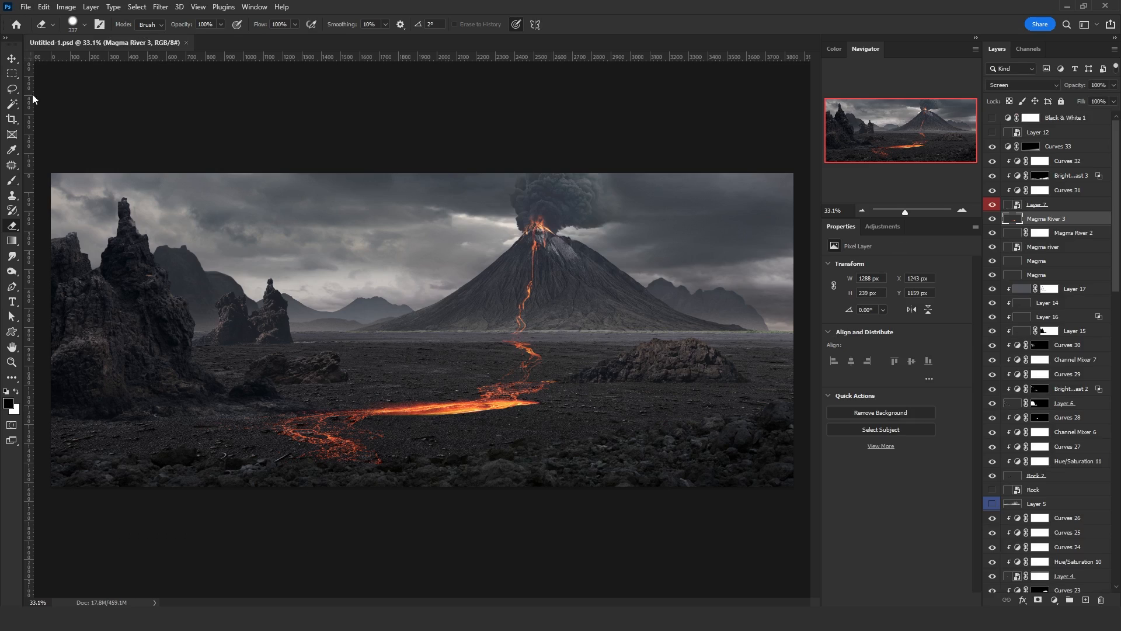
# Step: Pick an orange foreground colour for the crater glow and open the blend mode options of the glow layer
pyautogui.moveTo(512, 280)
pyautogui.mouseDown()
pyautogui.moveTo(626, 173)
pyautogui.moveTo(463, 229)
pyautogui.moveTo(517, 238)
pyautogui.moveTo(553, 152)
pyautogui.mouseUp()
pyautogui.click(834, 49)
pyautogui.click(939, 128)
pyautogui.click(1016, 87)
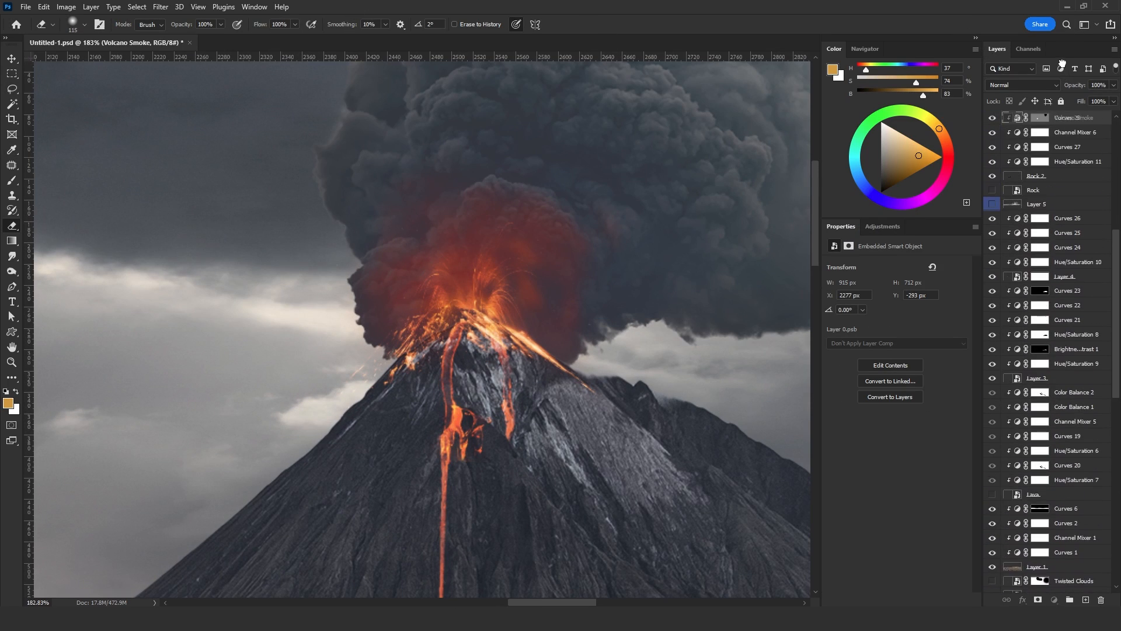
# Step: Move the Volcano Smoke layer up to just below Layer 7, rasterize it and apply its layer mask
pyautogui.moveTo(1062, 63); pyautogui.dragTo(1045, 175)
pyautogui.rightClick(1040, 176)
pyautogui.rightClick(1080, 174)
pyautogui.click(964, 318)
pyautogui.rightClick(1019, 175)
pyautogui.click(1034, 206)
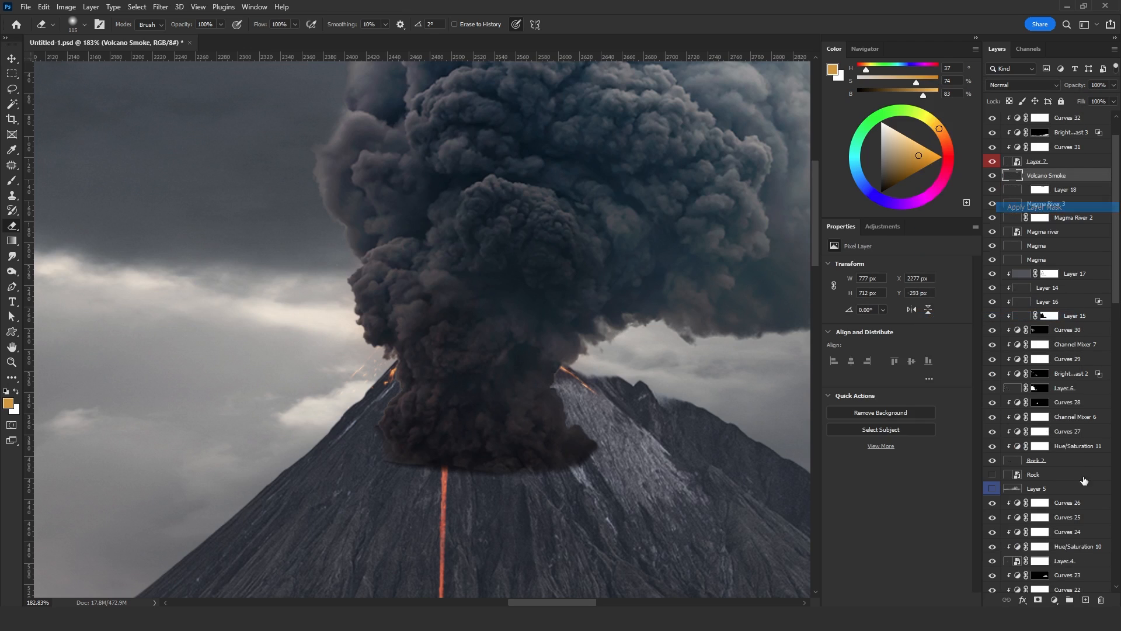
# Step: Add a Gradient Map adjustment clipped to Volcano Smoke and reverse its gradient
pyautogui.click(1057, 600)
pyautogui.click(1045, 591)
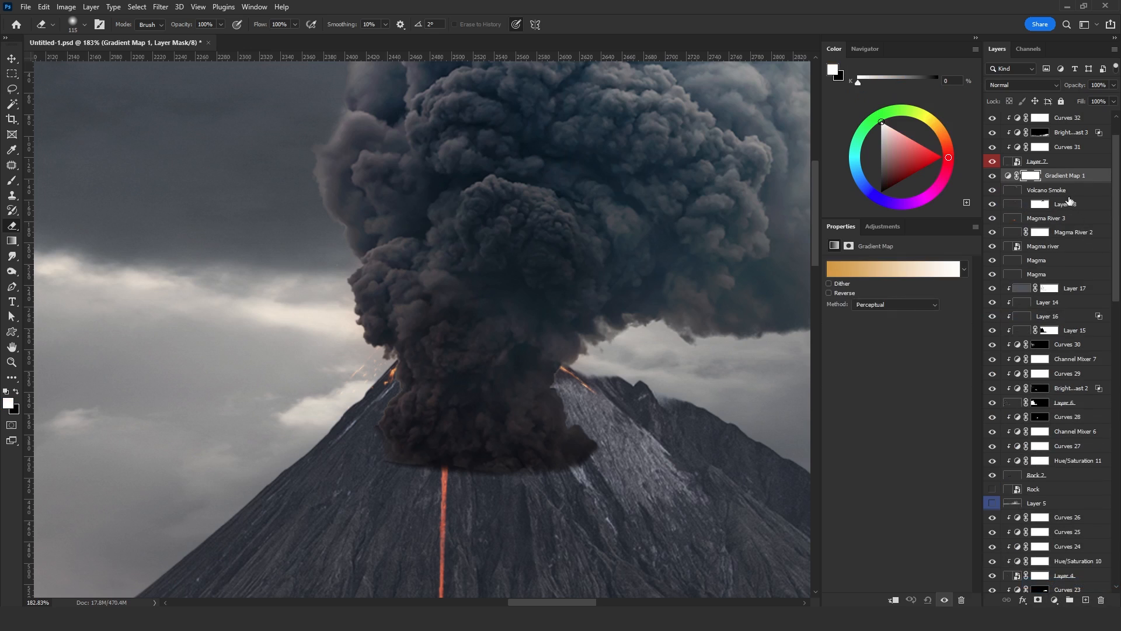
pyautogui.keyDown('alt'); pyautogui.click(1045, 175); pyautogui.keyUp('alt')
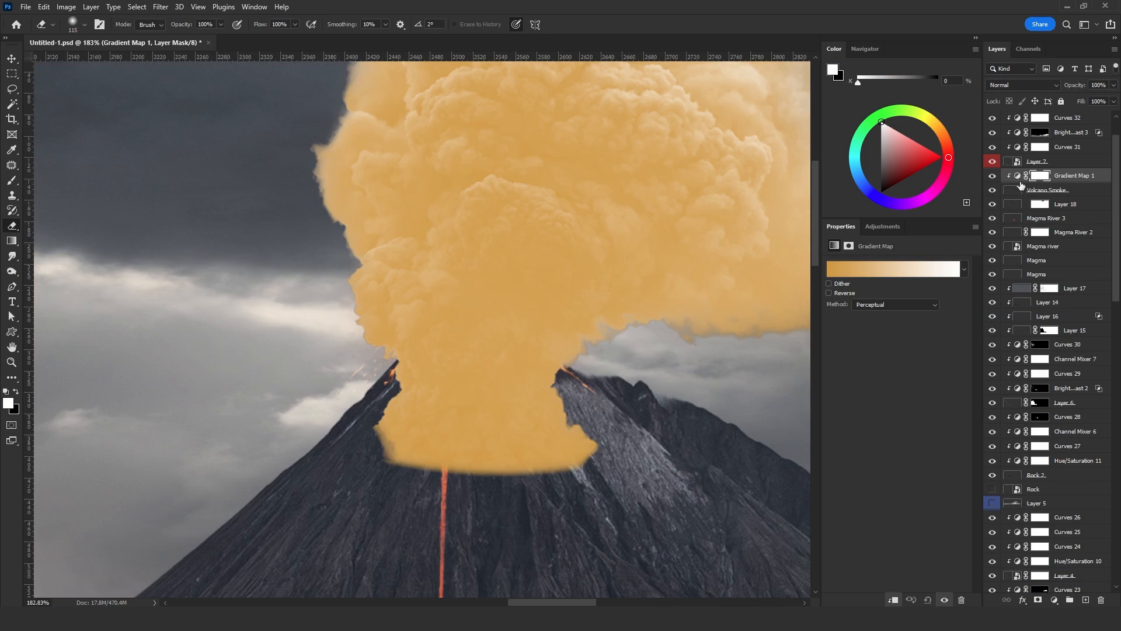
pyautogui.click(843, 294)
# Step: Edit the gradient and change its white end stop to bright orange
pyautogui.click(874, 263)
pyautogui.click(934, 422)
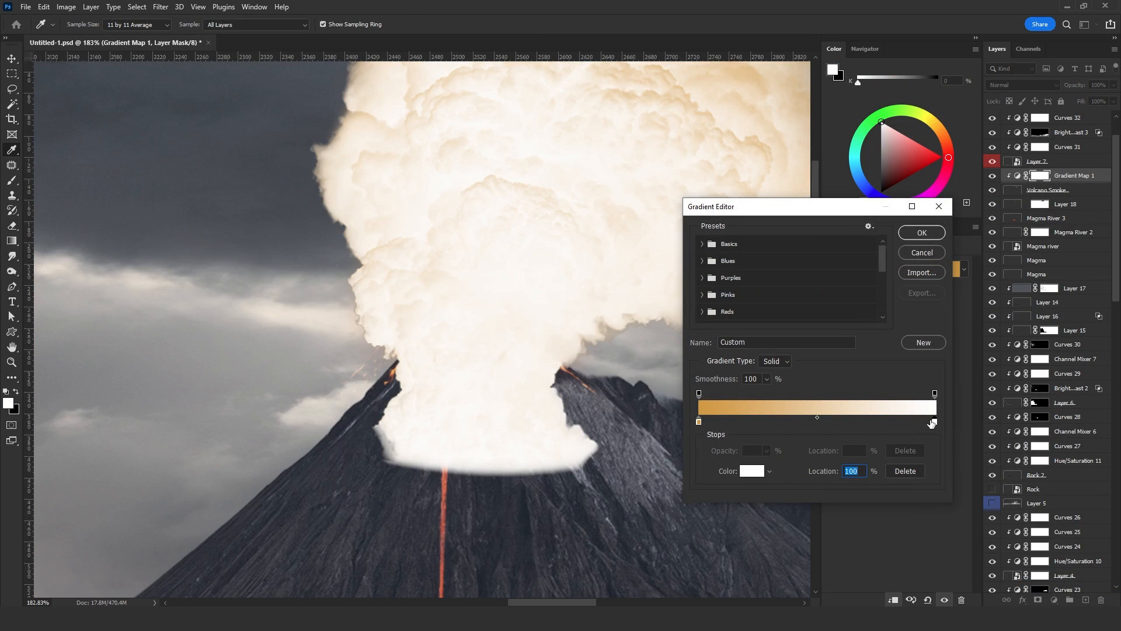
pyautogui.doubleClick(934, 422)
pyautogui.moveTo(377, 349); pyautogui.dragTo(365, 337)
pyautogui.click(621, 329)
# Step: Add a gradient stop at 83% and colour it red with hue 0, saturation 80% and brightness 75%
pyautogui.click(897, 422)
pyautogui.click(762, 474)
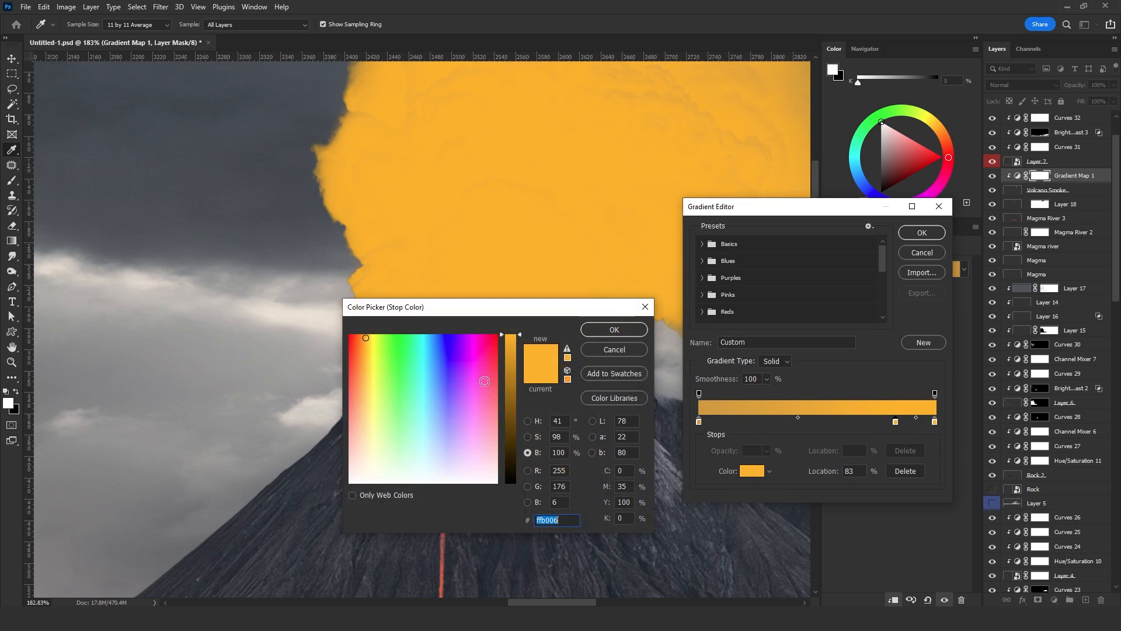
pyautogui.moveTo(407, 356); pyautogui.dragTo(349, 364)
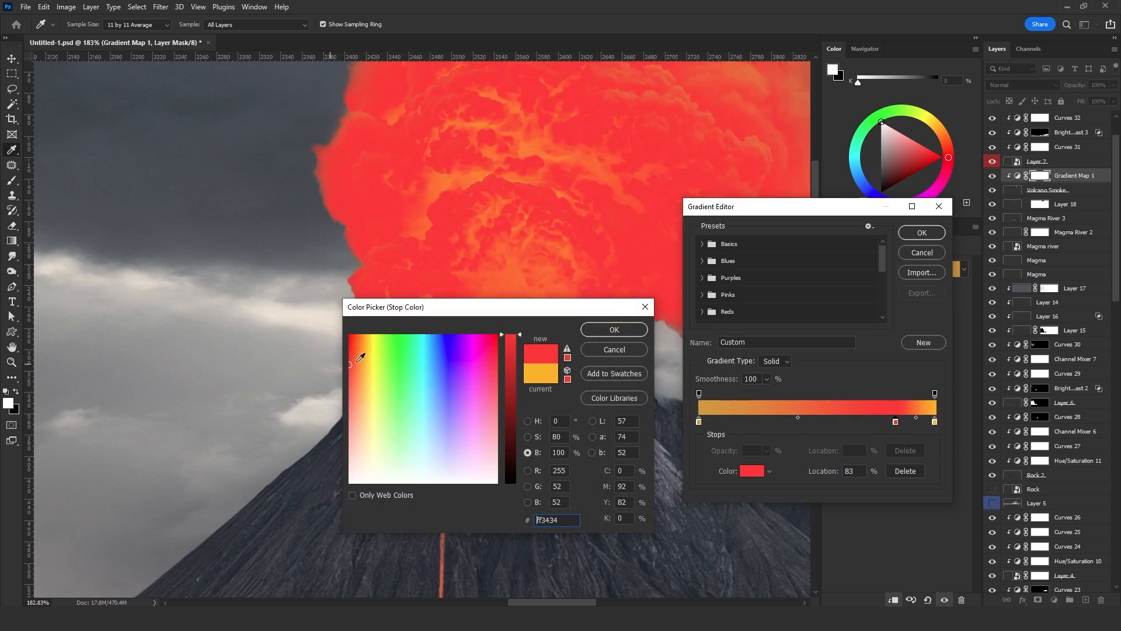
pyautogui.doubleClick(558, 452)
pyautogui.write('75')
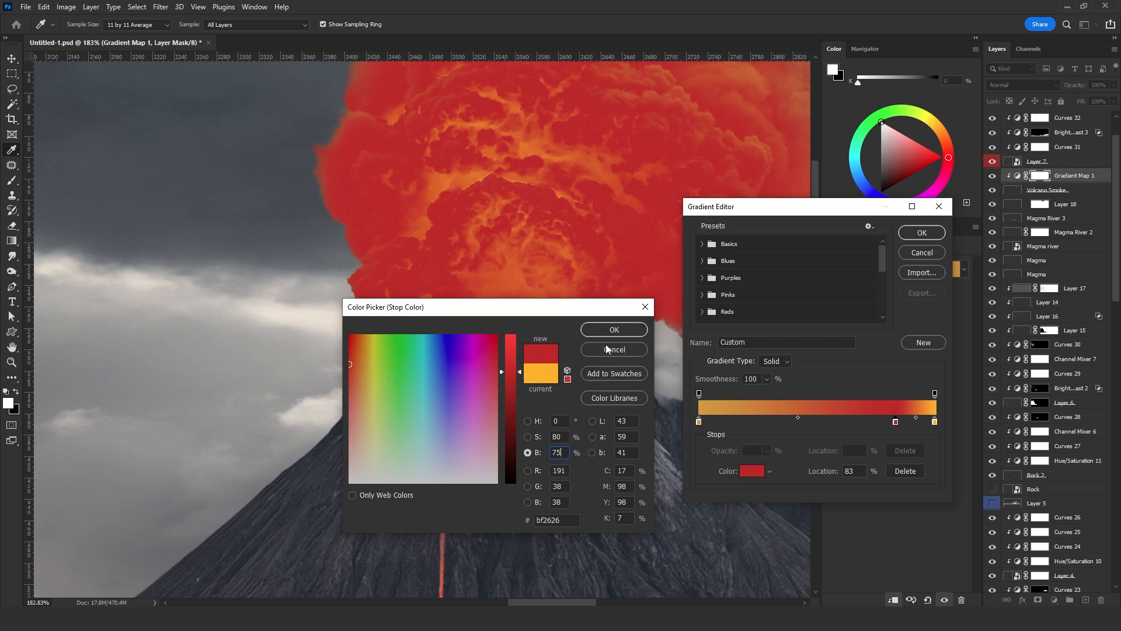
pyautogui.click(614, 330)
# Step: Place a copied red stop at 50% with its brightness set to 50%, and move the 83% stop to 75%
pyautogui.write('50')
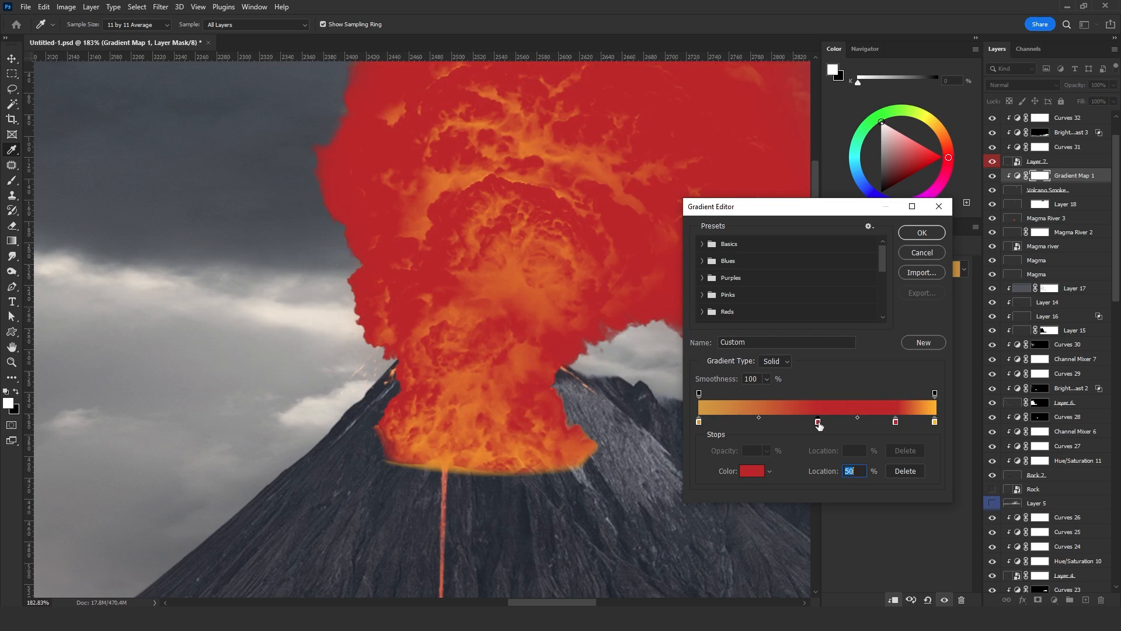
pyautogui.write('5075')
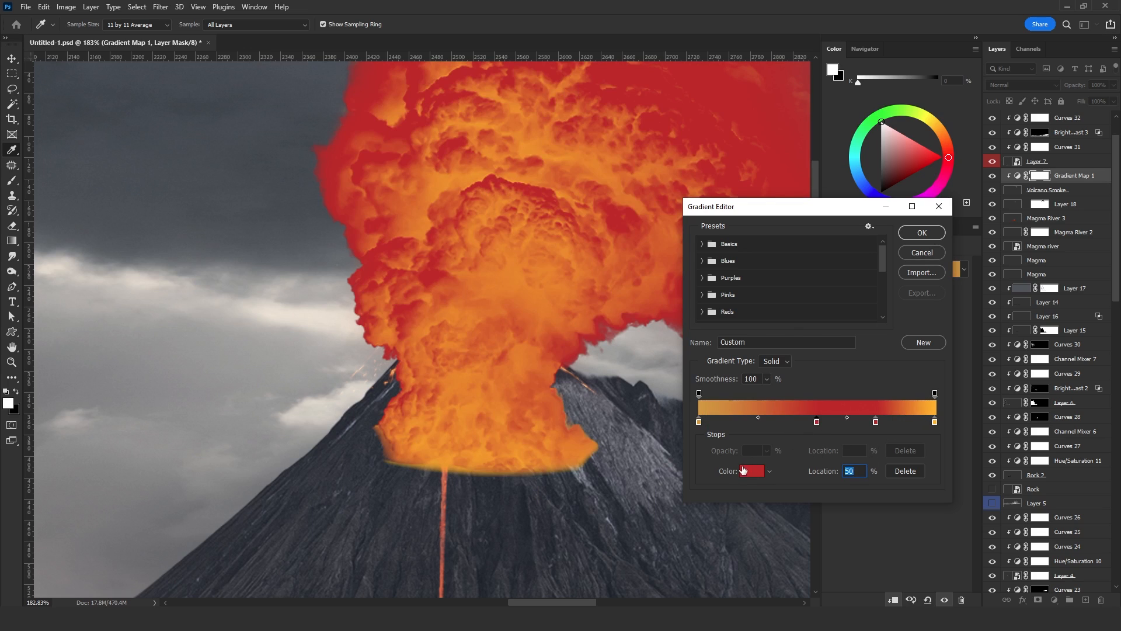
pyautogui.click(743, 470)
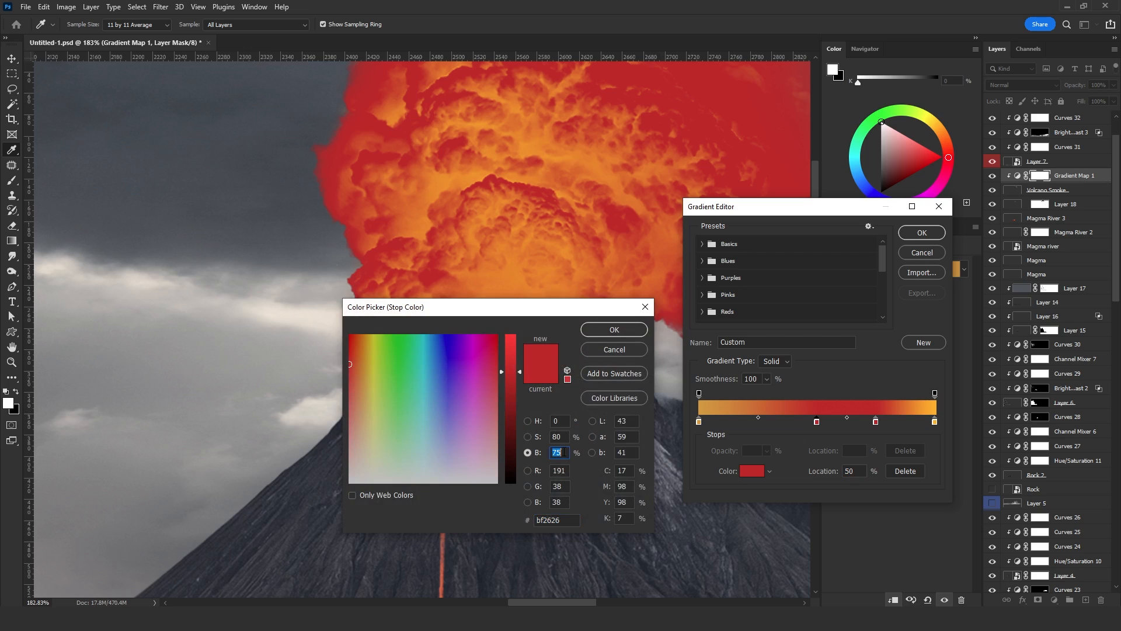
pyautogui.write('50')
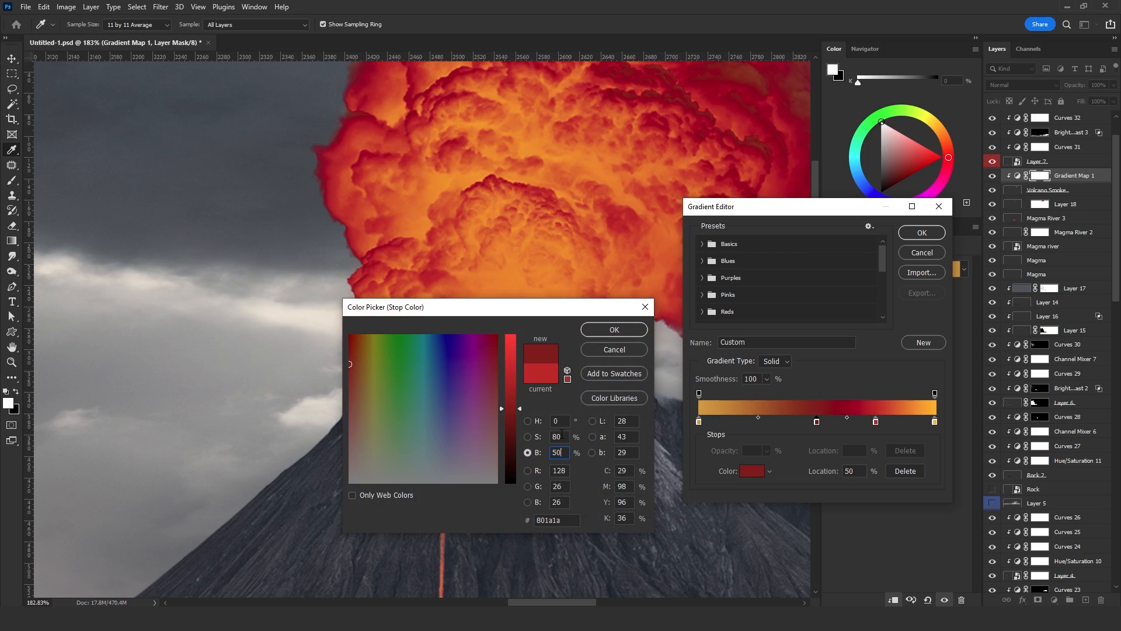
pyautogui.click(528, 421)
pyautogui.moveTo(516, 474); pyautogui.dragTo(515, 484)
pyautogui.moveTo(515, 356); pyautogui.dragTo(517, 331)
pyautogui.click(626, 331)
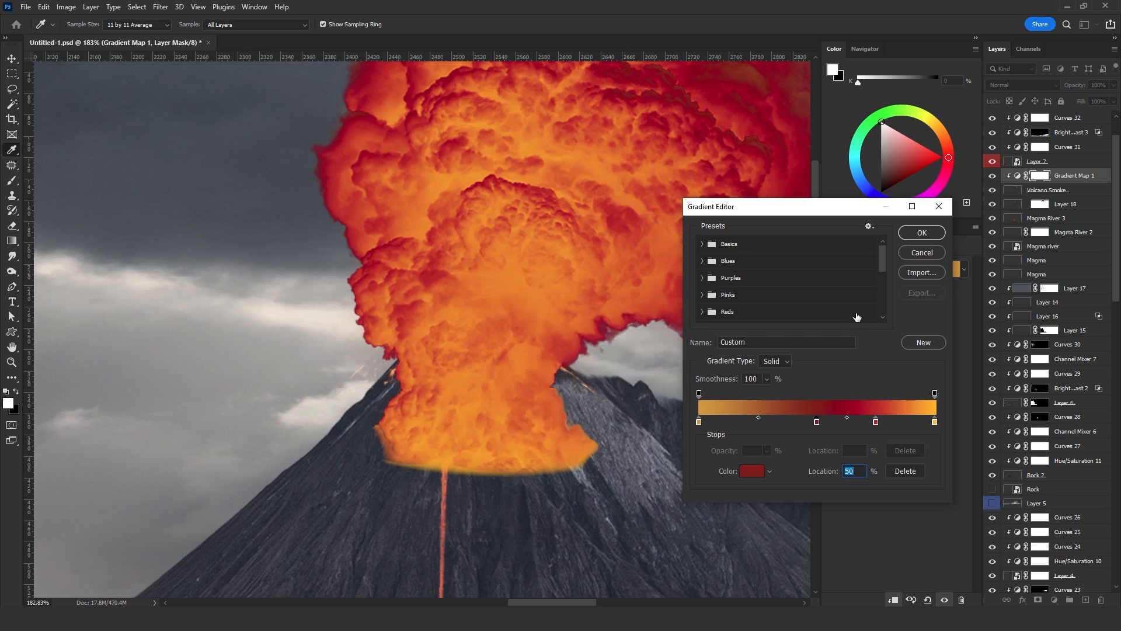
# Step: Turn the gradient's 0% and 50% stops neutral grey, with 0% saturation and 50% brightness
pyautogui.click(752, 472)
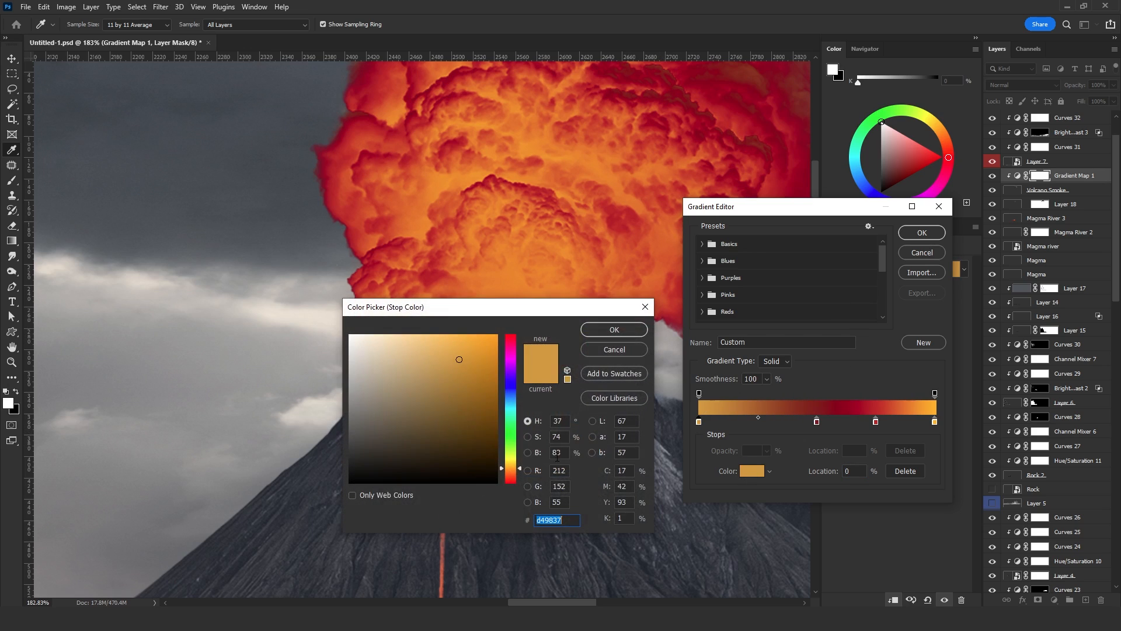
pyautogui.write('50')
pyautogui.write('0')
pyautogui.click(615, 330)
pyautogui.click(760, 473)
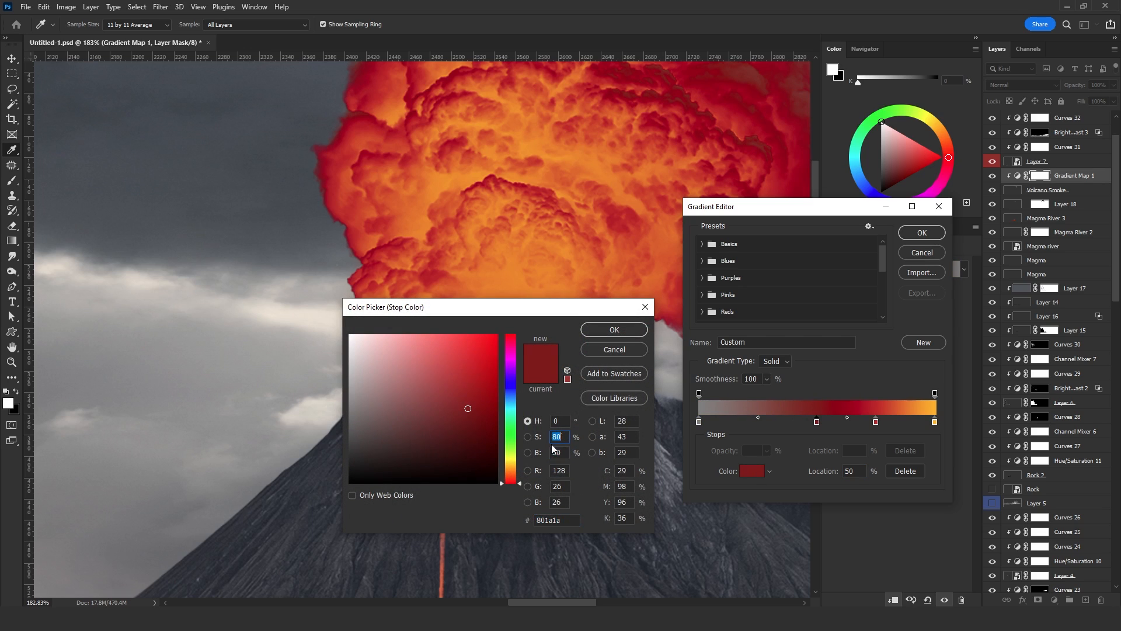
pyautogui.write('0')
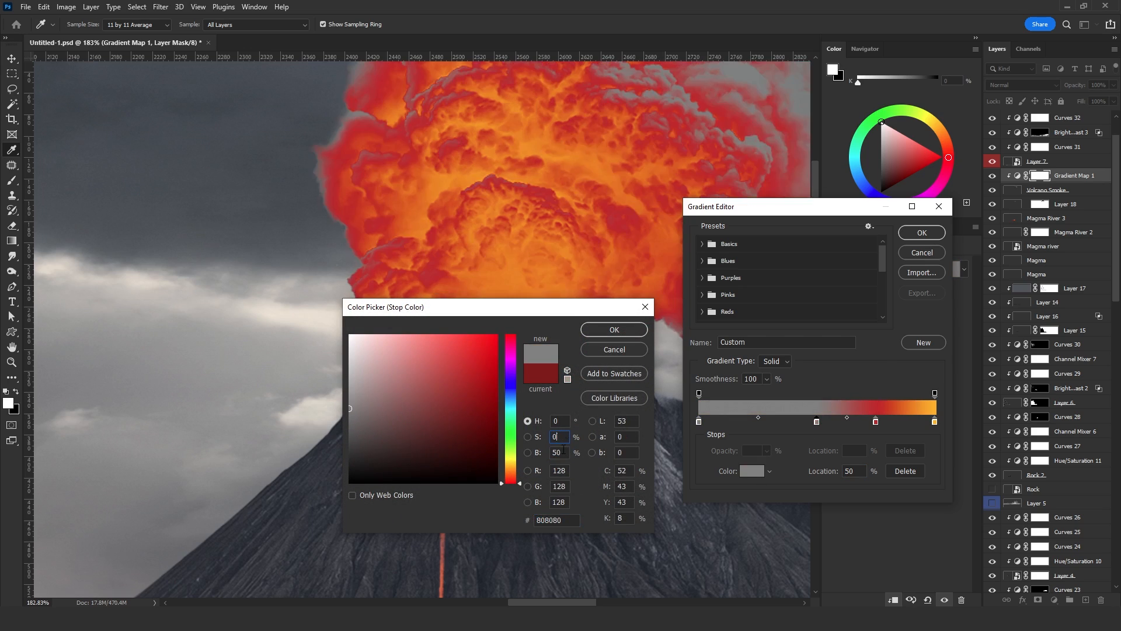
pyautogui.click(613, 336)
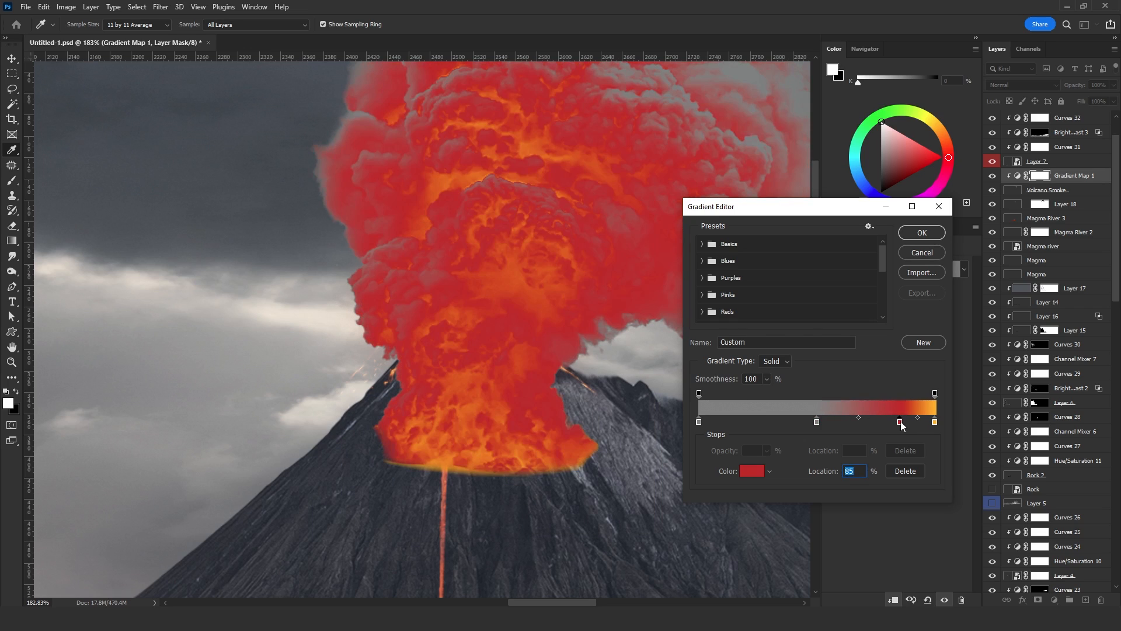
# Step: Move the orange gradient stop to 97%, accept the gradient and set the Gradient Map's blend mode to Hard Light
pyautogui.moveTo(906, 425); pyautogui.dragTo(929, 424)
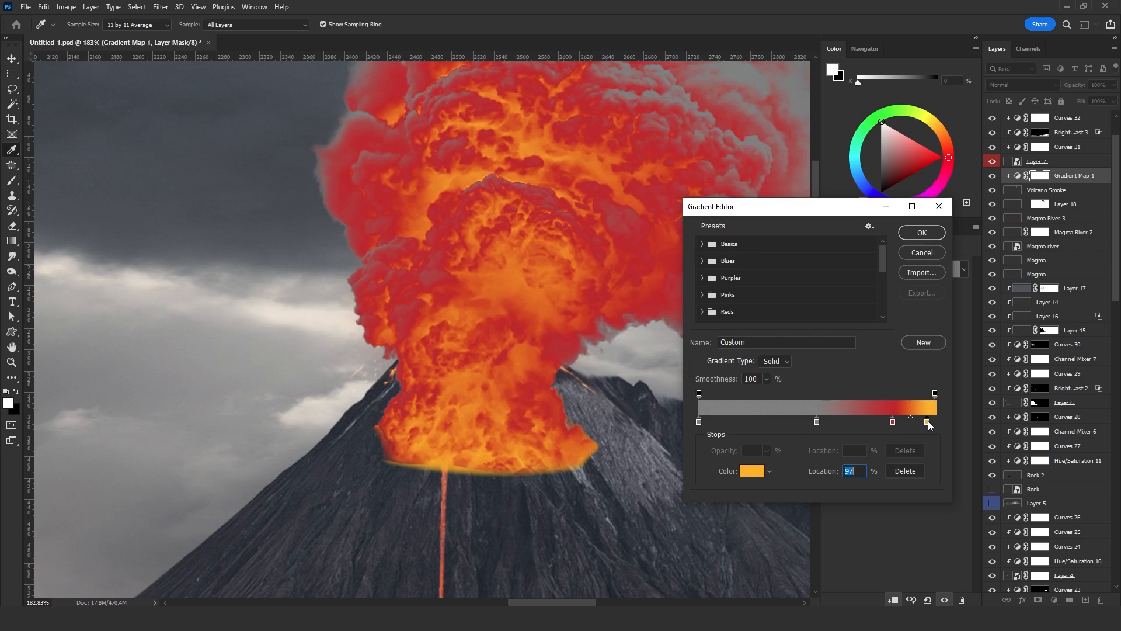
pyautogui.click(922, 233)
pyautogui.click(1022, 85)
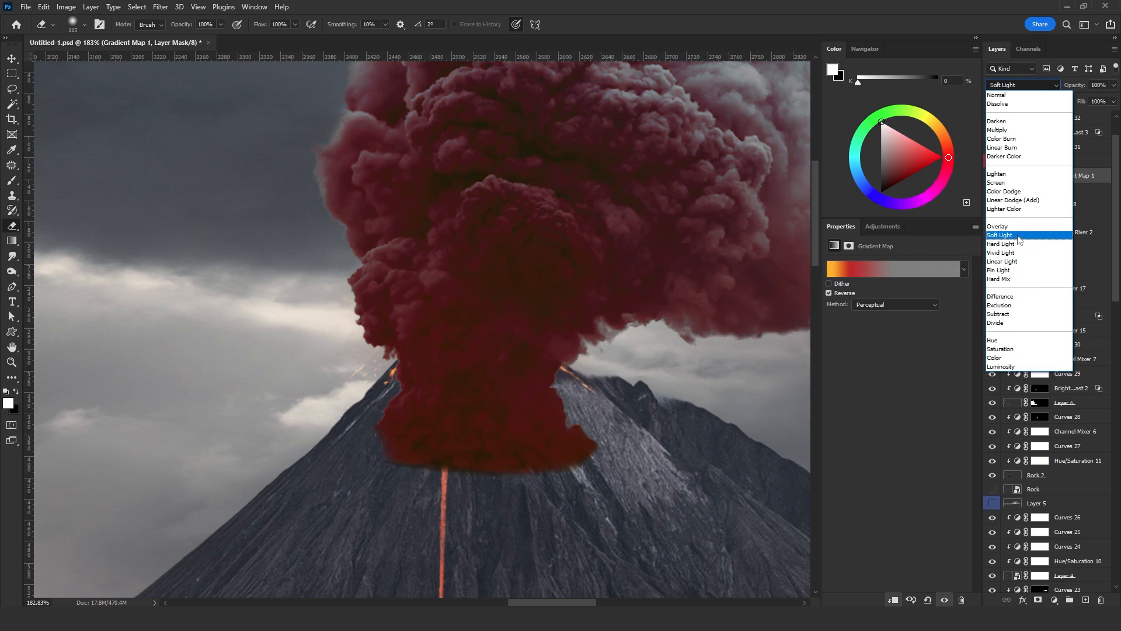
pyautogui.click(1021, 244)
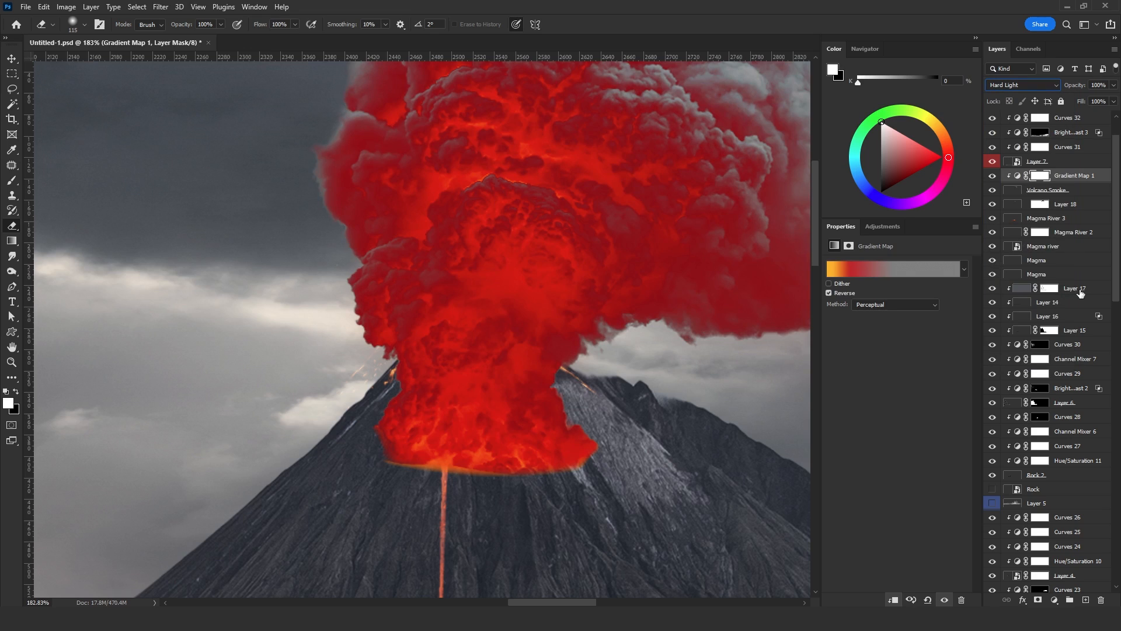
# Step: Reopen the gradient, set the red stop to 85% and bring the orange stop in close beside it
pyautogui.click(909, 270)
pyautogui.moveTo(935, 421); pyautogui.dragTo(906, 427)
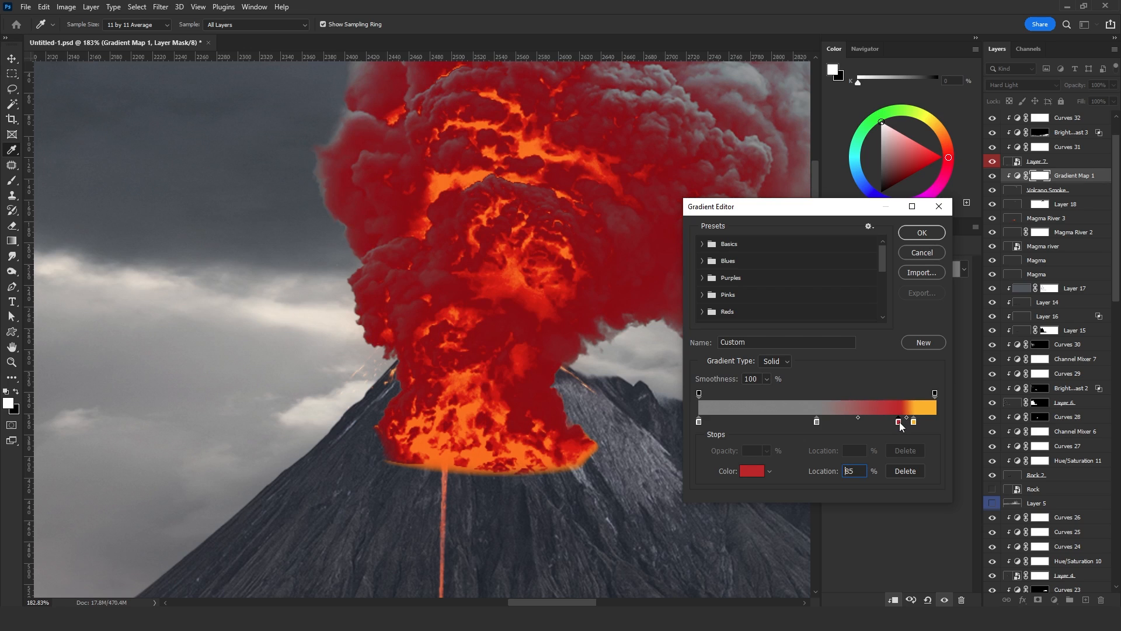
pyautogui.click(926, 236)
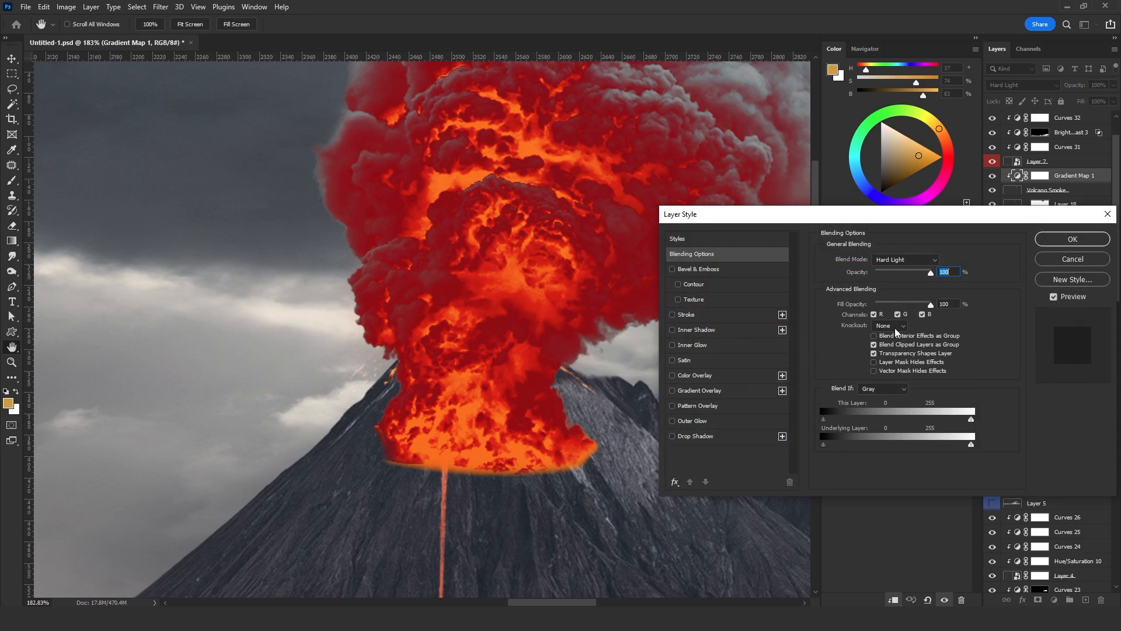
# Step: Set the Gradient Map's Blend If for the underlying layer so its white end is split from 0 to about 113
pyautogui.moveTo(857, 423); pyautogui.dragTo(875, 424)
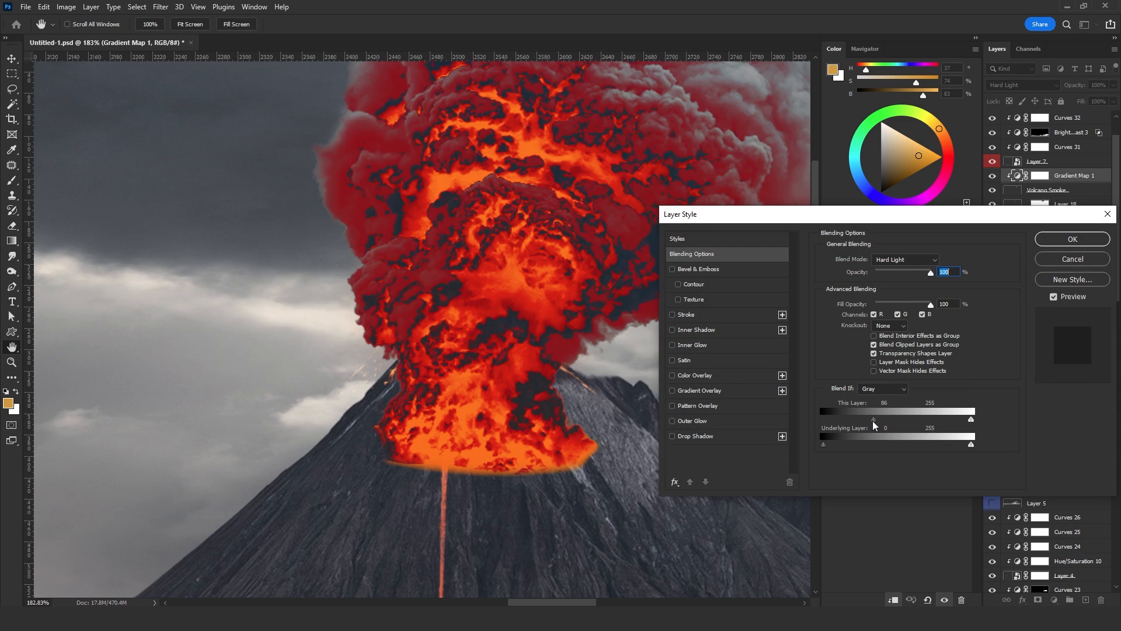
pyautogui.moveTo(971, 419); pyautogui.dragTo(824, 420)
pyautogui.moveTo(824, 444)
pyautogui.mouseDown()
pyautogui.moveTo(930, 446)
pyautogui.moveTo(822, 449)
pyautogui.mouseUp()
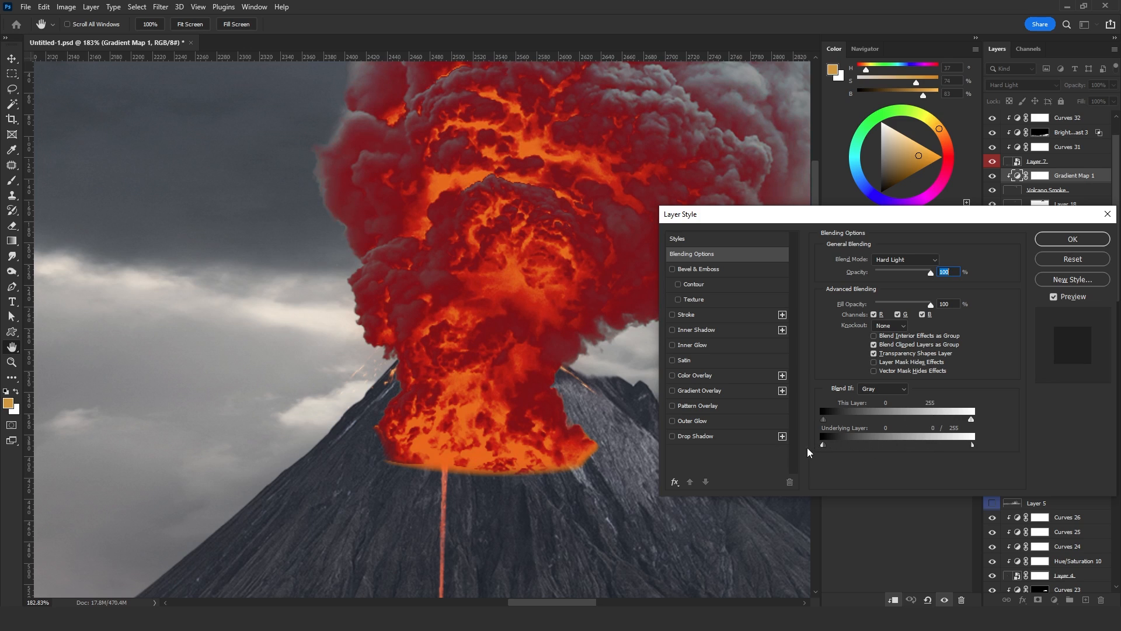
pyautogui.moveTo(971, 445); pyautogui.dragTo(894, 449)
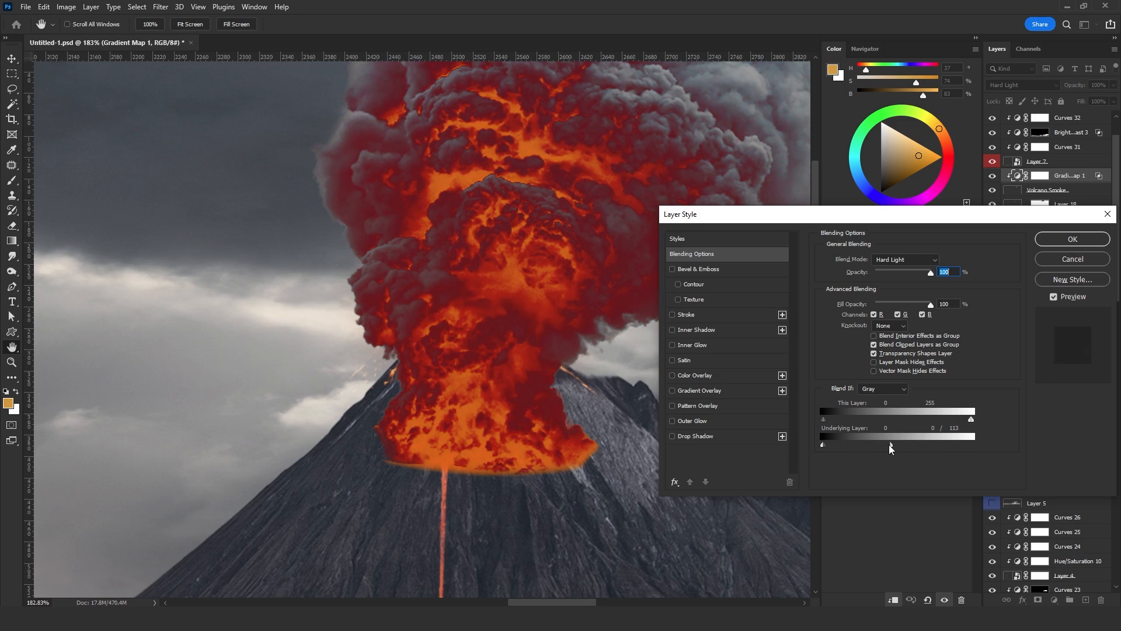
pyautogui.click(1055, 240)
# Step: Invert the Gradient Map's mask and use a large soft eraser to reveal the fiery colour across the smoke's centre and base
pyautogui.press('e')
pyautogui.click(1040, 176)
pyautogui.press('d')
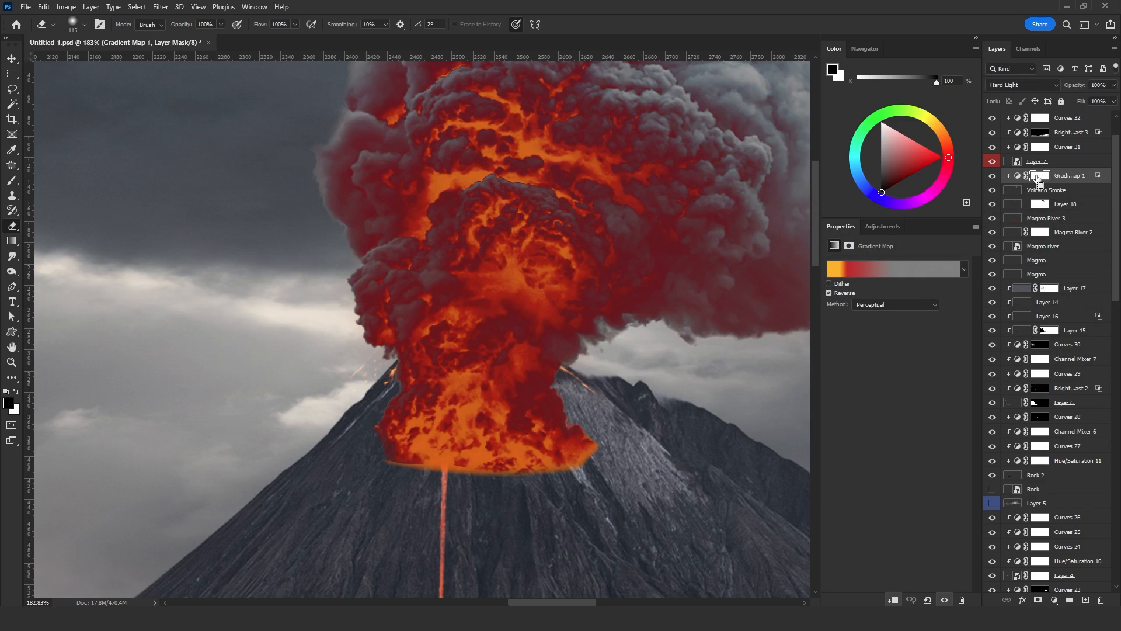
pyautogui.hotkey('ctrl', 'i')
pyautogui.moveTo(518, 300); pyautogui.dragTo(440, 291)
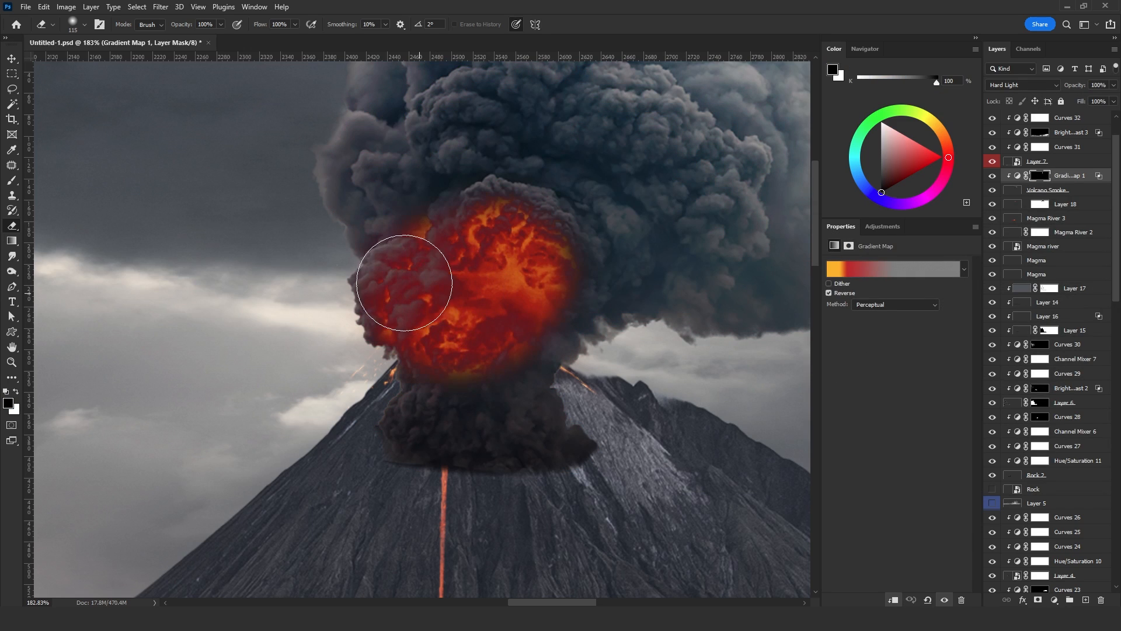
pyautogui.moveTo(476, 250)
pyautogui.mouseDown()
pyautogui.moveTo(450, 212)
pyautogui.moveTo(574, 258)
pyautogui.mouseUp()
pyautogui.moveTo(576, 189); pyautogui.dragTo(506, 129)
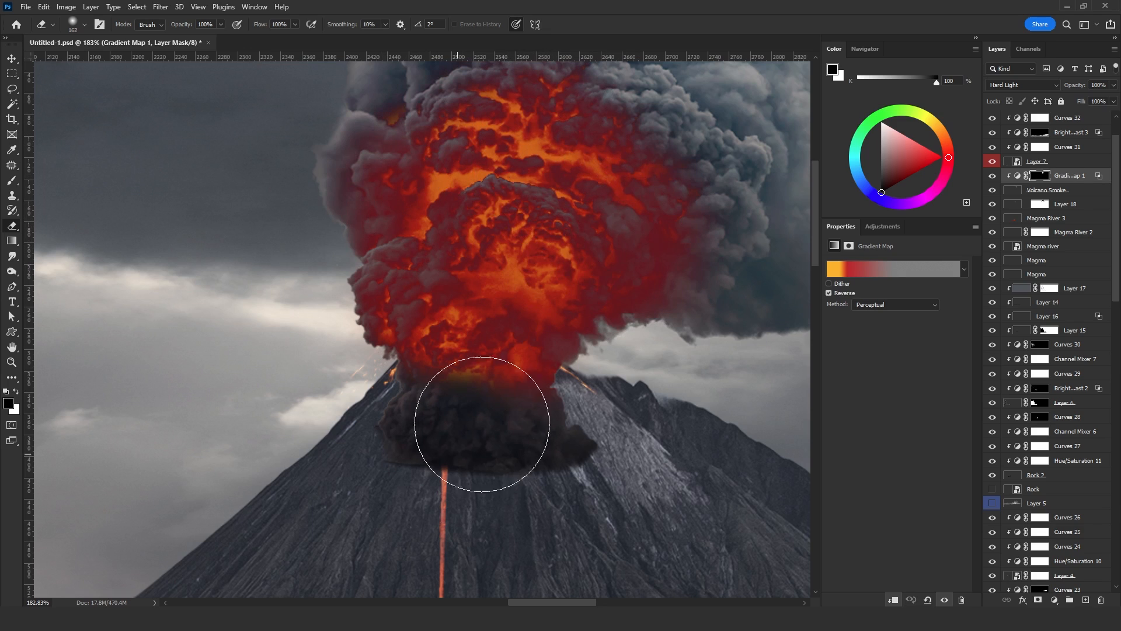
pyautogui.moveTo(474, 436); pyautogui.dragTo(473, 363)
# Step: Merge the Gradient Map with the Volcano Smoke layer and add a new empty layer directly beneath it
pyautogui.hotkey('ctrl', 'e')
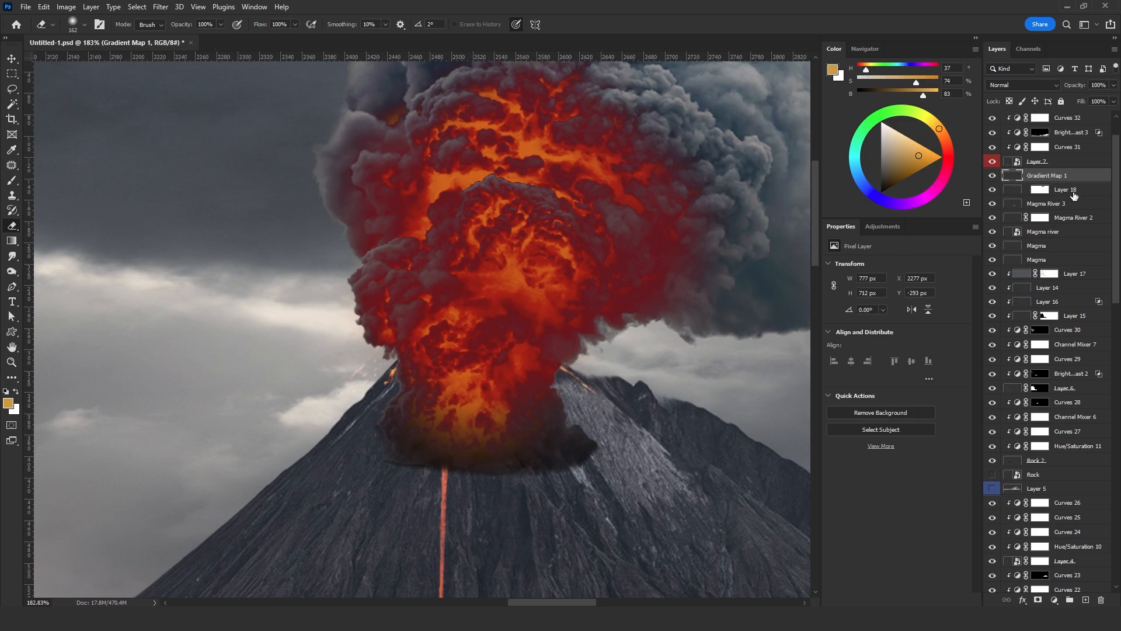
pyautogui.hotkey('ctrl', 'shift', 'alt', 'n')
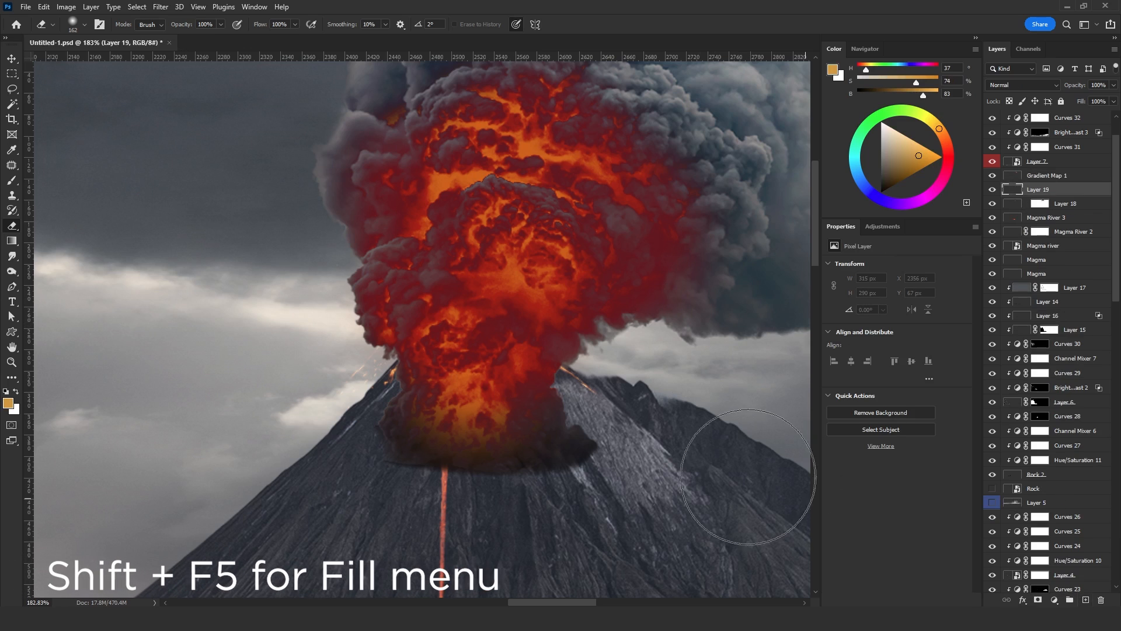
# Step: Fill the empty layer under the fiery smoke with black and merge the Gradient Map 1 layer with it
pyautogui.hotkey('shift', 'F5')
pyautogui.click(513, 277)
pyautogui.press('e')
pyautogui.scroll(-2, 514, 326)
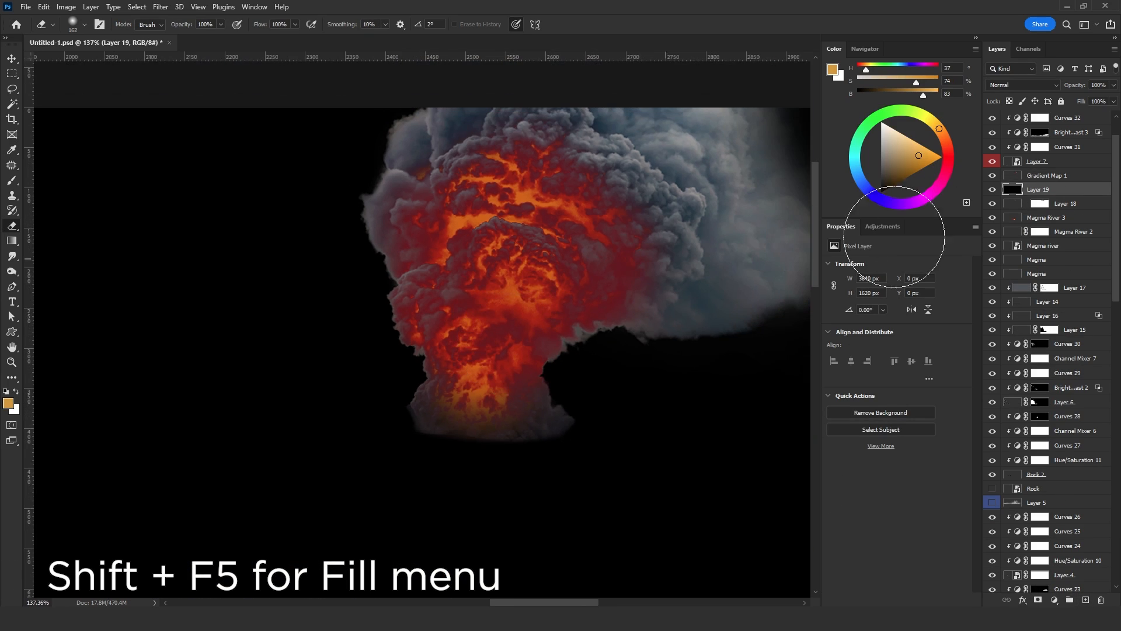
pyautogui.press('Delete')
pyautogui.press('l')
# Step: Clip a Selective Color adjustment to the fiery smoke, set Neutrals' Black to about +79%, raise Black in the Blacks, and merge it down
pyautogui.click(1055, 601)
pyautogui.click(1058, 592)
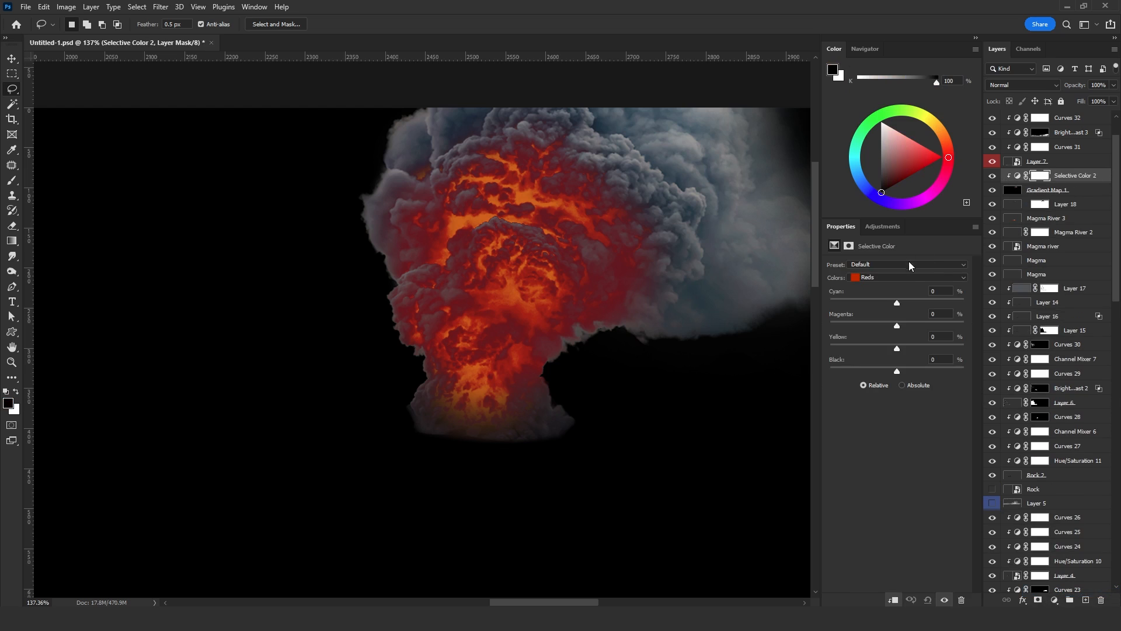
pyautogui.click(911, 277)
pyautogui.click(909, 353)
pyautogui.moveTo(897, 371); pyautogui.dragTo(951, 371)
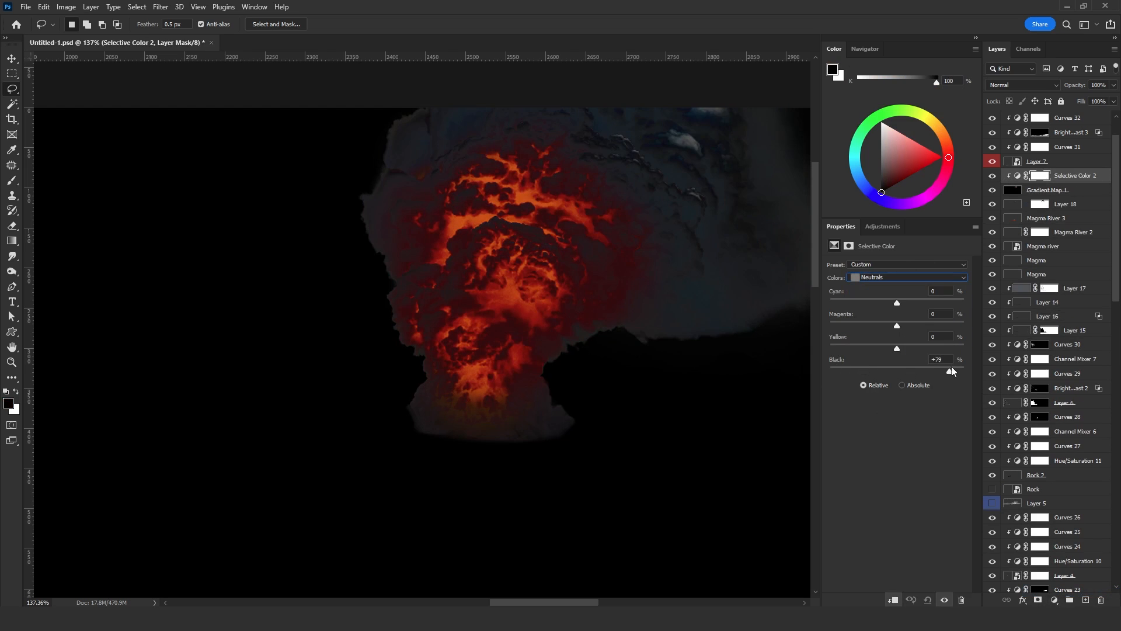
pyautogui.click(874, 278)
pyautogui.click(884, 362)
pyautogui.moveTo(897, 370); pyautogui.dragTo(925, 371)
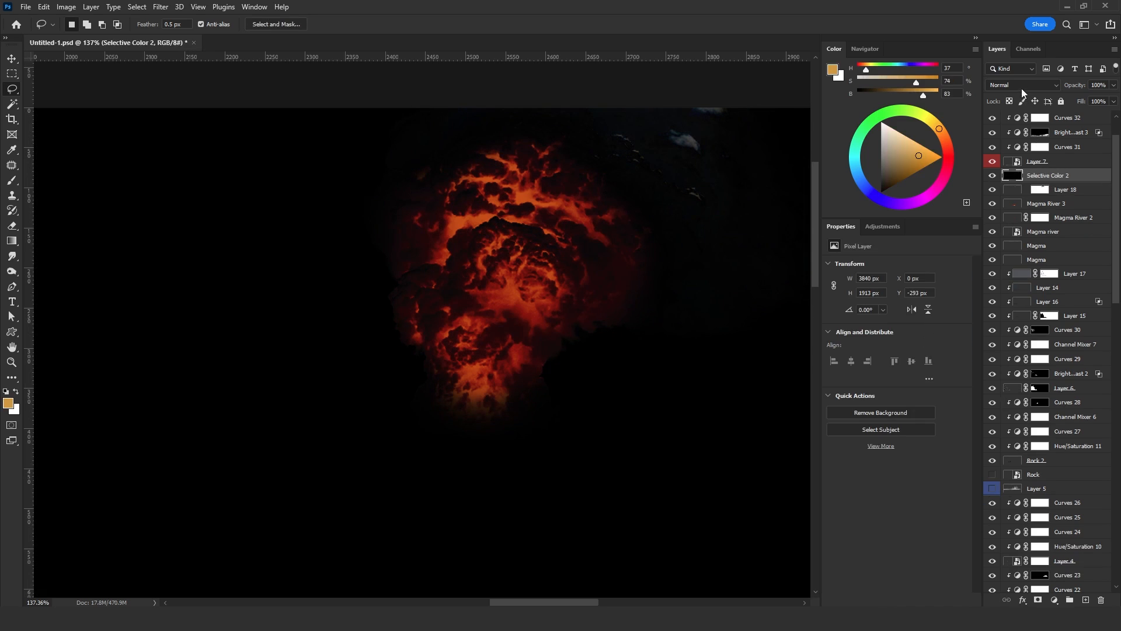
# Step: Try Lighter Color against other lightening modes and set the fiery smoke layer's blend mode to Screen
pyautogui.click(1021, 86)
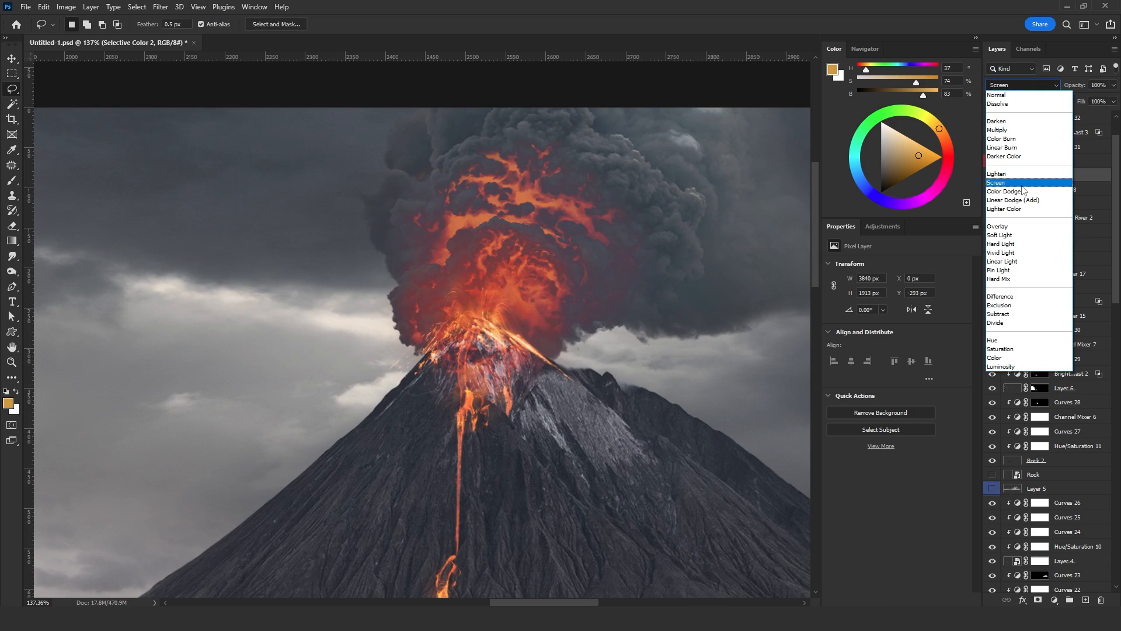
pyautogui.click(1022, 186)
pyautogui.scroll(-1, 1010, 86)
pyautogui.scroll(-1, 1010, 87)
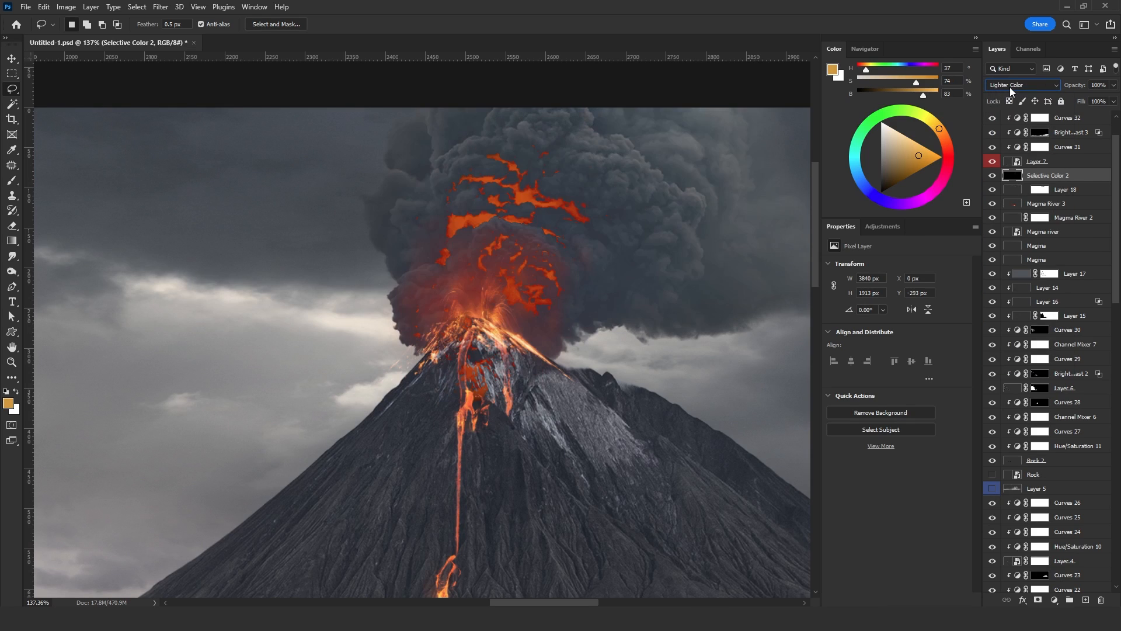
pyautogui.scroll(-2, 1011, 88)
pyautogui.click(1012, 87)
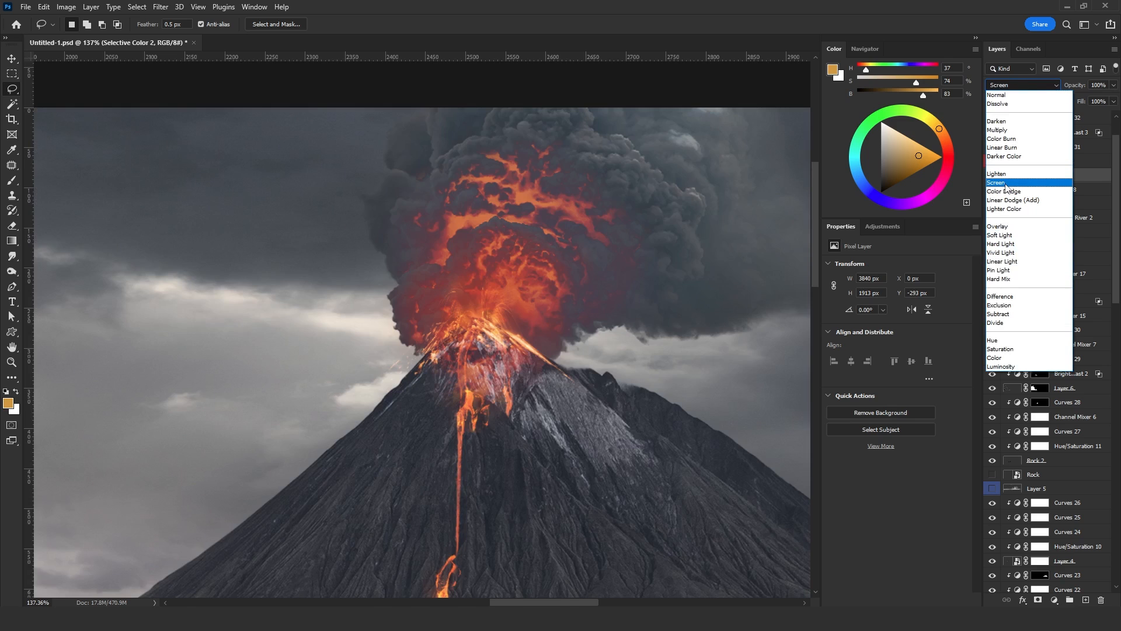
pyautogui.click(1005, 183)
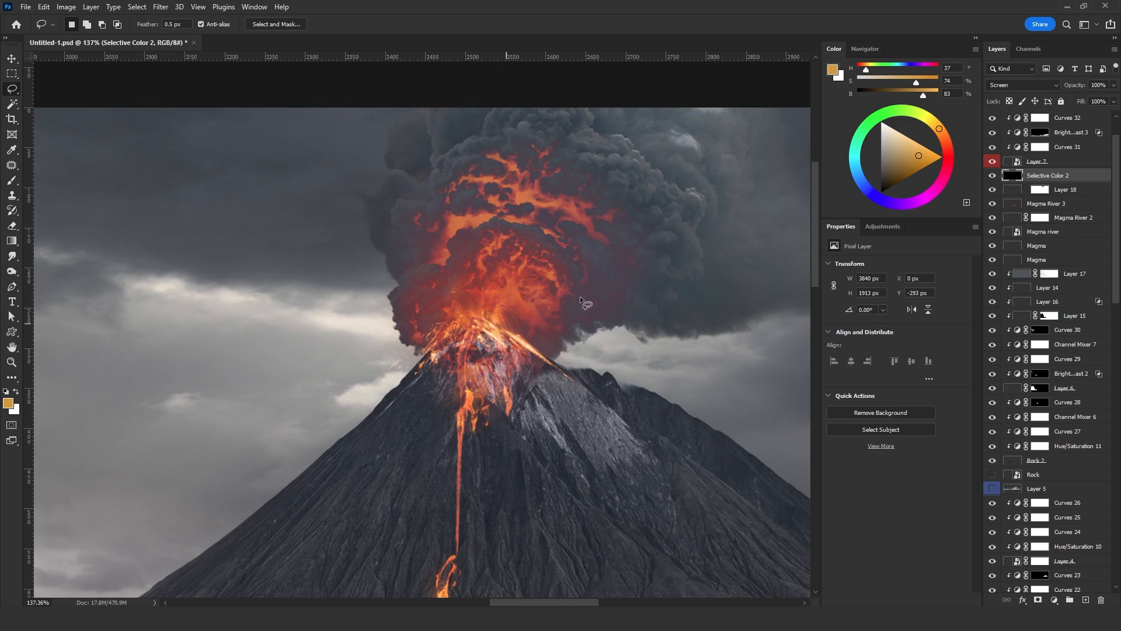
pyautogui.scroll(-8, 521, 292)
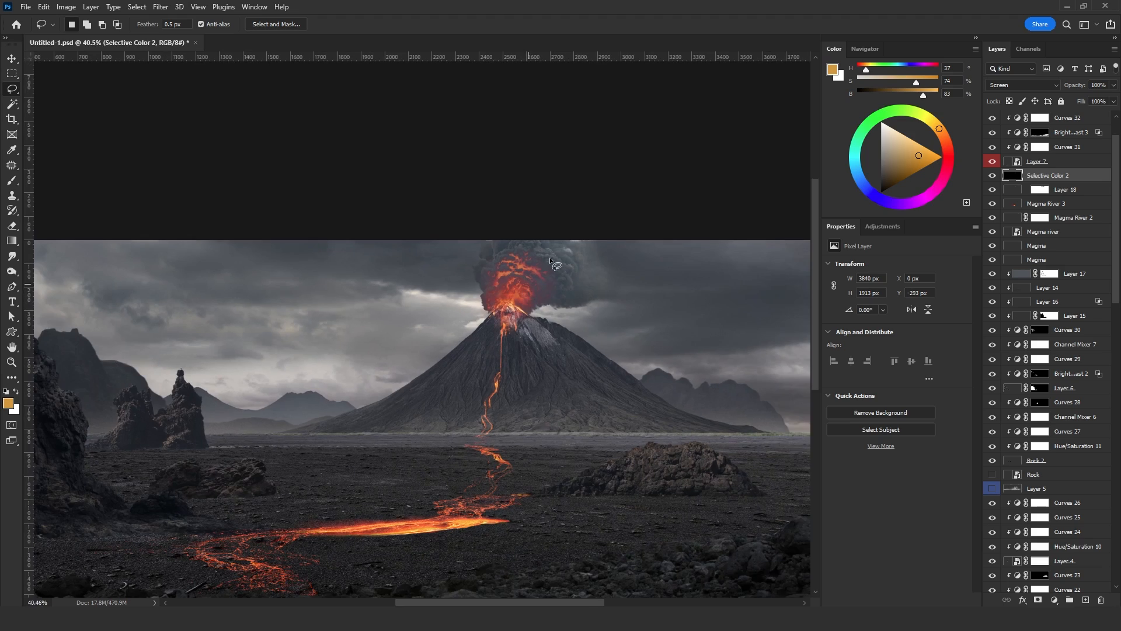
pyautogui.scroll(7, 545, 238)
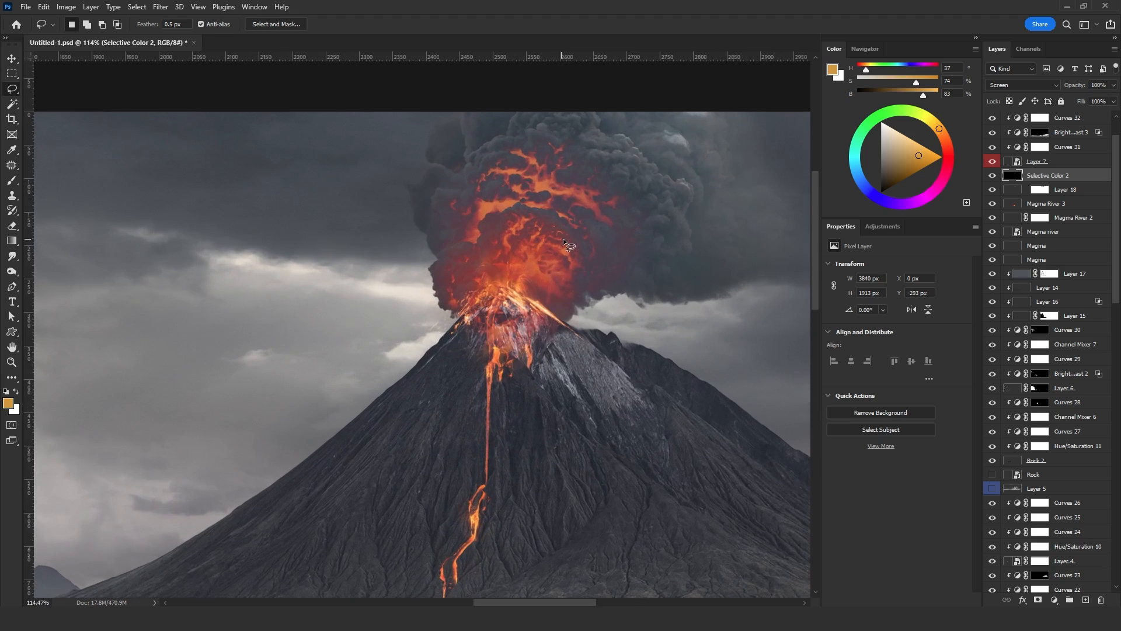
# Step: Shift the fiery smoke's hue slightly towards orange with Hue/Saturation
pyautogui.hotkey('ctrl', 'u')
pyautogui.moveTo(871, 289); pyautogui.dragTo(876, 289)
pyautogui.click(871, 319)
pyautogui.press('Return')
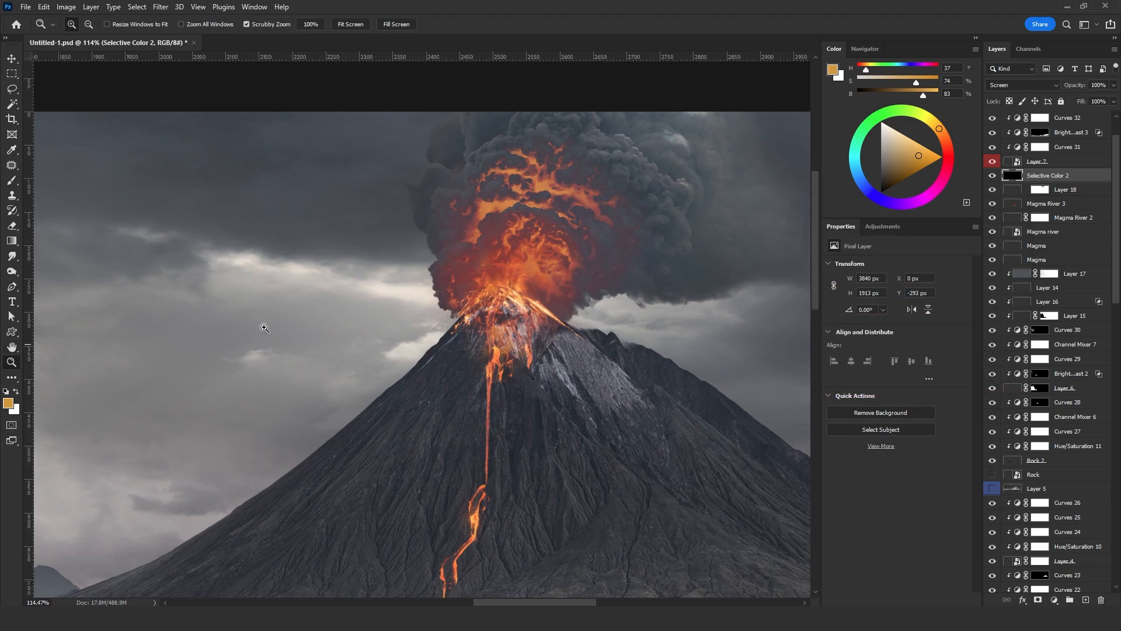
pyautogui.moveTo(682, 192); pyautogui.dragTo(657, 192)
# Step: Add a black mask to the fiery smoke layer, paint the glow back in above the crater, and save the document
pyautogui.keyDown('alt'); pyautogui.click(1039, 600); pyautogui.keyUp('alt')
pyautogui.press('b')
pyautogui.moveTo(543, 234); pyautogui.dragTo(546, 275)
pyautogui.hotkey('ctrl', '0')
pyautogui.click(26, 7)
pyautogui.click(1073, 163)
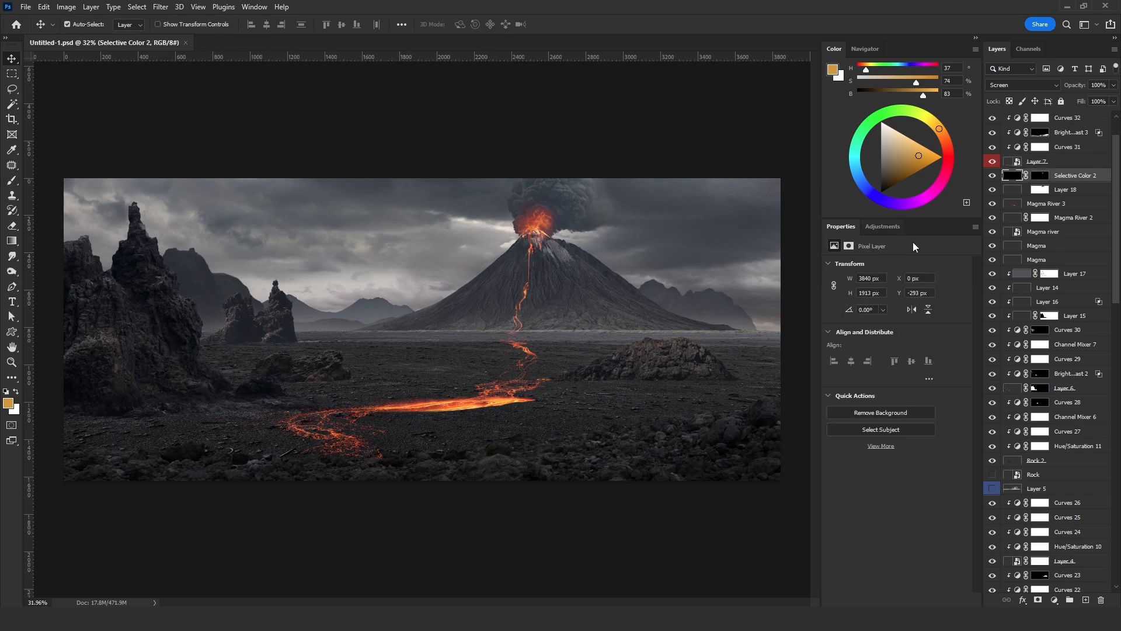
# Step: Transform a copy of the mist layer so that mist lies around the base of the rocks on the left
pyautogui.click(1038, 314)
pyautogui.hotkey('ctrl', 't')
pyautogui.press('Return')
pyautogui.hotkey('ctrl', 'e')
pyautogui.press('e')
pyautogui.press('v')
# Step: Add a Curves adjustment that tints the distant background through the colour channels, and reduce its opacity
pyautogui.click(1055, 600)
pyautogui.moveTo(916, 350); pyautogui.dragTo(911, 344)
pyautogui.click(893, 281)
pyautogui.click(877, 310)
pyautogui.scroll(-1, 1060, 499)
pyautogui.moveTo(1059, 455); pyautogui.dragTo(1064, 531)
pyautogui.scroll(-1, 422, 330)
pyautogui.click(893, 281)
pyautogui.moveTo(914, 345); pyautogui.dragTo(916, 349)
pyautogui.click(1099, 86)
# Step: Place the background tint's Curves copy on another layer and clip a Color-mode Curves adjustment of the blue channel to the ground
pyautogui.moveTo(1060, 528); pyautogui.dragTo(1075, 390)
pyautogui.scroll(3, 1063, 292)
pyautogui.click(1067, 211)
pyautogui.click(1055, 600)
pyautogui.click(1075, 443)
pyautogui.click(1022, 85)
pyautogui.click(1005, 388)
pyautogui.click(893, 282)
pyautogui.click(876, 320)
# Step: Clip a Curves adjustment to the volcano and adjust its blue channel
pyautogui.click(1075, 311)
pyautogui.click(1055, 600)
pyautogui.click(893, 281)
pyautogui.click(876, 319)
# Step: Clip a Color-mode Curves adjustment at 60% opacity to Layer 9, moving its blue channel point to input 171, output 157
pyautogui.hotkey('ctrl', 'l')
pyautogui.click(645, 141)
pyautogui.click(1055, 600)
pyautogui.click(893, 282)
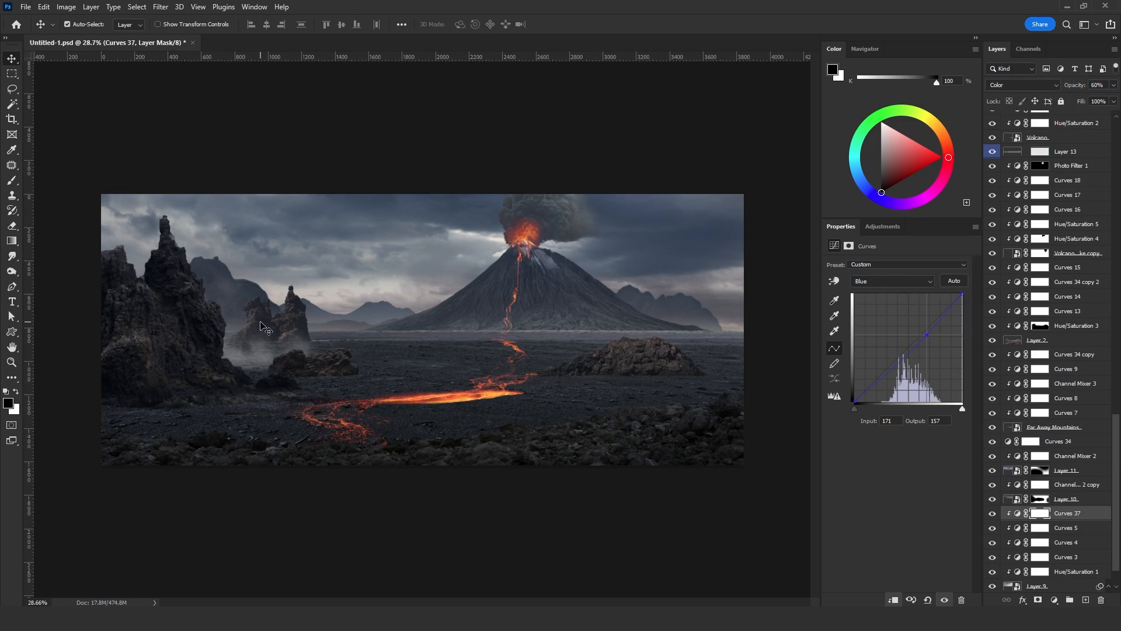
# Step: Clip Color-mode Curves to the large left rock and the right rock mound, raising the mound's blue channel from input 128 to output 142
pyautogui.scroll(10, 1061, 292)
pyautogui.click(1075, 278)
pyautogui.click(1055, 600)
pyautogui.click(894, 282)
pyautogui.click(865, 49)
pyautogui.click(1067, 566)
pyautogui.click(1055, 600)
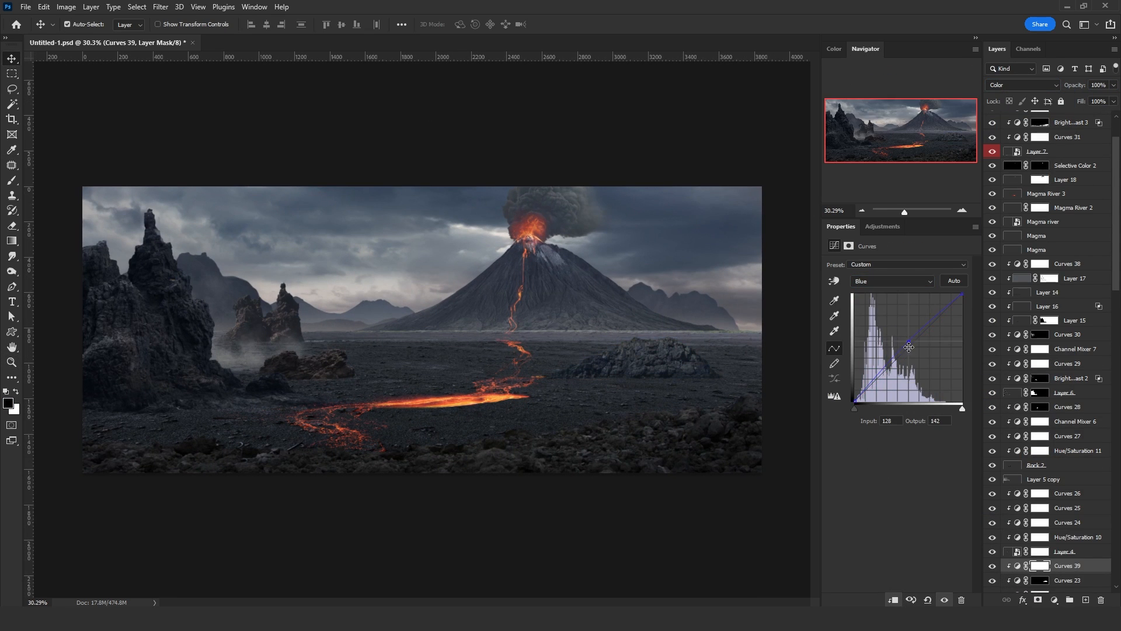
# Step: Clip Color-mode Curves adjustments of the blue channel to the rock spires and to the small rocks beside them
pyautogui.click(1067, 494)
pyautogui.click(1055, 599)
pyautogui.click(1023, 85)
pyautogui.click(1004, 358)
pyautogui.click(893, 281)
pyautogui.click(878, 309)
pyautogui.click(1067, 407)
pyautogui.click(1055, 600)
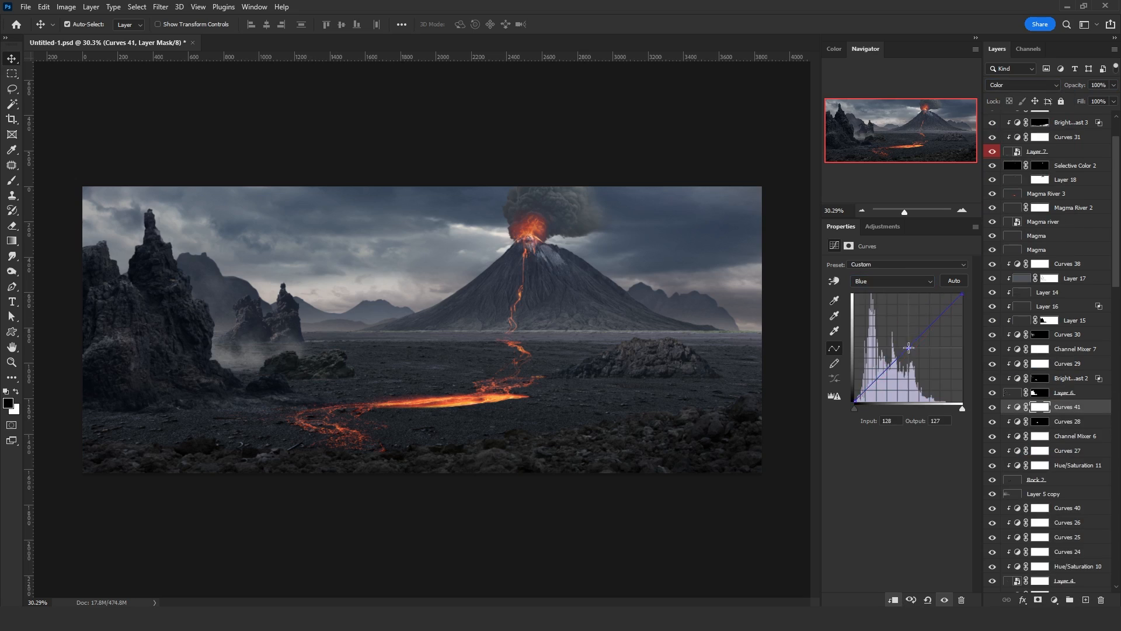
# Step: Clip a Color-mode Curves adjustment at 60% opacity to the foreground rocks, raising its blue channel from input 125 to output 142
pyautogui.scroll(3, 1060, 233)
pyautogui.click(1058, 147)
pyautogui.click(1054, 600)
pyautogui.moveTo(1061, 149); pyautogui.dragTo(1063, 167)
pyautogui.click(1023, 86)
pyautogui.click(893, 282)
pyautogui.moveTo(1084, 86); pyautogui.dragTo(1076, 89)
pyautogui.hotkey('ctrl', '0')
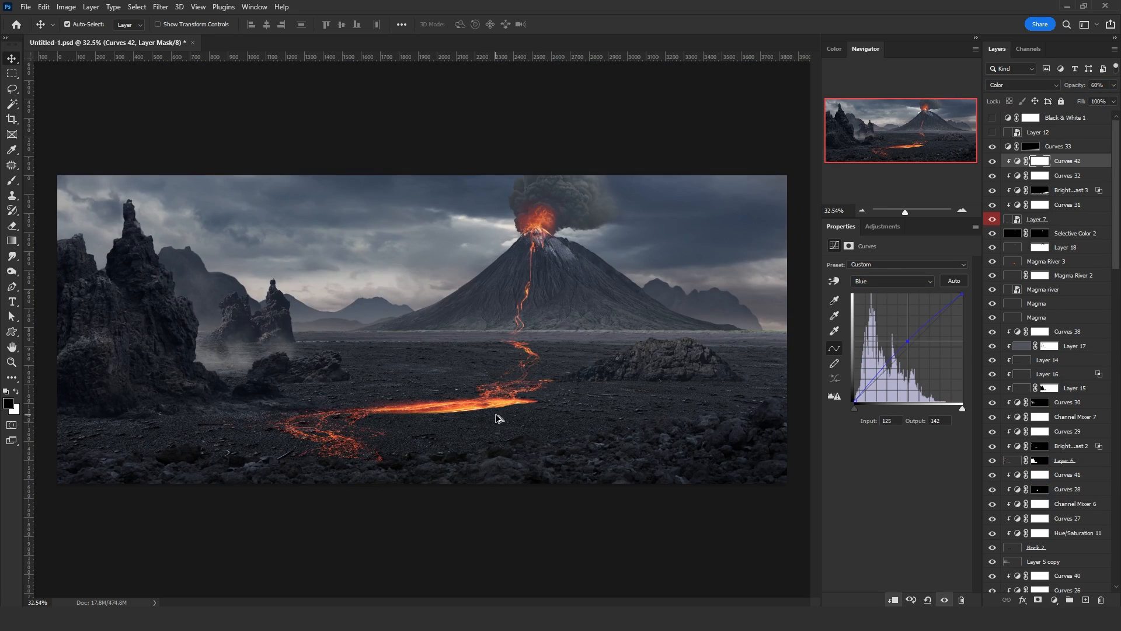
# Step: Open the smoke photo AdobeStock_256447791.jpeg, duplicate its layer and desaturate the copy
pyautogui.hotkey('ctrl', 'o')
pyautogui.doubleClick(396, 343)
pyautogui.hotkey('ctrl', 'j')
pyautogui.hotkey('ctrl', 'shift', 'u')
# Step: Paint black over the sky and background around the smoke with a large soft brush and adjust the Levels
pyautogui.press('b')
pyautogui.press('d')
pyautogui.moveTo(467, 193); pyautogui.dragTo(251, 362)
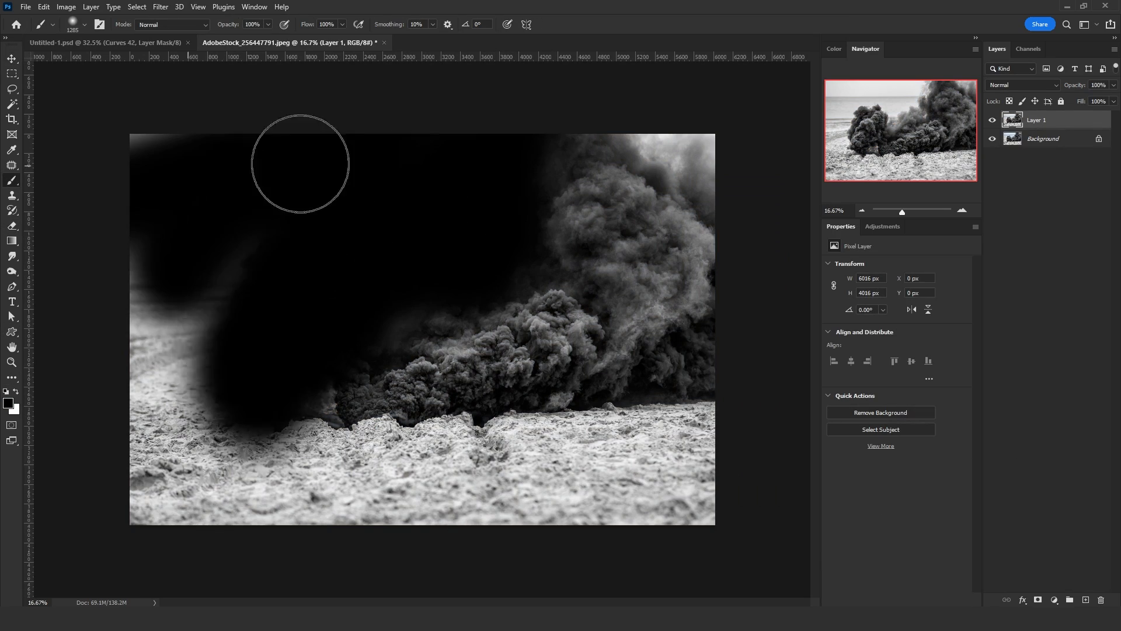
pyautogui.hotkey('ctrl', 'l')
# Step: Bring the isolated smoke into the landscape document as a layer named Smoke reflection and close the stock photo
pyautogui.click(881, 227)
pyautogui.click(1043, 139)
pyautogui.hotkey('ctrl', 'j')
pyautogui.click(992, 119)
pyautogui.moveTo(1036, 139); pyautogui.dragTo(1090, 595)
pyautogui.hotkey('ctrl', 'w')
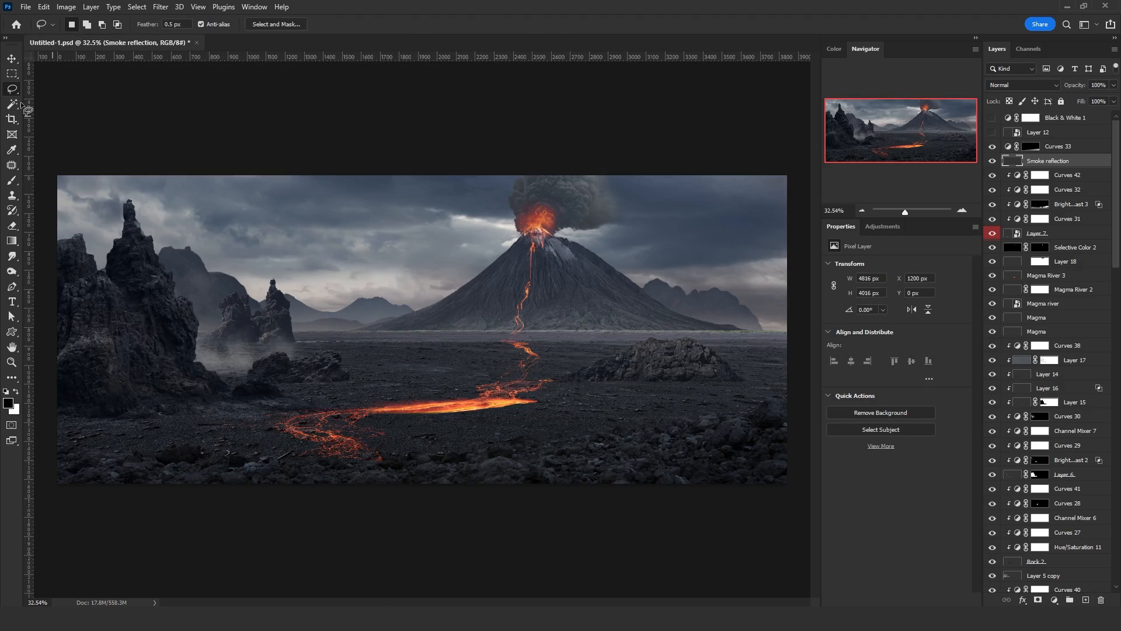
# Step: Scale the Smoke reflection layer down and position it over the eruption smoke
pyautogui.hotkey('ctrl', 't')
pyautogui.scroll(4, 614, 193)
pyautogui.moveTo(489, 210); pyautogui.dragTo(484, 177)
pyautogui.press('Return')
# Step: Adjust the Smoke reflection layer's tonal range with Levels
pyautogui.hotkey('ctrl', 'l')
pyautogui.click(752, 251)
pyautogui.click(750, 274)
pyautogui.click(752, 250)
pyautogui.click(750, 284)
pyautogui.moveTo(760, 337); pyautogui.dragTo(795, 337)
# Step: Adjust Smoke reflection with Hue/Saturation and clip a Color Balance to it with the midtones' Yellow–Blue at -67
pyautogui.click(880, 227)
pyautogui.hotkey('ctrl', 'u')
pyautogui.press('Return')
pyautogui.press('e')
pyautogui.click(882, 226)
pyautogui.click(847, 270)
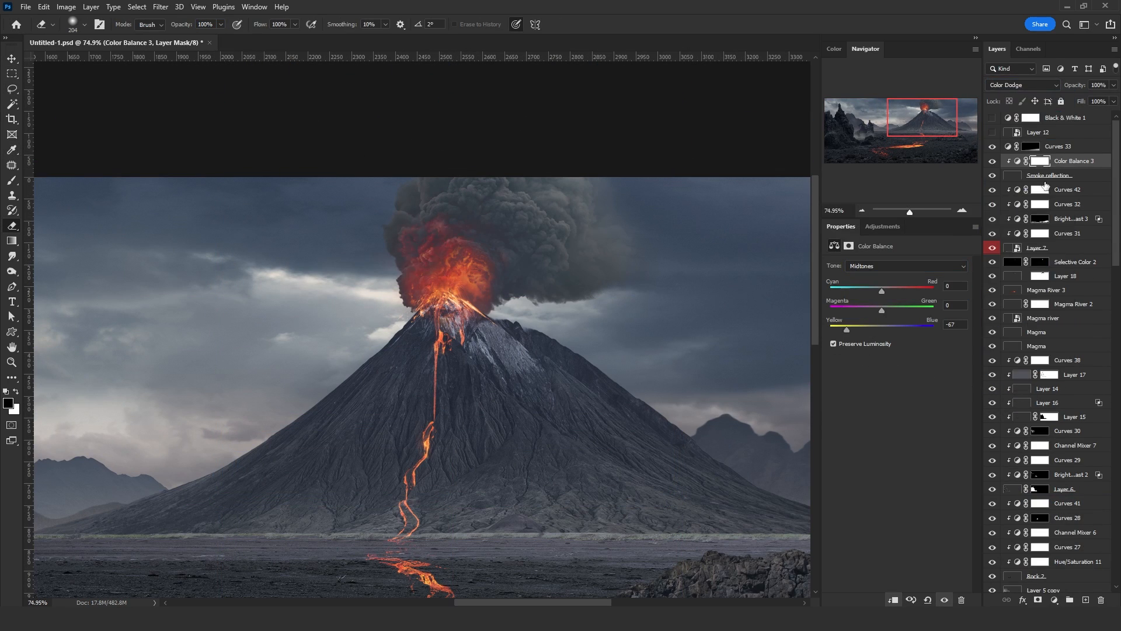
# Step: Refine the smoke reflection's blend mode and readjust its colour with Hue/Saturation
pyautogui.click(1023, 86)
pyautogui.hotkey('ctrl', 'u')
pyautogui.press('Return')
pyautogui.hotkey('ctrl', '0')
# Step: Clip a darkening Curves adjustment to the volcano, moving its midpoint to input 127, output 82, and invert its mask
pyautogui.click(1068, 583)
pyautogui.moveTo(909, 348); pyautogui.dragTo(908, 367)
pyautogui.hotkey('ctrl', 'i')
pyautogui.press('b')
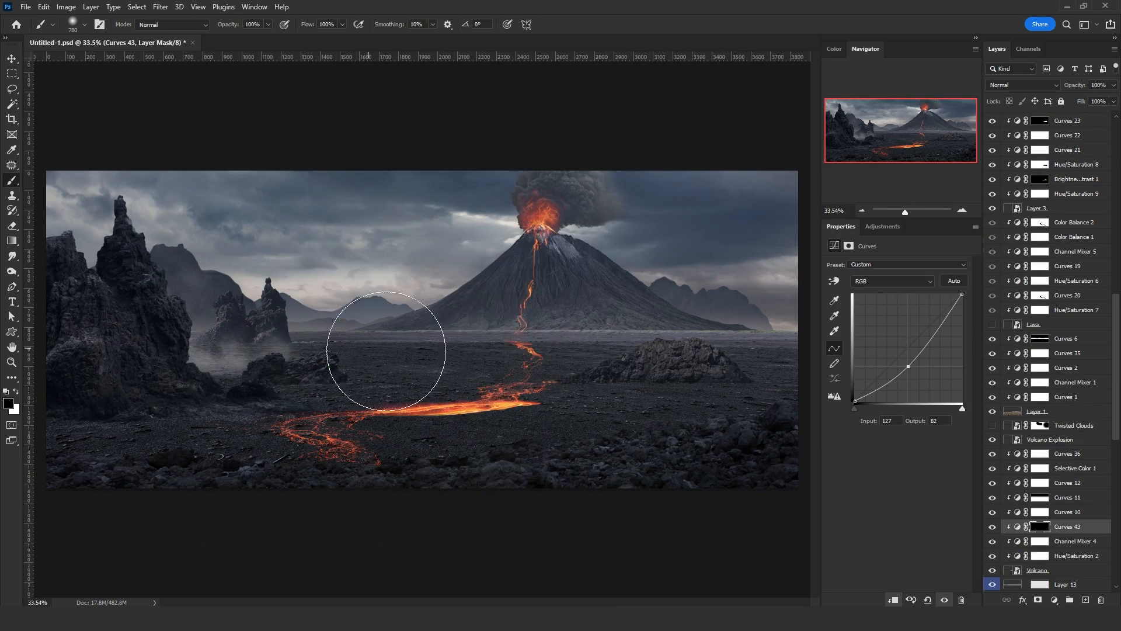
# Step: Move the darkening Curves above Curves 11, paint its mask over the volcano's slopes, and set its opacity to 60%
pyautogui.press('x')
pyautogui.moveTo(1068, 527); pyautogui.dragTo(1067, 490)
pyautogui.moveTo(503, 316); pyautogui.dragTo(606, 346)
pyautogui.press('x')
pyautogui.moveTo(538, 263); pyautogui.dragTo(514, 274)
pyautogui.press('e')
pyautogui.moveTo(1075, 86); pyautogui.dragTo(1052, 86)
pyautogui.press('z')
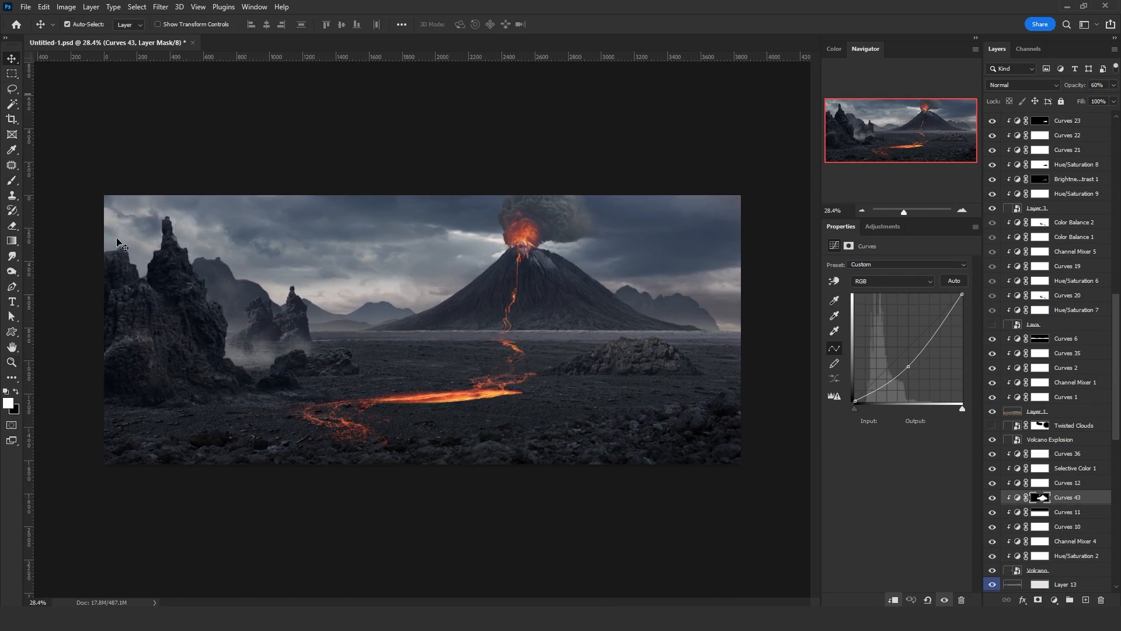
# Step: Look through the landscape layers in the stack and check one of them in Hue/Saturation
pyautogui.click(11, 59)
pyautogui.scroll(10, 1052, 350)
pyautogui.click(1064, 349)
pyautogui.scroll(-10, 1051, 380)
pyautogui.click(1063, 511)
pyautogui.click(1066, 338)
pyautogui.hotkey('ctrl', 'u')
pyautogui.click(1031, 192)
pyautogui.click(1067, 350)
# Step: Duplicate a layer higher up in the layer stack
pyautogui.scroll(8, 1063, 350)
pyautogui.click(1091, 279)
pyautogui.hotkey('ctrl', 'j')
pyautogui.press('g')
pyautogui.scroll(-6, 1063, 350)
# Step: Set the Curves adjustment above Photo Filter 1 to Color mode, raise its blue channel's midpoint, and set its opacity to 60%
pyautogui.click(1071, 556)
pyautogui.click(1023, 86)
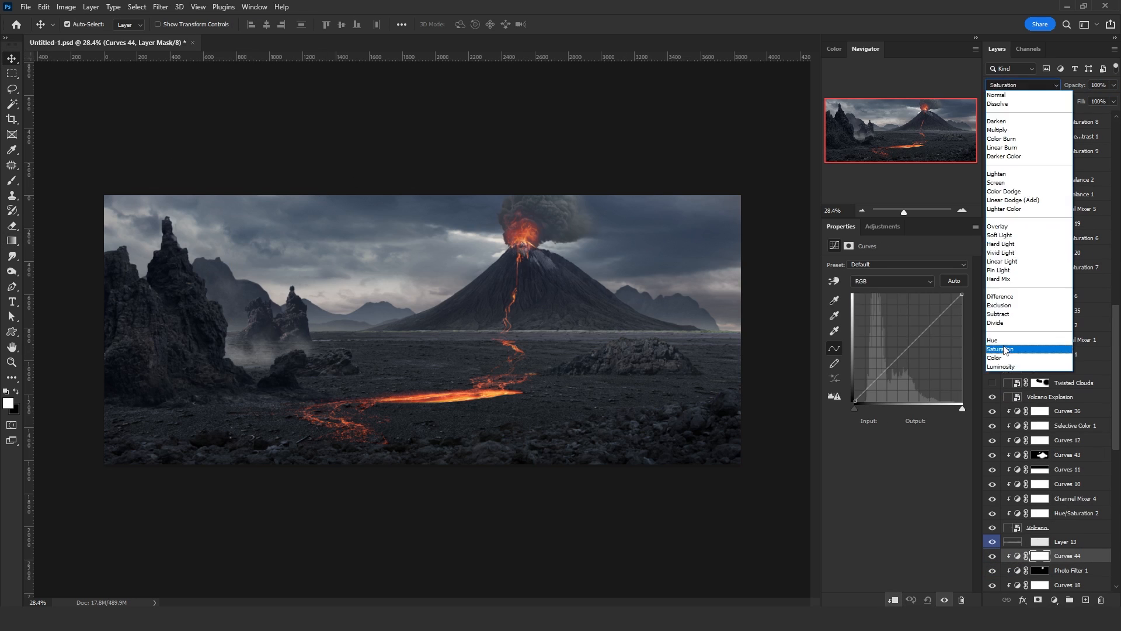
pyautogui.click(995, 357)
pyautogui.click(893, 282)
pyautogui.click(865, 317)
pyautogui.moveTo(908, 348); pyautogui.dragTo(908, 341)
pyautogui.doubleClick(1099, 85)
pyautogui.write('60')
# Step: Open the stormy sky photo AdobeStock_265168885.jpeg and convert its locked background into an editable layer
pyautogui.click(1076, 556)
pyautogui.hotkey('ctrl', 'o')
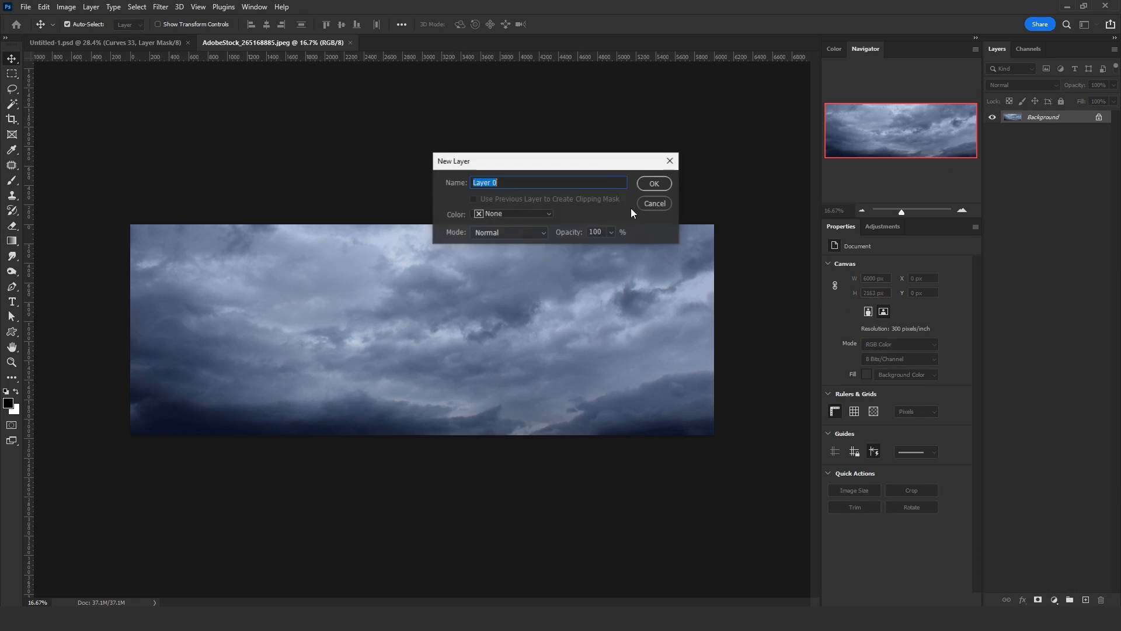
pyautogui.click(1099, 117)
# Step: Warp the cloud photo with a preset warp shape, bending its upper edge downward
pyautogui.hotkey('ctrl', 't')
pyautogui.click(522, 24)
pyautogui.click(280, 25)
pyautogui.press('Return')
pyautogui.hotkey('ctrl', 't')
pyautogui.press('Escape')
pyautogui.click(523, 24)
pyautogui.click(281, 24)
pyautogui.click(283, 107)
pyautogui.moveTo(422, 224); pyautogui.dragTo(422, 330)
pyautogui.press('Return')
pyautogui.click(160, 7)
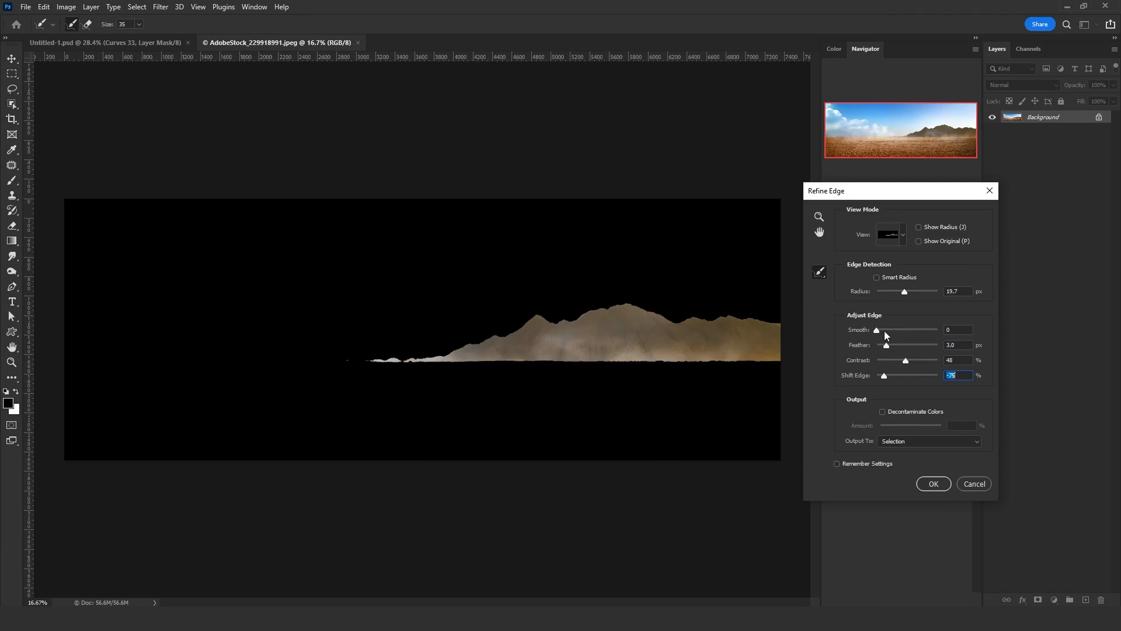
# Step: Refine the mountain selection with radius 19.7 px, feather 3 px, contrast 48% and shift edge -75%, and make the cut-out a smart object
pyautogui.click(934, 483)
pyautogui.rightClick(1067, 118)
pyautogui.click(993, 272)
# Step: Name the mountain cut-out Back Mountain and place it across the horizon behind the volcano, scaled to 208.33%
pyautogui.moveTo(1046, 118); pyautogui.dragTo(1086, 600)
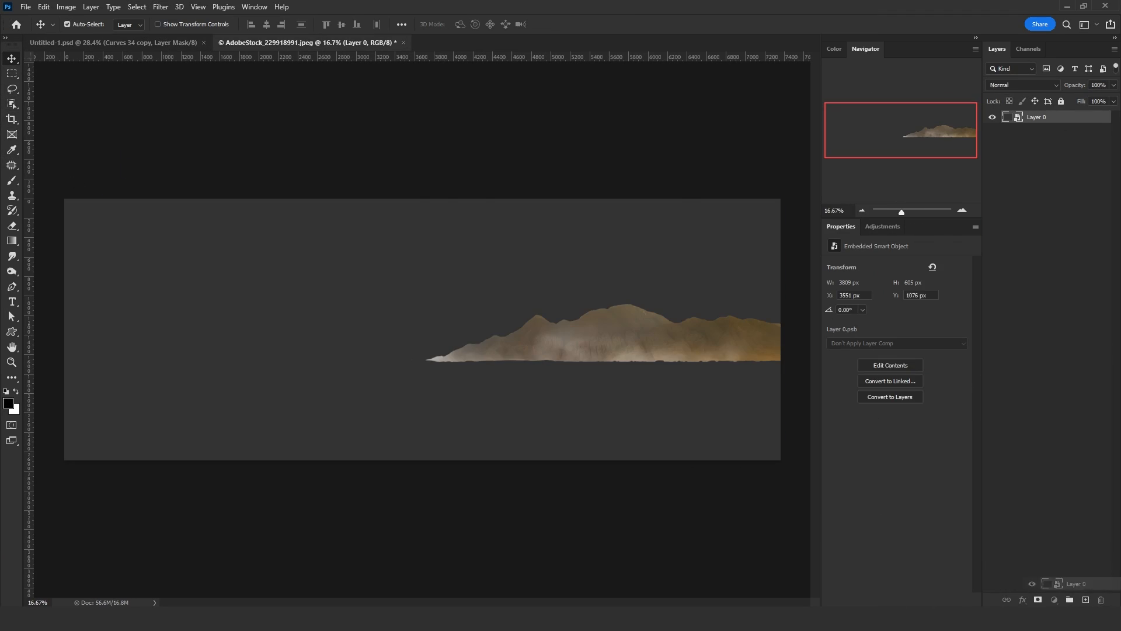
pyautogui.write('Back Moun')
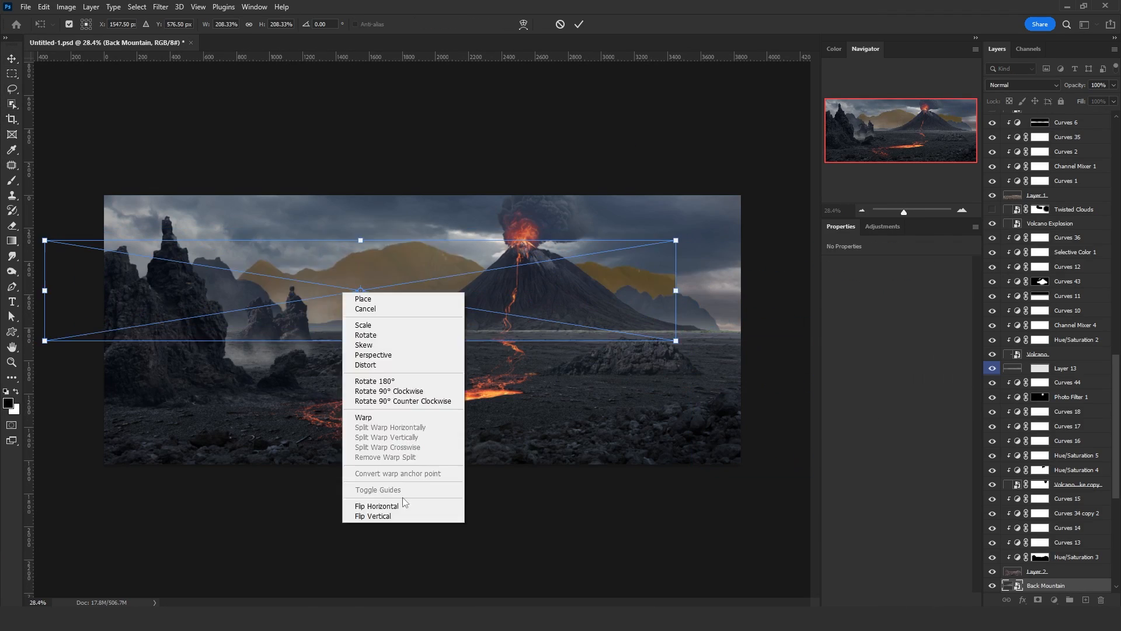
pyautogui.press('Return')
# Step: Clip a Channel Mixer in Color mode to Back Mountain, with the Blue output channel's blue at +110%
pyautogui.click(1055, 600)
pyautogui.click(1077, 501)
pyautogui.keyDown('alt'); pyautogui.click(1074, 502); pyautogui.keyUp('alt')
pyautogui.click(921, 279)
pyautogui.click(889, 306)
pyautogui.moveTo(931, 368); pyautogui.dragTo(934, 367)
# Step: Add Curves adjustments above Back Mountain's Channel Mixer to lift the black point and adjust the blue channel
pyautogui.click(1055, 600)
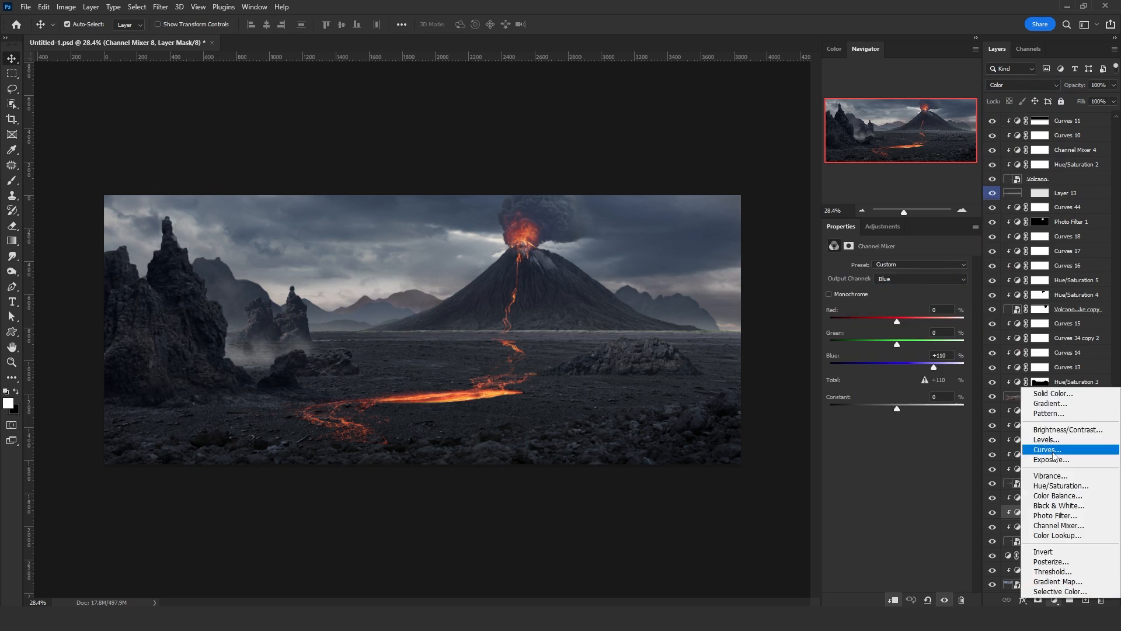
pyautogui.click(1046, 449)
pyautogui.moveTo(855, 402); pyautogui.dragTo(853, 393)
pyautogui.click(892, 281)
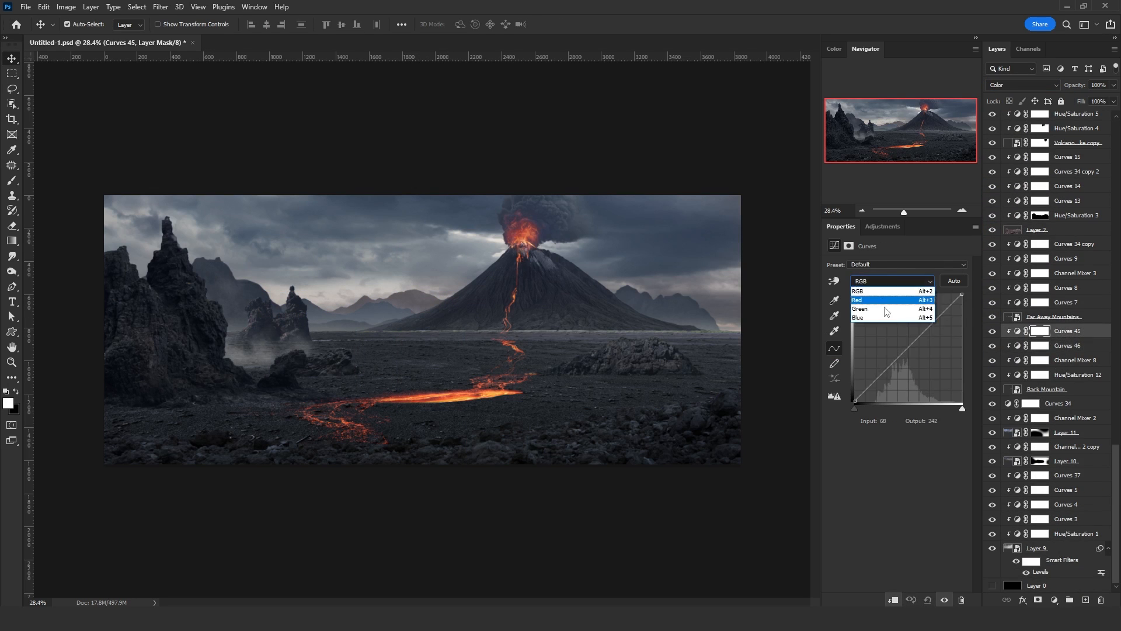
pyautogui.click(859, 317)
pyautogui.click(893, 281)
pyautogui.click(858, 317)
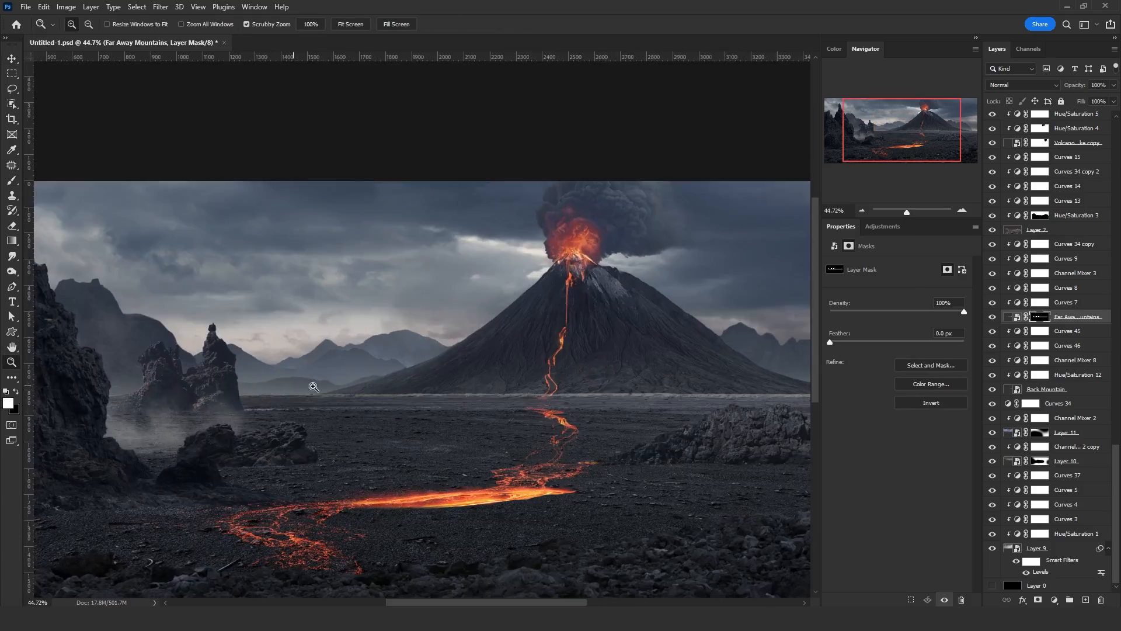
pyautogui.click(1080, 147)
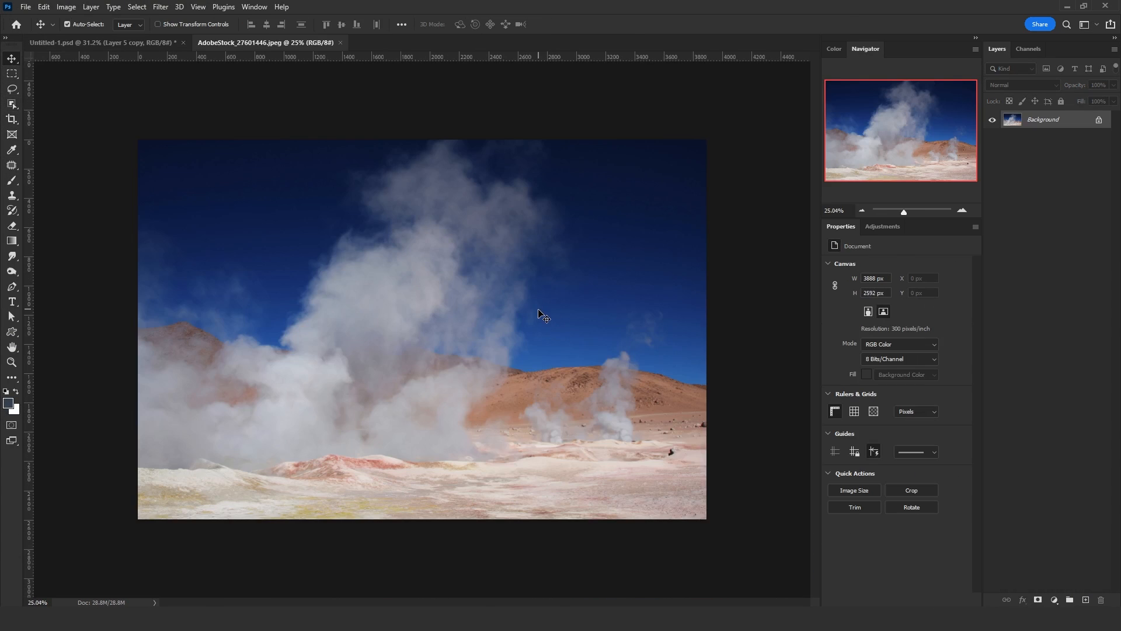
# Step: Desaturate the steam photo and darken it with Levels at a midtone value of 0.20
pyautogui.hotkey('ctrl', 'shift', 'u')
pyautogui.hotkey('ctrl', 'l')
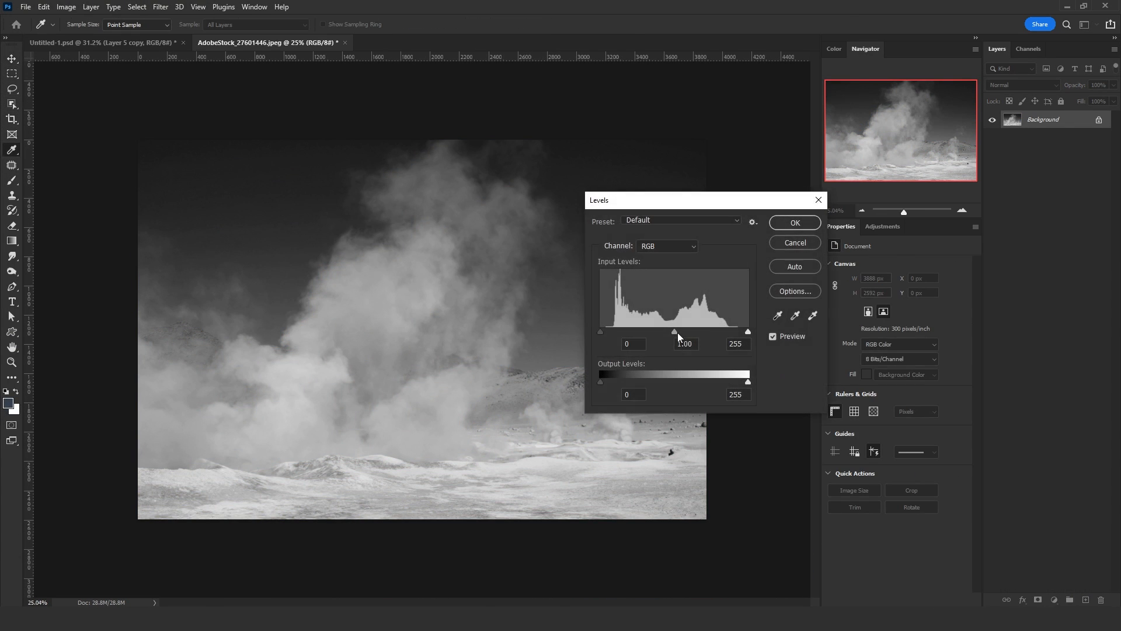
pyautogui.moveTo(688, 330); pyautogui.dragTo(727, 333)
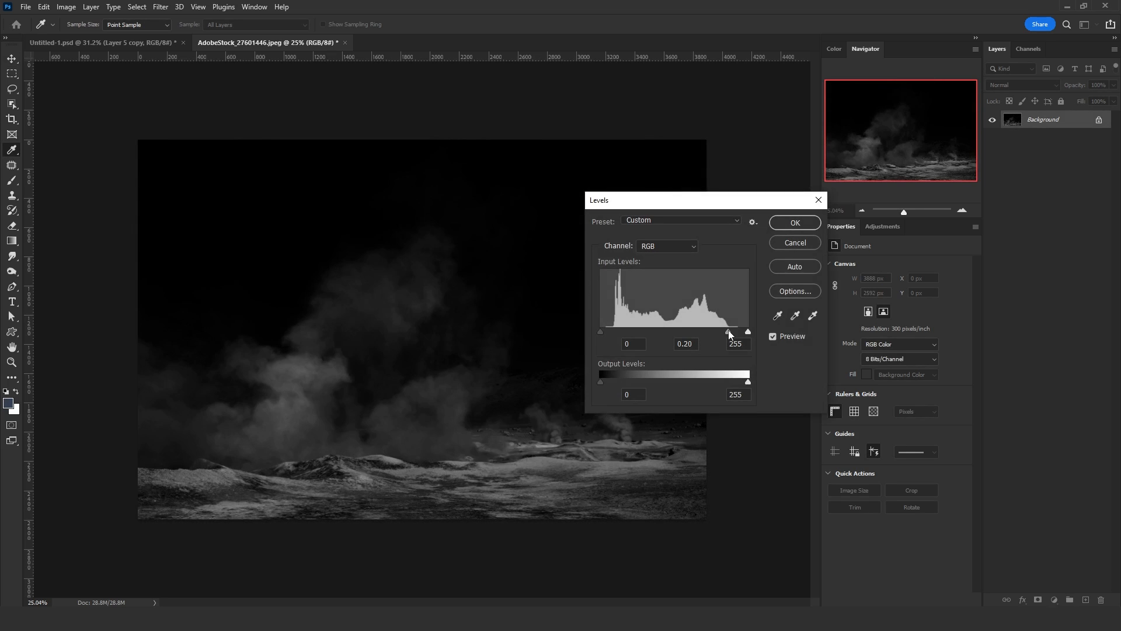
pyautogui.click(795, 222)
# Step: Ready the Gradient tool with a black-to-transparent gradient and add a layer mask to the smoke photo
pyautogui.click(18, 239)
pyautogui.click(102, 29)
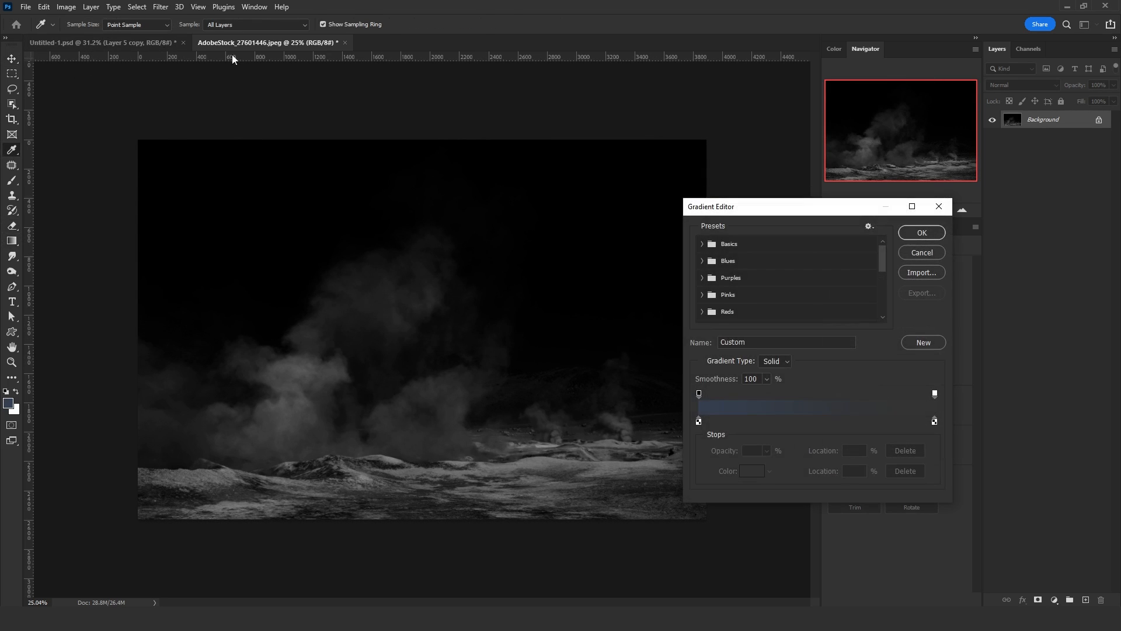
pyautogui.click(910, 252)
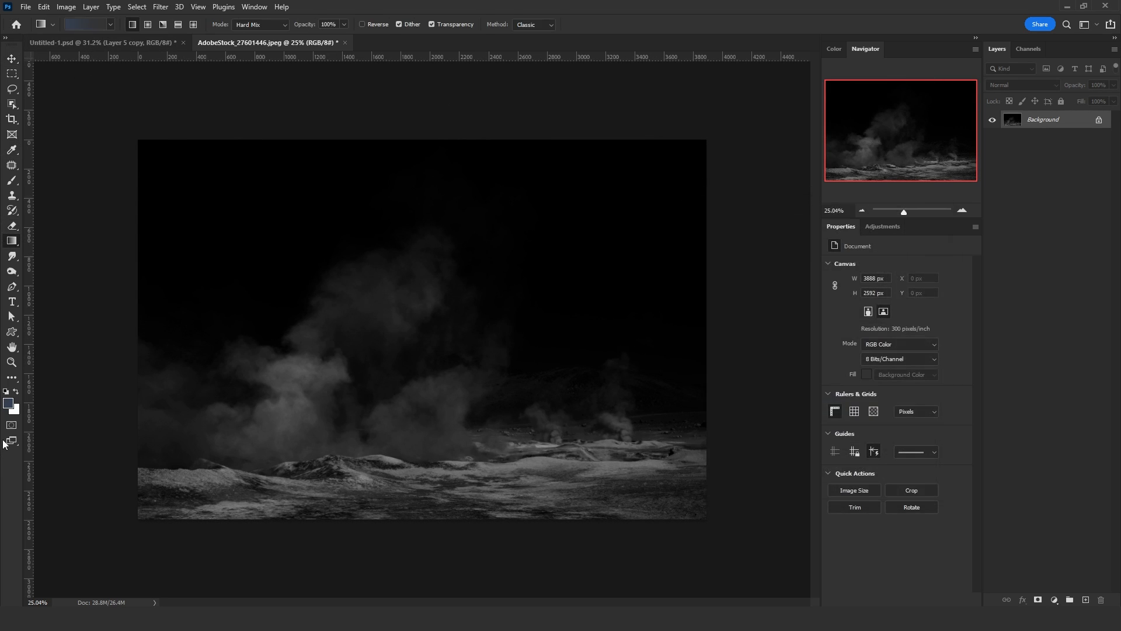
pyautogui.click(1038, 600)
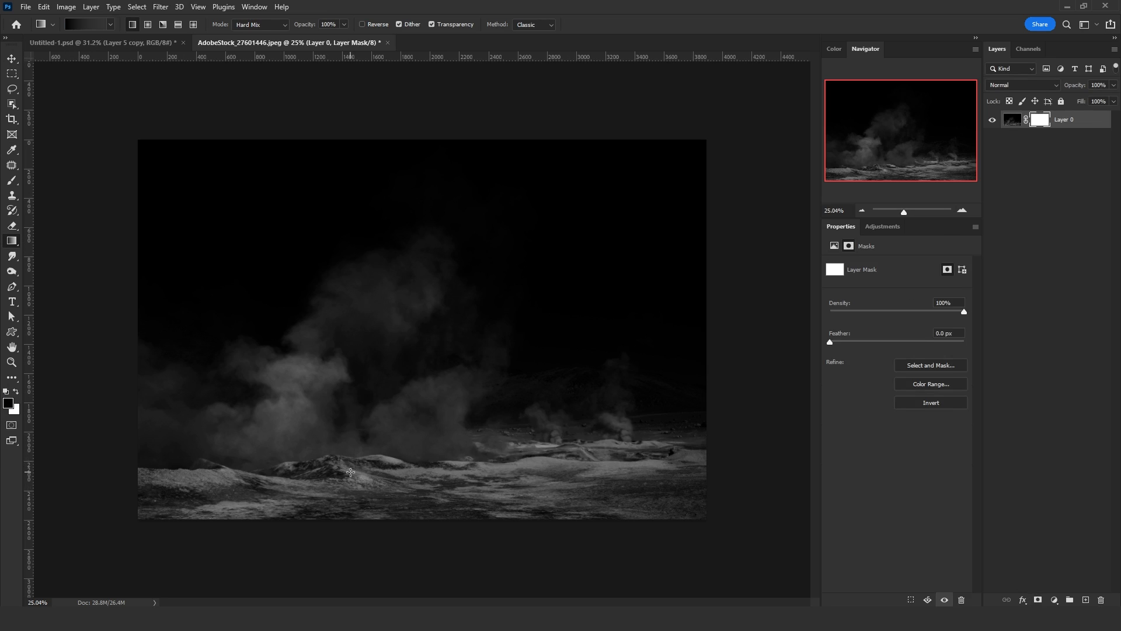
# Step: Try fading out the smoke photo's ground with mask gradients in Linear Light and Hard Mix modes
pyautogui.click(248, 25)
pyautogui.click(257, 28)
pyautogui.moveTo(349, 467); pyautogui.dragTo(371, 428)
pyautogui.click(281, 28)
pyautogui.click(268, 210)
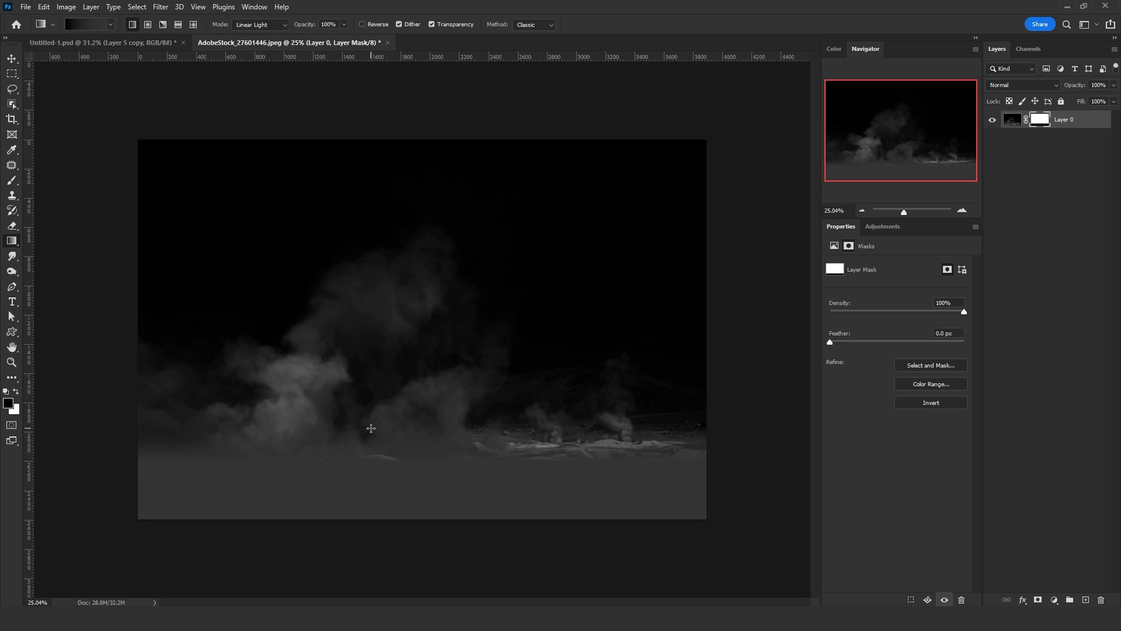
pyautogui.moveTo(393, 466); pyautogui.dragTo(371, 433)
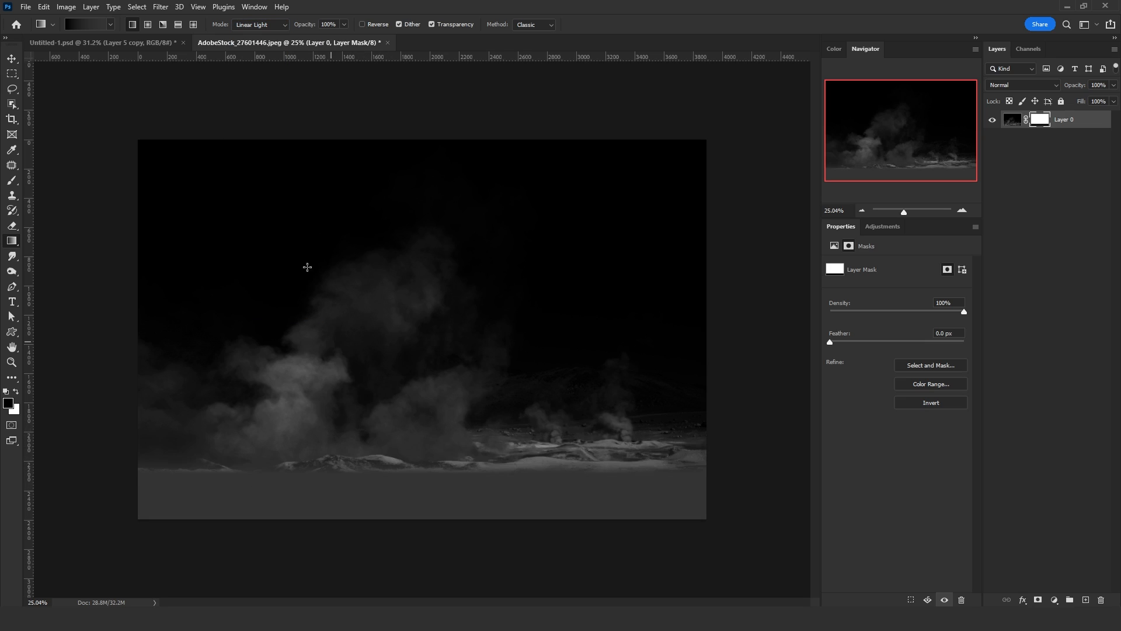
pyautogui.click(260, 24)
pyautogui.click(280, 229)
pyautogui.moveTo(367, 485); pyautogui.dragTo(355, 427)
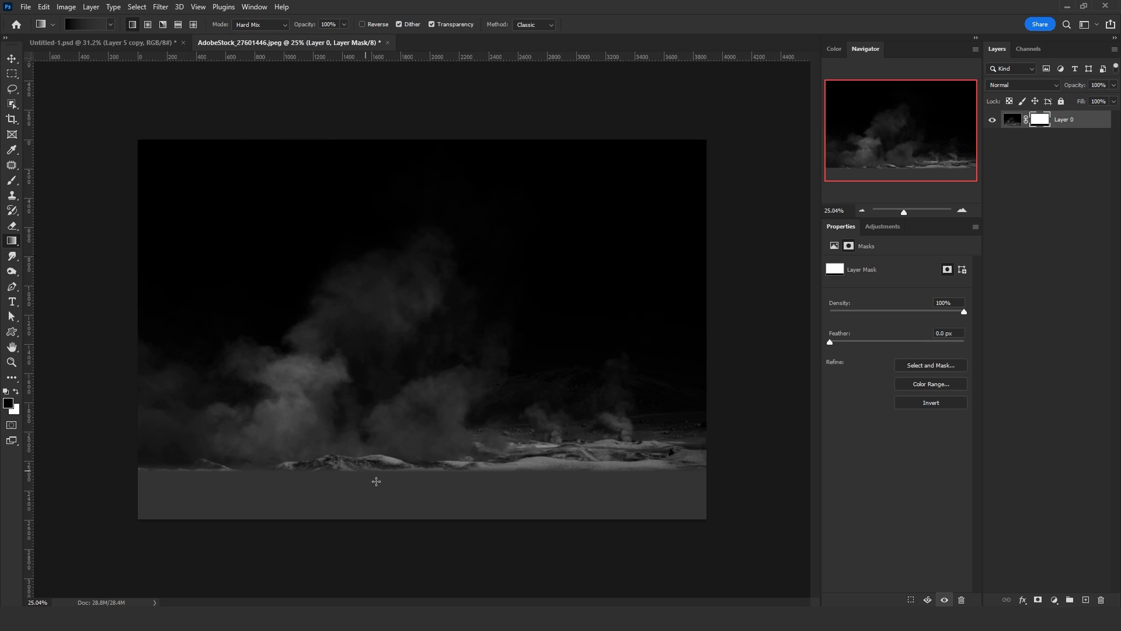
# Step: Mask out the ground and the right side of the smoke photo with black gradients in Hard Light mode
pyautogui.click(264, 25)
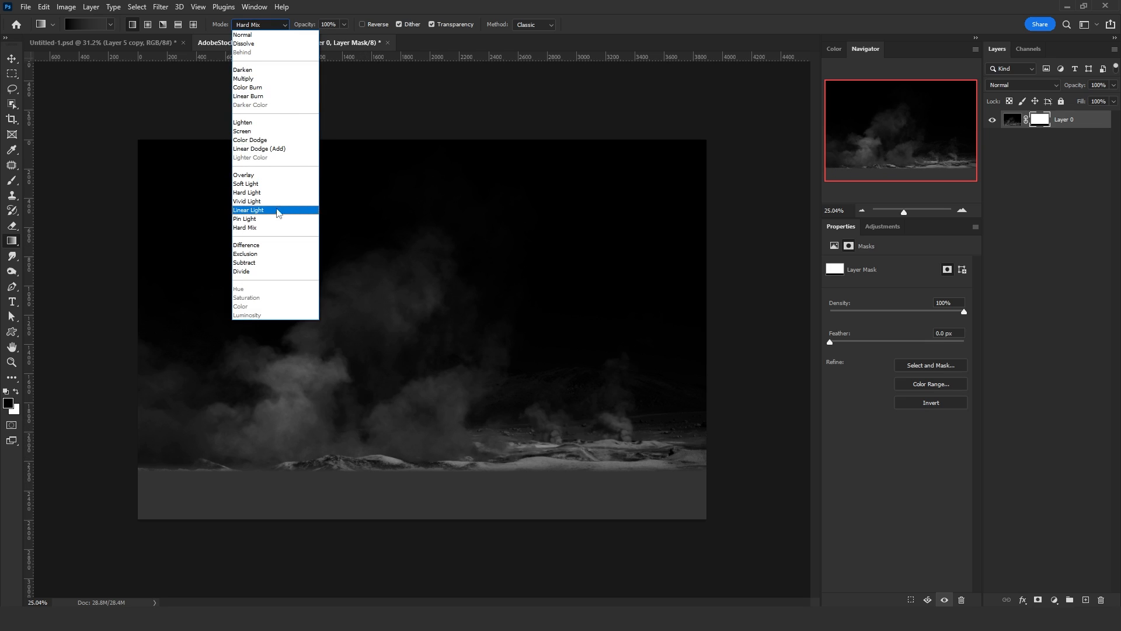
pyautogui.click(277, 195)
pyautogui.moveTo(338, 480); pyautogui.dragTo(336, 432)
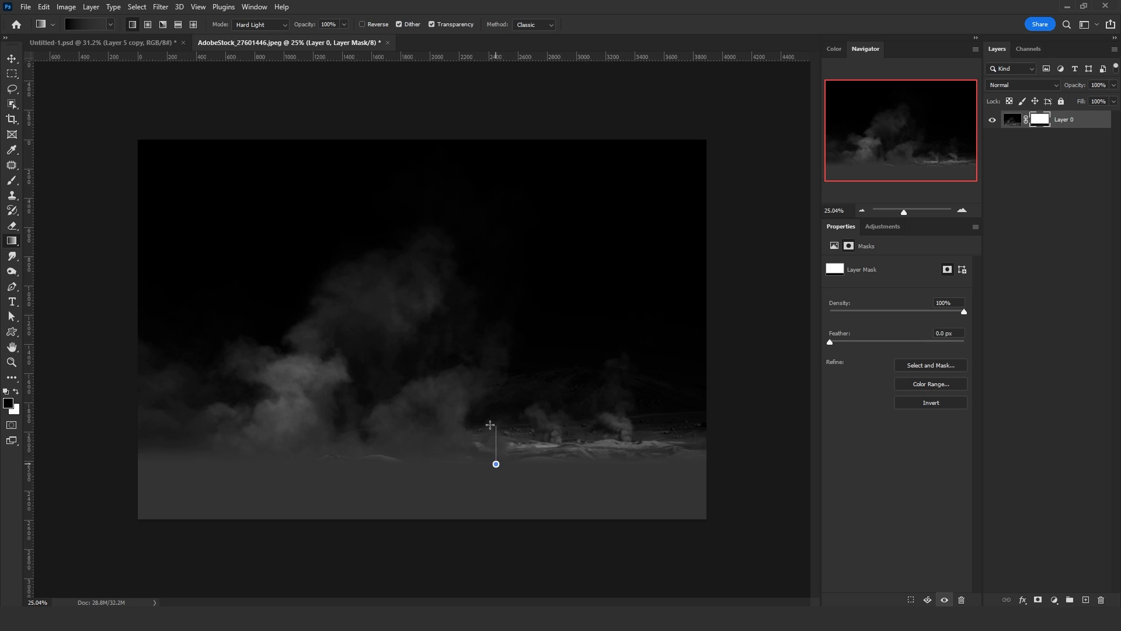
pyautogui.moveTo(488, 427); pyautogui.dragTo(495, 425)
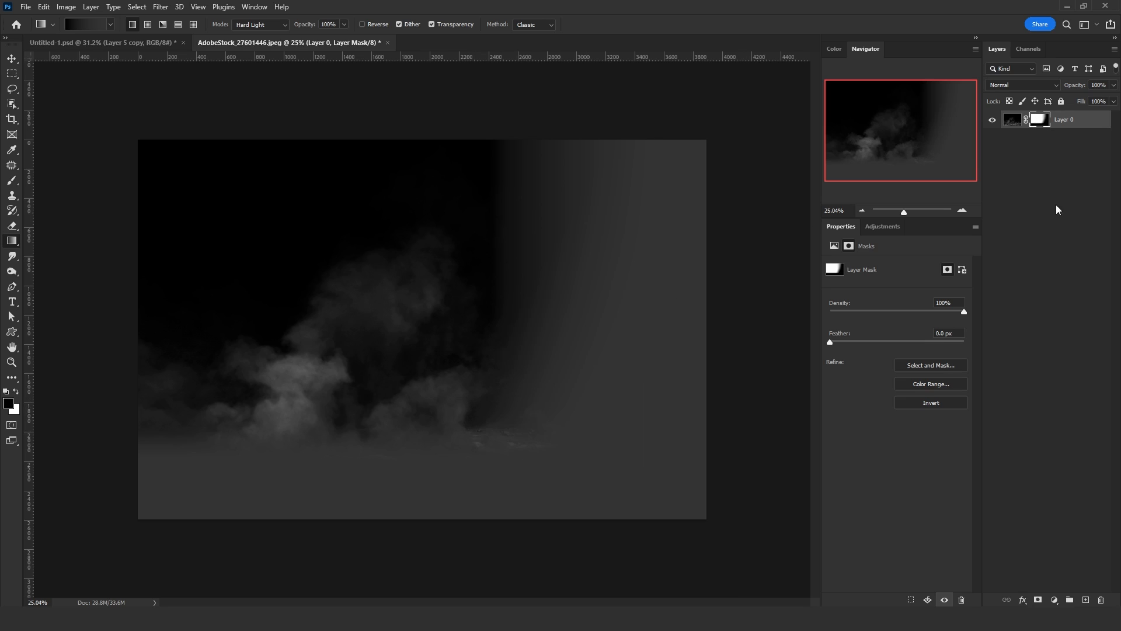
# Step: Add a new layer beneath the masked smoke and fill it with black
pyautogui.click(1086, 599)
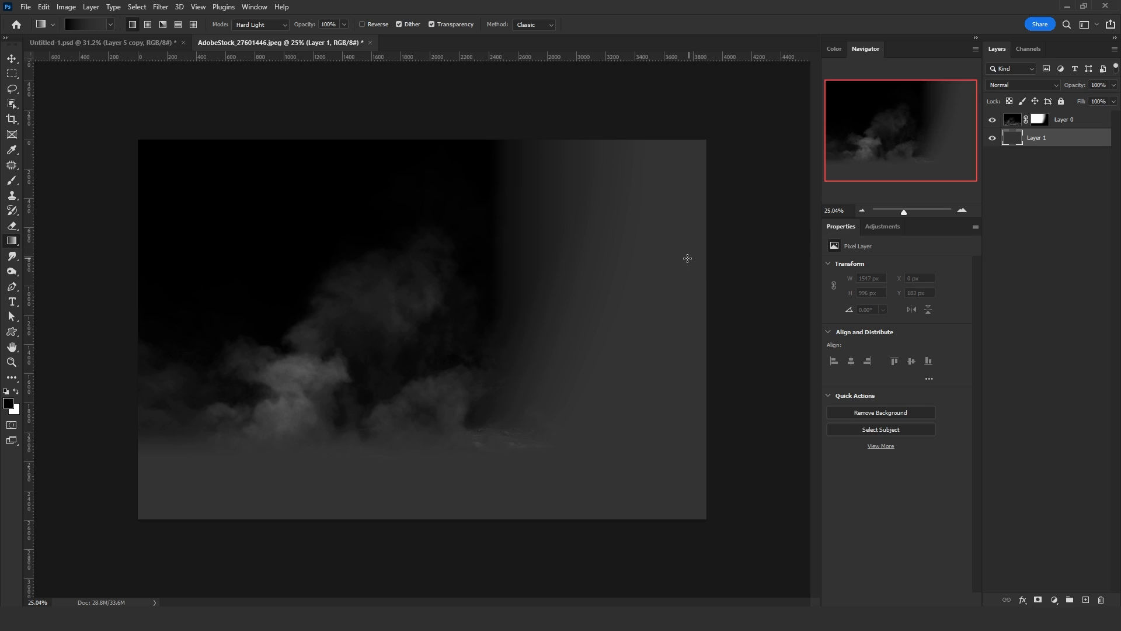
pyautogui.hotkey('shift', 'F5')
pyautogui.click(505, 279)
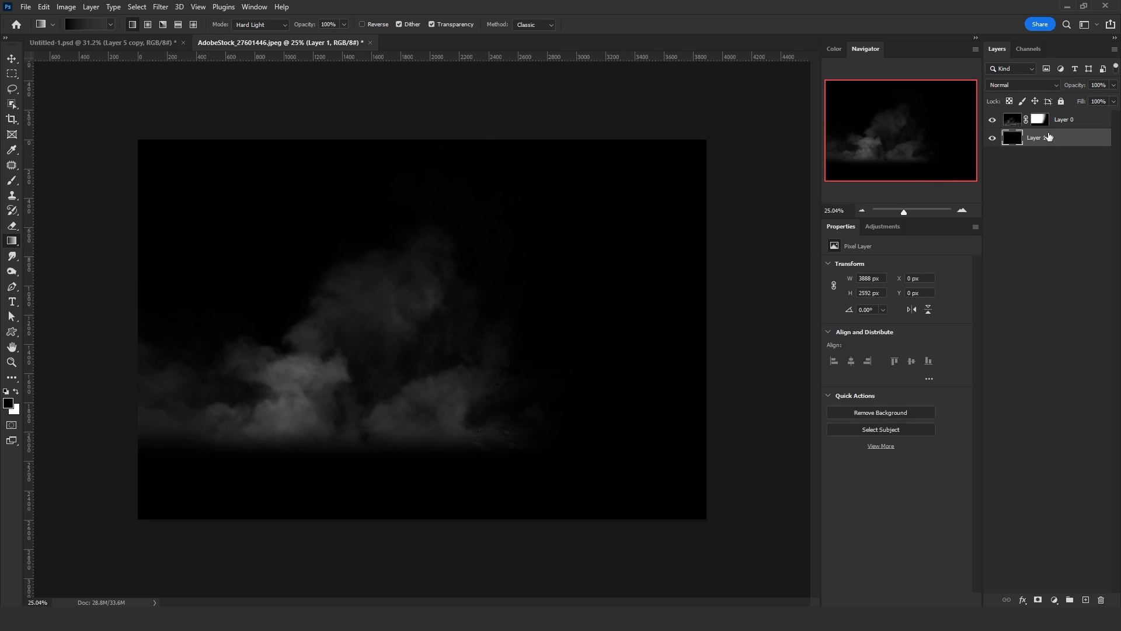
# Step: Add a layer mask to the merged smoke, paste the smoke image into it, and apply the mask
pyautogui.click(1038, 600)
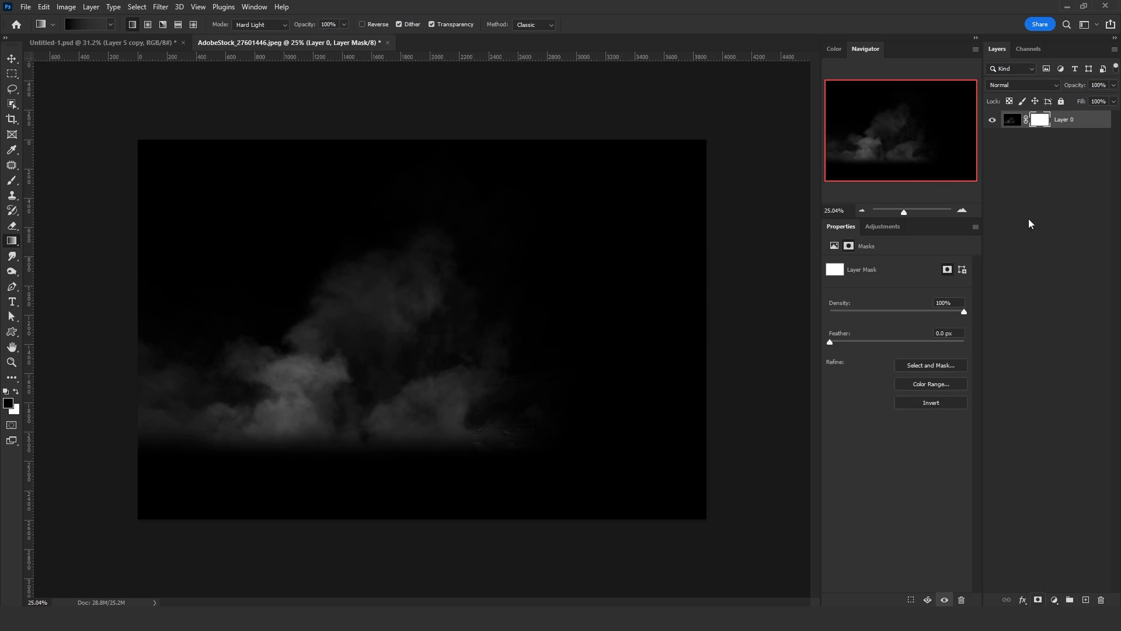
pyautogui.keyDown('alt'); pyautogui.click(1045, 123); pyautogui.keyUp('alt')
pyautogui.hotkey('ctrl', 'v')
pyautogui.click(1012, 120)
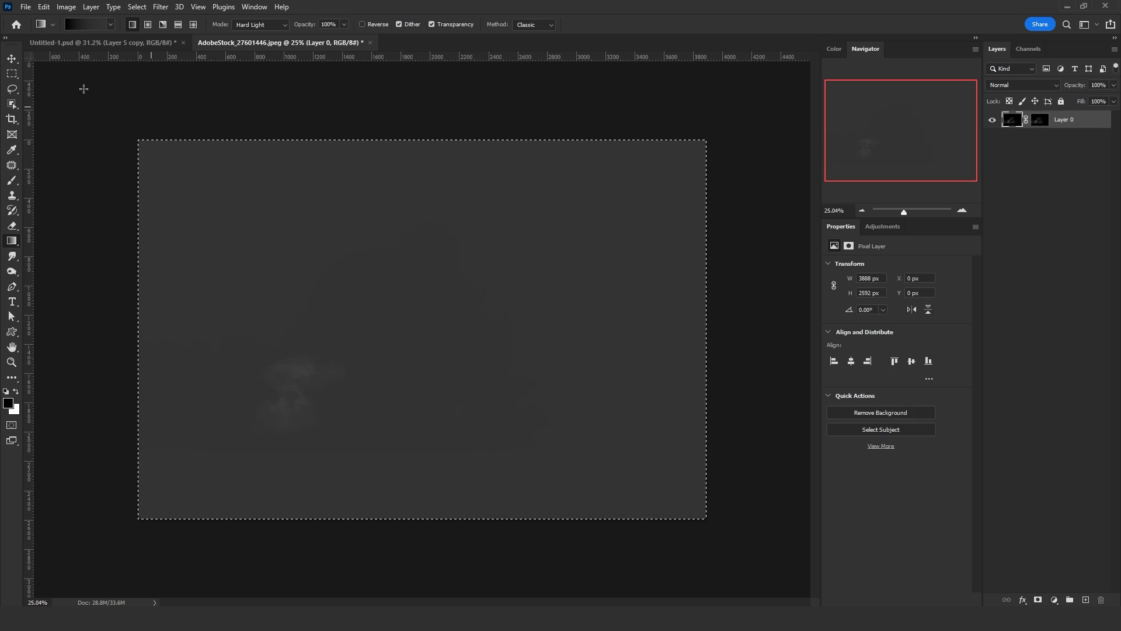
pyautogui.rightClick(1040, 120)
pyautogui.click(1028, 157)
# Step: Brighten the extracted smoke with Hue/Saturation at +90 lightness and erase the wisps along its right edge
pyautogui.hotkey('ctrl', 'u')
pyautogui.moveTo(872, 348); pyautogui.dragTo(925, 350)
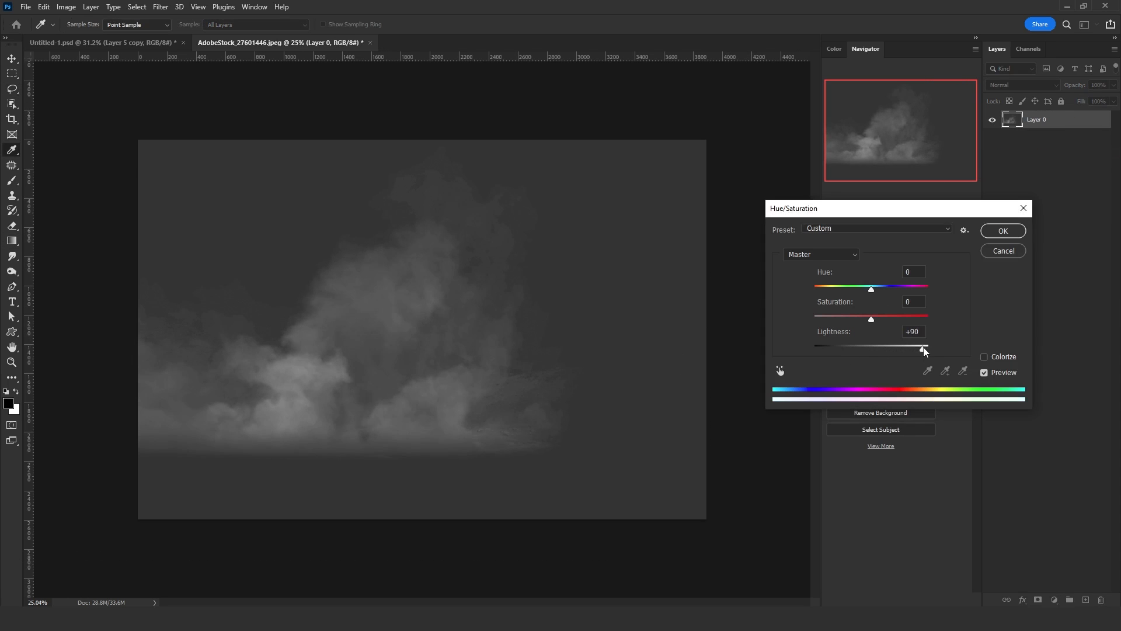
pyautogui.click(988, 233)
pyautogui.press('e')
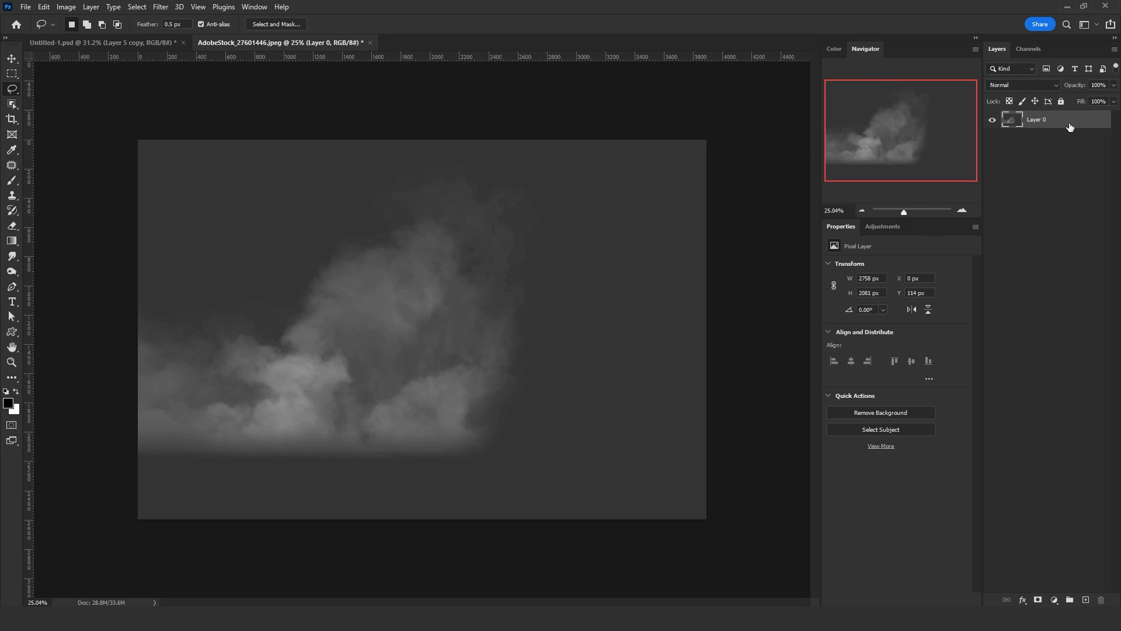
# Step: Duplicate the extracted smoke layer and name it Smoke
pyautogui.moveTo(1084, 596); pyautogui.dragTo(1085, 598)
pyautogui.write('sm')
pyautogui.press('Escape')
pyautogui.hotkey('ctrl', '+')
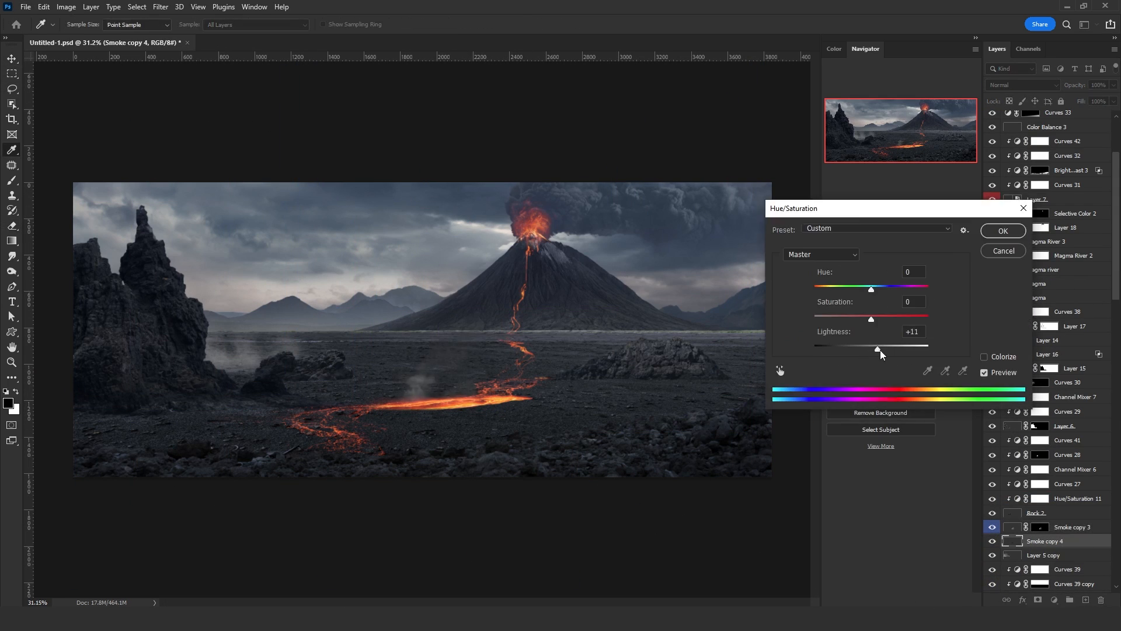
# Step: Merge the brightened smoke above the magma pool into one layer and clip a Curves adjustment to it
pyautogui.rightClick(1065, 561)
pyautogui.click(1069, 496)
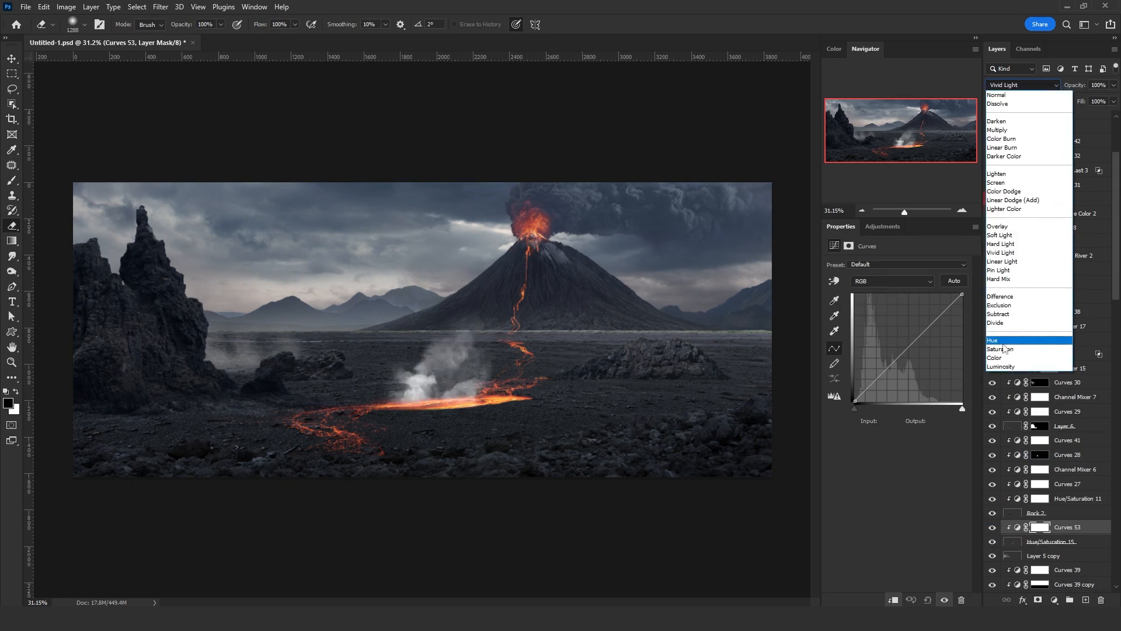
pyautogui.write('5')
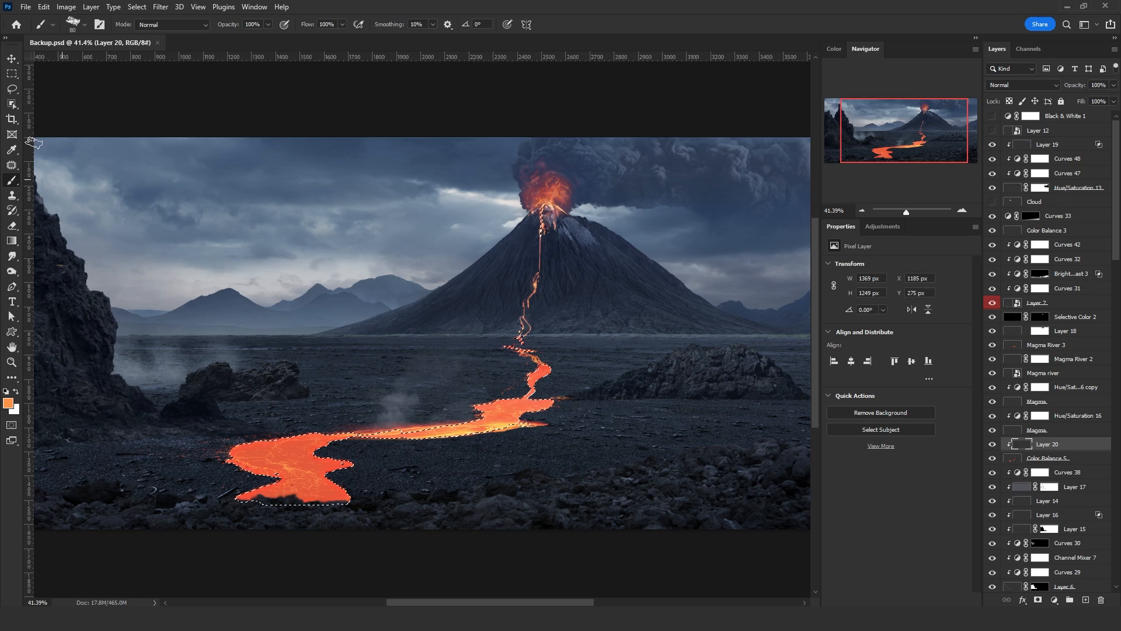
# Step: Contract the selection around the magma river on Layer 20
pyautogui.click(12, 89)
pyautogui.rightClick(338, 314)
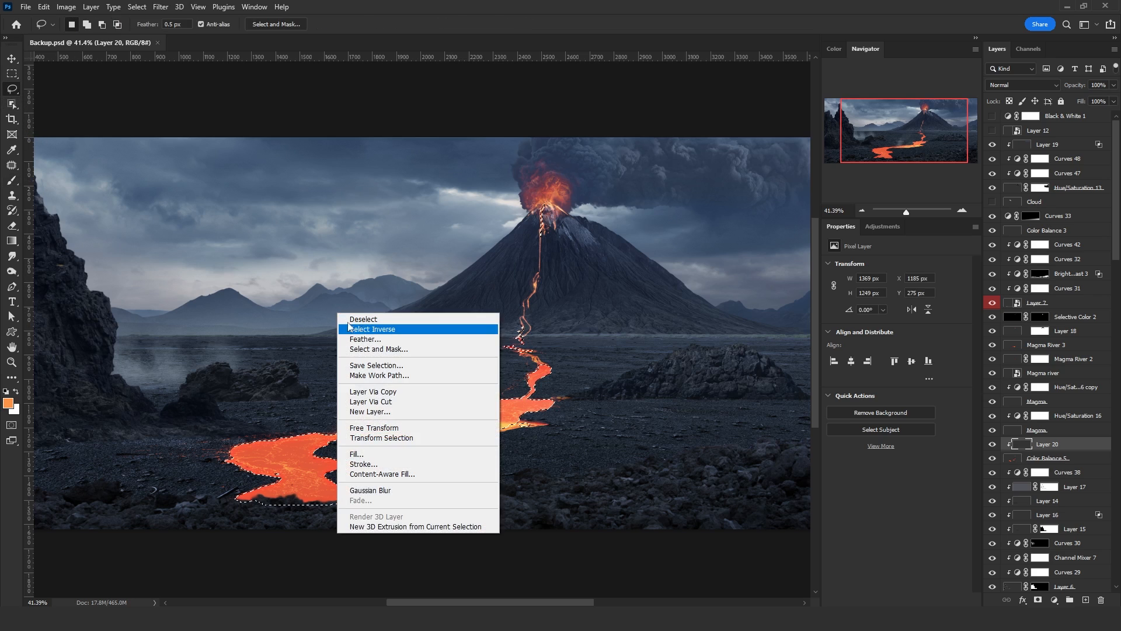
pyautogui.press('Escape')
pyautogui.rightClick(328, 398)
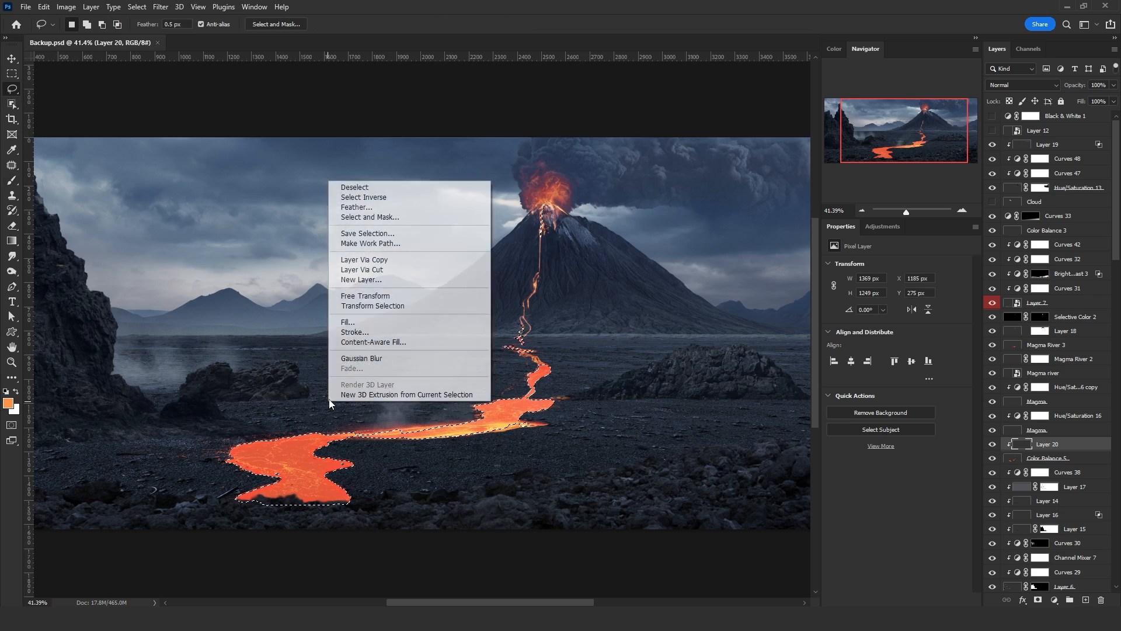
pyautogui.click(156, 7)
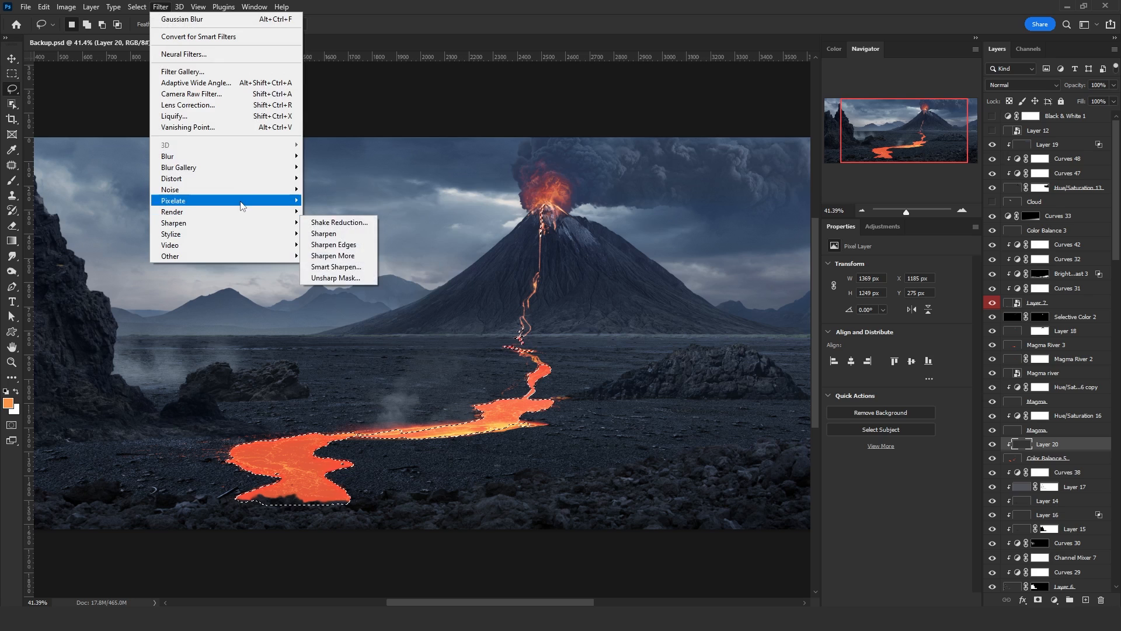
pyautogui.press('Left')
pyautogui.moveTo(232, 183)
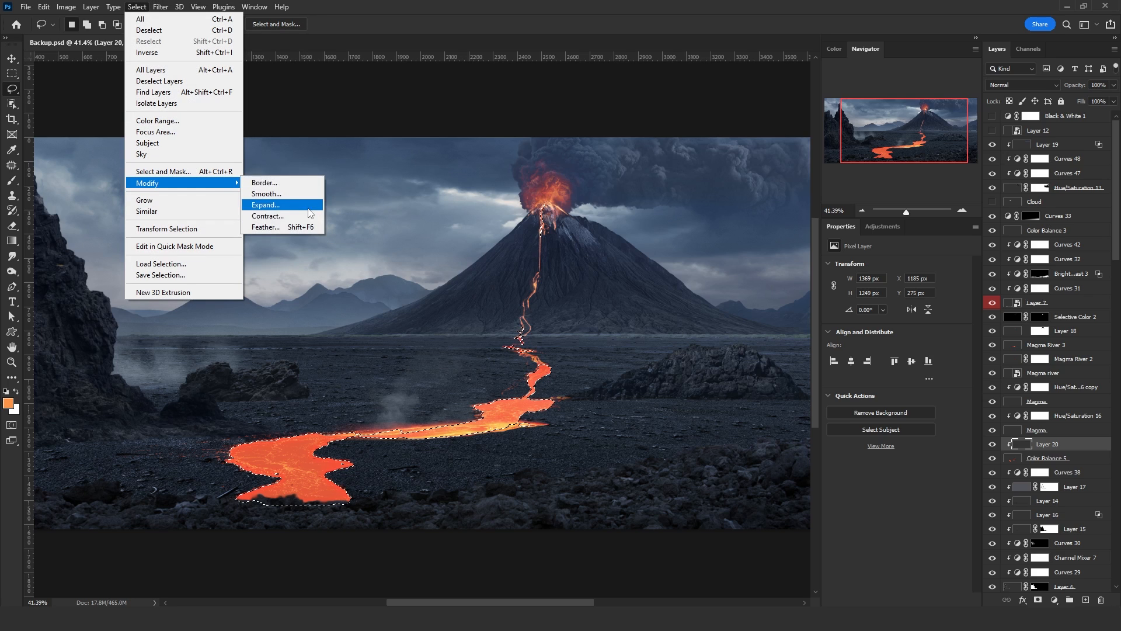
pyautogui.click(310, 216)
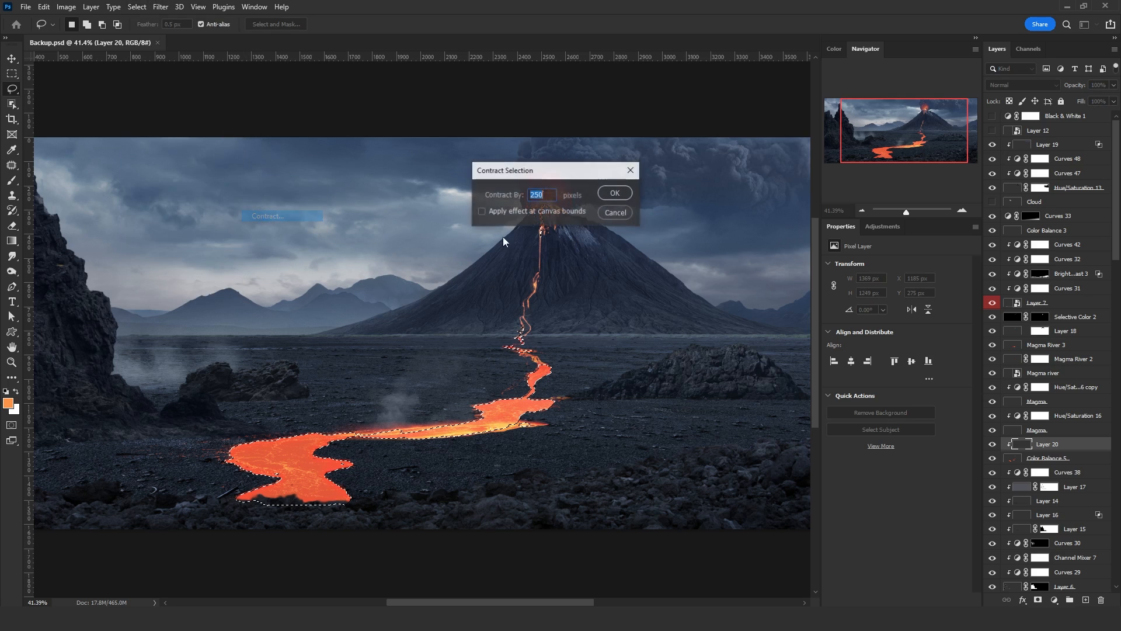
pyautogui.click(611, 190)
# Step: Try to feather the contracted magma river selection by 50 pixels
pyautogui.click(159, 7)
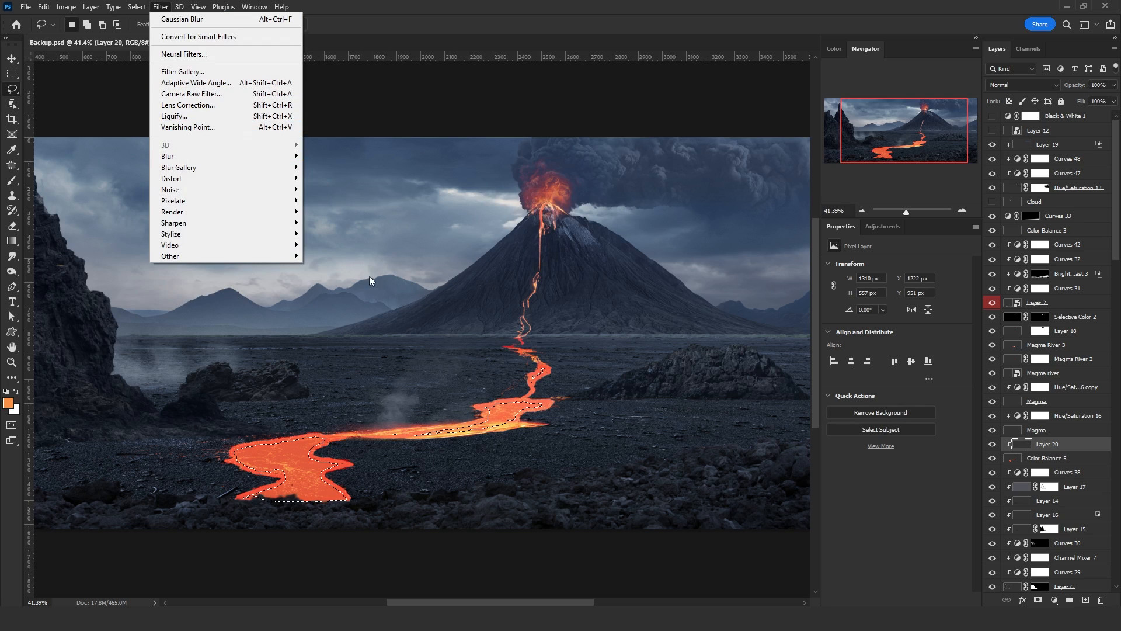
pyautogui.rightClick(429, 381)
pyautogui.click(478, 410)
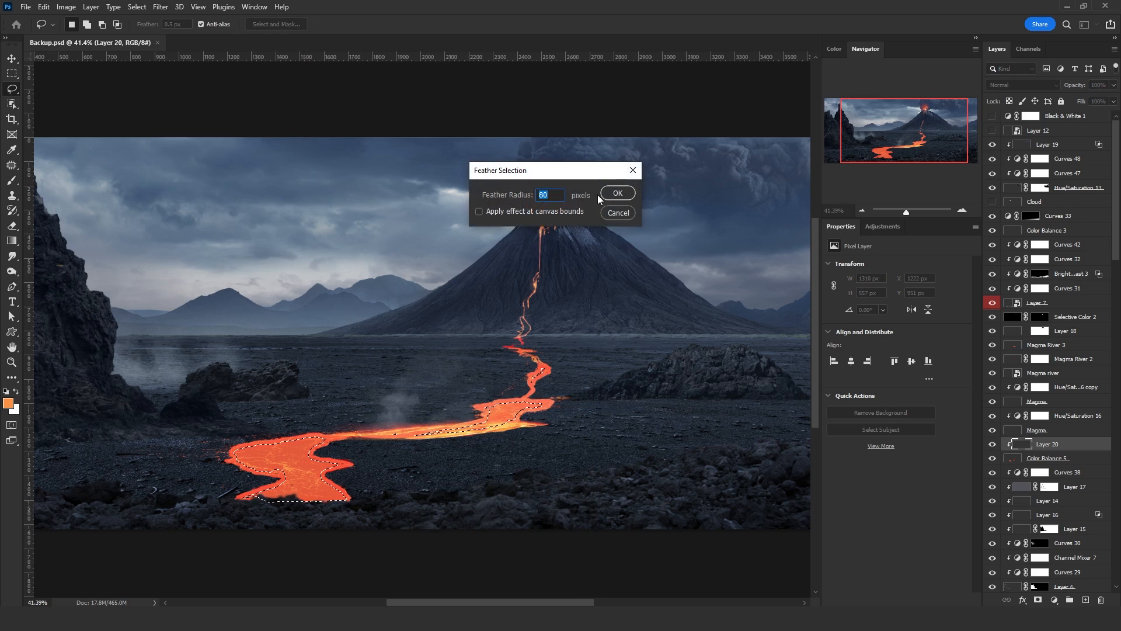
pyautogui.write('5')
pyautogui.click(612, 192)
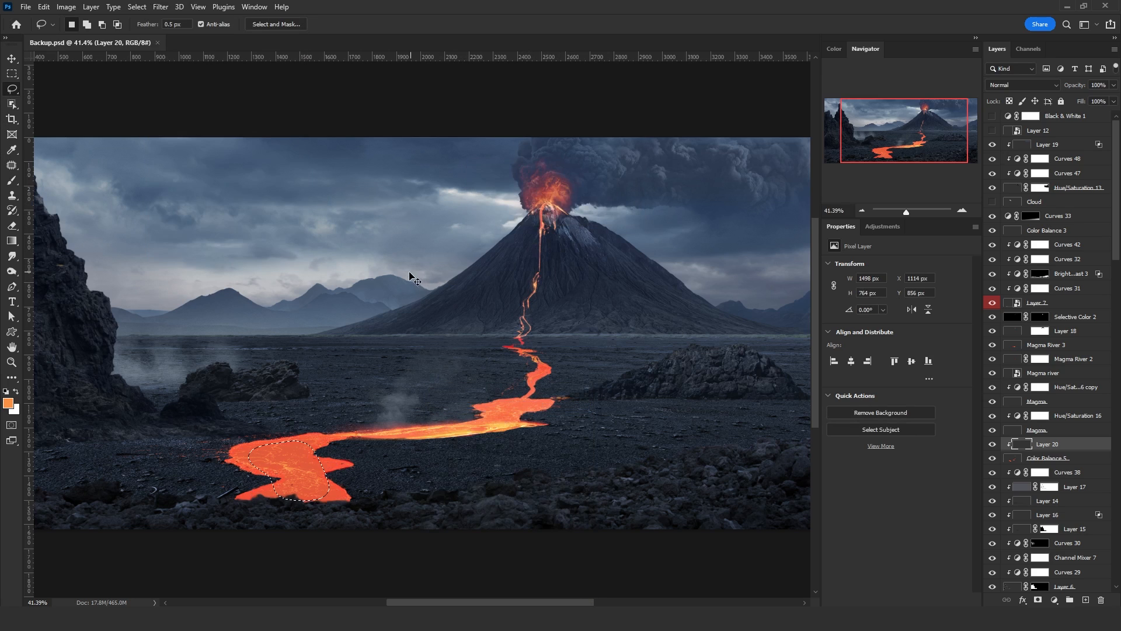
# Step: Feather the contracted magma river selection again and fill it with the orange foreground colour on Layer 20 using the Paint Bucket
pyautogui.rightClick(402, 278)
pyautogui.click(447, 306)
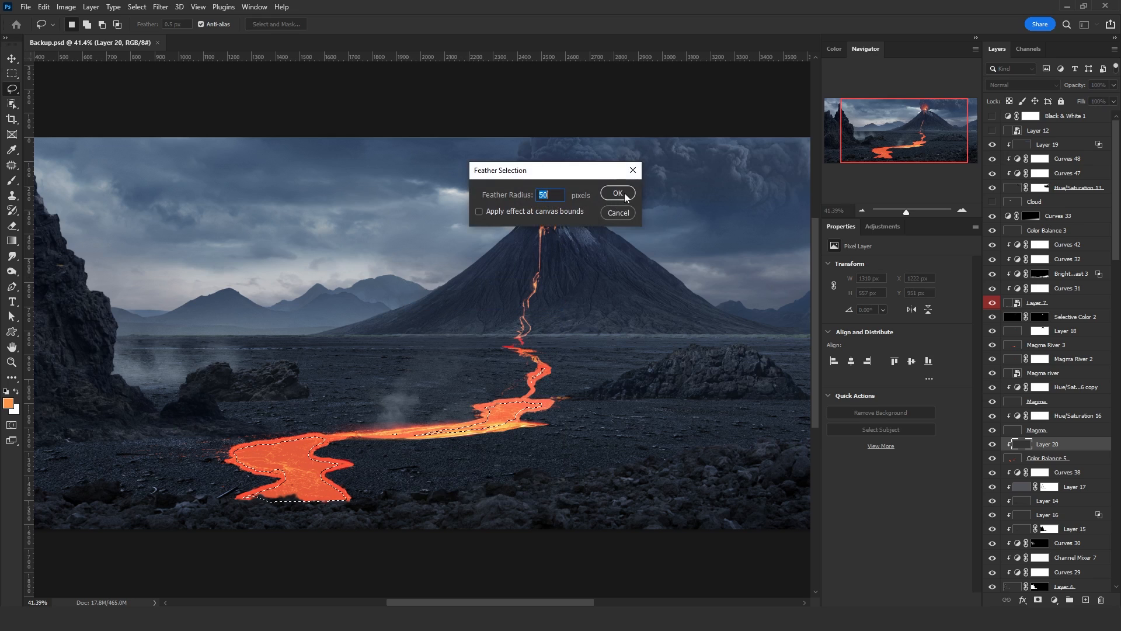
pyautogui.click(615, 192)
pyautogui.rightClick(11, 241)
pyautogui.click(44, 254)
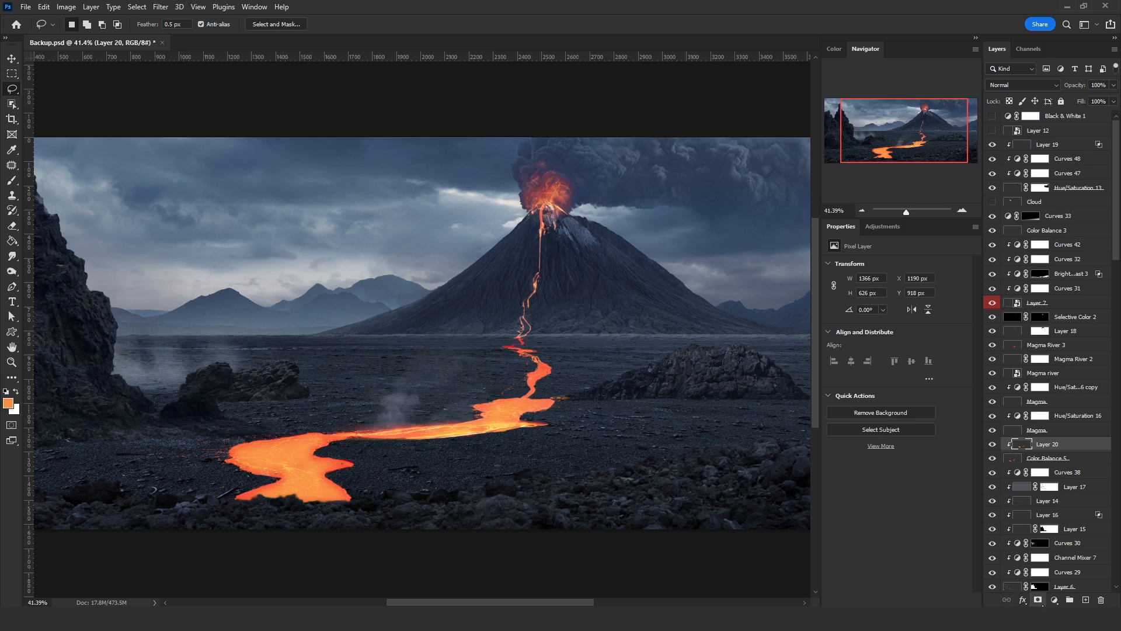
# Step: Add a layer mask to Layer 20, view the mask alone, and fill it with black
pyautogui.click(1038, 599)
pyautogui.keyDown('alt'); pyautogui.click(1050, 445); pyautogui.keyUp('alt')
pyautogui.click(1036, 444)
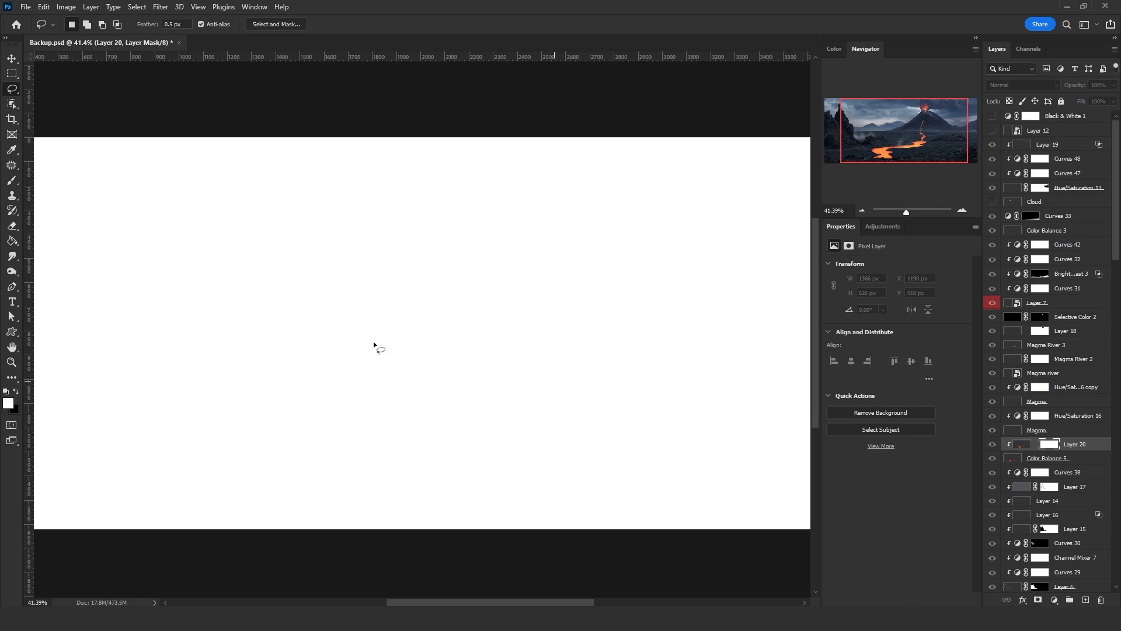
pyautogui.hotkey('shift', 'BackSpace')
pyautogui.click(509, 278)
# Step: Render Difference Clouds on Layer 20's mask, repeat the filter to build up veins, and invert the mask
pyautogui.click(161, 6)
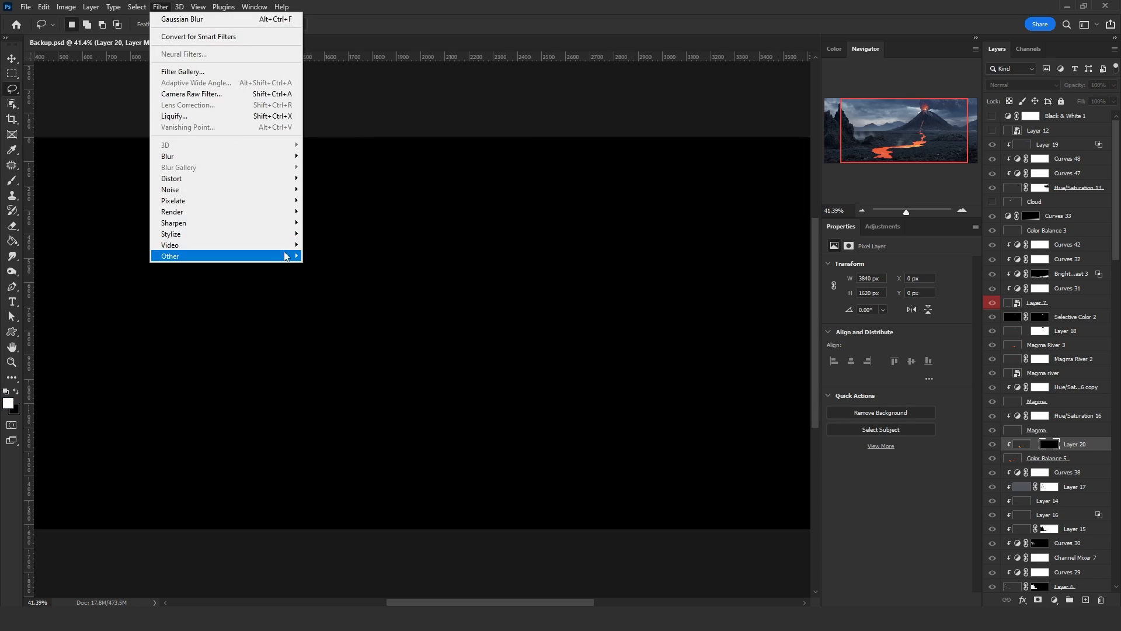
pyautogui.moveTo(287, 218)
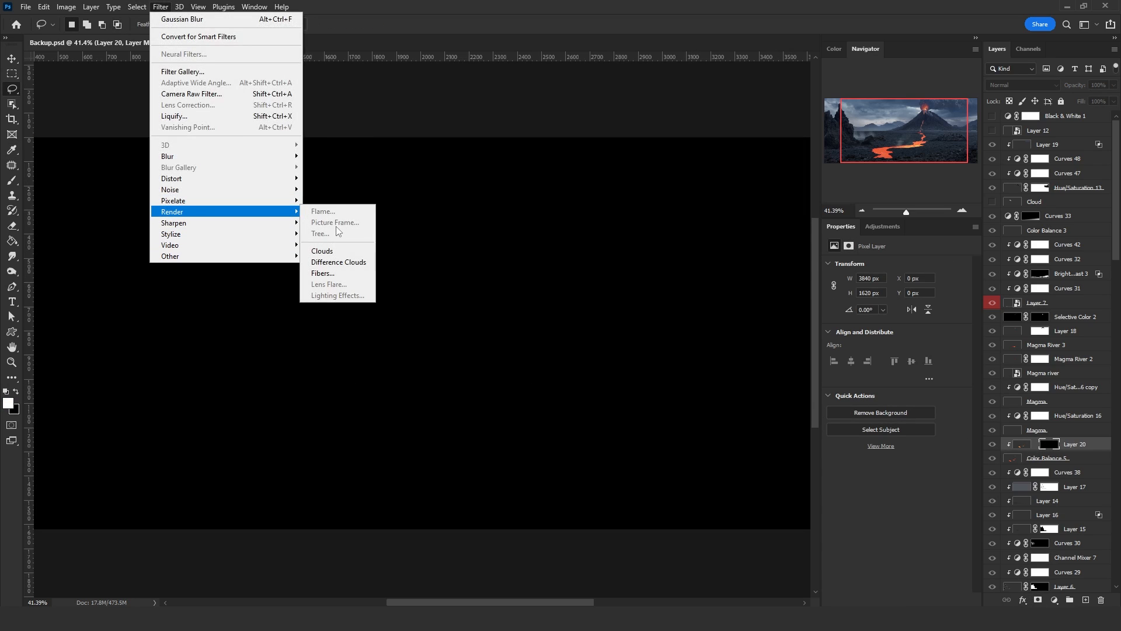
pyautogui.click(349, 264)
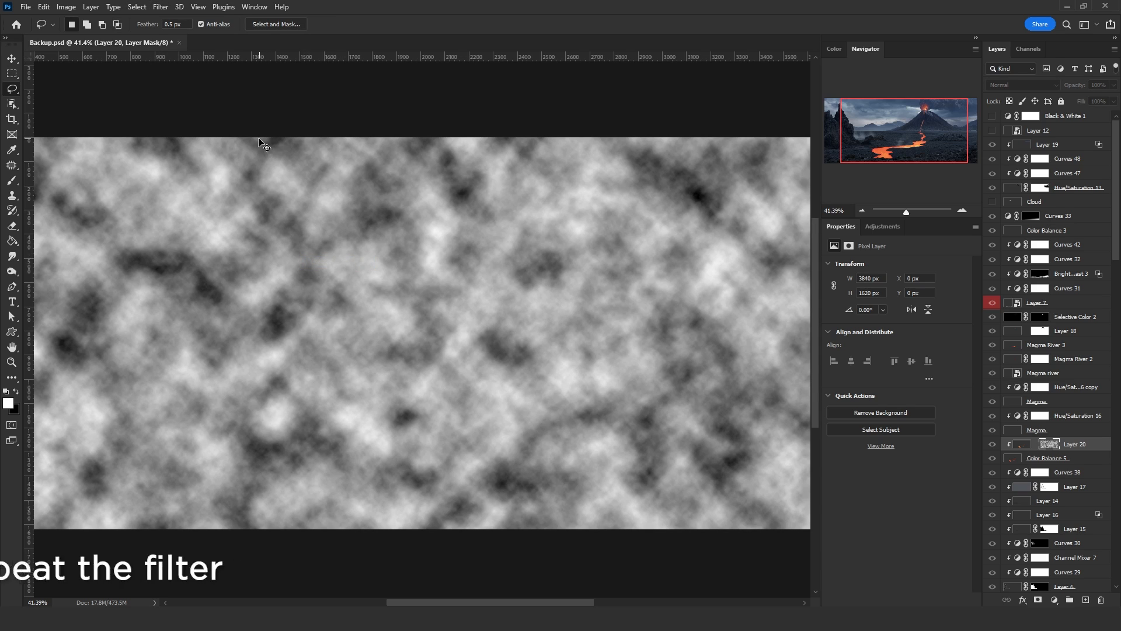
pyautogui.hotkey('ctrl', 'alt', 'f')
pyautogui.hotkey('ctrl', 'i')
# Step: Try darkening the clouds mask's midtones with Levels and compare the mask with its inverse
pyautogui.hotkey('ctrl', 'l')
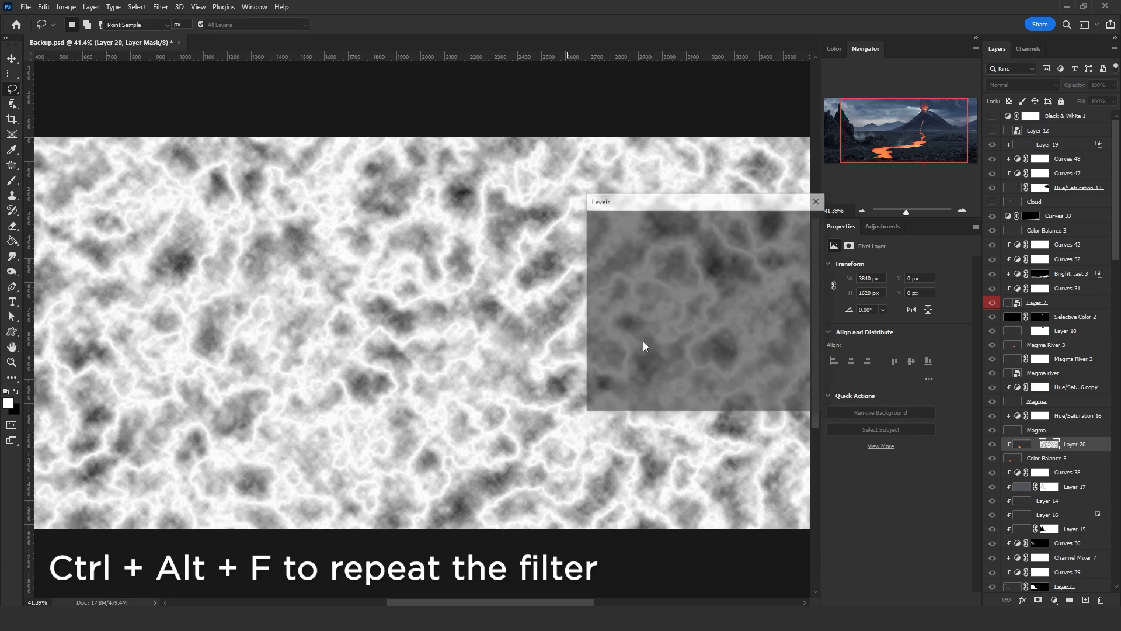
pyautogui.moveTo(675, 331); pyautogui.dragTo(739, 337)
pyautogui.click(794, 225)
pyautogui.hotkey('ctrl', 'i')
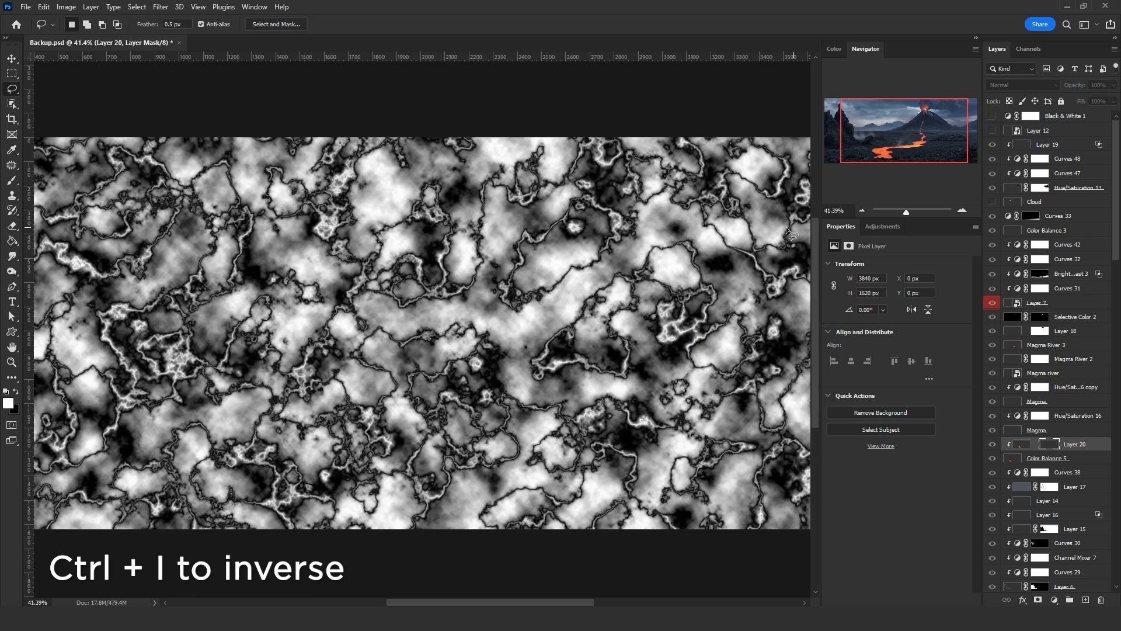
pyautogui.hotkey('ctrl', 'i')
pyautogui.hotkey('ctrl', 'i')
pyautogui.hotkey('ctrl', 'l')
pyautogui.click(806, 244)
# Step: Invert the clouds mask and set its Levels midtone input to 0.17
pyautogui.hotkey('ctrl', 'i')
pyautogui.hotkey('ctrl', 'l')
pyautogui.moveTo(674, 332); pyautogui.dragTo(732, 336)
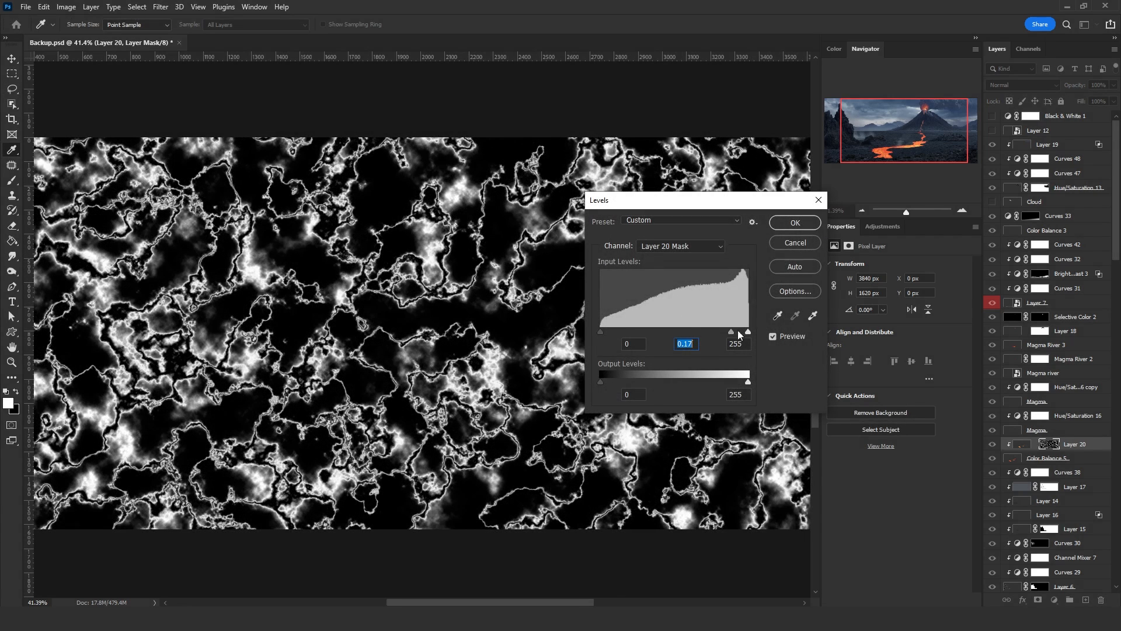
pyautogui.click(792, 223)
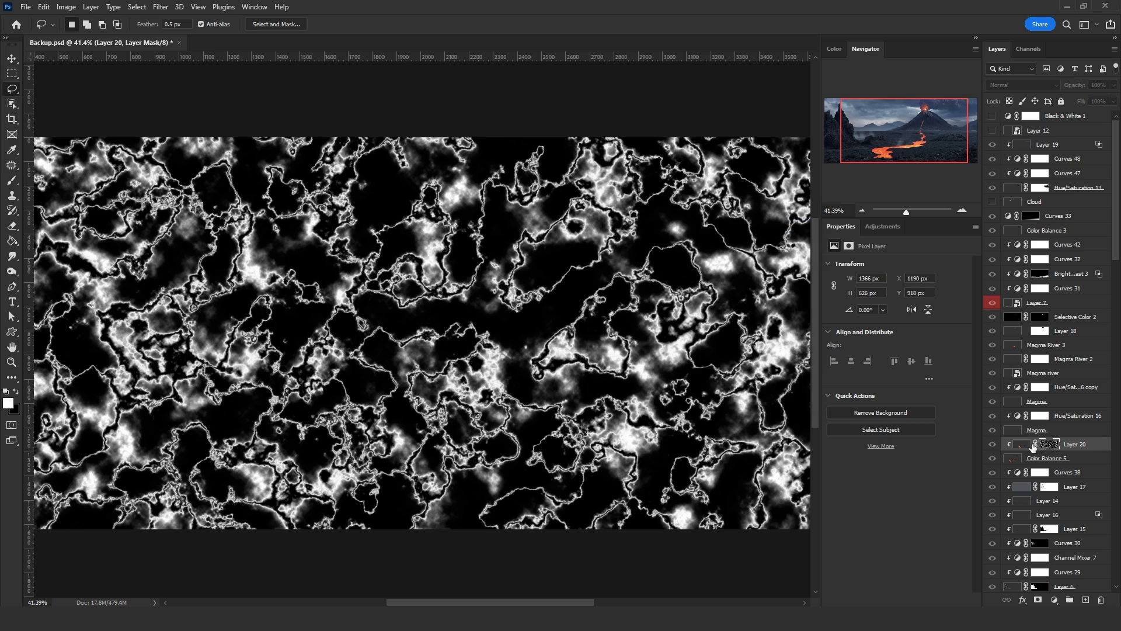
# Step: Return to the image and scale the vein mask to about 1434 × 188 px over the foreground magma pool
pyautogui.keyDown('alt'); pyautogui.click(1049, 444); pyautogui.keyUp('alt')
pyautogui.hotkey('ctrl', 't')
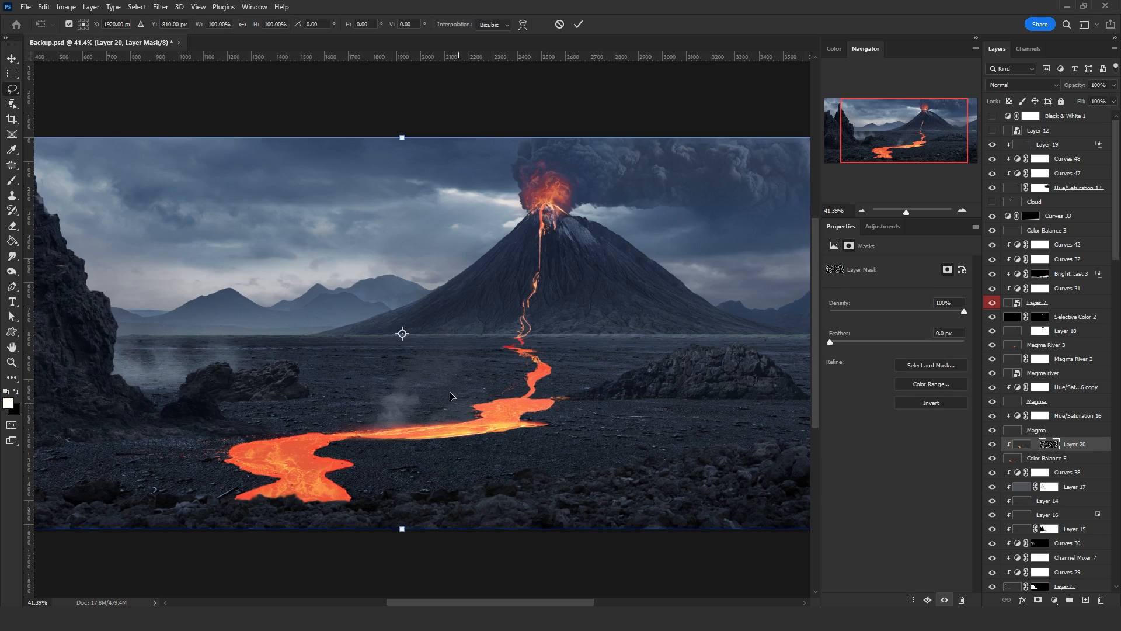
pyautogui.moveTo(406, 137); pyautogui.dragTo(352, 508)
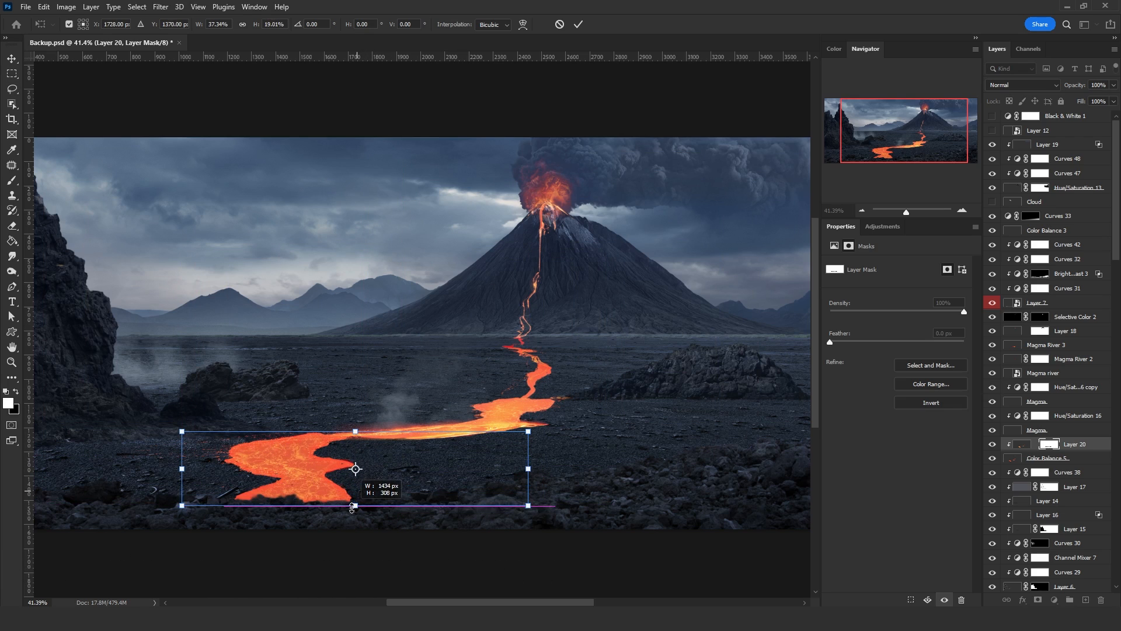
pyautogui.moveTo(362, 445); pyautogui.dragTo(362, 455)
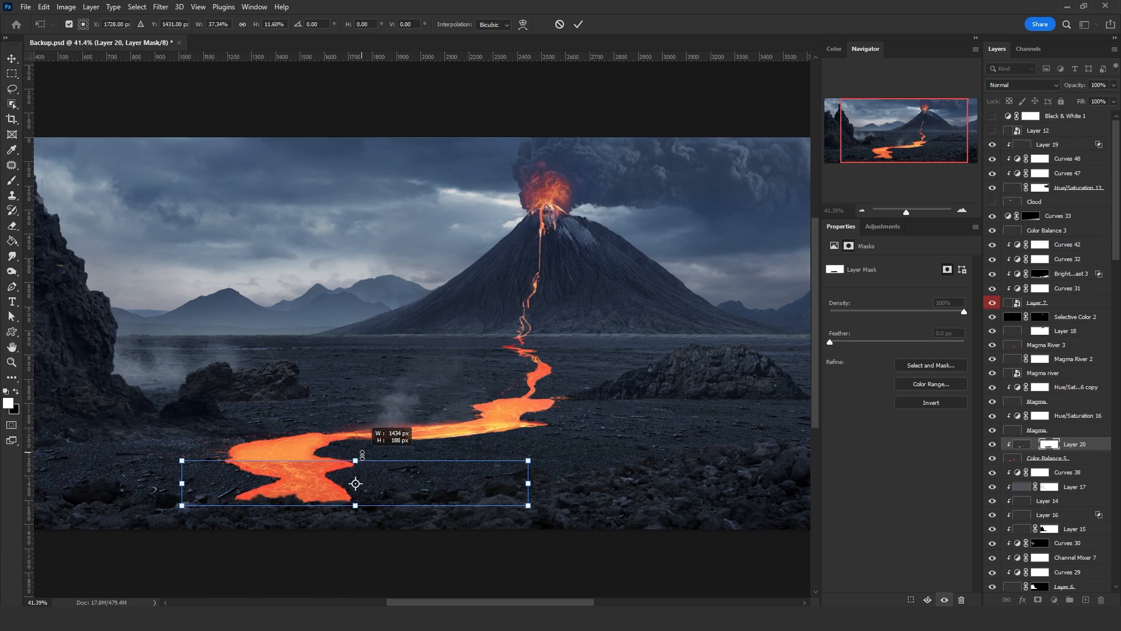
pyautogui.press('Return')
# Step: Load Layer 20's mask as a selection and invert it to isolate the vein texture
pyautogui.press('l')
pyautogui.scroll(1, 263, 500)
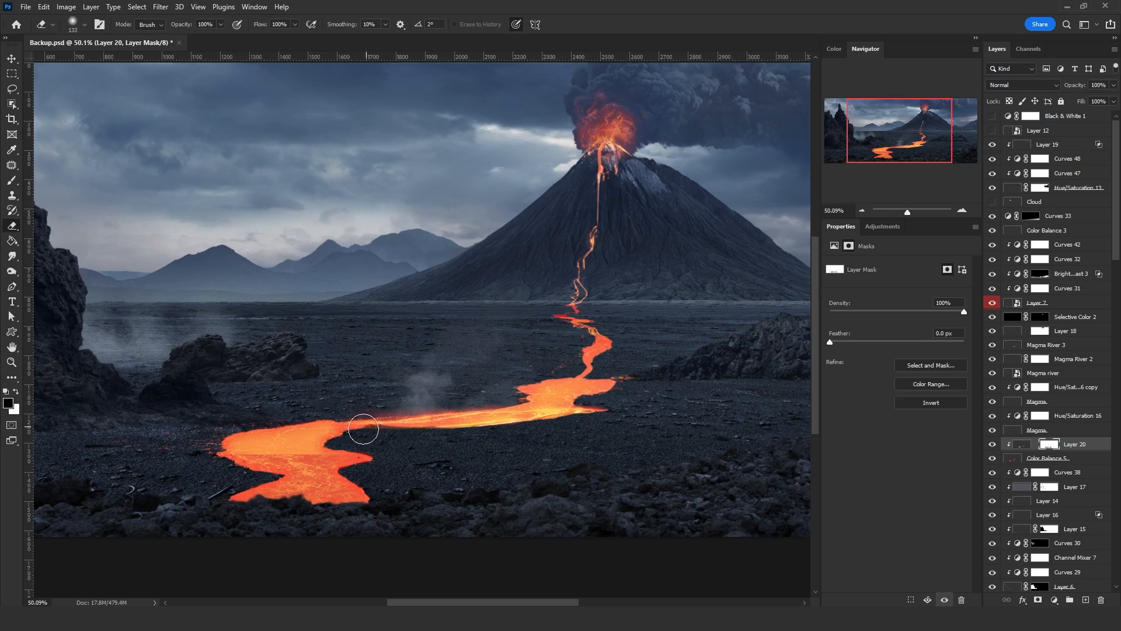
pyautogui.keyDown('ctrl'); pyautogui.click(1046, 446); pyautogui.keyUp('ctrl')
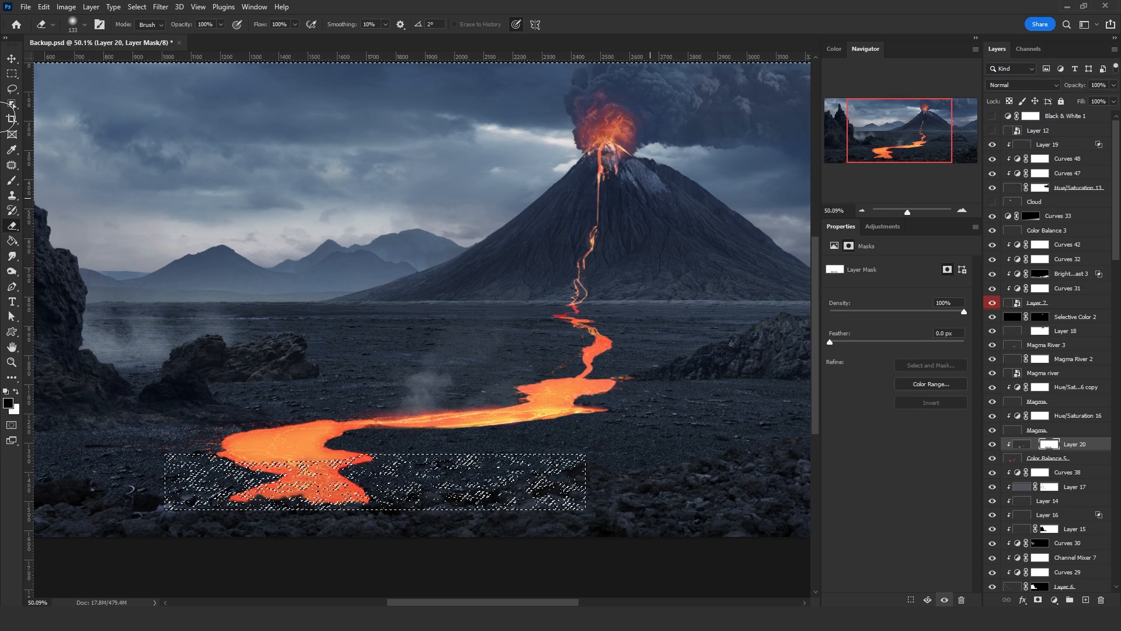
pyautogui.press('l')
pyautogui.rightClick(361, 272)
pyautogui.click(407, 289)
pyautogui.press('v')
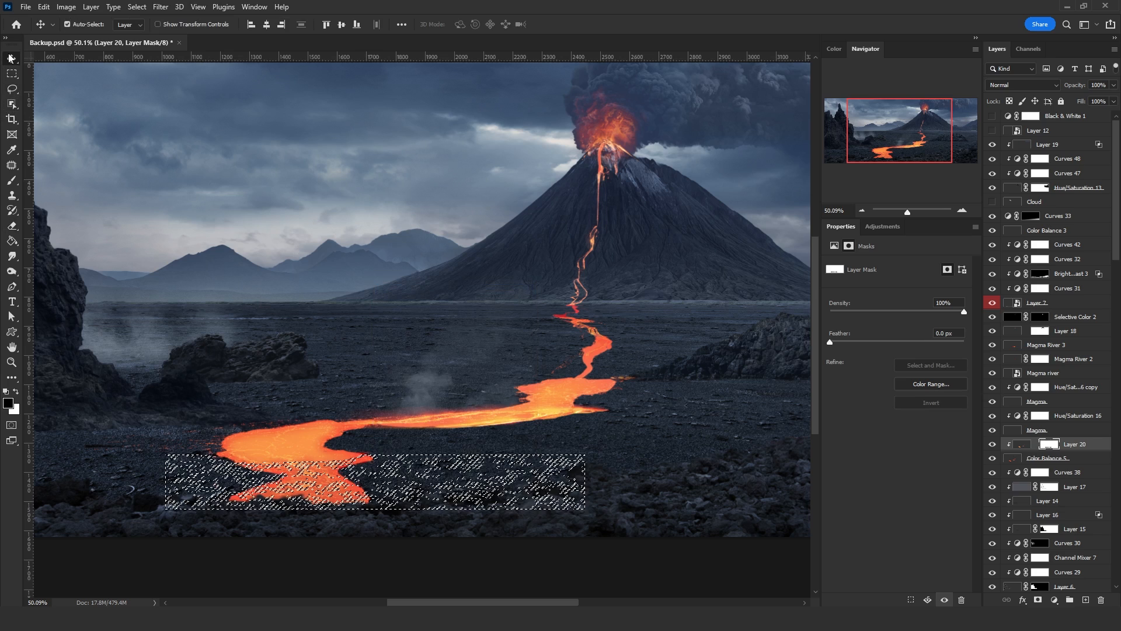
# Step: Duplicate the selected vein texture within the mask along the river up to the distant stream, reduce its height there, and deselect
pyautogui.moveTo(320, 472); pyautogui.dragTo(316, 435)
pyautogui.moveTo(414, 450); pyautogui.dragTo(665, 330)
pyautogui.hotkey('ctrl', 't')
pyautogui.moveTo(595, 324); pyautogui.dragTo(605, 344)
pyautogui.press('Return')
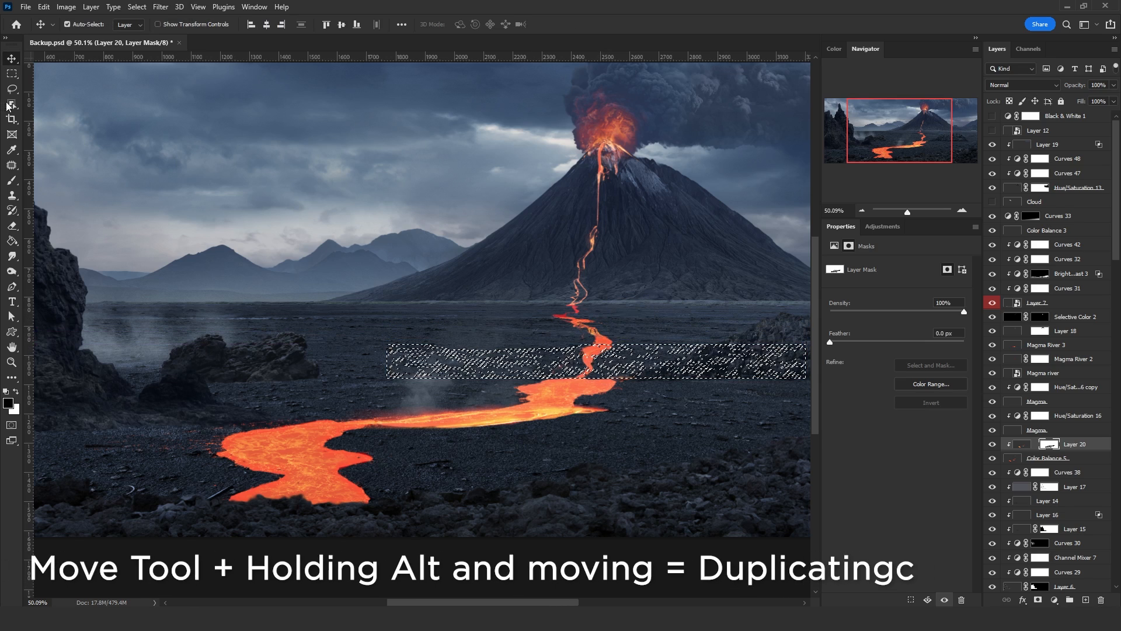
pyautogui.click(12, 90)
pyautogui.hotkey('ctrl', 'd')
# Step: Raise the shadow input level of Layer 20's mask with Levels to refine the magma veins
pyautogui.scroll(7, 273, 489)
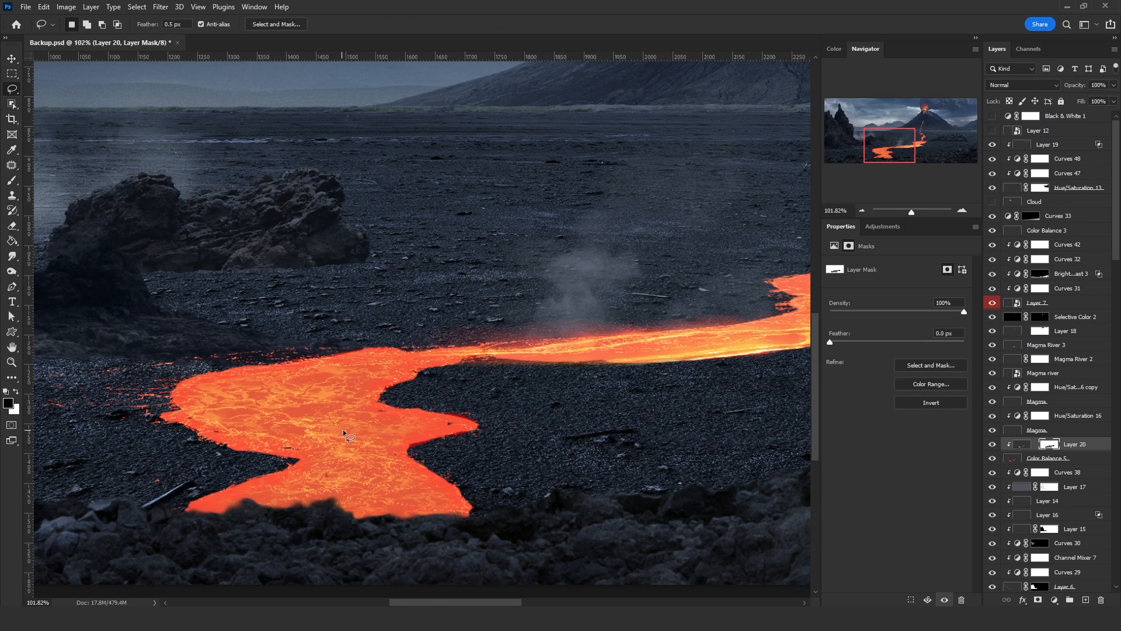
pyautogui.scroll(3, 353, 432)
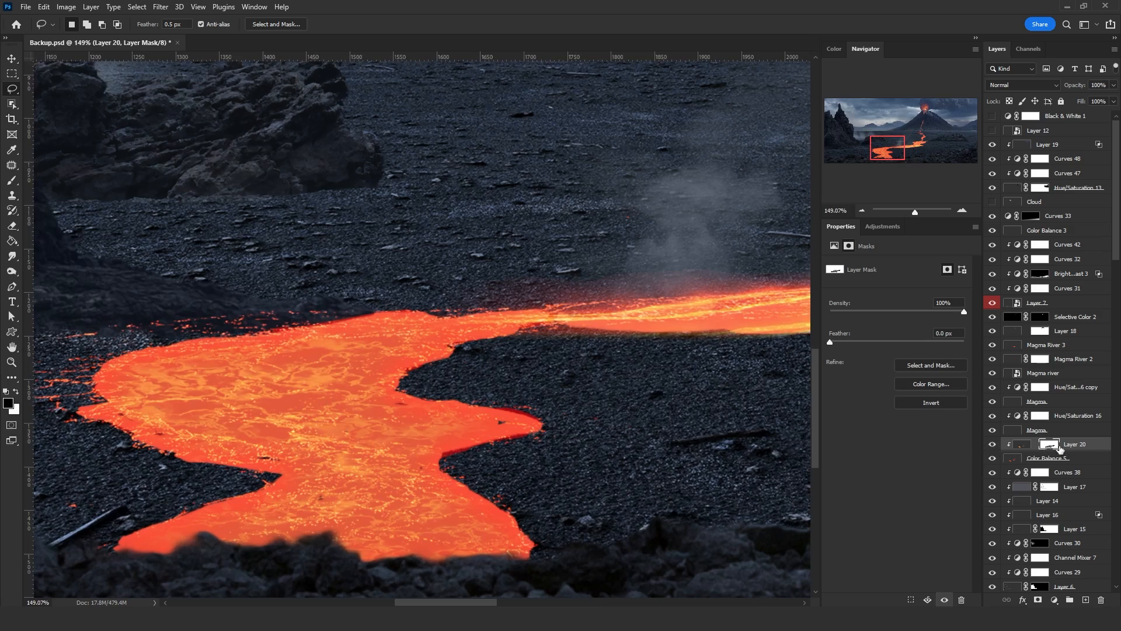
pyautogui.hotkey('ctrl', 'l')
pyautogui.moveTo(716, 332); pyautogui.dragTo(703, 331)
pyautogui.hotkey('ctrl', 'z')
pyautogui.moveTo(602, 332); pyautogui.dragTo(657, 331)
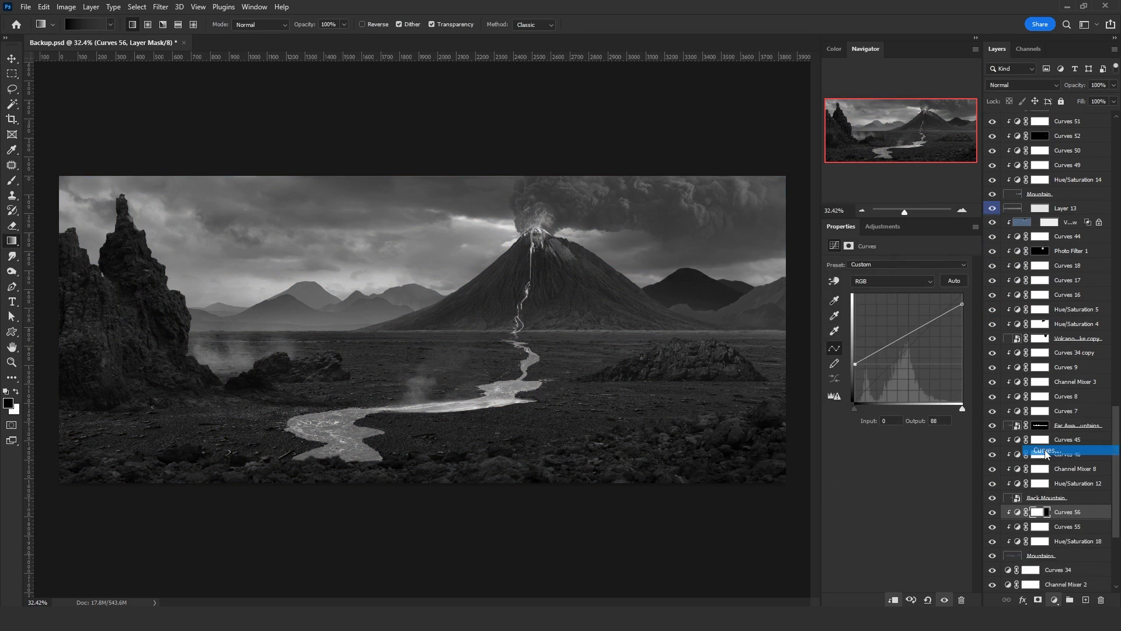
# Step: Add another Curves adjustment above the Curves 56 layer
pyautogui.click(1058, 455)
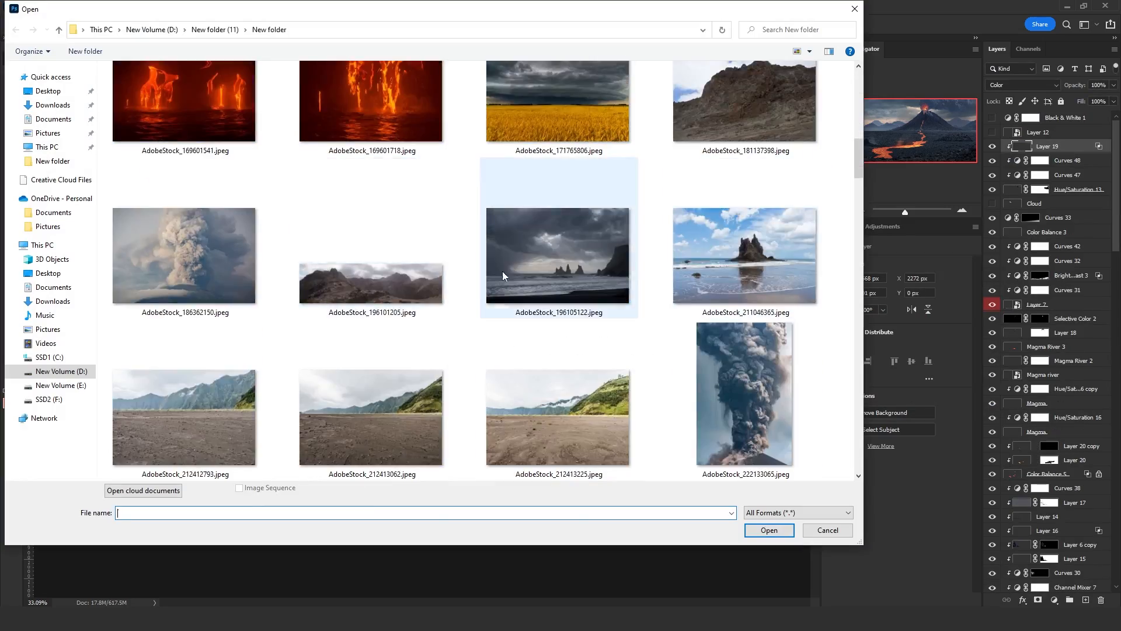
# Step: Find a rock photo in the stock folder and move the mirrored Rock layer to the right side of the landscape
pyautogui.scroll(-5, 422, 348)
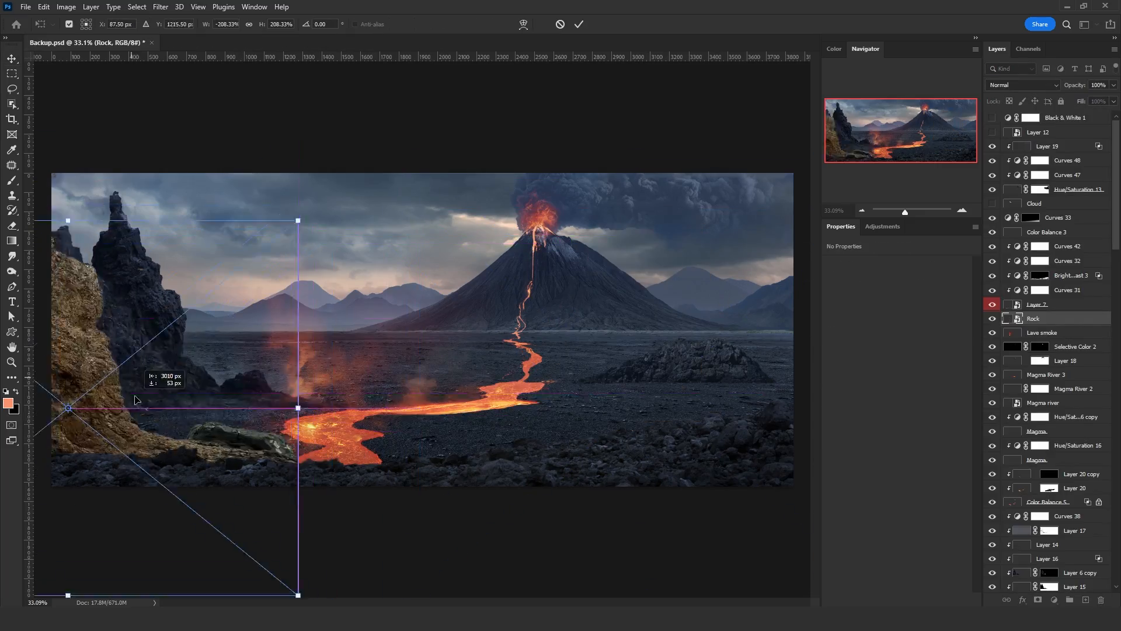
pyautogui.moveTo(134, 399); pyautogui.dragTo(582, 390)
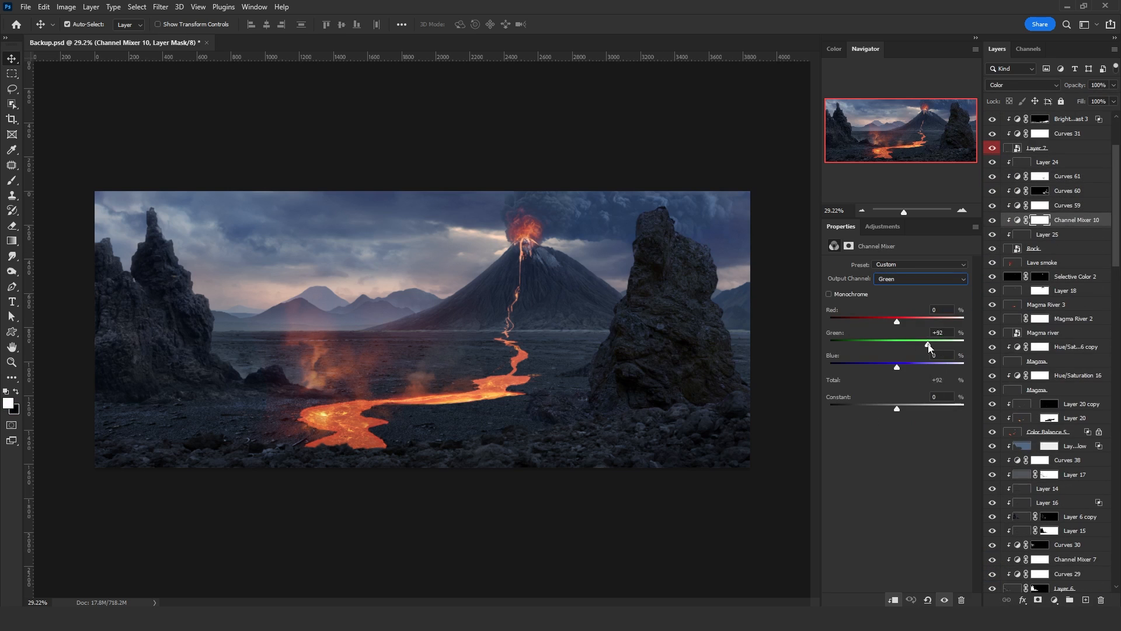
# Step: Set Green to +92 in the Green output channel of the rock's Channel Mixer and resize the properties area
pyautogui.moveTo(928, 347); pyautogui.dragTo(928, 346)
pyautogui.moveTo(876, 221); pyautogui.dragTo(874, 191)
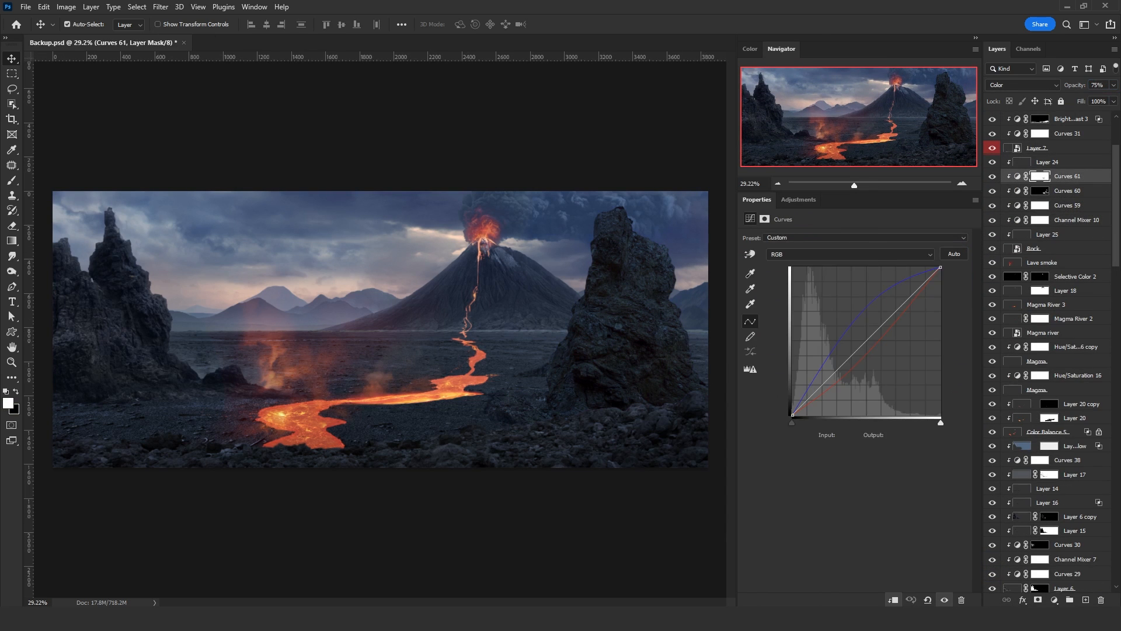
# Step: Paint an orange glow over the magma river on a new layer above the rock's adjustments and open its blend mode choices
pyautogui.click(1057, 251)
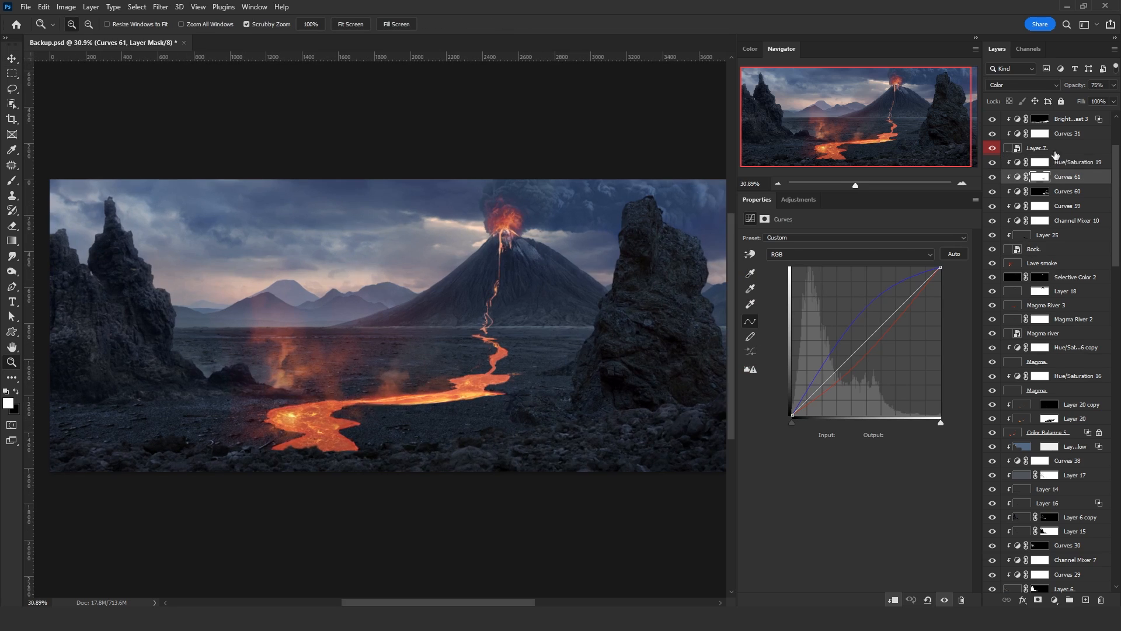
pyautogui.moveTo(304, 426); pyautogui.dragTo(338, 400)
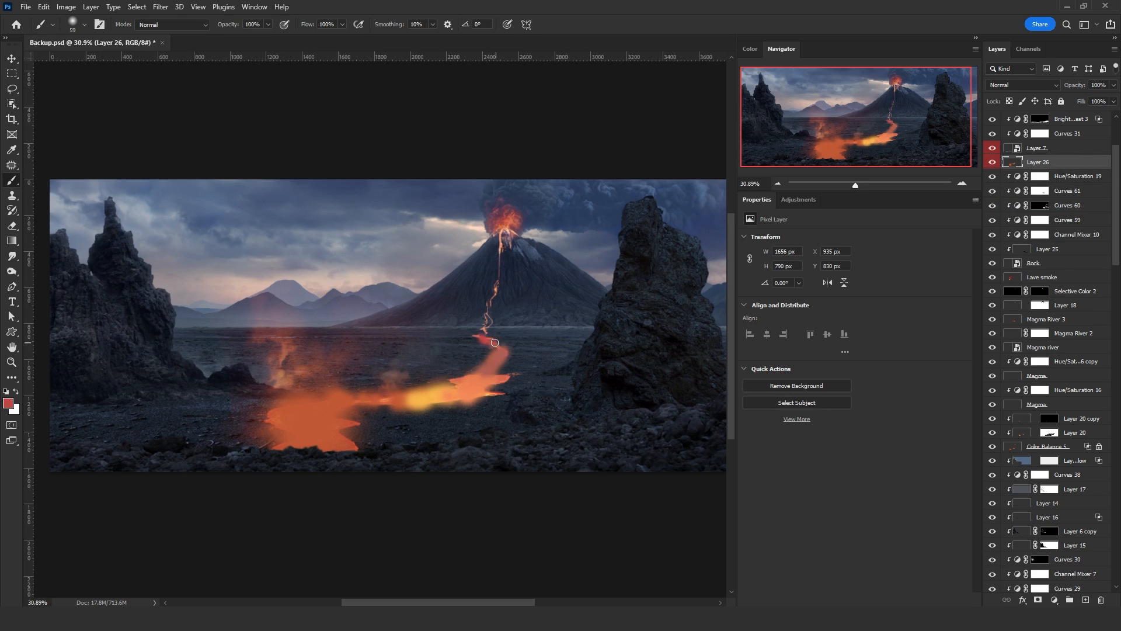
pyautogui.click(1022, 84)
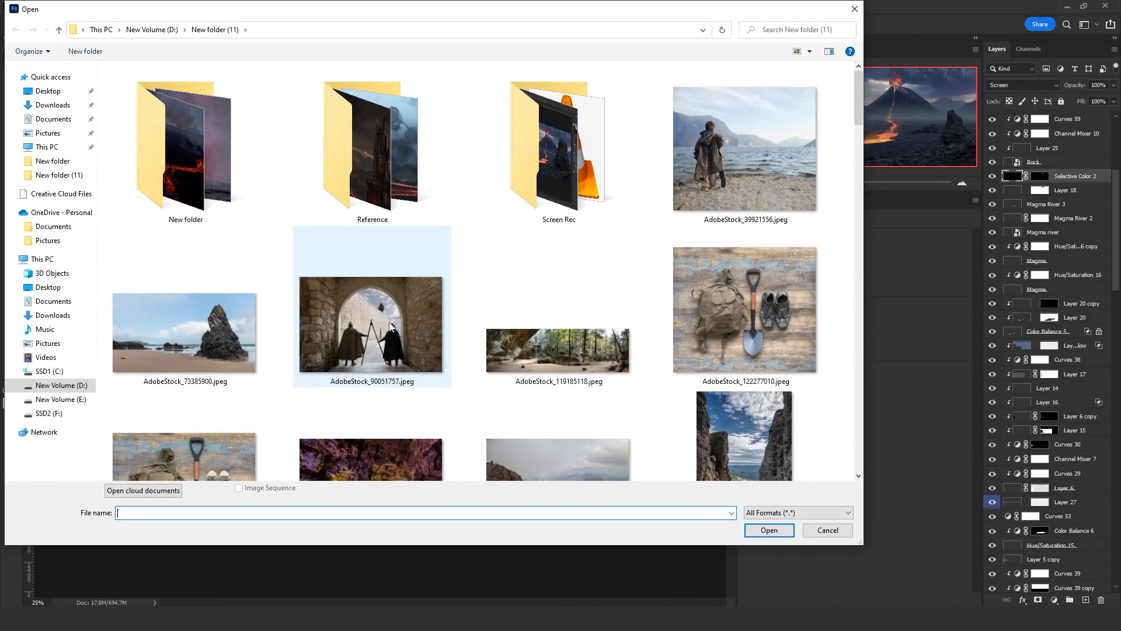
# Step: Open AdobeStock_90051757.jpeg, select its subject automatically, and open Select and Mask for the two cloaked figures
pyautogui.doubleClick(390, 326)
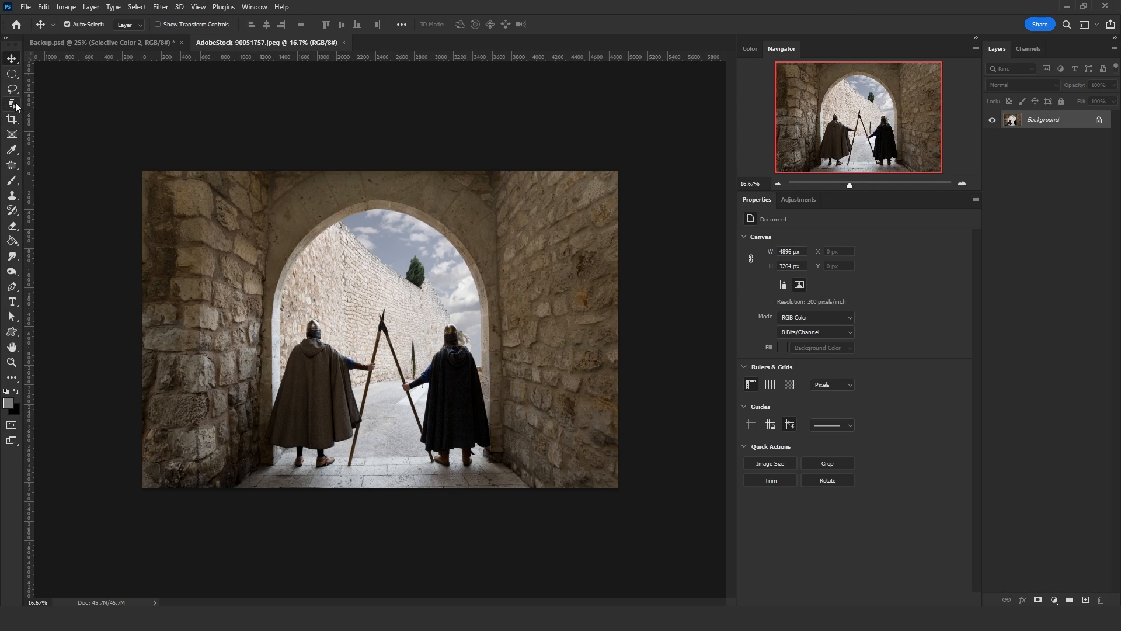
pyautogui.click(137, 7)
pyautogui.click(200, 145)
pyautogui.click(137, 7)
pyautogui.click(197, 171)
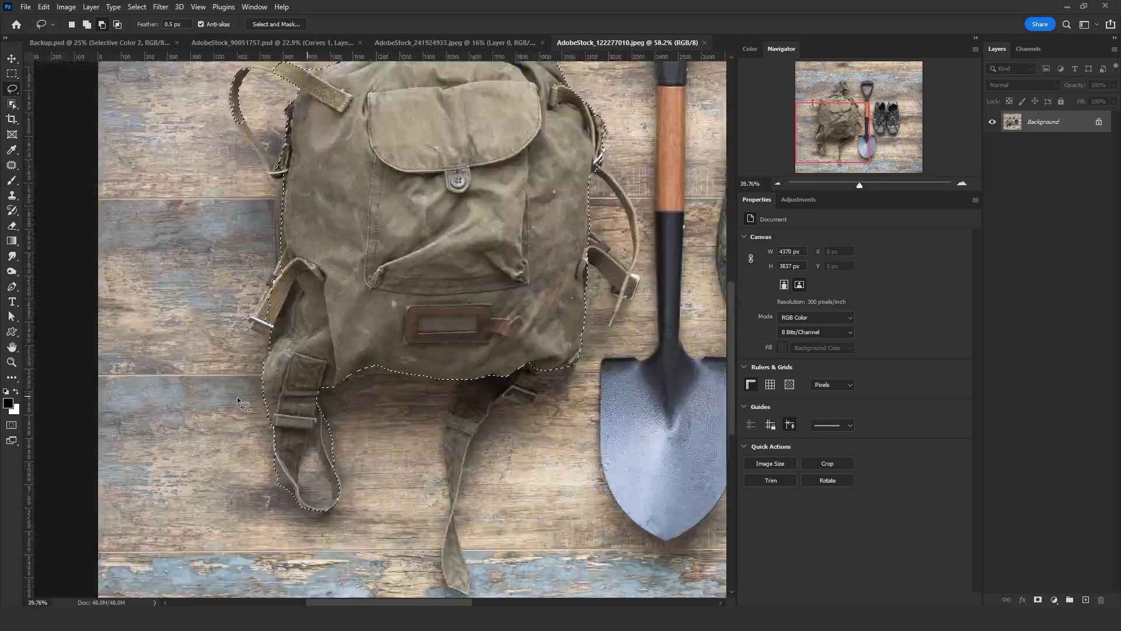
pyautogui.scroll(9, 239, 400)
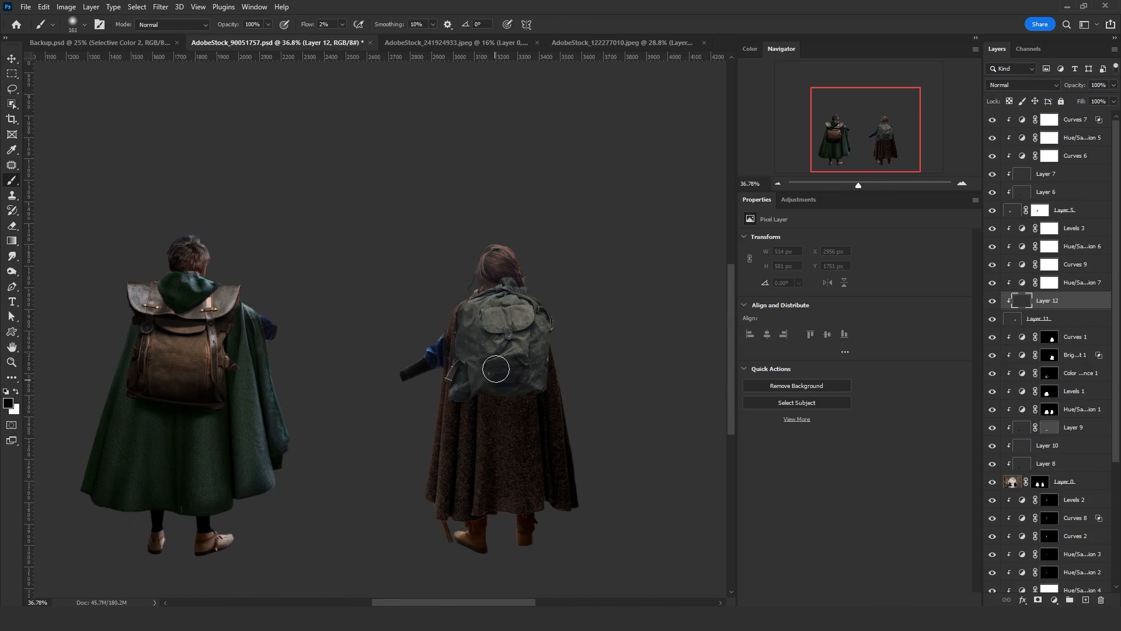
pyautogui.scroll(10, 490, 365)
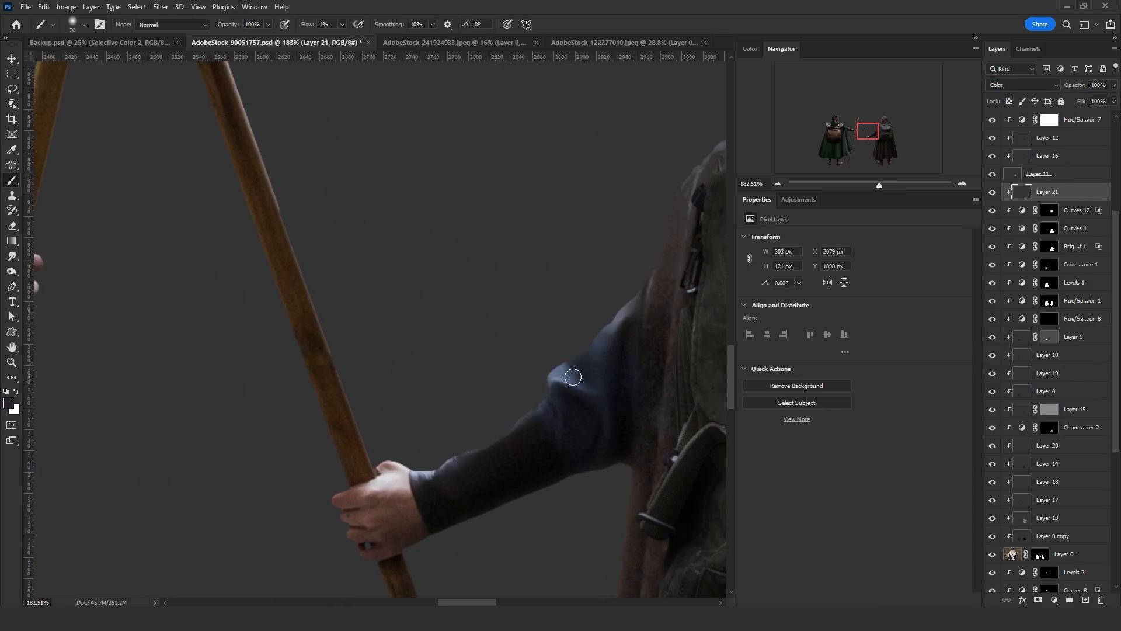
pyautogui.click(656, 173)
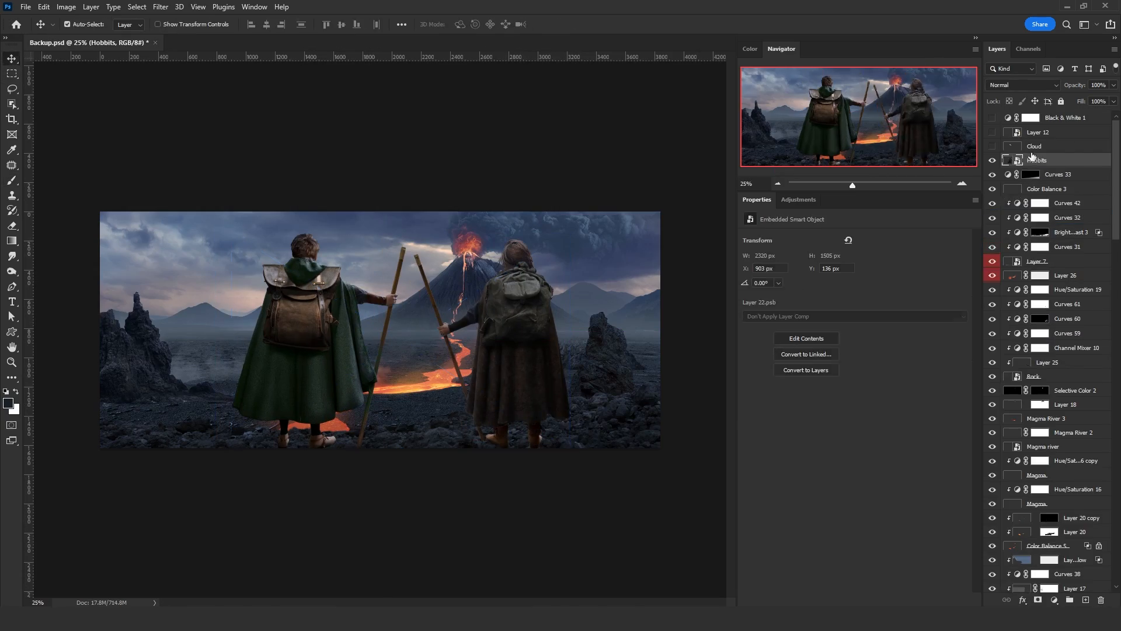
pyautogui.rightClick(1045, 114)
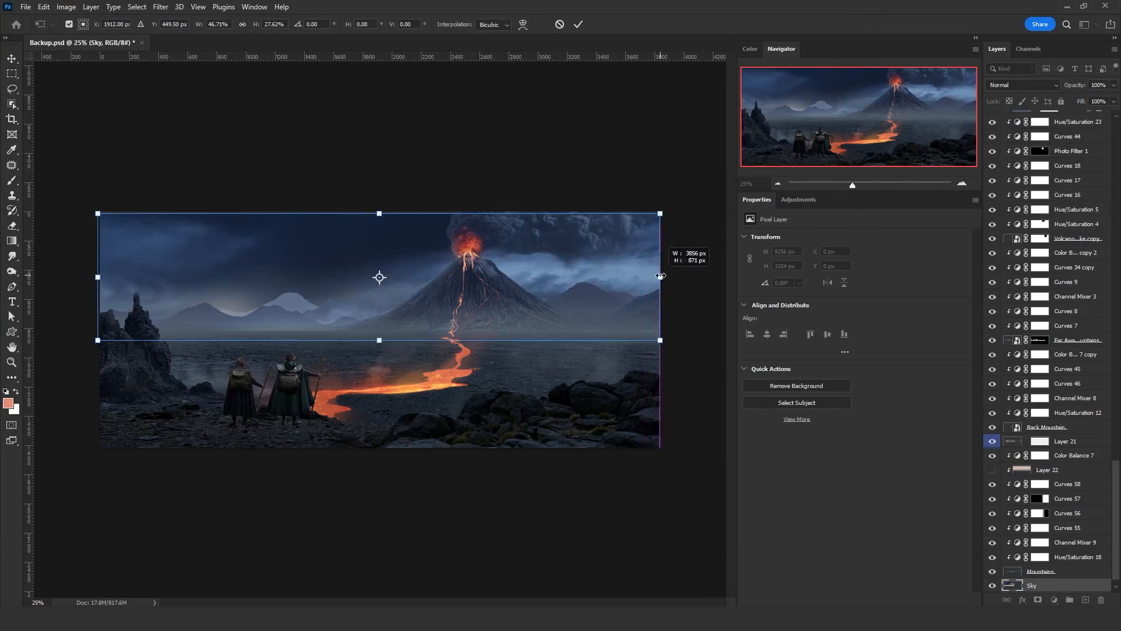
# Step: Stretch the Sky layer taller by extending its upper edge above the canvas and shift it upward
pyautogui.moveTo(380, 214); pyautogui.dragTo(379, 178)
pyautogui.moveTo(382, 311); pyautogui.dragTo(380, 286)
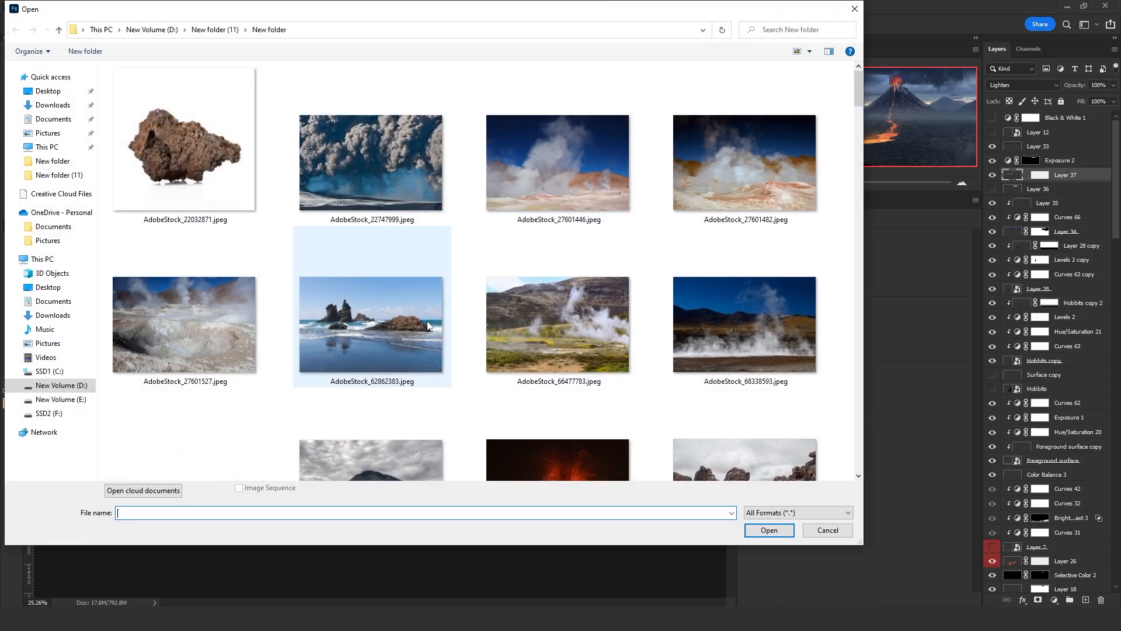
# Step: Open AdobeStock_22747999.jpeg from the stock folder and convert its Background into a regular layer
pyautogui.scroll(3, 445, 328)
pyautogui.scroll(5, 446, 327)
pyautogui.doubleClick(397, 146)
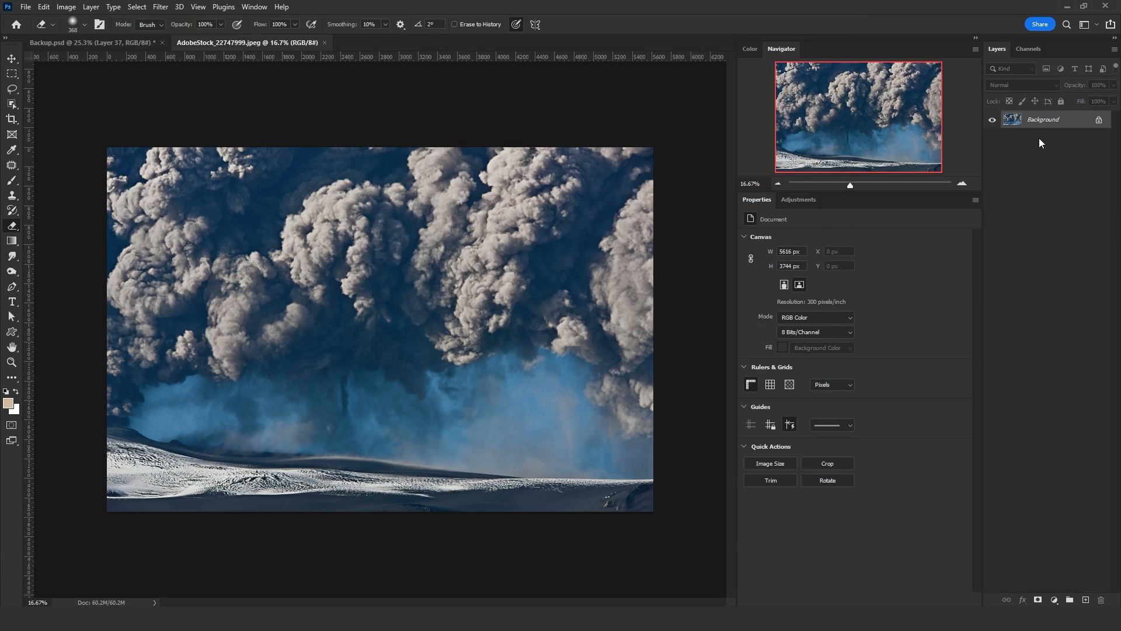
pyautogui.doubleClick(1060, 122)
pyautogui.press('Return')
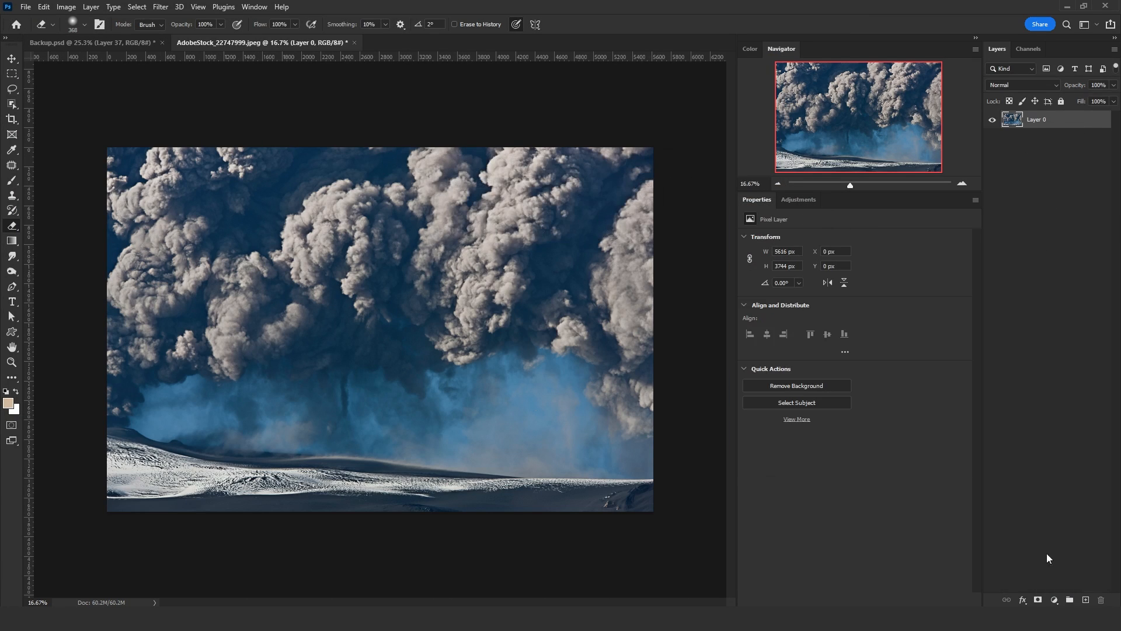
# Step: Add a Gradient Map adjustment above the smoke photo and make its gradient run from black (#000000) to white (#ffffff)
pyautogui.click(1055, 600)
pyautogui.click(1049, 582)
pyautogui.click(834, 245)
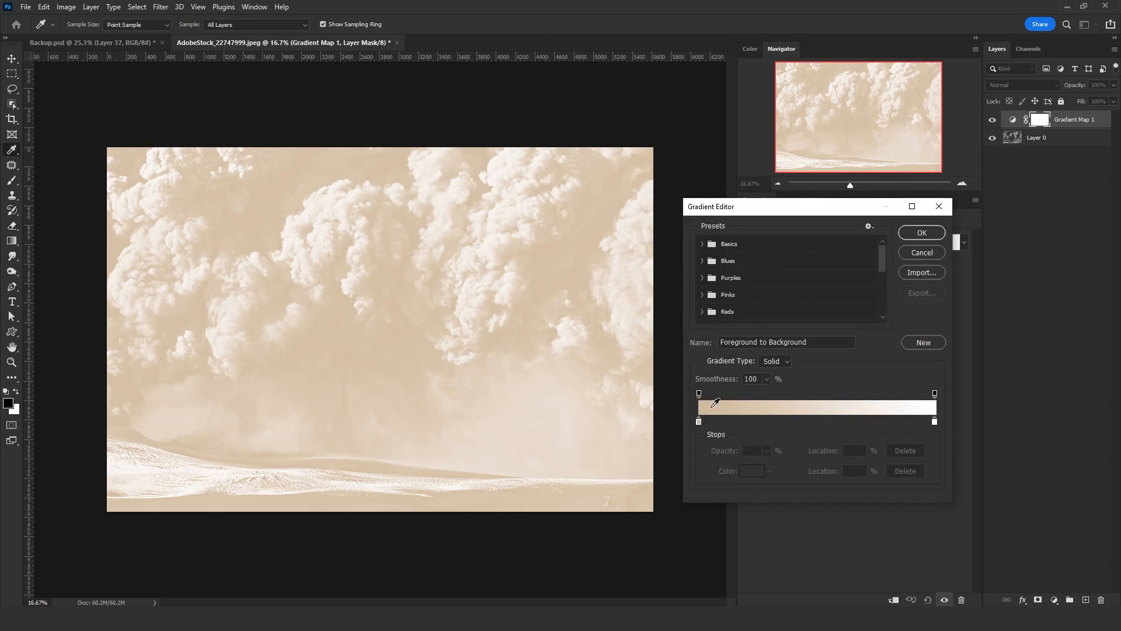
pyautogui.doubleClick(700, 420)
pyautogui.moveTo(787, 487); pyautogui.dragTo(788, 536)
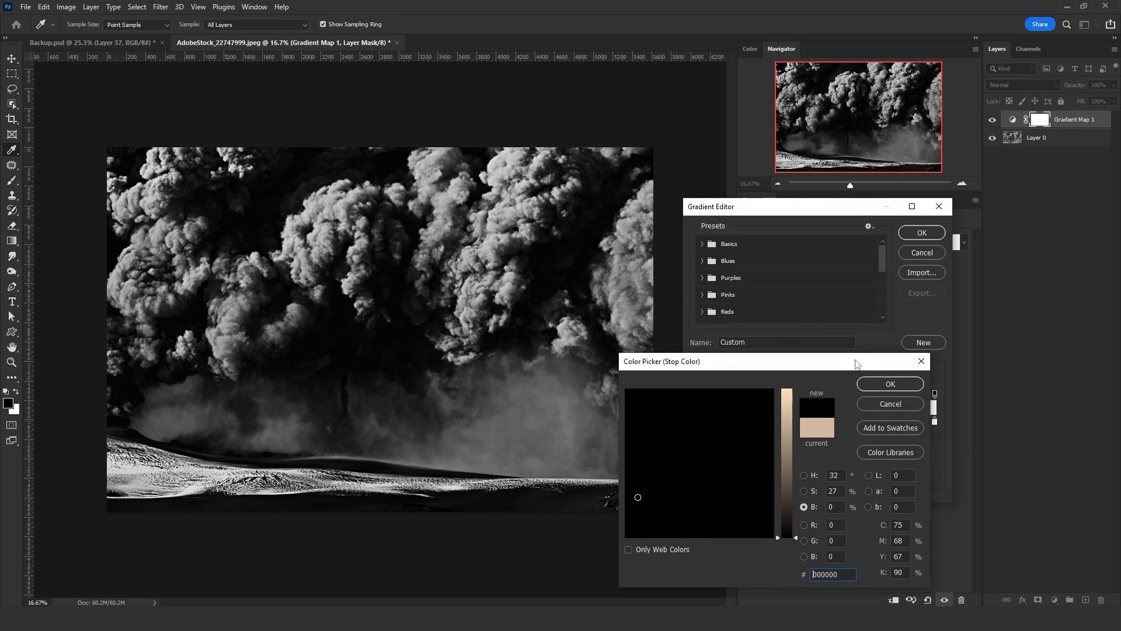
pyautogui.click(890, 381)
pyautogui.doubleClick(934, 421)
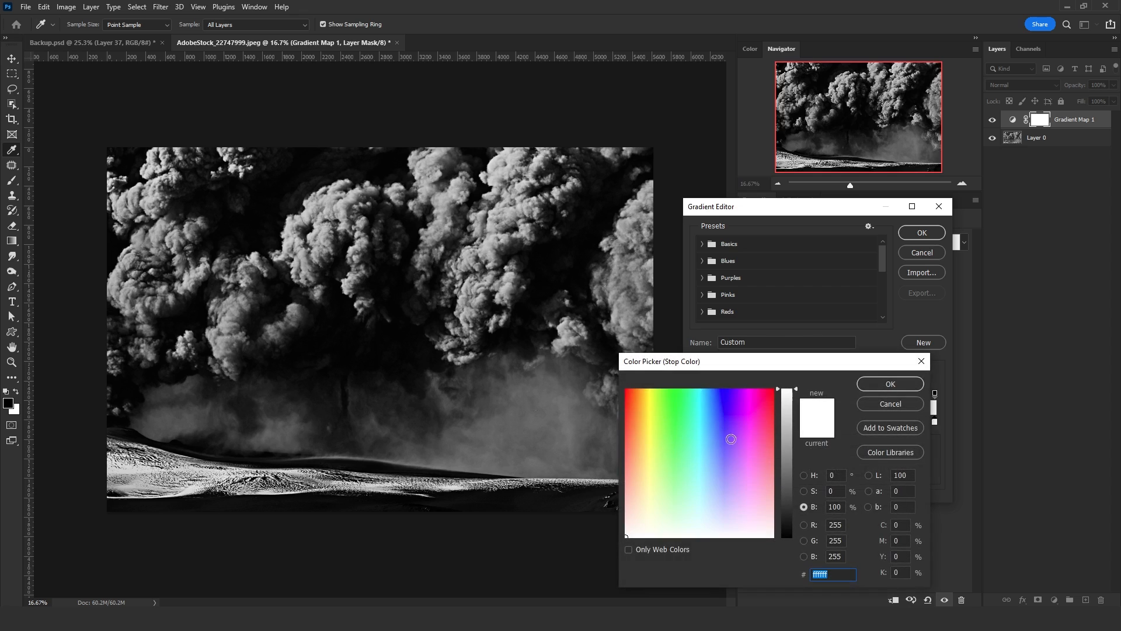
pyautogui.click(881, 382)
# Step: Swap the gradient's end stops so that white sits at 0% and black at 100%
pyautogui.moveTo(934, 421); pyautogui.dragTo(829, 423)
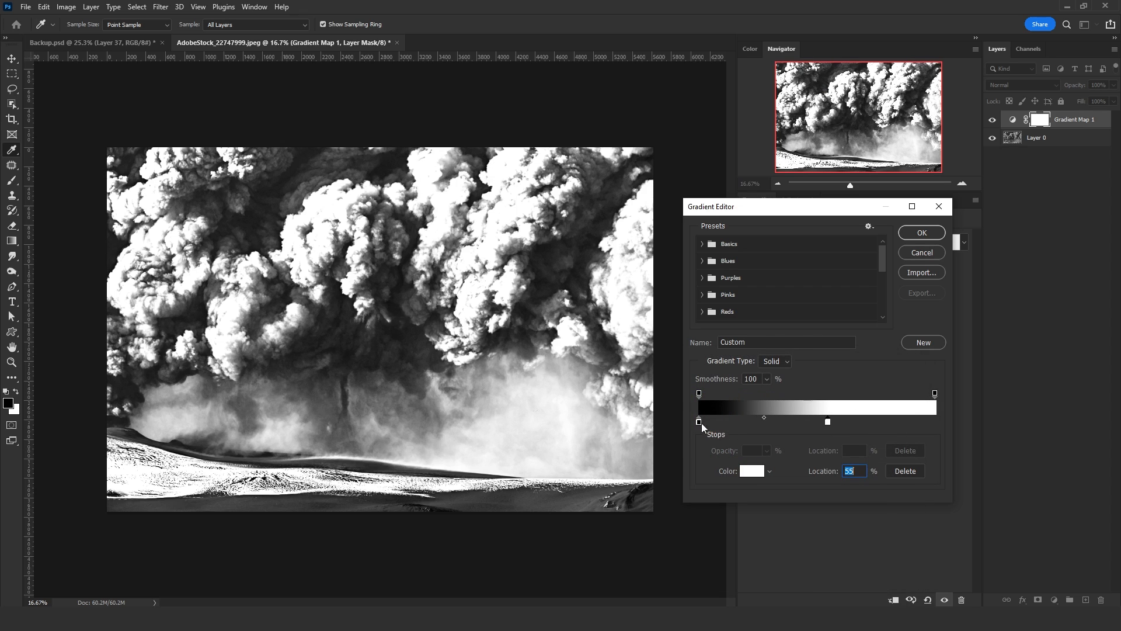
pyautogui.moveTo(700, 422); pyautogui.dragTo(957, 427)
pyautogui.moveTo(826, 423); pyautogui.dragTo(684, 411)
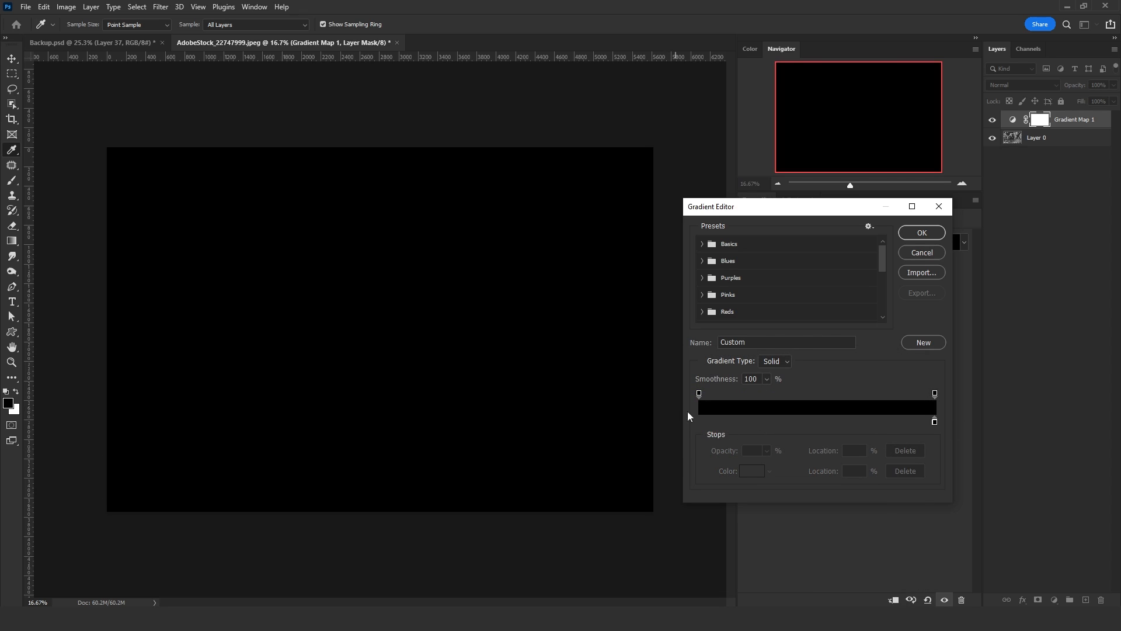
pyautogui.moveTo(758, 424); pyautogui.dragTo(699, 422)
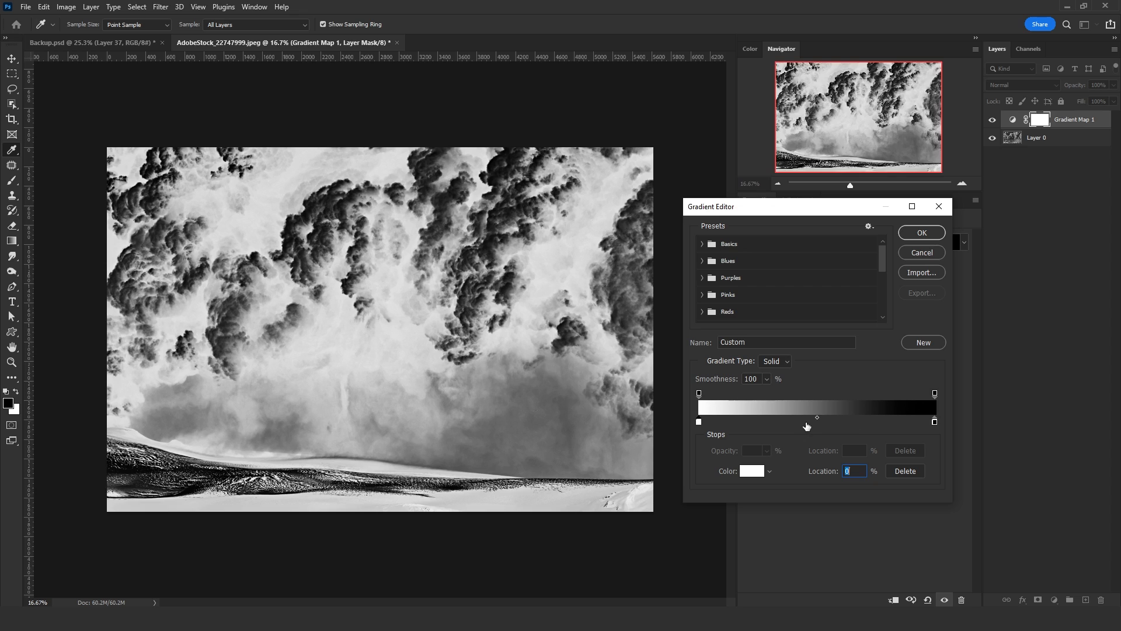
# Step: Add a gray stop of 50% brightness to the middle of the gradient and move it close to the white stop
pyautogui.click(814, 426)
pyautogui.doubleClick(815, 422)
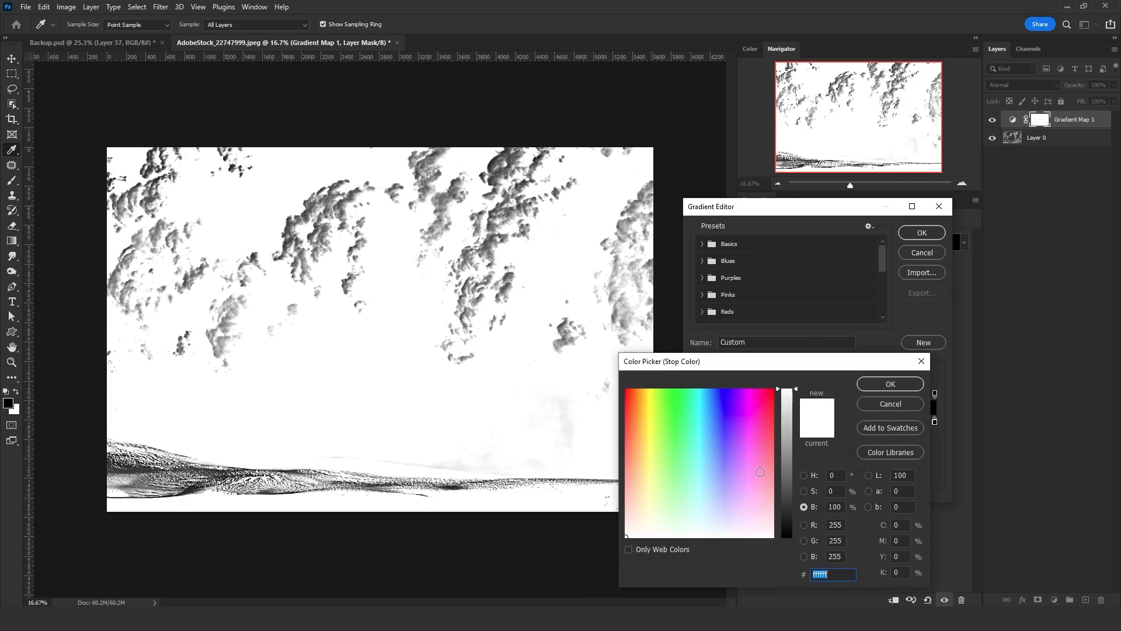
pyautogui.doubleClick(837, 506)
pyautogui.write('50')
pyautogui.click(885, 387)
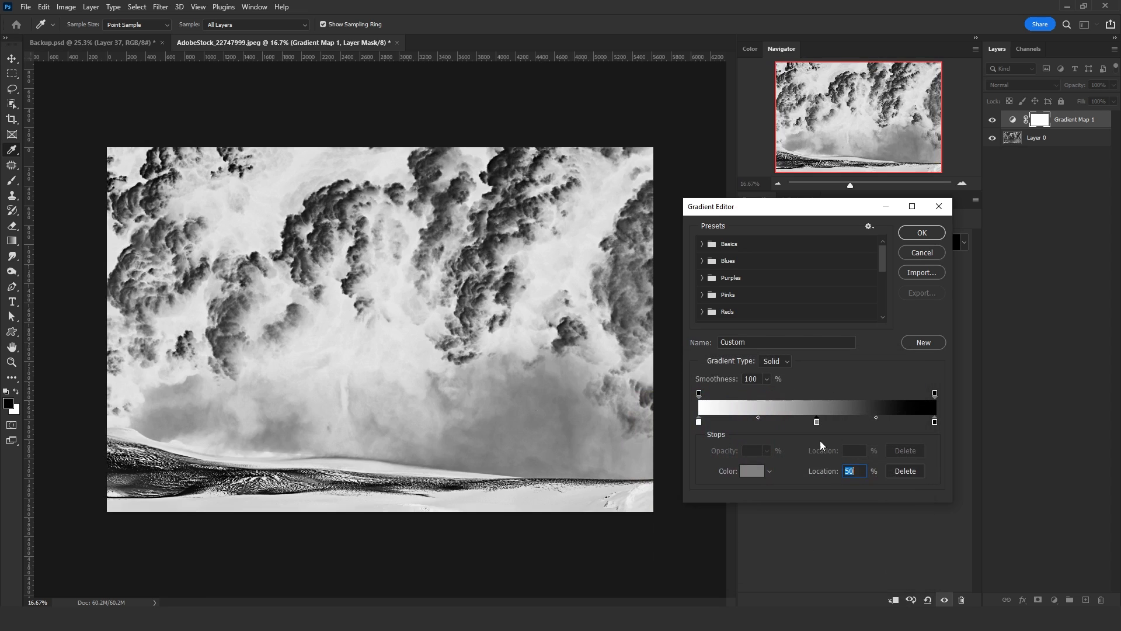
pyautogui.moveTo(818, 424); pyautogui.dragTo(749, 424)
# Step: Recolor the gradient's white stop at 0% to a light yellow-orange
pyautogui.doubleClick(700, 421)
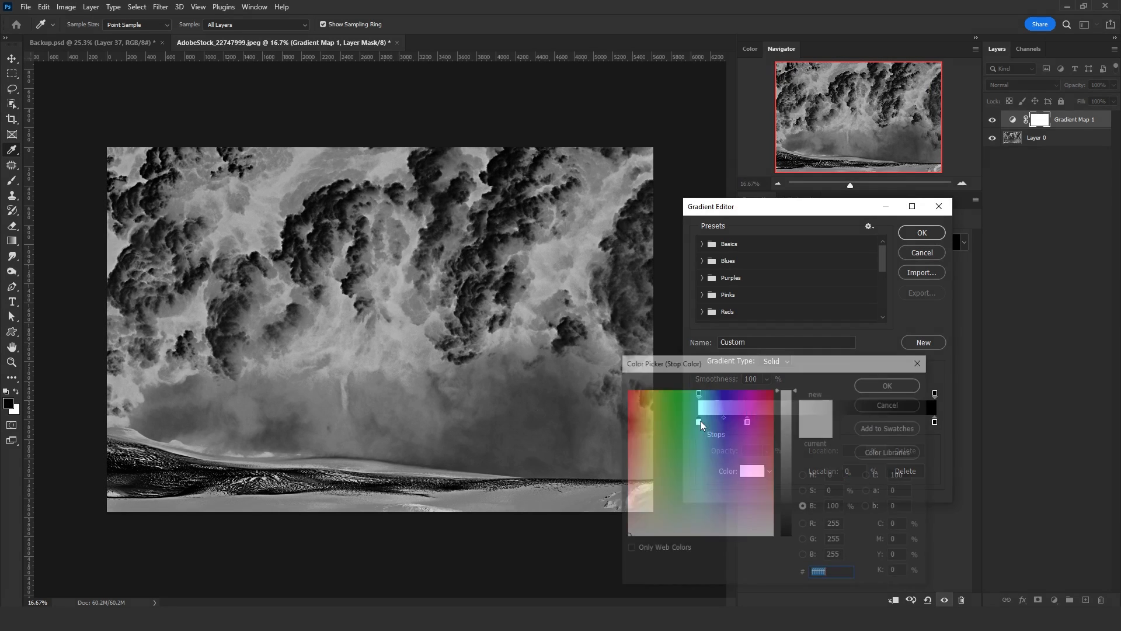
pyautogui.click(627, 389)
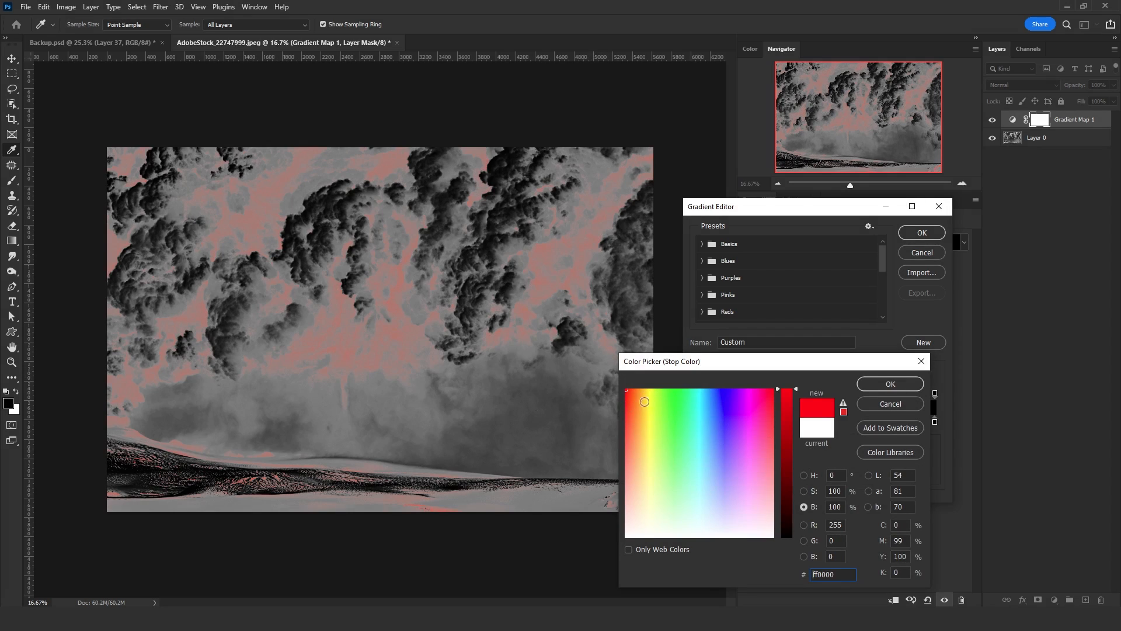
pyautogui.click(648, 396)
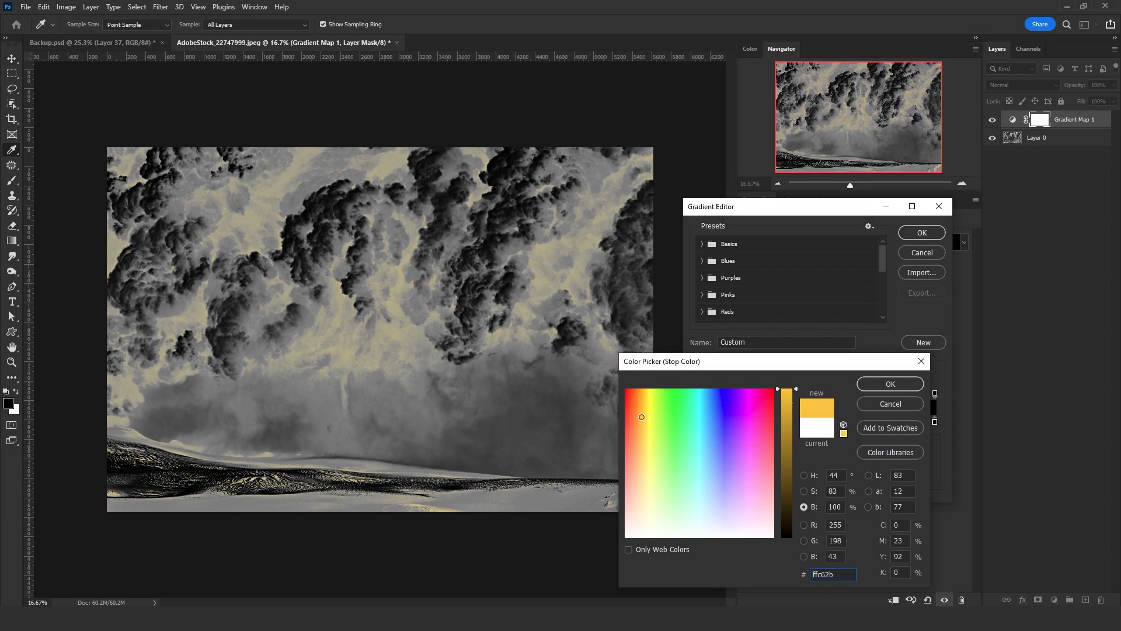
pyautogui.click(915, 389)
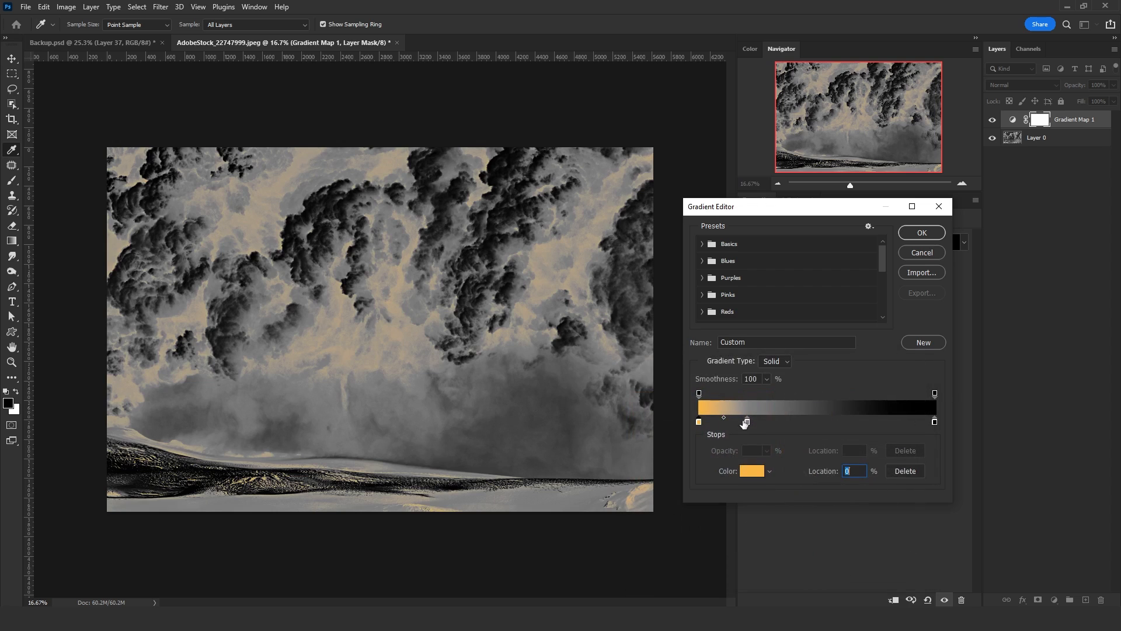
# Step: Recolor the gradient's gray stop at 25% to dark red (#801414)
pyautogui.click(751, 471)
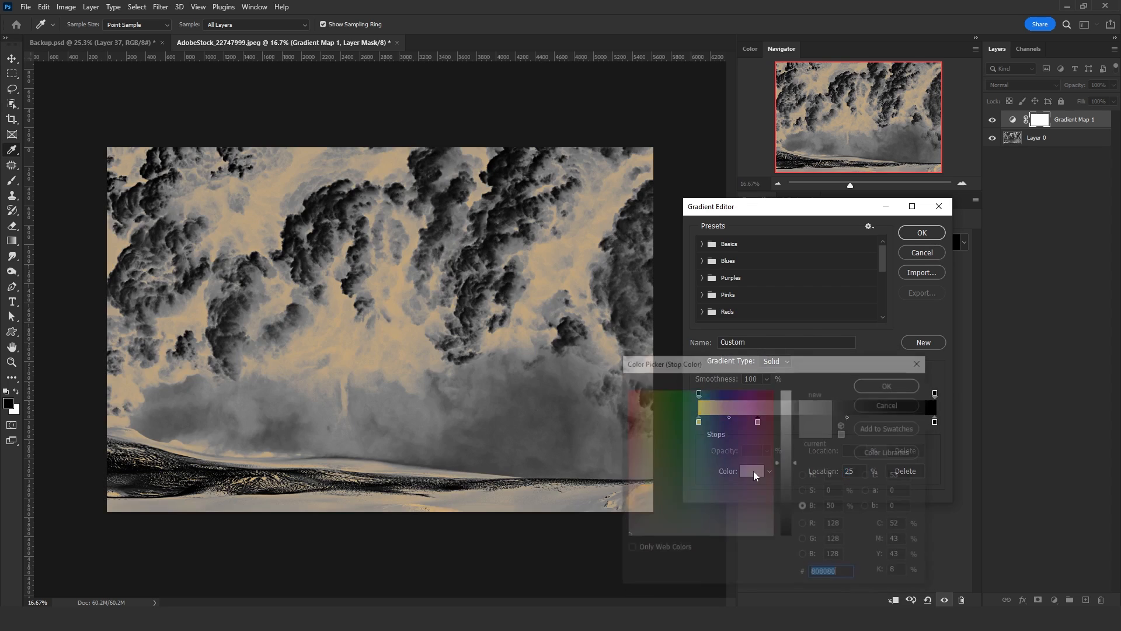
pyautogui.click(624, 433)
pyautogui.click(631, 426)
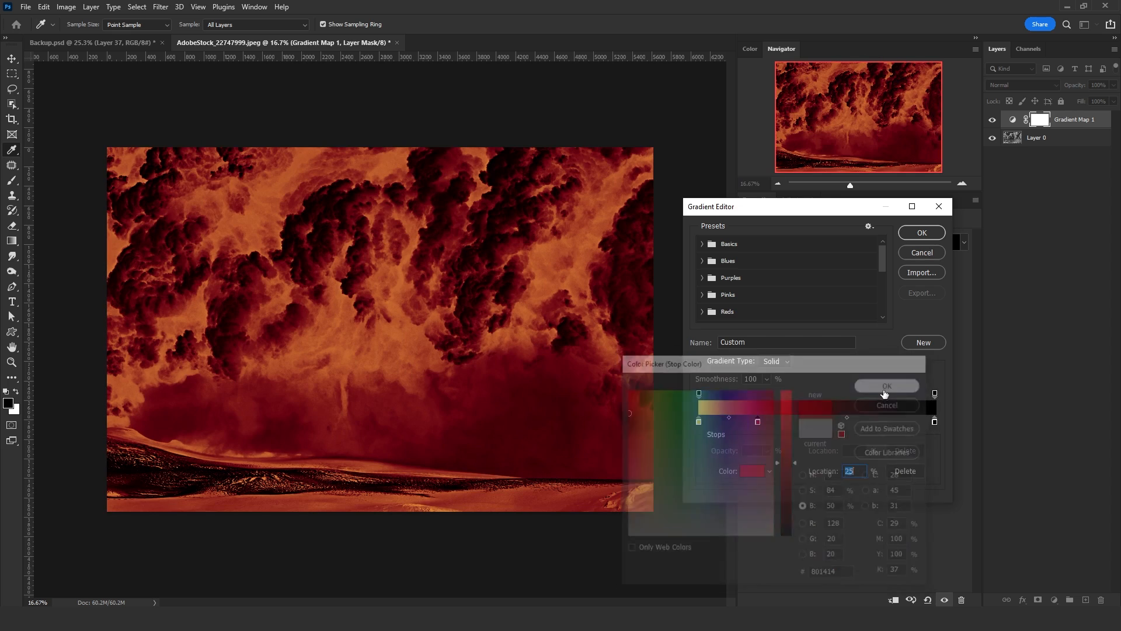
pyautogui.click(890, 385)
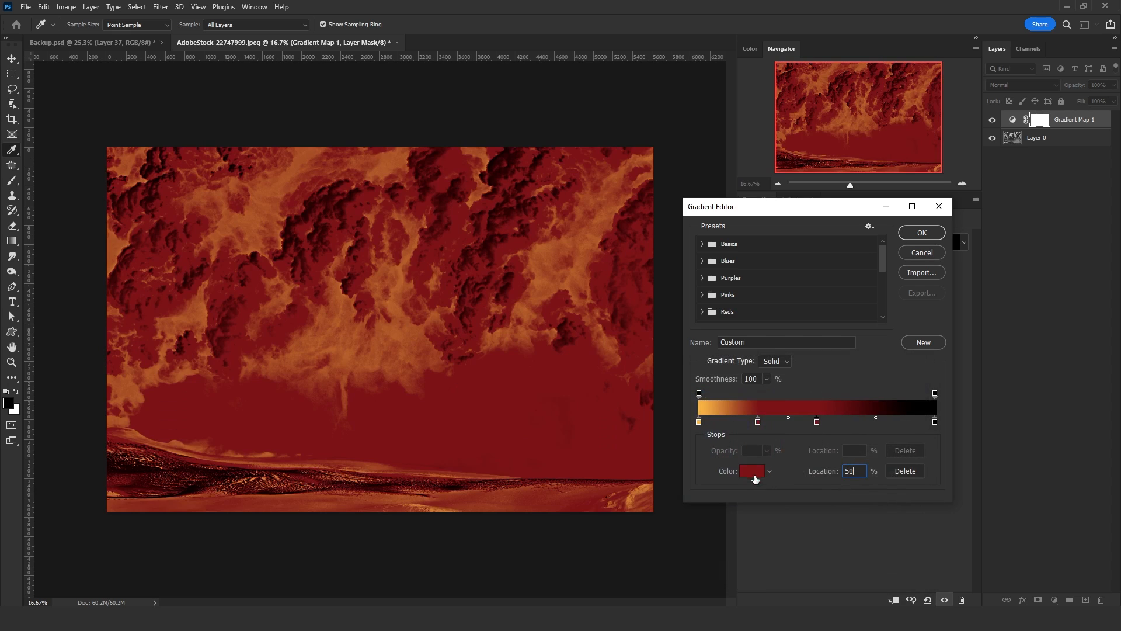
# Step: Try neutral gray of 50% brightness for both the gradient's 50% stop and its end stop
pyautogui.click(752, 471)
pyautogui.write('0')
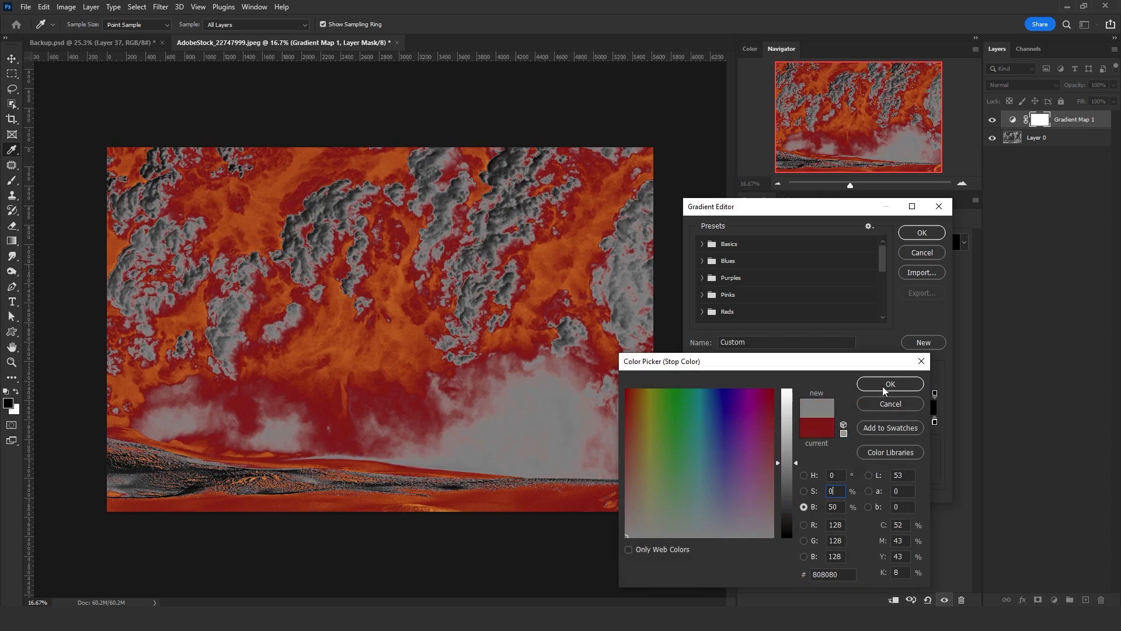
pyautogui.click(890, 383)
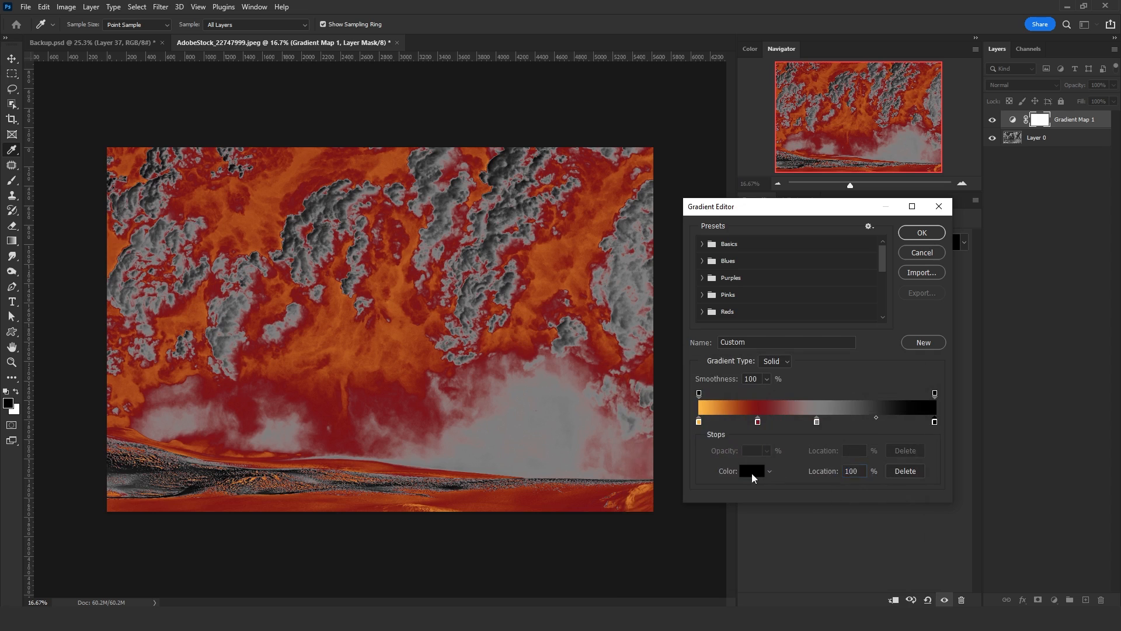
pyautogui.click(751, 472)
pyautogui.write('50')
pyautogui.click(891, 384)
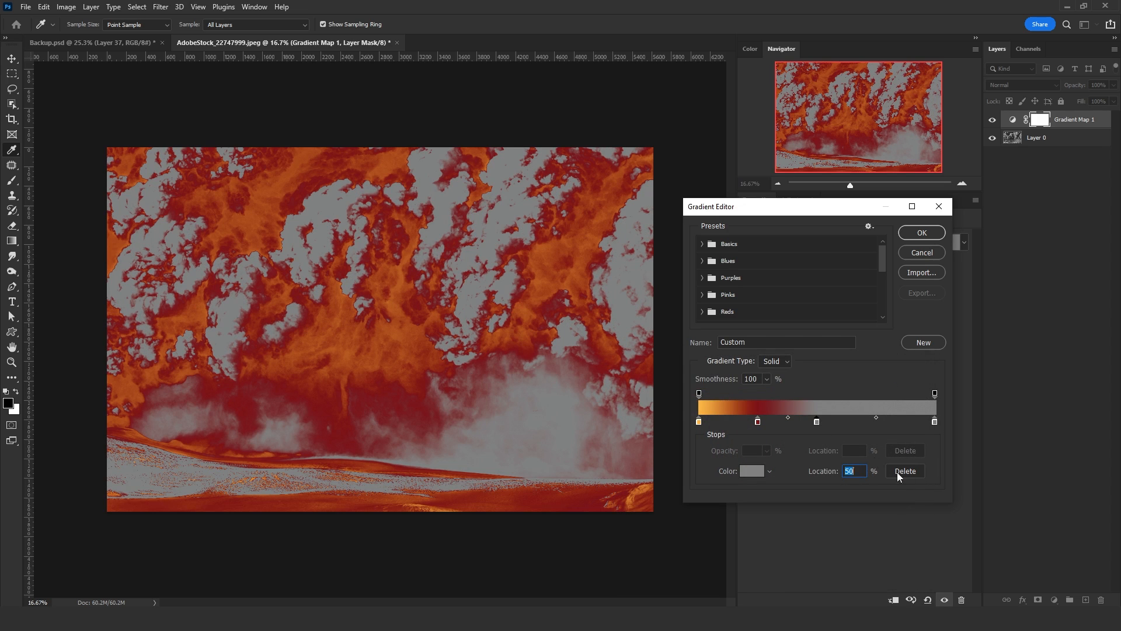
# Step: Delete the gray stop at 50% and set the gradient's end stop to black (#000000)
pyautogui.click(918, 473)
pyautogui.click(751, 471)
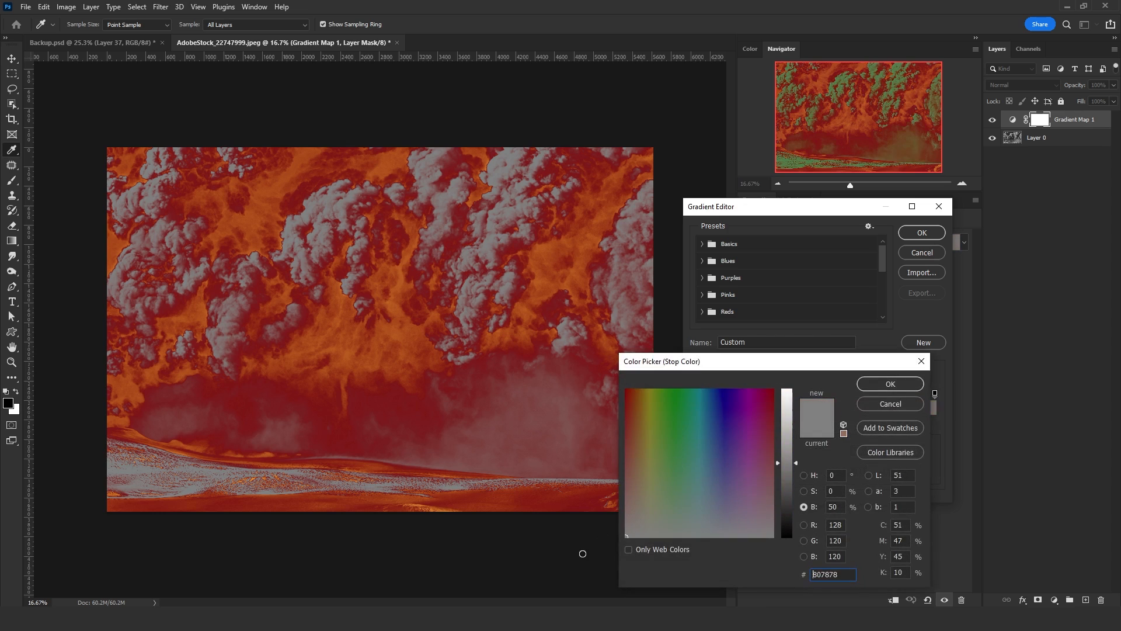
pyautogui.moveTo(786, 463); pyautogui.dragTo(784, 557)
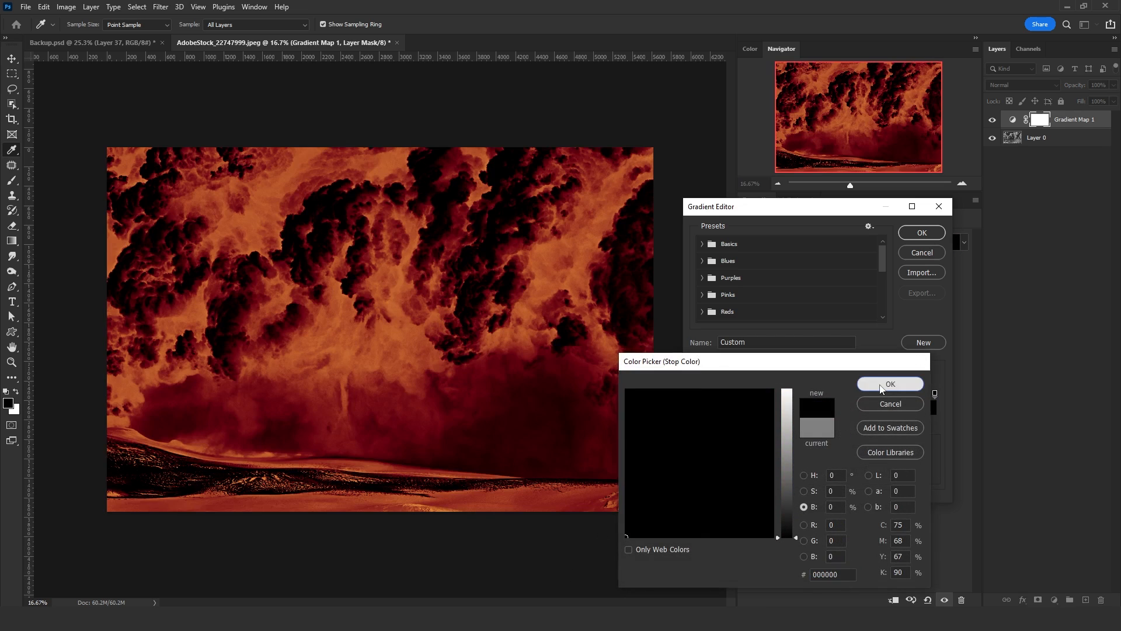
pyautogui.click(882, 386)
# Step: Move the gradient's orange stop to 8%, accept the gradient, and merge the Gradient Map into the photo layer
pyautogui.moveTo(699, 423)
pyautogui.mouseDown()
pyautogui.moveTo(749, 426)
pyautogui.moveTo(717, 422)
pyautogui.mouseUp()
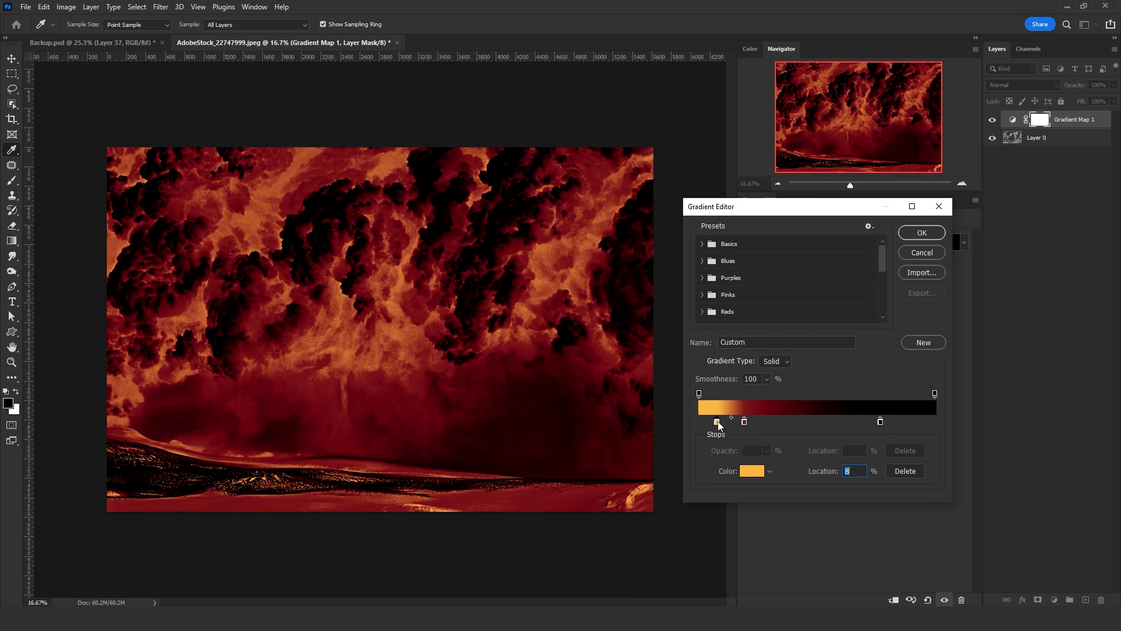
pyautogui.click(922, 233)
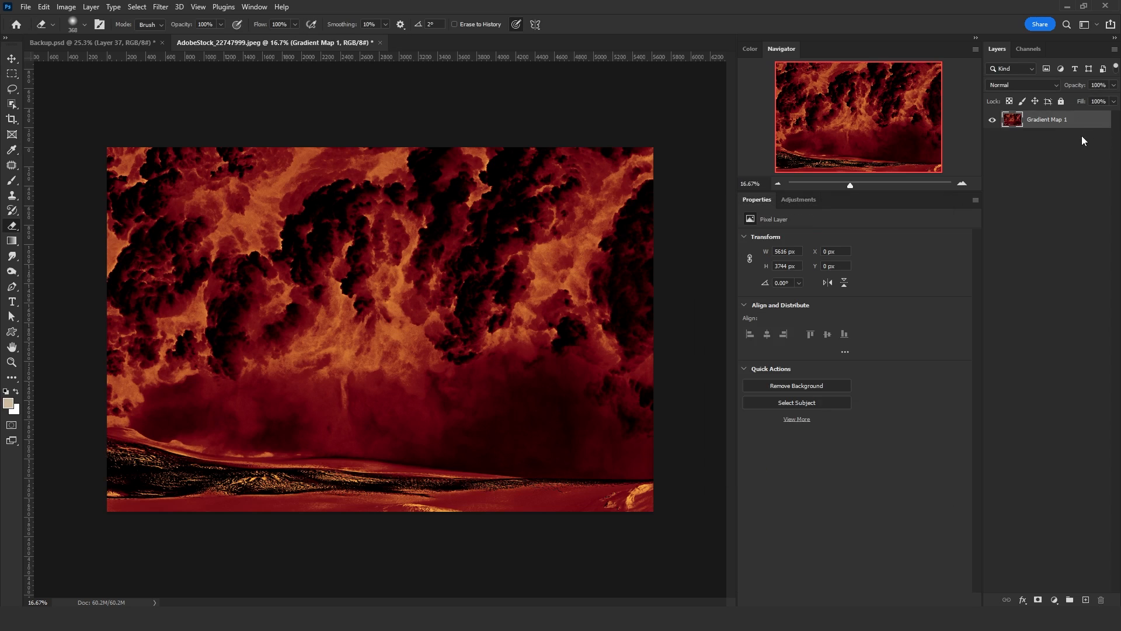
# Step: Fade the lower part and the upper edge of the fiery smoke image to black with linear gradients
pyautogui.click(12, 240)
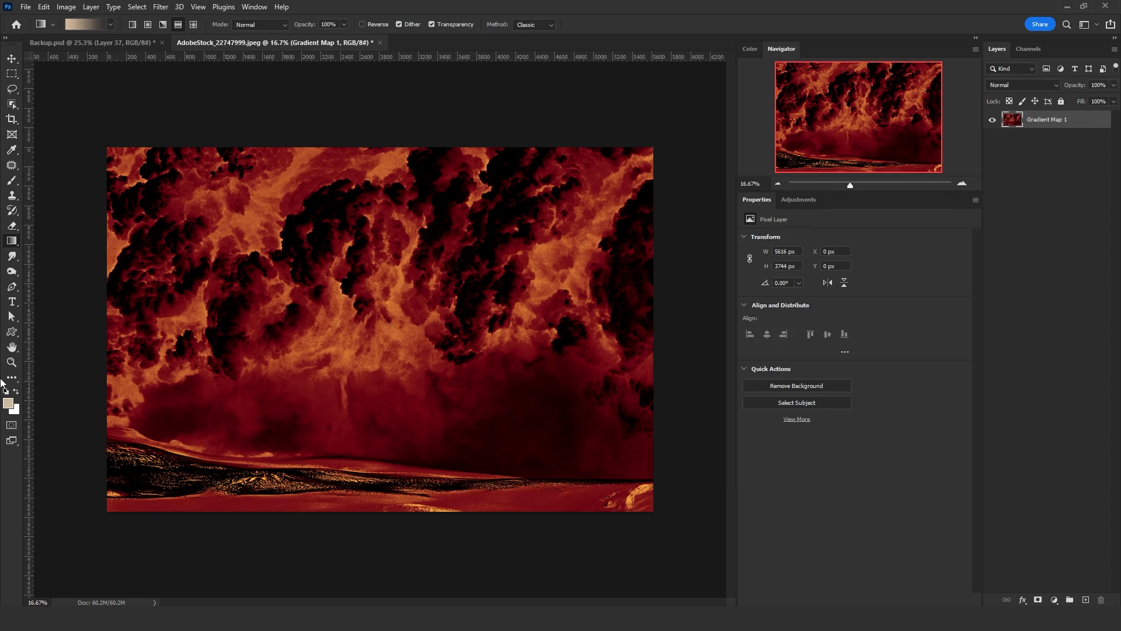
pyautogui.moveTo(330, 519); pyautogui.dragTo(322, 375)
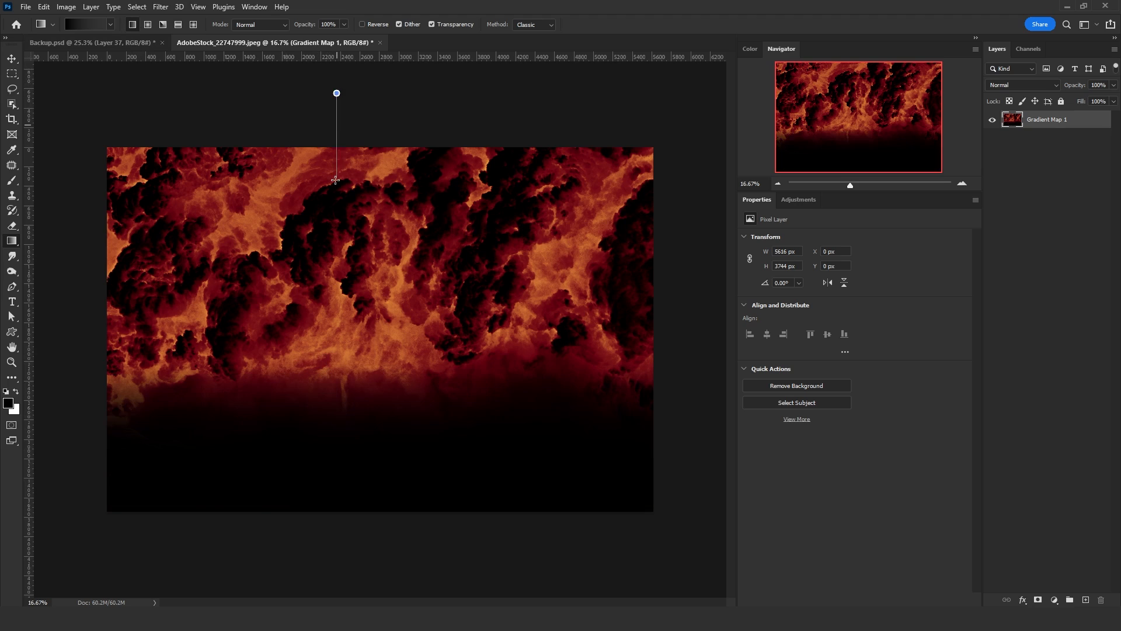
pyautogui.moveTo(337, 92); pyautogui.dragTo(336, 180)
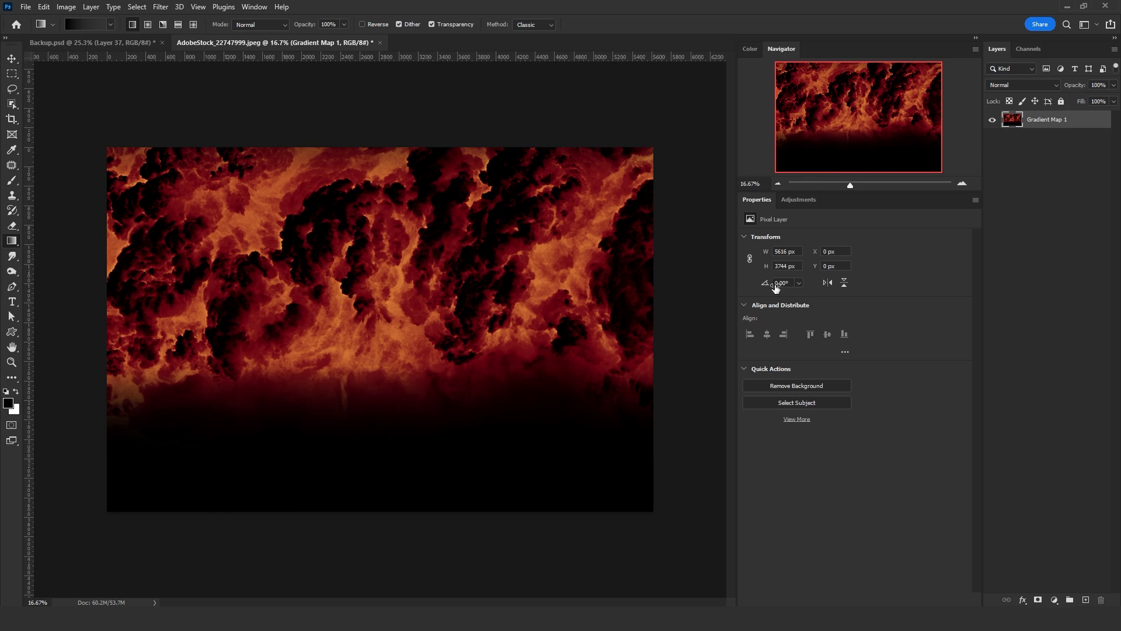
# Step: Activate the Lasso tool, clear the selection and duplicate the Gradient Map 1 layer
pyautogui.hotkey('ctrl', 'a')
pyautogui.click(16, 99)
pyautogui.click(13, 89)
pyautogui.click(107, 96)
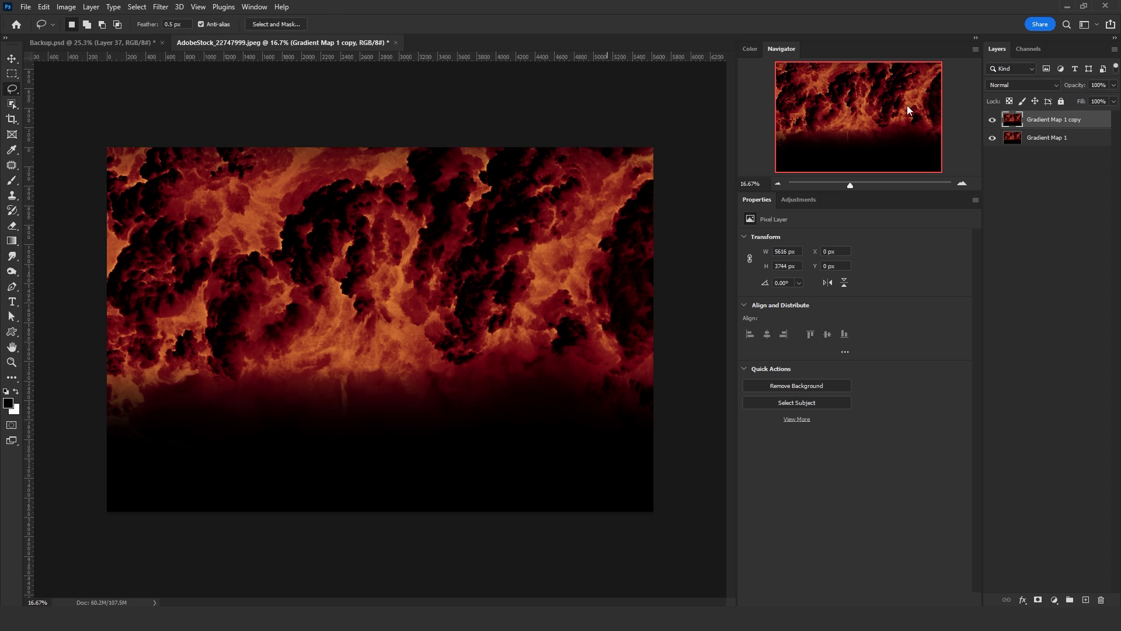
# Step: Compare the Red and Green channels of the duplicated layer and copy the entire Red channel
pyautogui.click(1029, 50)
pyautogui.click(1034, 86)
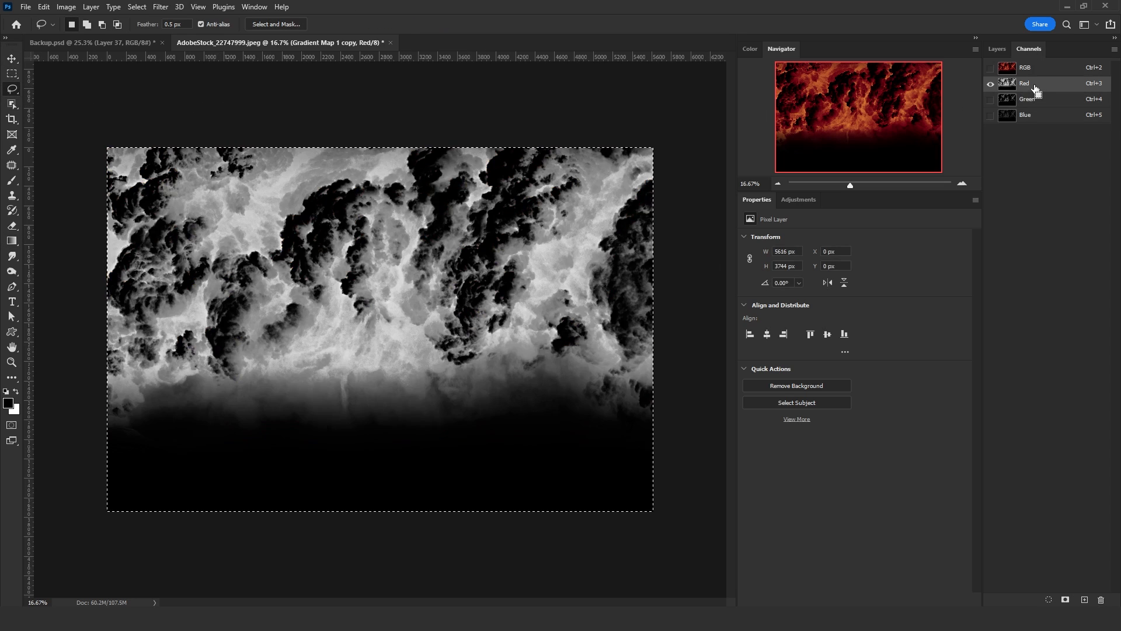
pyautogui.click(1035, 100)
pyautogui.click(1035, 87)
pyautogui.click(1037, 102)
pyautogui.click(1031, 83)
pyautogui.click(1028, 69)
pyautogui.click(997, 49)
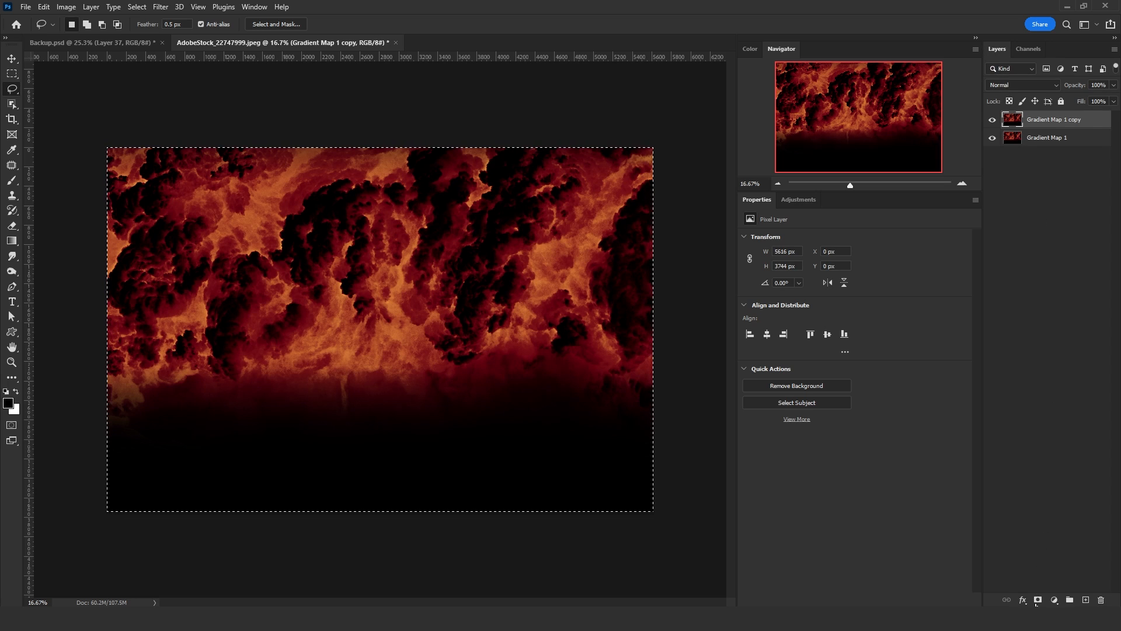
# Step: Add a layer mask to the duplicated layer and paste the copied channel into the mask
pyautogui.click(1038, 600)
pyautogui.keyDown('alt'); pyautogui.click(1035, 125); pyautogui.keyUp('alt')
pyautogui.hotkey('ctrl', 'v')
# Step: Delete the original Gradient Map 1 layer and apply the layer mask of its copy
pyautogui.click(1037, 139)
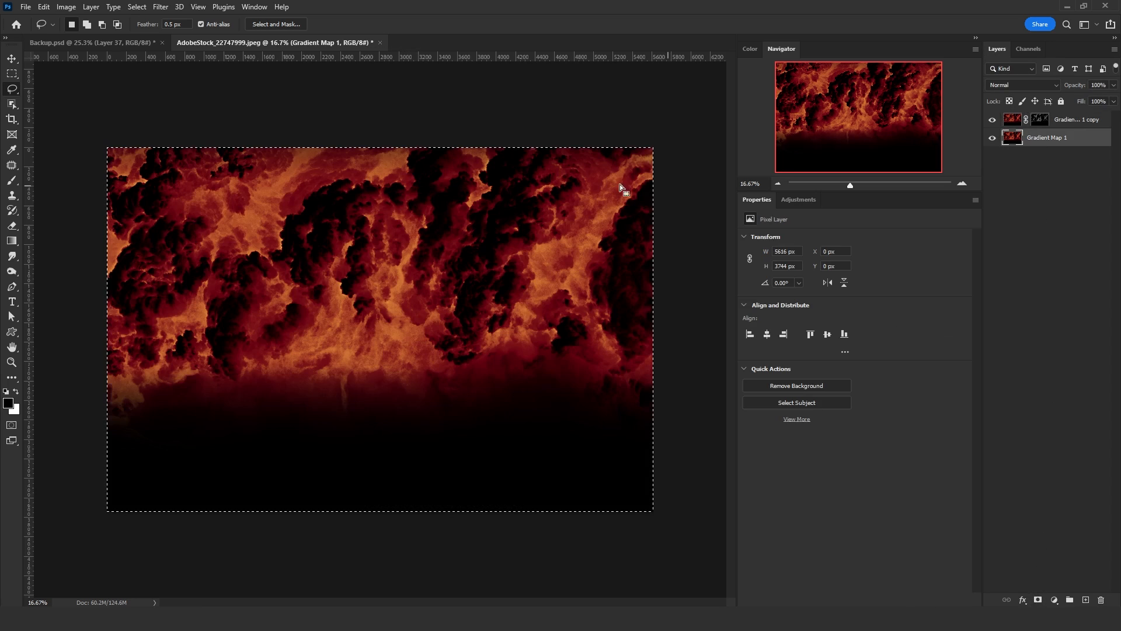
pyautogui.press('Delete')
pyautogui.rightClick(1043, 131)
pyautogui.click(1040, 156)
# Step: Cut the entire masked fire texture from its layer and switch to the Backup.psd document
pyautogui.hotkey('ctrl', 'a')
pyautogui.hotkey('ctrl', 'x')
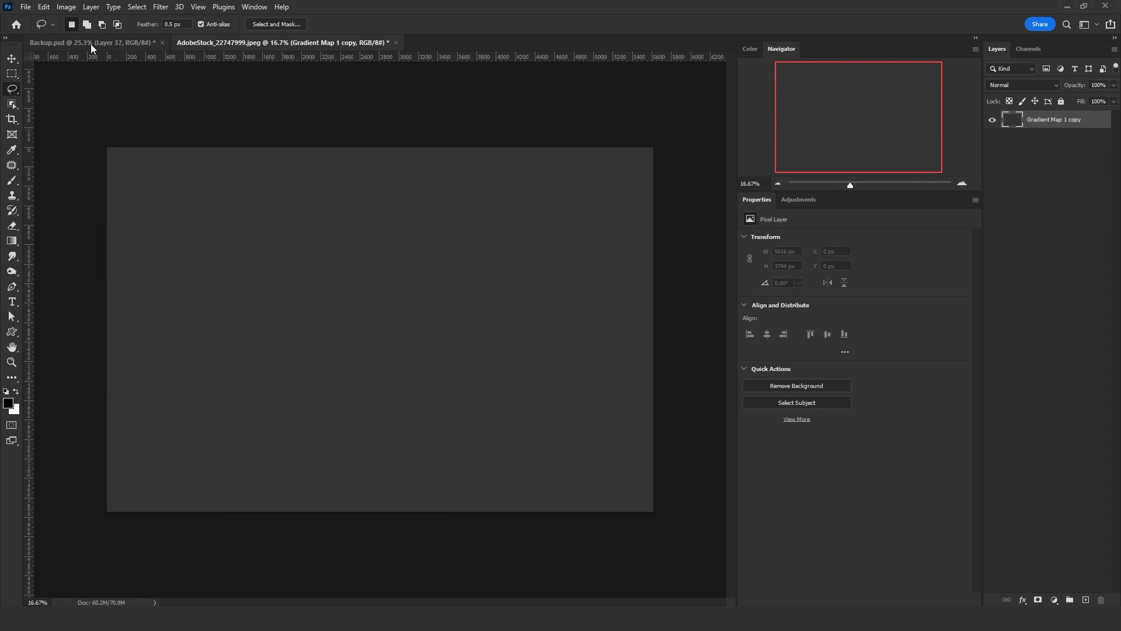
pyautogui.click(93, 44)
# Step: Paste the cut fire texture as a new layer directly above Layer 19 in Backup.psd
pyautogui.press('v')
pyautogui.click(587, 301)
pyautogui.click(993, 547)
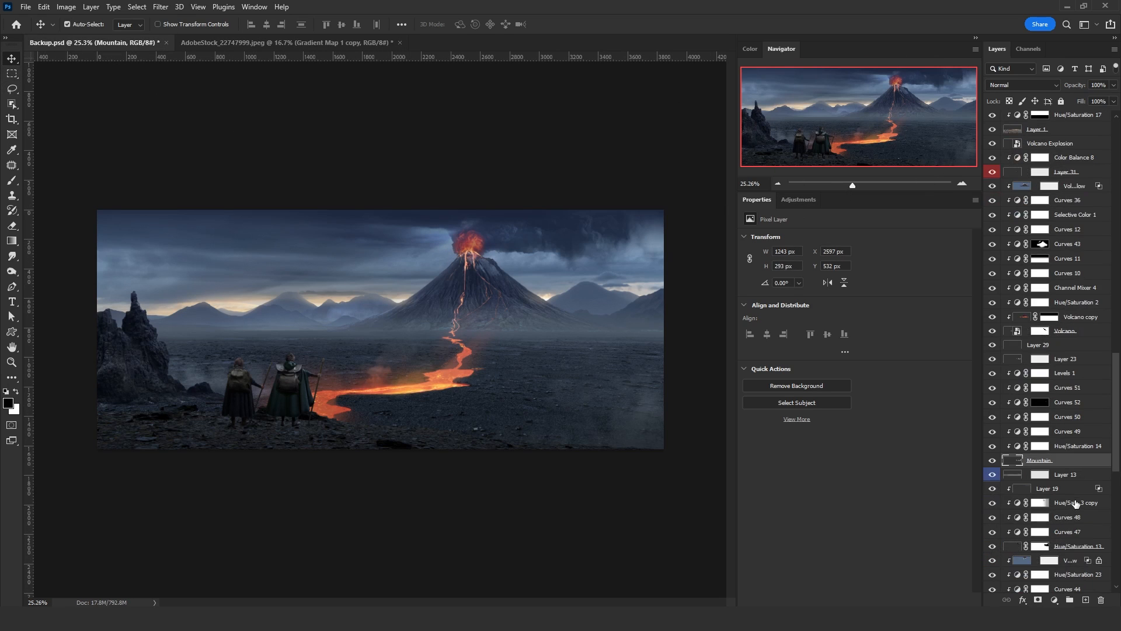
pyautogui.click(1049, 488)
pyautogui.hotkey('ctrl', 'v')
# Step: Scale the pasted fire texture to about 16% in the sky beside the volcano and flip it horizontally
pyautogui.hotkey('ctrl', 't')
pyautogui.moveTo(484, 306); pyautogui.dragTo(525, 227)
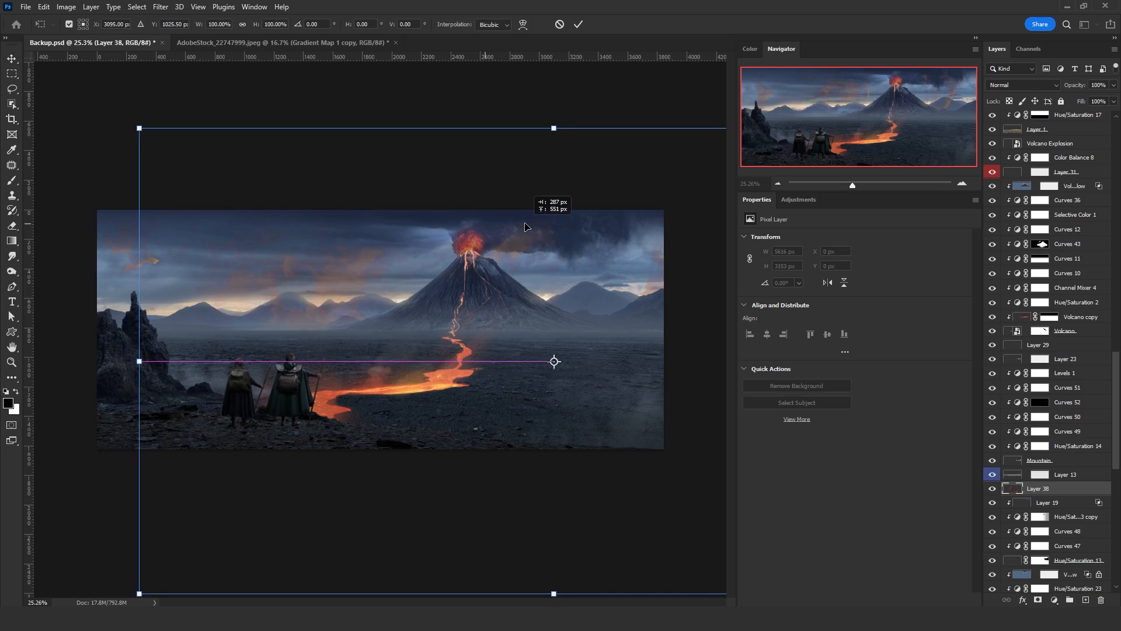
pyautogui.moveTo(553, 127); pyautogui.dragTo(550, 224)
pyautogui.moveTo(569, 332); pyautogui.dragTo(568, 266)
pyautogui.rightClick(565, 250)
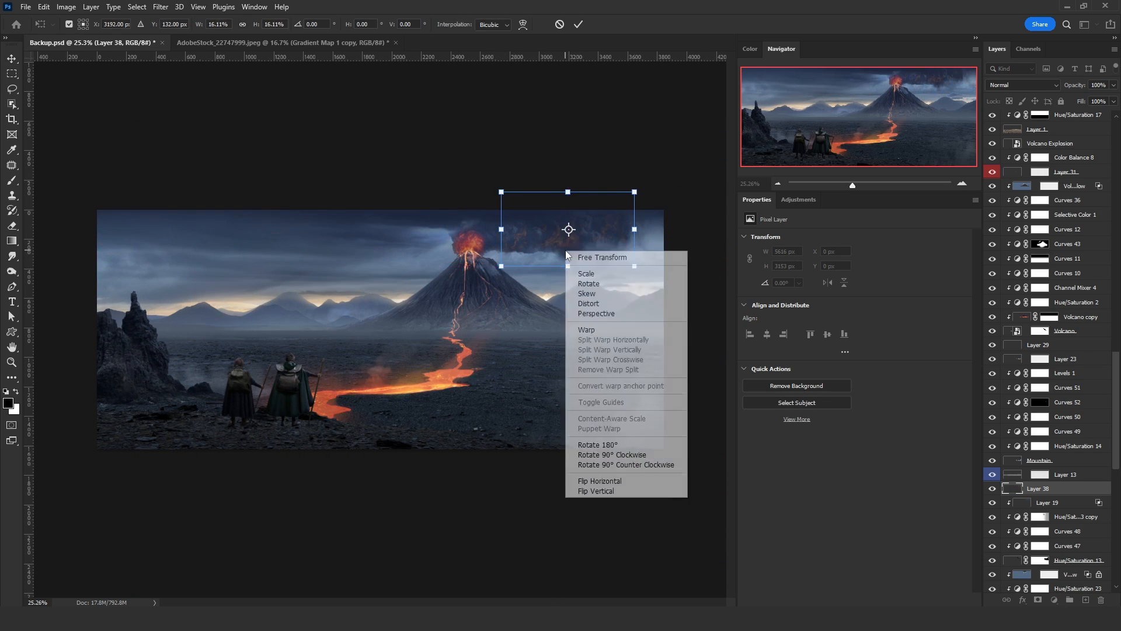
pyautogui.click(600, 480)
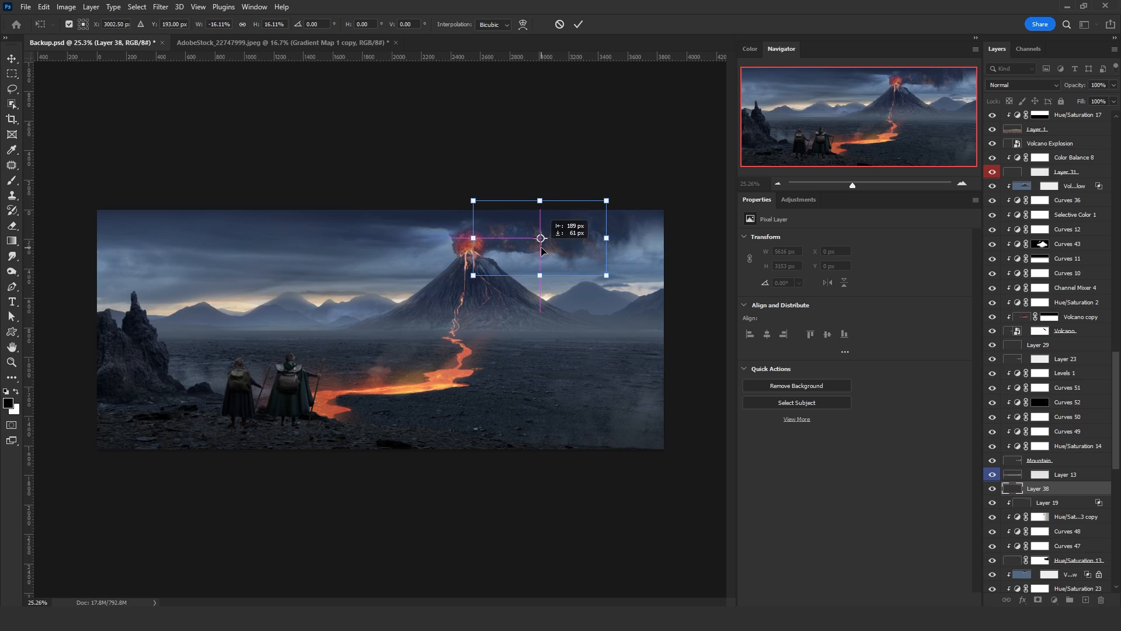
# Step: Fit the fire texture over the smoke beside the crater, about 574 × 320 px, and soften its outer end with the Eraser
pyautogui.scroll(5, 584, 205)
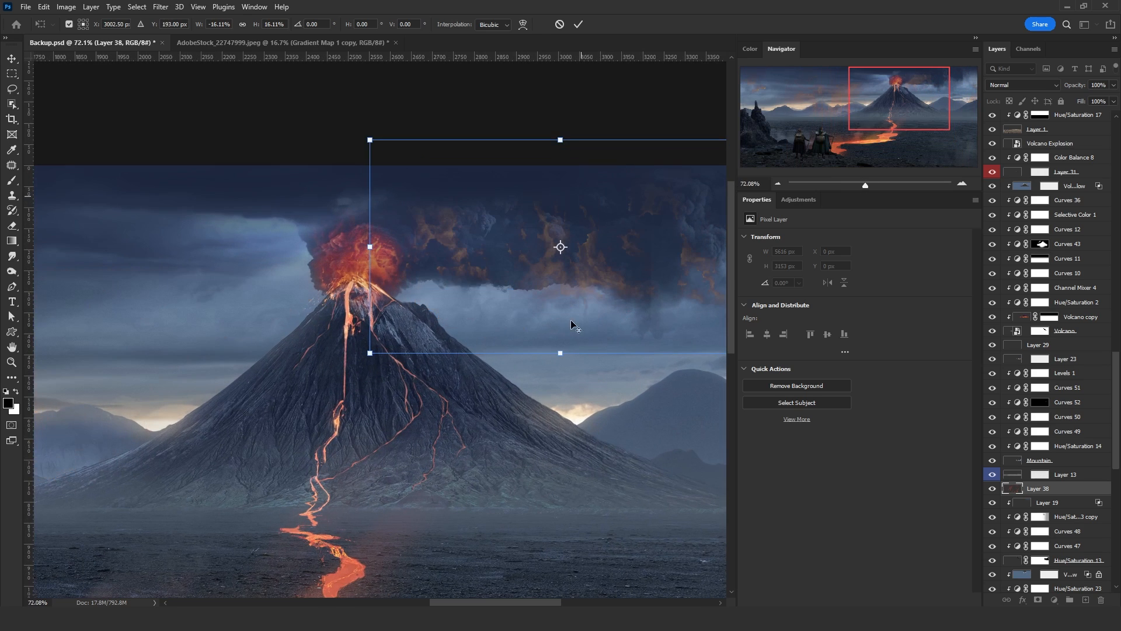
pyautogui.moveTo(469, 274); pyautogui.dragTo(426, 271)
pyautogui.moveTo(521, 350); pyautogui.dragTo(505, 279)
pyautogui.press('Return')
pyautogui.press('e')
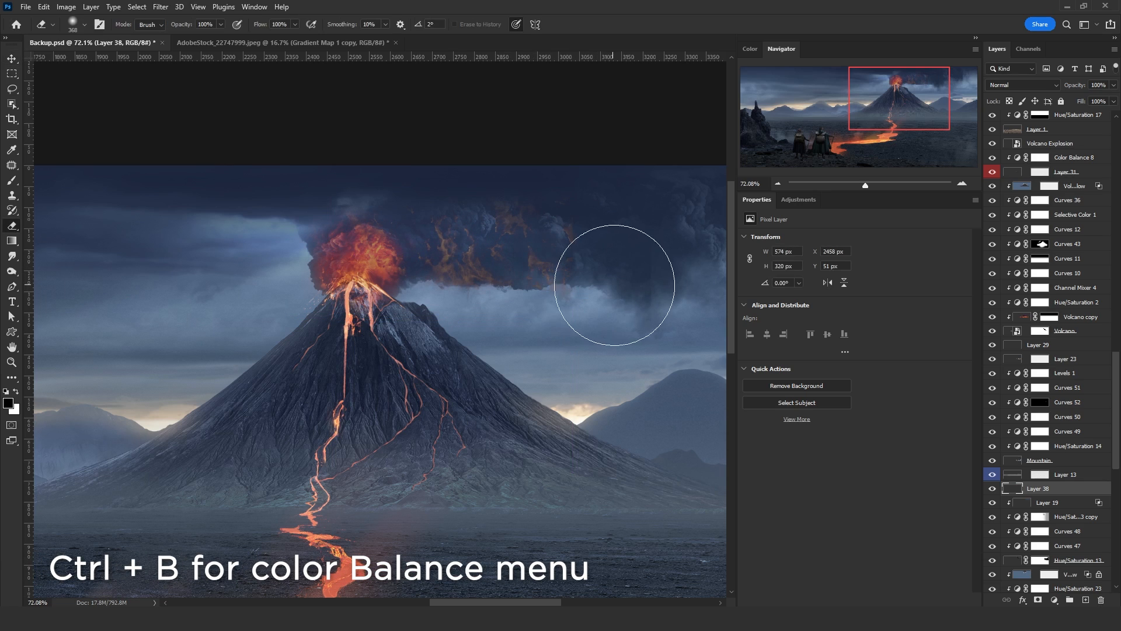
pyautogui.moveTo(604, 295); pyautogui.dragTo(573, 296)
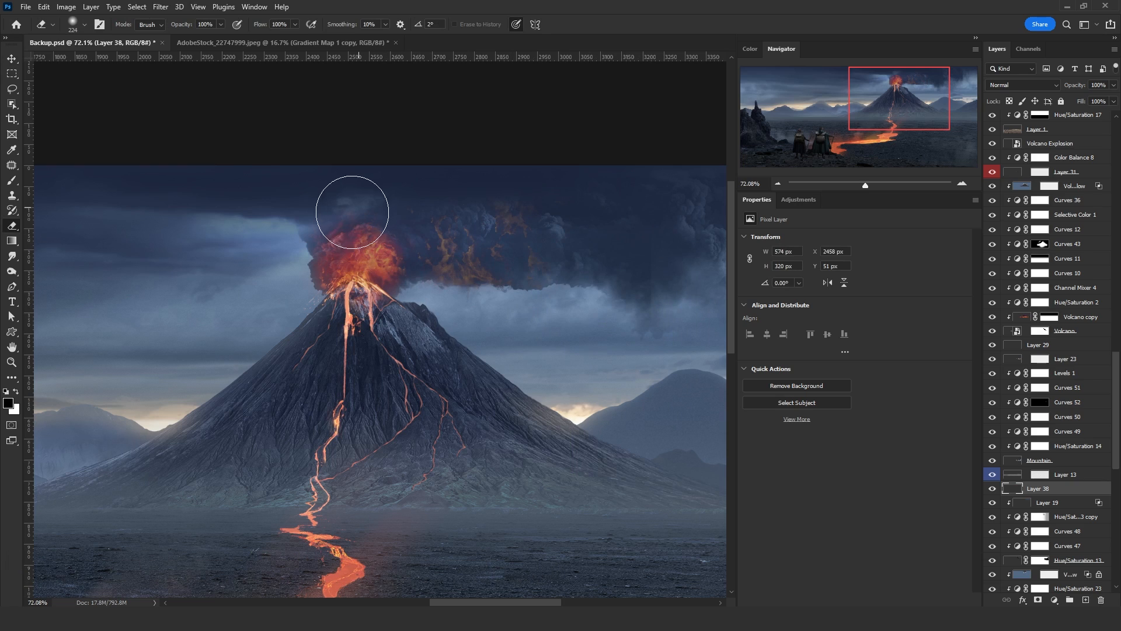
# Step: Shift the fire texture toward red in both midtones and shadows with Color Balance
pyautogui.hotkey('ctrl', 'b')
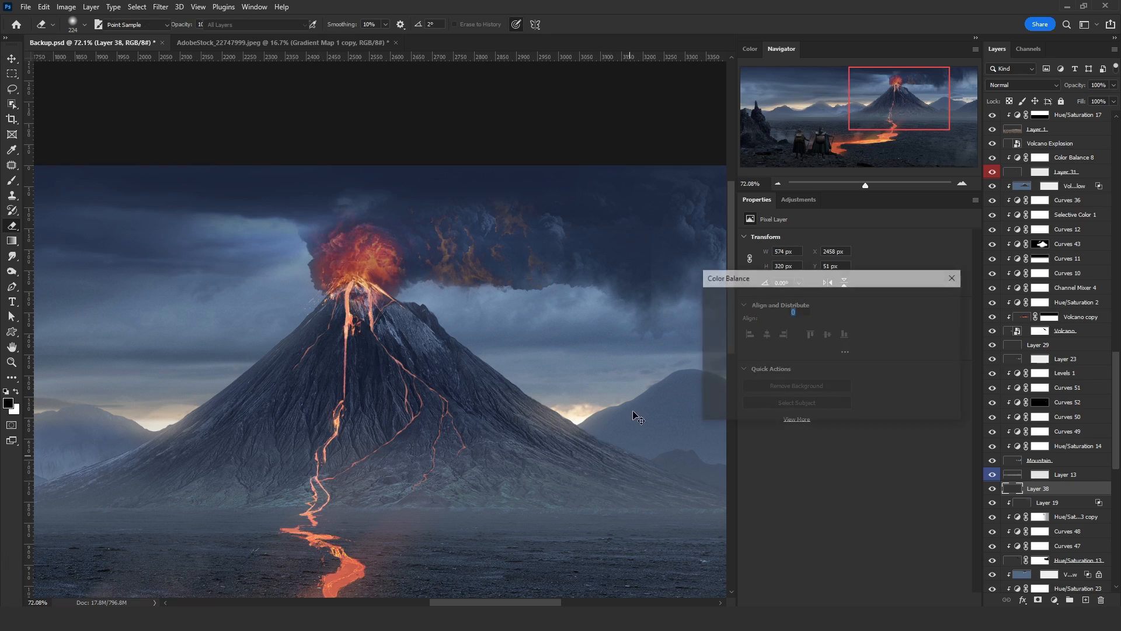
pyautogui.moveTo(831, 329); pyautogui.dragTo(856, 333)
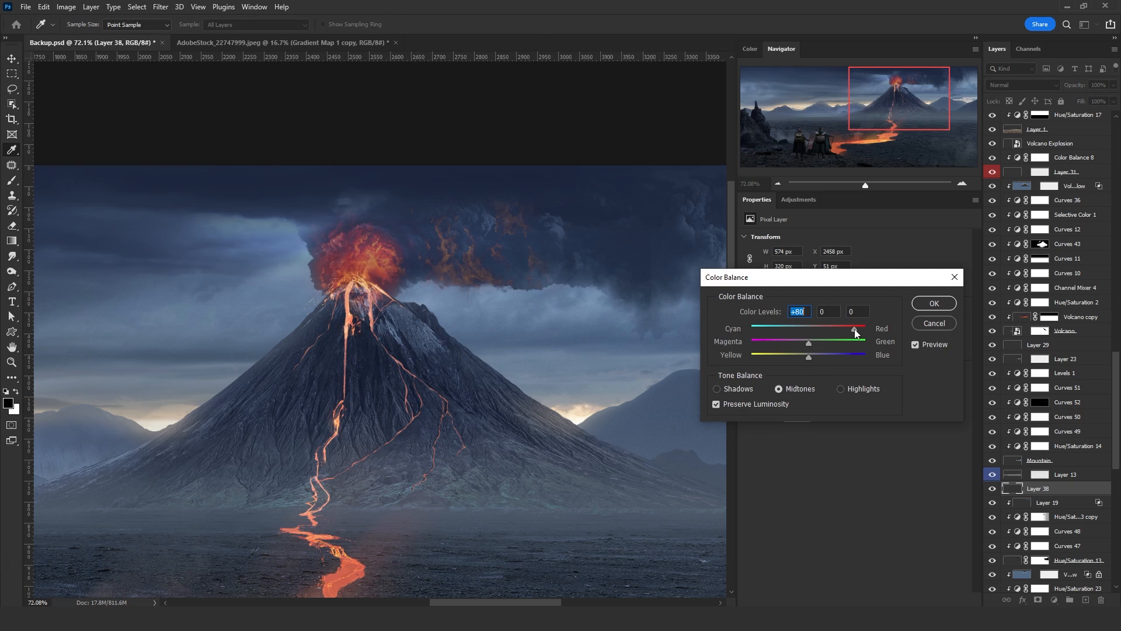
pyautogui.click(742, 390)
pyautogui.click(850, 328)
pyautogui.click(933, 303)
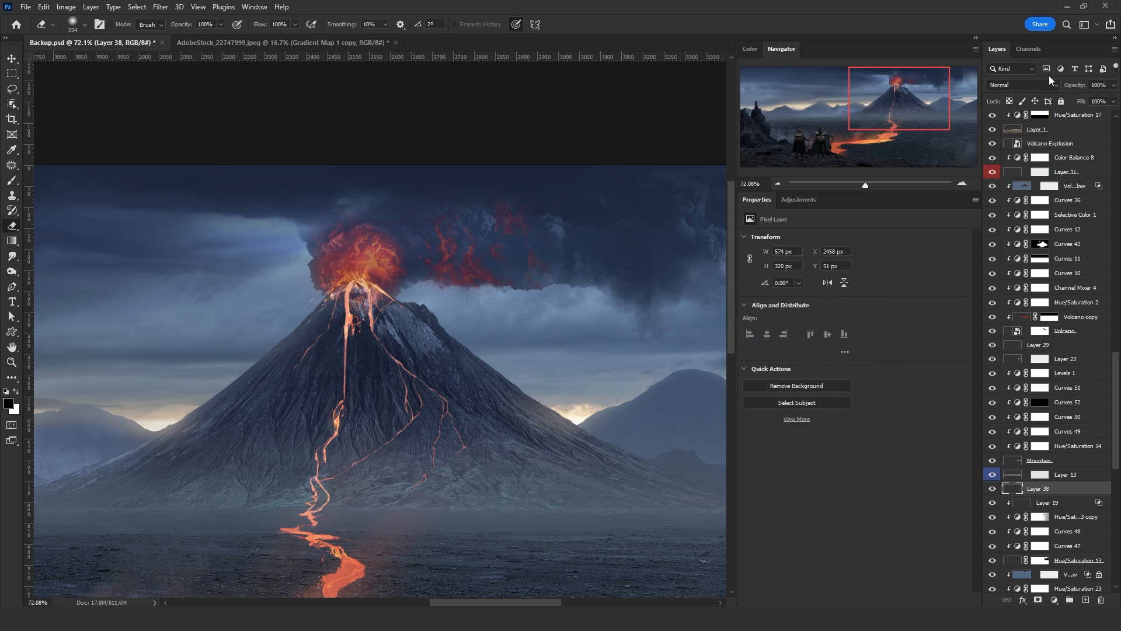
# Step: Set the fire texture layer's blend mode to Screen
pyautogui.press('e')
pyautogui.click(1022, 84)
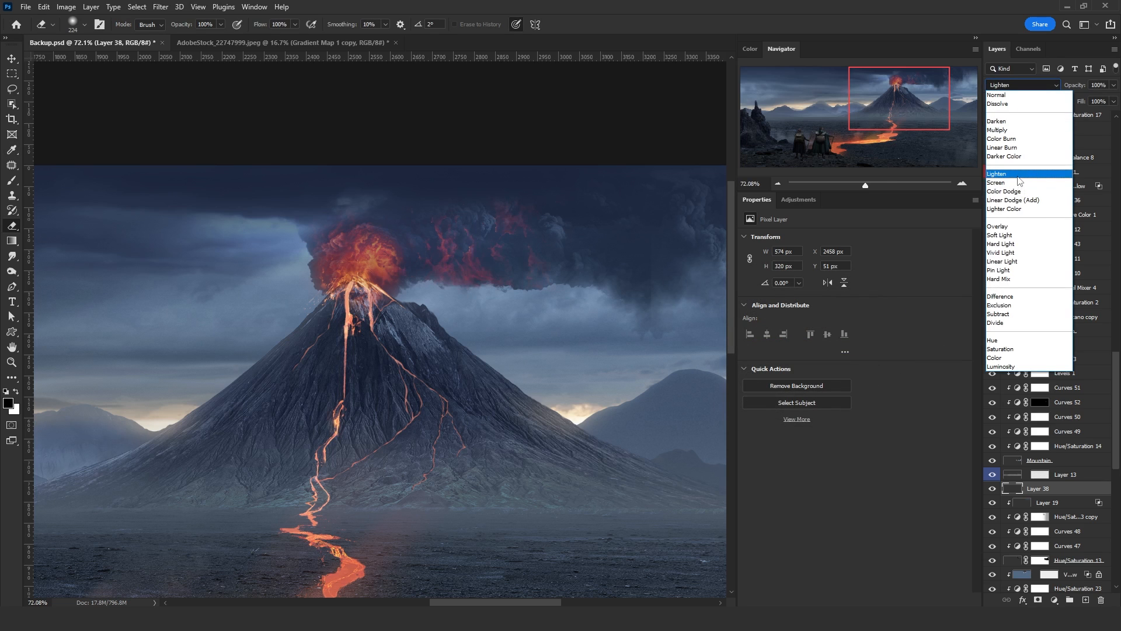
pyautogui.click(1019, 185)
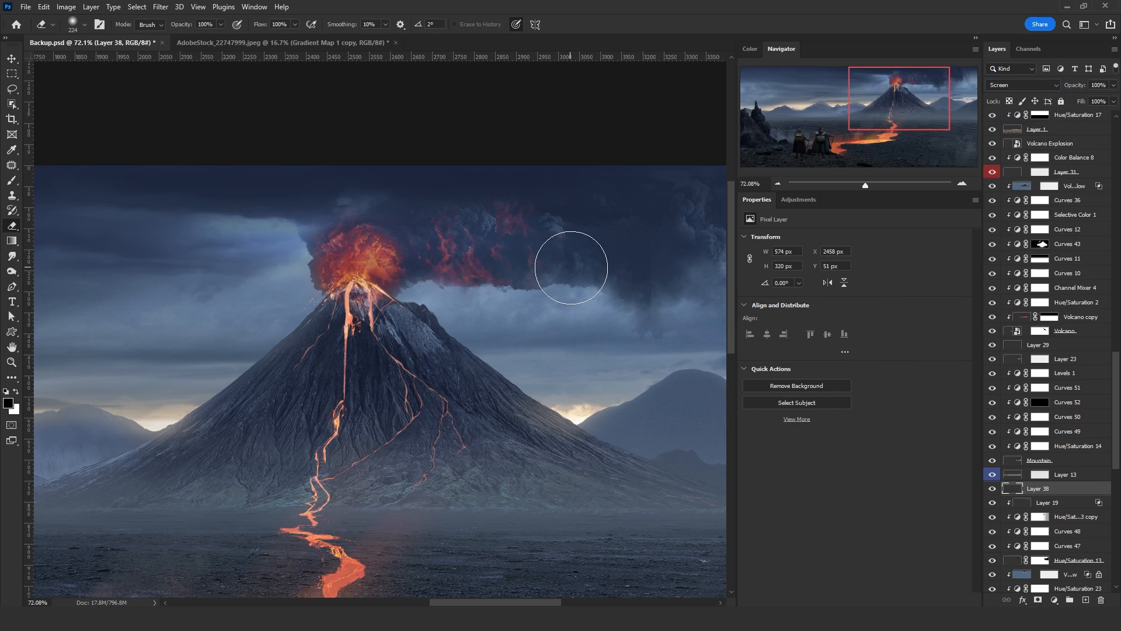
pyautogui.scroll(-5, 571, 268)
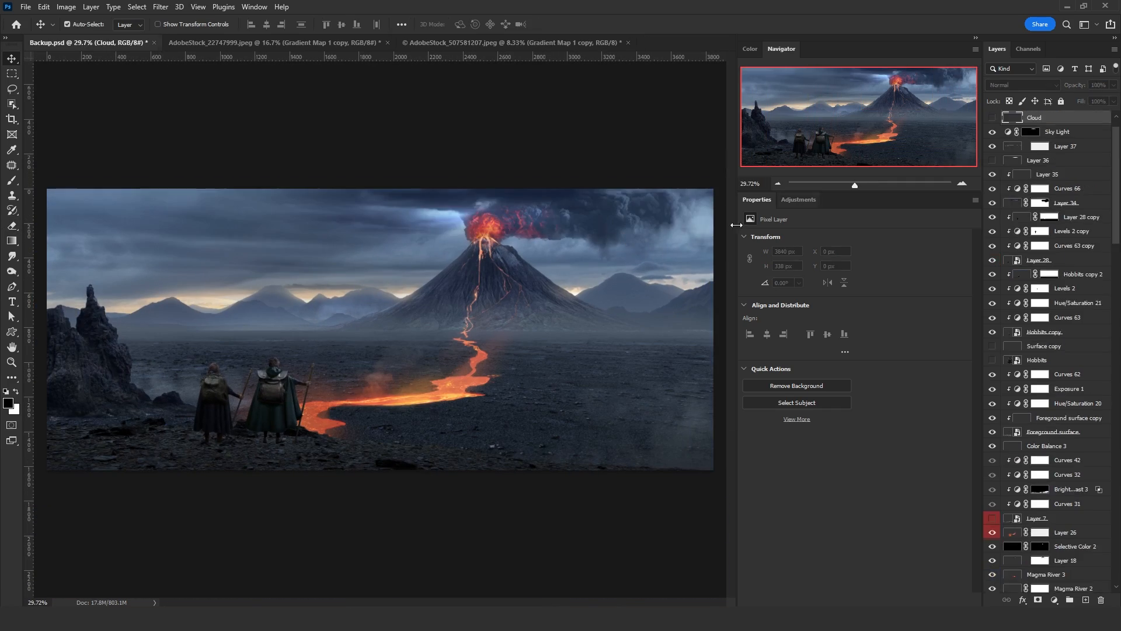
# Step: Add a clipped paint layer in Color mode at the top of the volcano's clipped adjustment stack
pyautogui.click(1044, 527)
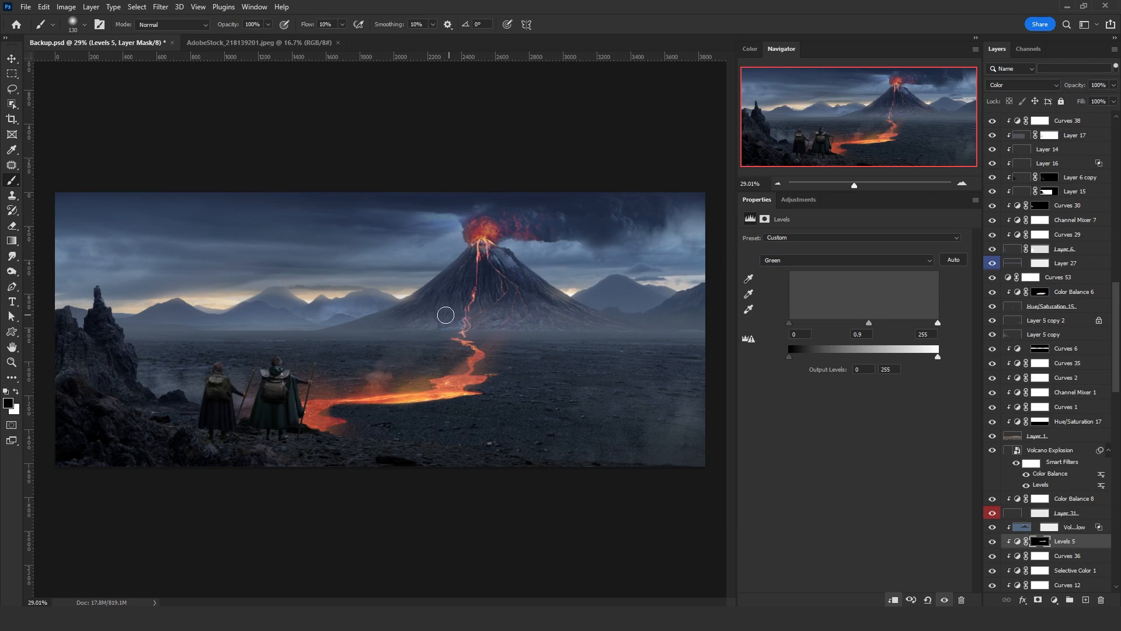
pyautogui.moveTo(1049, 541); pyautogui.dragTo(1052, 524)
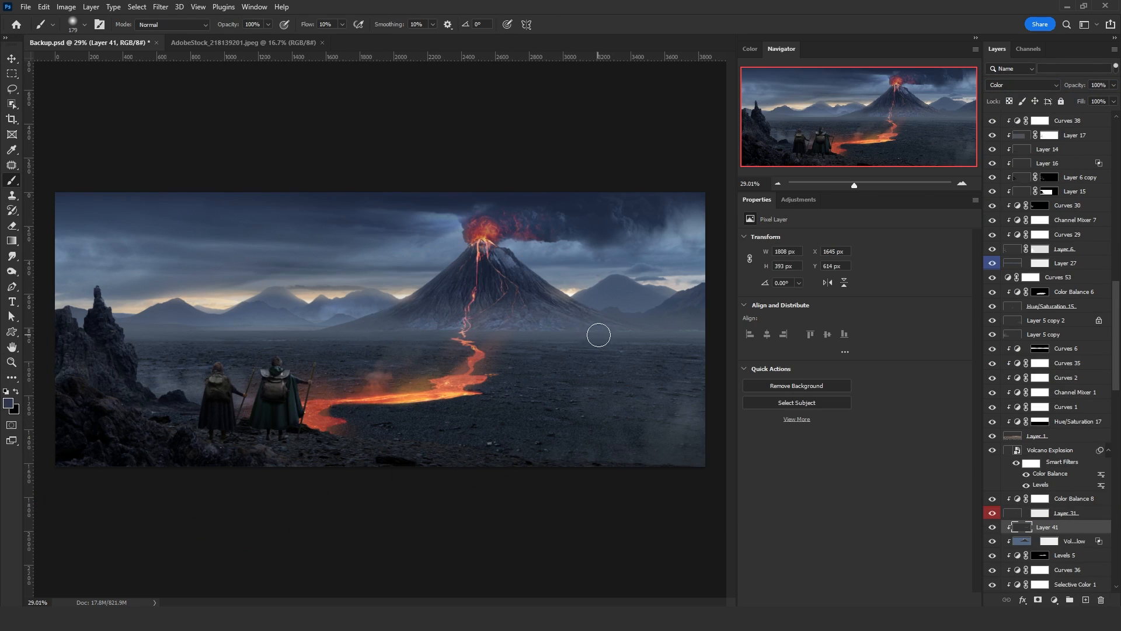
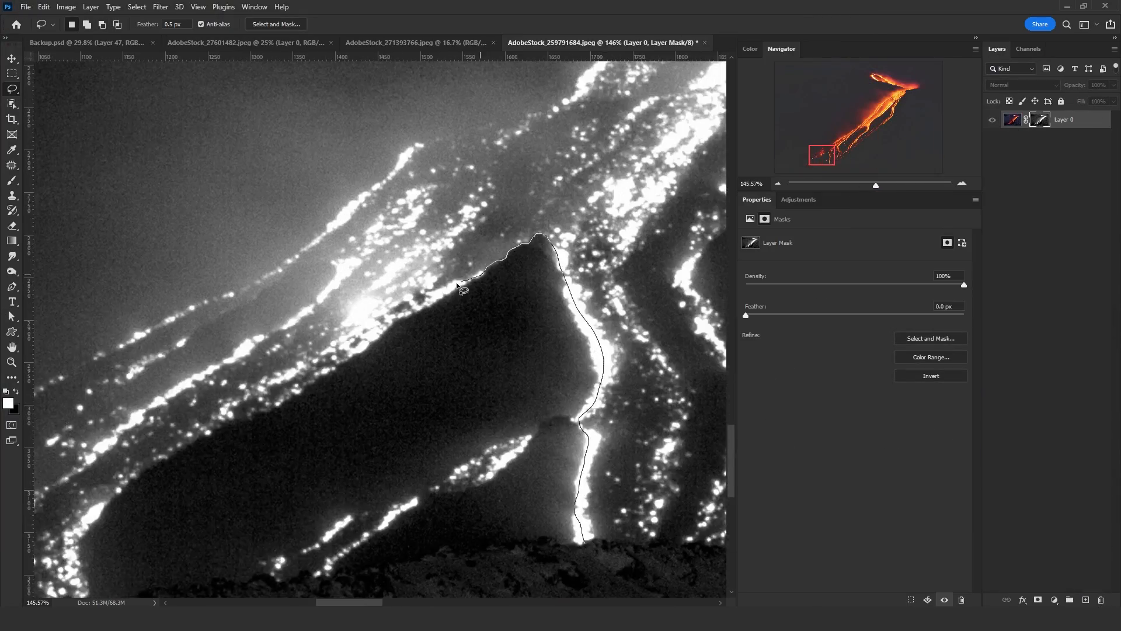
# Step: Paint the upper lava streams solid white in the layer mask of AdobeStock_259791684.jpeg
pyautogui.scroll(5, 329, 335)
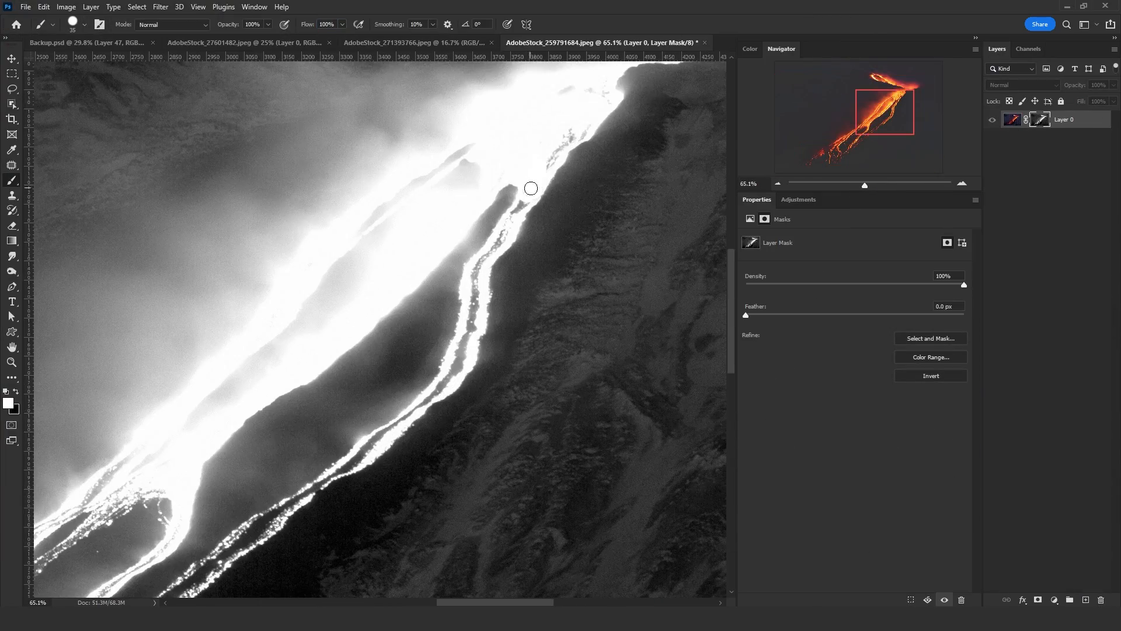
pyautogui.scroll(-1, 288, 305)
pyautogui.scroll(2, 288, 305)
pyautogui.press('b')
pyautogui.scroll(-5, 188, 358)
pyautogui.scroll(-5, 376, 322)
pyautogui.moveTo(356, 273); pyautogui.dragTo(620, 129)
pyautogui.scroll(1, 454, 270)
pyautogui.scroll(1, 454, 270)
pyautogui.moveTo(590, 216); pyautogui.dragTo(350, 412)
pyautogui.moveTo(349, 397); pyautogui.dragTo(581, 215)
pyautogui.moveTo(351, 403); pyautogui.dragTo(519, 265)
pyautogui.scroll(-1, 350, 380)
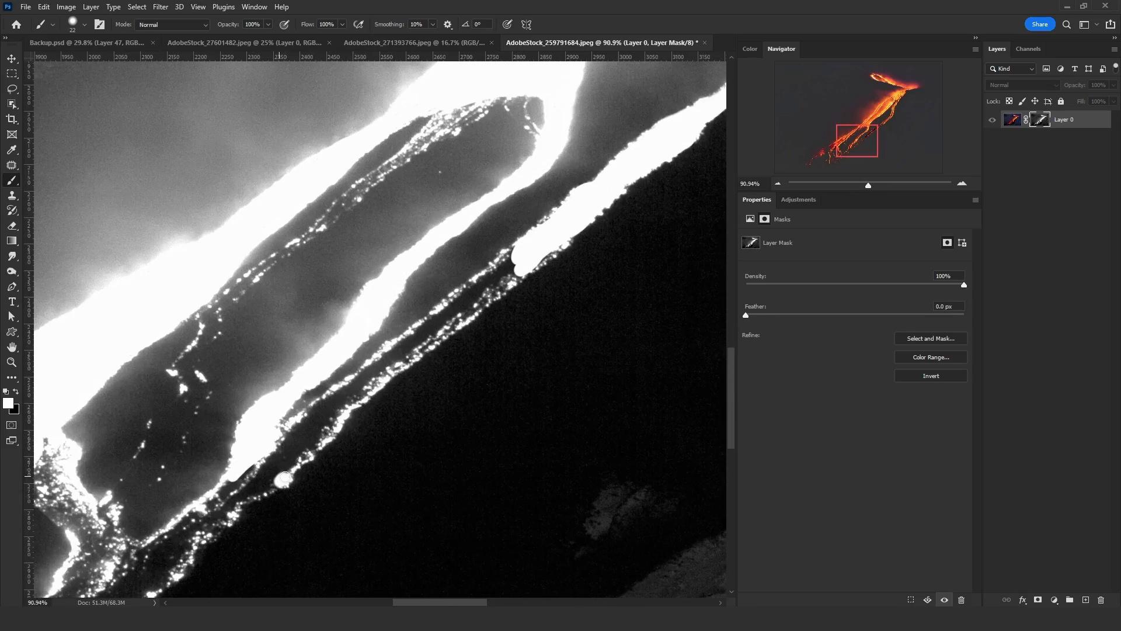
# Step: Fill the thin lower lava streams with white in the layer mask and open Levels
pyautogui.moveTo(462, 299); pyautogui.dragTo(516, 257)
pyautogui.moveTo(467, 305); pyautogui.dragTo(275, 461)
pyautogui.scroll(-2, 279, 441)
pyautogui.moveTo(365, 356)
pyautogui.mouseDown()
pyautogui.moveTo(322, 391)
pyautogui.moveTo(245, 263)
pyautogui.moveTo(125, 380)
pyautogui.mouseUp()
pyautogui.hotkey('ctrl', 'l')
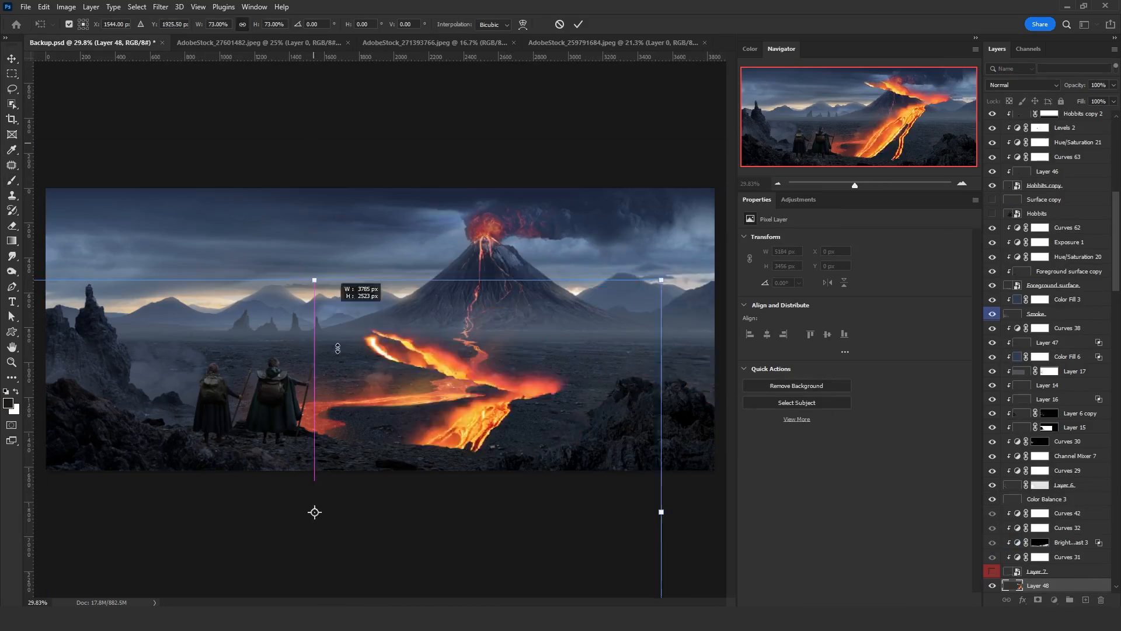
# Step: Scale down and reshape the pasted lava over the plain in Backup.psd
pyautogui.moveTo(337, 348); pyautogui.dragTo(359, 368)
pyautogui.rightClick(394, 389)
pyautogui.click(435, 368)
pyautogui.press('Return')
pyautogui.press('e')
# Step: Flatten the pasted lava into a thin stream about 1529 × 127 px at the volcano's foot, joining the magma river
pyautogui.hotkey('ctrl', 't')
pyautogui.moveTo(576, 423)
pyautogui.mouseDown()
pyautogui.moveTo(603, 373)
pyautogui.moveTo(409, 429)
pyautogui.mouseUp()
pyautogui.moveTo(472, 445); pyautogui.dragTo(507, 454)
pyautogui.moveTo(472, 406)
pyautogui.mouseDown()
pyautogui.moveTo(372, 405)
pyautogui.moveTo(574, 405)
pyautogui.moveTo(619, 344)
pyautogui.moveTo(444, 345)
pyautogui.moveTo(502, 342)
pyautogui.mouseUp()
pyautogui.scroll(-2, 574, 406)
pyautogui.press('Return')
pyautogui.hotkey('ctrl', 't')
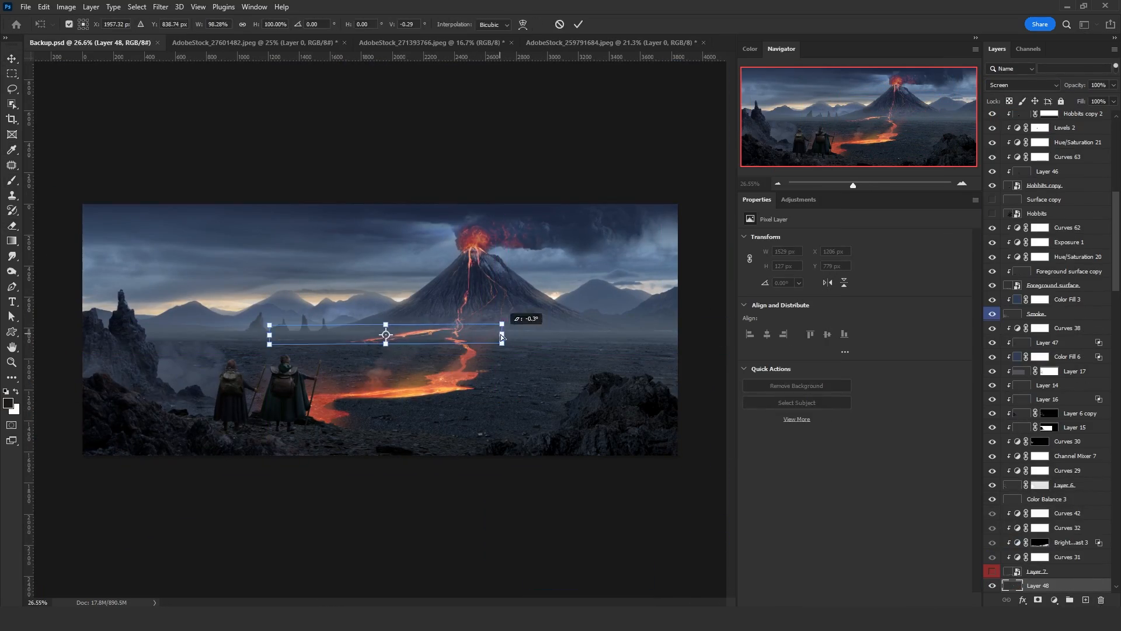
pyautogui.press('Return')
# Step: Add Curves and Color Balance adjustment layers, setting the Color Balance highlights to +27 red, +11 green and -20 blue
pyautogui.click(1055, 600)
pyautogui.click(1068, 455)
pyautogui.click(1054, 600)
pyautogui.click(1060, 498)
pyautogui.moveTo(840, 303); pyautogui.dragTo(850, 303)
pyautogui.click(864, 239)
pyautogui.moveTo(840, 265); pyautogui.dragTo(866, 265)
pyautogui.moveTo(840, 303); pyautogui.dragTo(821, 303)
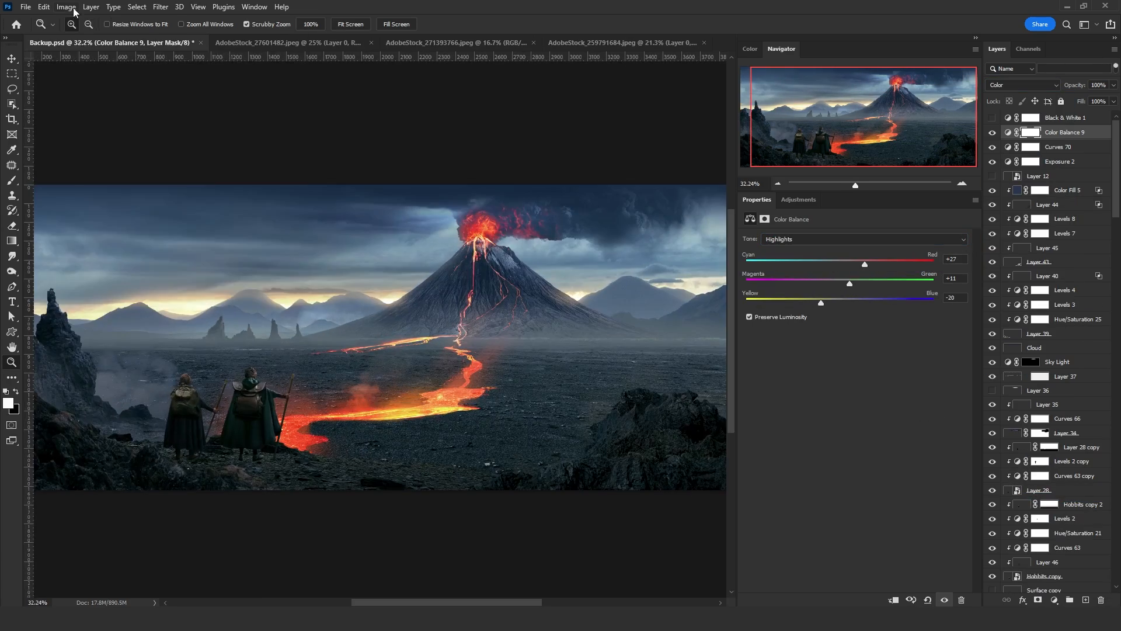
# Step: Group the Color Balance, Curves and Exposure adjustments as "Final Gradient" and hide the group
pyautogui.keyDown('shift'); pyautogui.click(1060, 161); pyautogui.keyUp('shift')
pyautogui.hotkey('ctrl', 'g')
pyautogui.doubleClick(1042, 133)
pyautogui.write('Final Gradient')
pyautogui.click(992, 133)
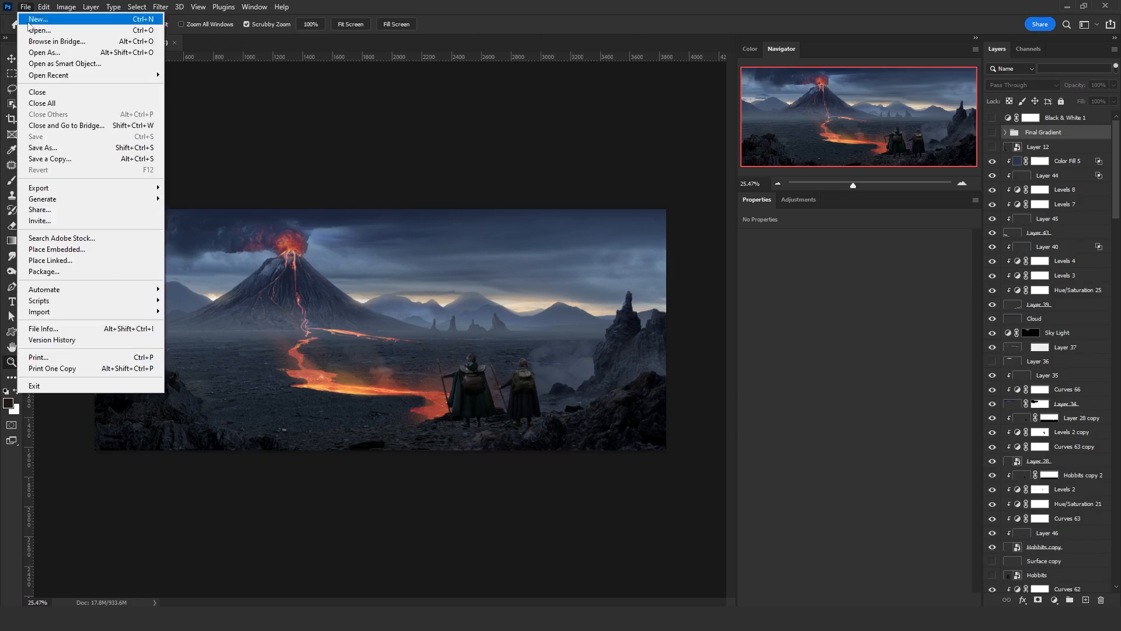
# Step: Adjust the thin lava stream with Color Balance and open AdobeStock_428303306.jpeg
pyautogui.hotkey('ctrl', 'b')
pyautogui.press('Return')
pyautogui.click(403, 331)
pyautogui.hotkey('ctrl', 'o')
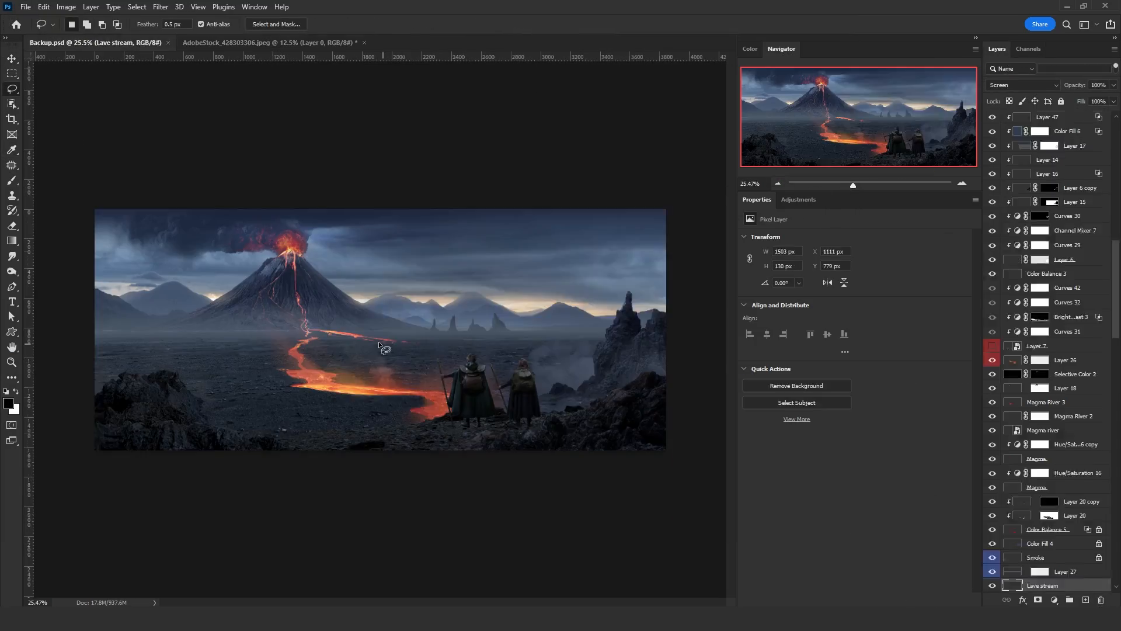
# Step: Scale the pasted lava texture to about 35% width and 13% height over the plain and tint it toward red with Color Balance
pyautogui.hotkey('ctrl', 't')
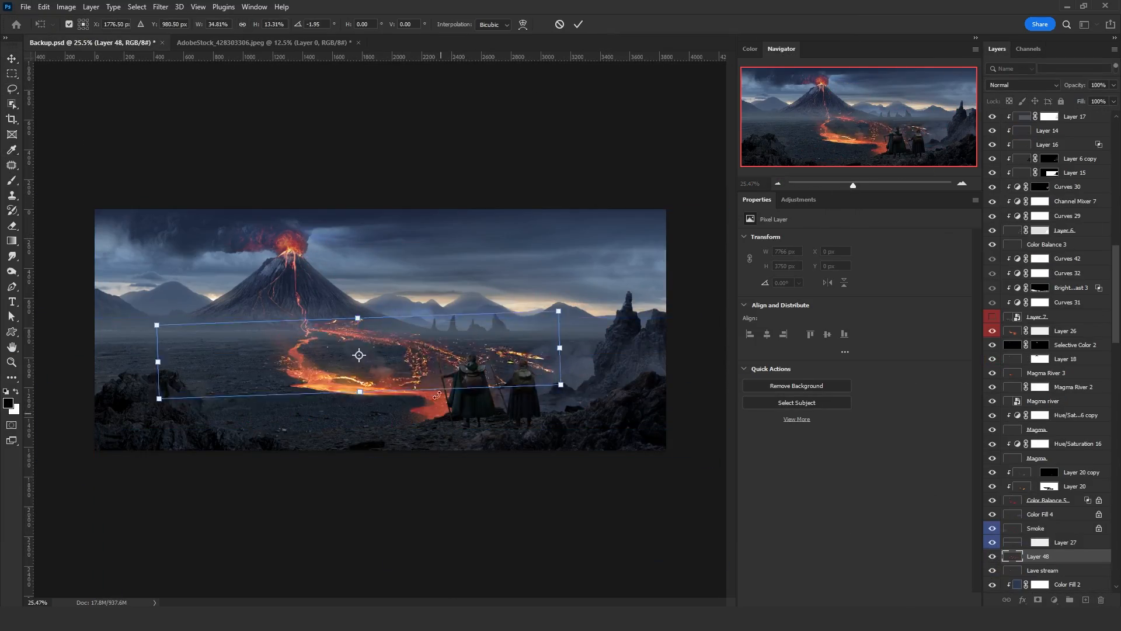
pyautogui.press('Return')
pyautogui.hotkey('ctrl', 'b')
pyautogui.moveTo(808, 328); pyautogui.dragTo(820, 328)
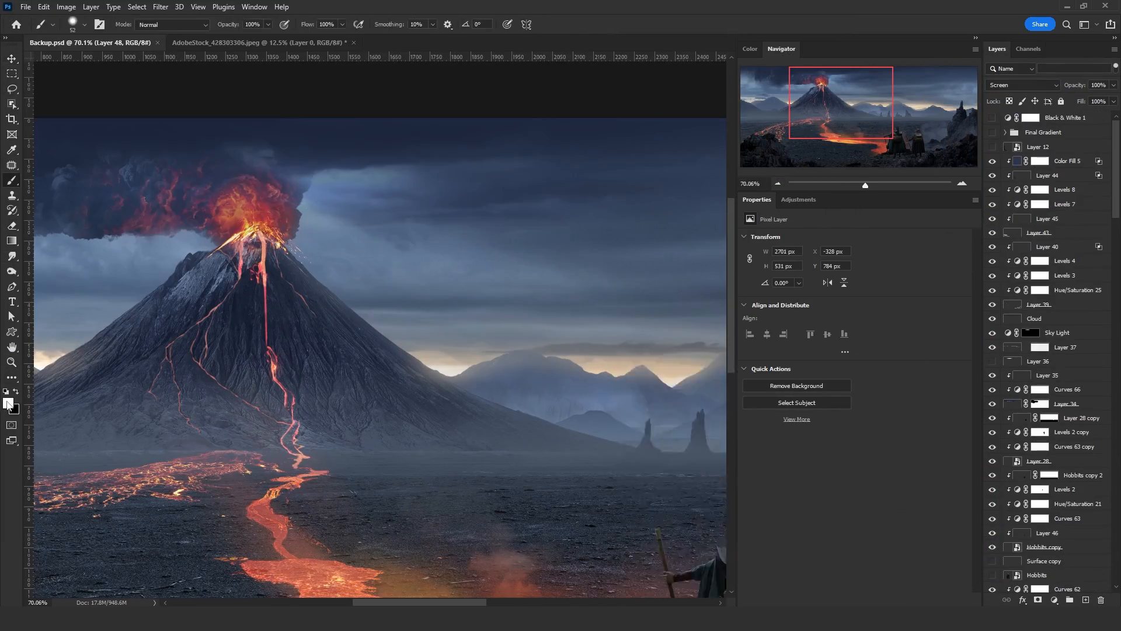
# Step: Set the brush fade to 360 and paint curved, tapering trails in the sky around the volcano
pyautogui.moveTo(396, 230); pyautogui.dragTo(563, 232)
pyautogui.hotkey('ctrl', 'z')
pyautogui.press('F5')
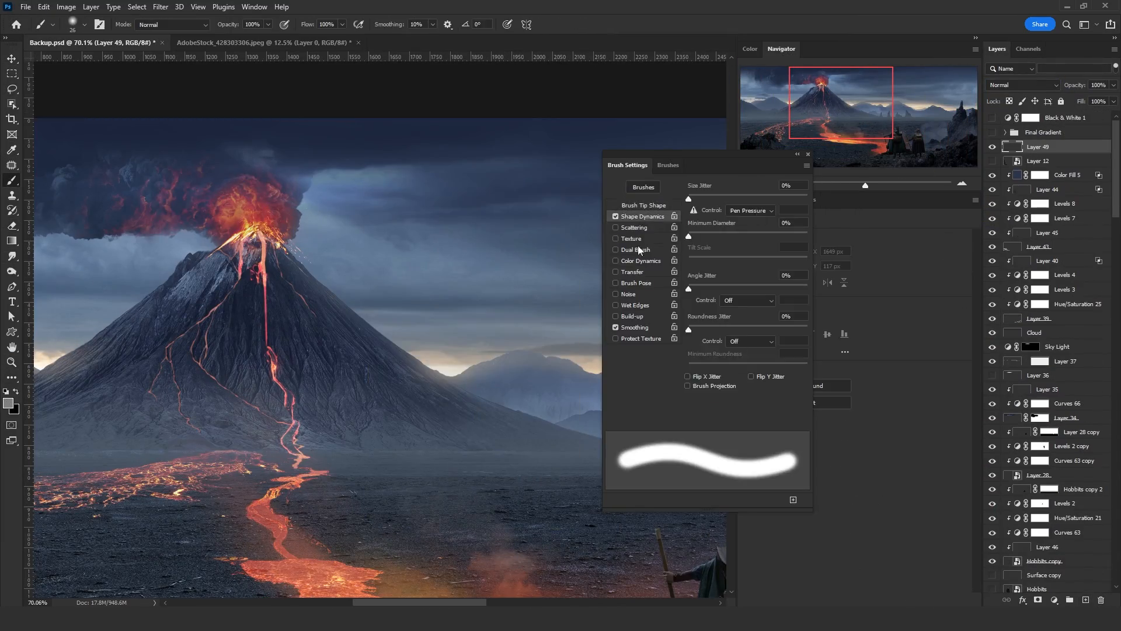
pyautogui.moveTo(385, 201); pyautogui.dragTo(543, 184)
pyautogui.hotkey('ctrl', 'z')
pyautogui.click(795, 209)
pyautogui.write('360')
pyautogui.moveTo(388, 138); pyautogui.dragTo(476, 130)
pyautogui.moveTo(488, 195); pyautogui.dragTo(601, 220)
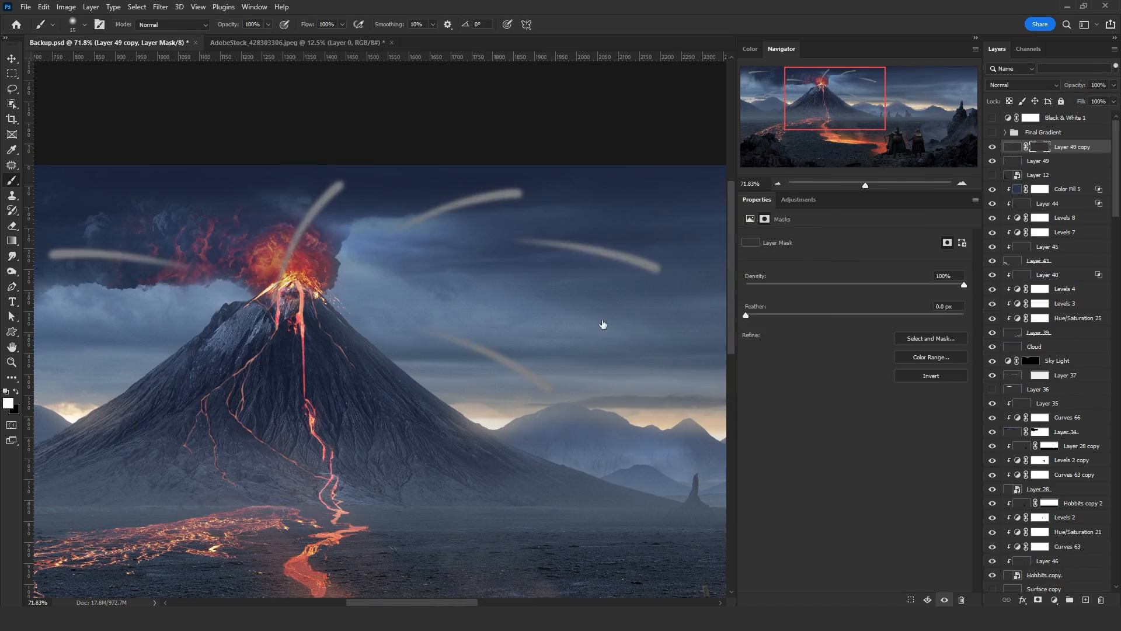
# Step: Duplicate the painted trails and tint the copy's midtones toward red with Color Balance
pyautogui.hotkey('ctrl', 'j')
pyautogui.click(161, 6)
pyautogui.hotkey('ctrl', 'b')
pyautogui.hotkey('ctrl', '-')
pyautogui.hotkey('ctrl', 'b')
pyautogui.hotkey('ctrl', 'b')
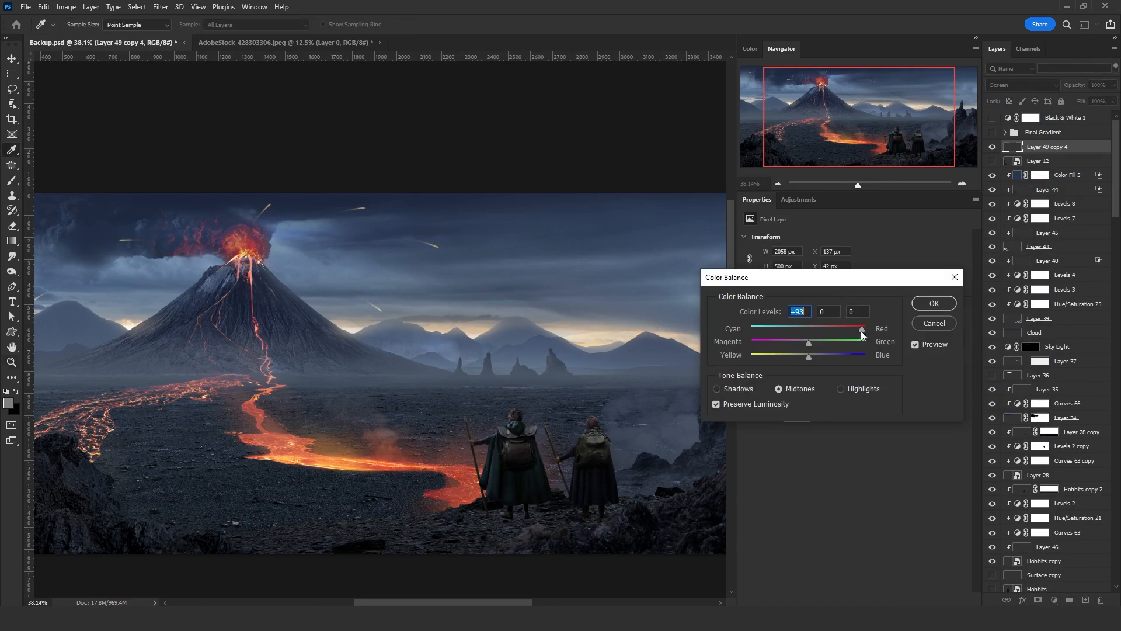
pyautogui.moveTo(809, 328); pyautogui.dragTo(850, 328)
pyautogui.press('Return')
# Step: Set the brush's flow control to Fade at 60 and paint textured smoke trails behind the fireballs
pyautogui.press('b')
pyautogui.hotkey('ctrl', '+')
pyautogui.moveTo(209, 250); pyautogui.dragTo(548, 302)
pyautogui.press('F5')
pyautogui.click(643, 216)
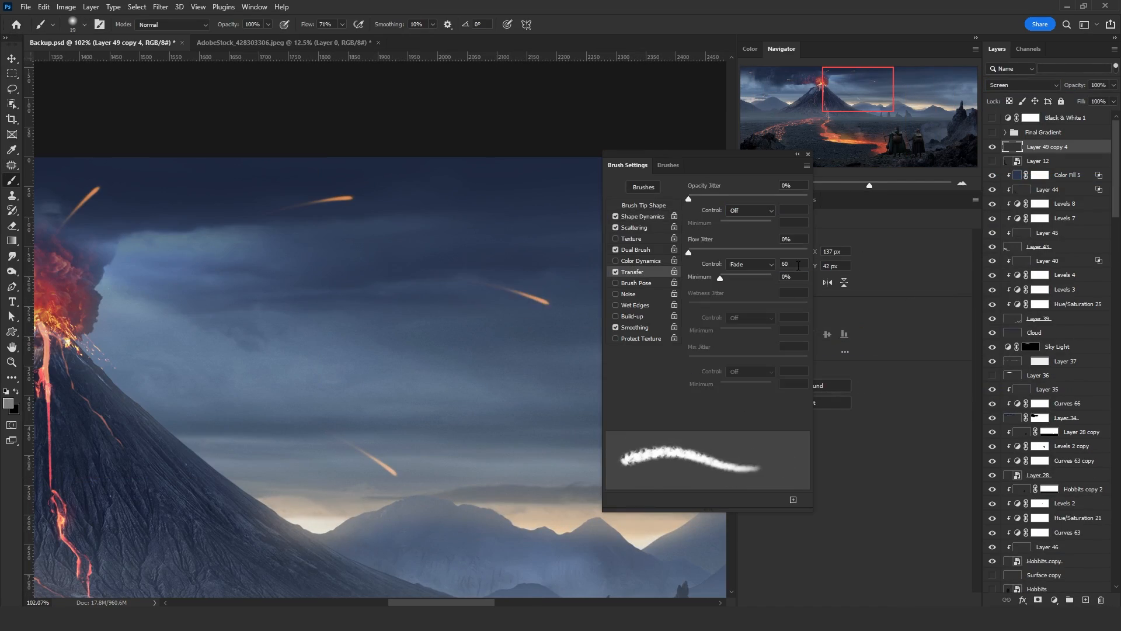
pyautogui.moveTo(163, 376); pyautogui.dragTo(400, 475)
# Step: Adjust the Hue/Saturation of the fireball trails
pyautogui.hotkey('ctrl', '-')
pyautogui.press('i')
pyautogui.hotkey('ctrl', 'u')
pyautogui.press('Return')
pyautogui.press('F5')
# Step: Paint on Layer 49's mask to reveal dark smoke trails between the crater and the fireballs
pyautogui.press('b')
pyautogui.hscroll(5, 374, 350)
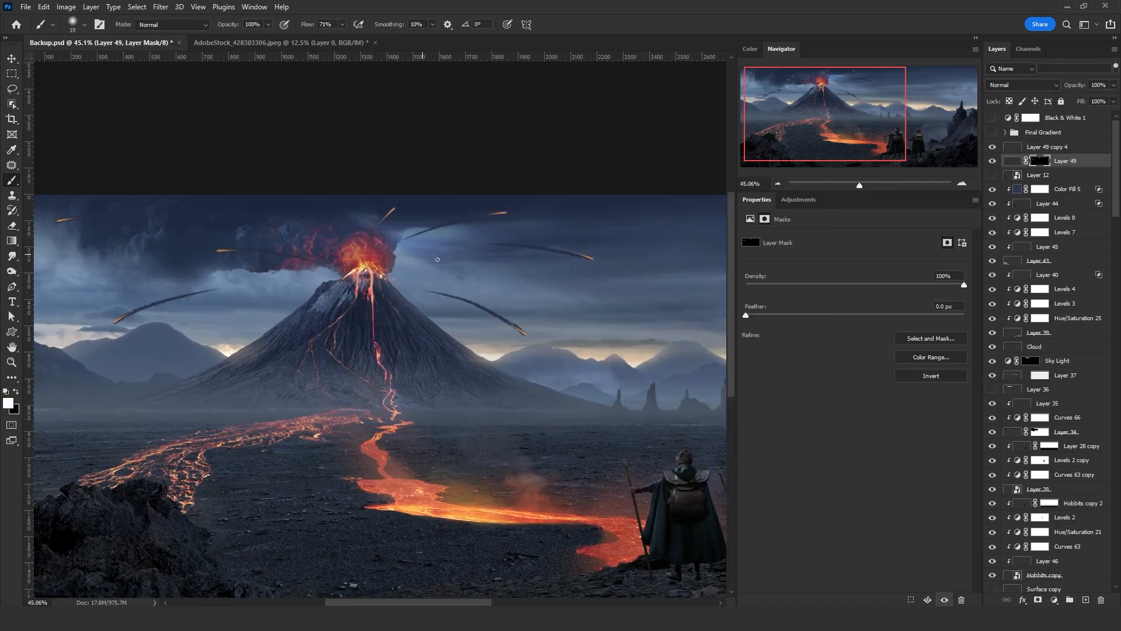
pyautogui.moveTo(345, 295); pyautogui.dragTo(444, 341)
pyautogui.hotkey('ctrl', '-')
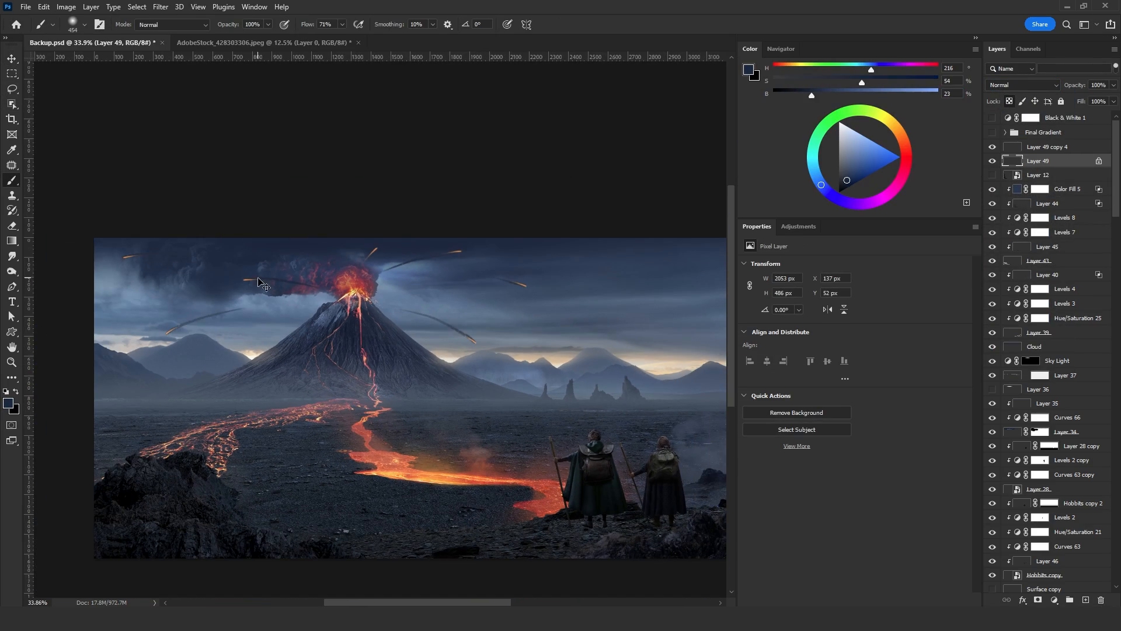
# Step: Render Multiple Flames Along Path on a new layer along an arched path from the crater, with length 288, width 5 and interval 27
pyautogui.hotkey('ctrl', '0')
pyautogui.hotkey('ctrl', 'shift', 'alt', 'n')
pyautogui.press('p')
pyautogui.click(161, 7)
pyautogui.click(327, 213)
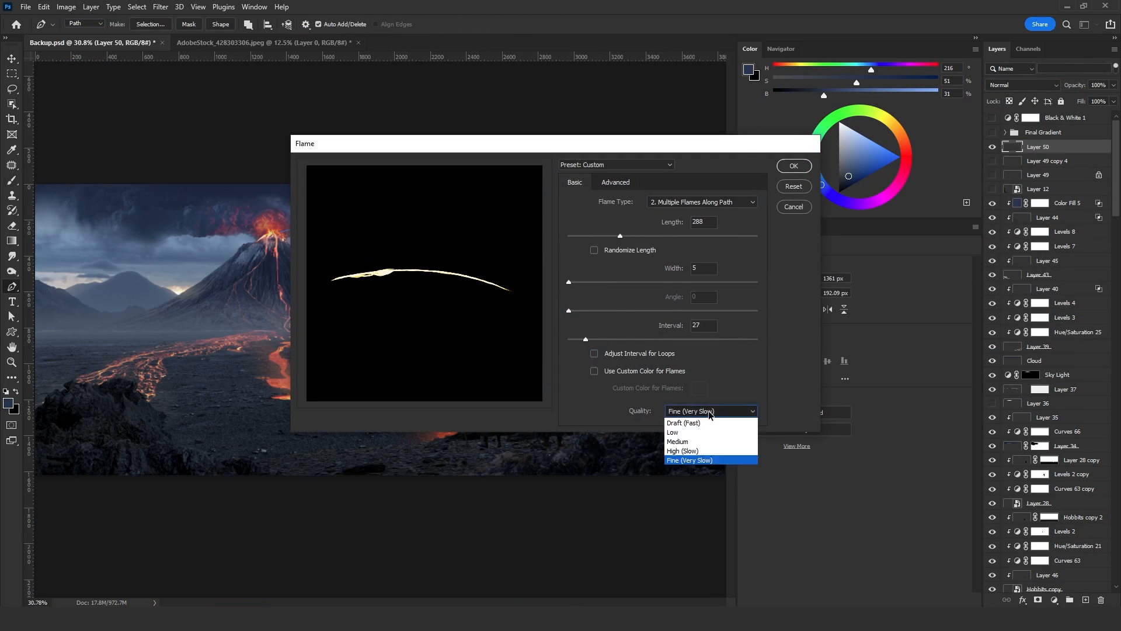
pyautogui.click(615, 182)
pyautogui.click(710, 345)
pyautogui.click(706, 365)
pyautogui.click(794, 166)
pyautogui.press('l')
# Step: Draw a path down the volcano's slope and render a flame along it on a new layer, about 120 × 339 px
pyautogui.hotkey('ctrl', 'shift', 'alt', 'n')
pyautogui.press('p')
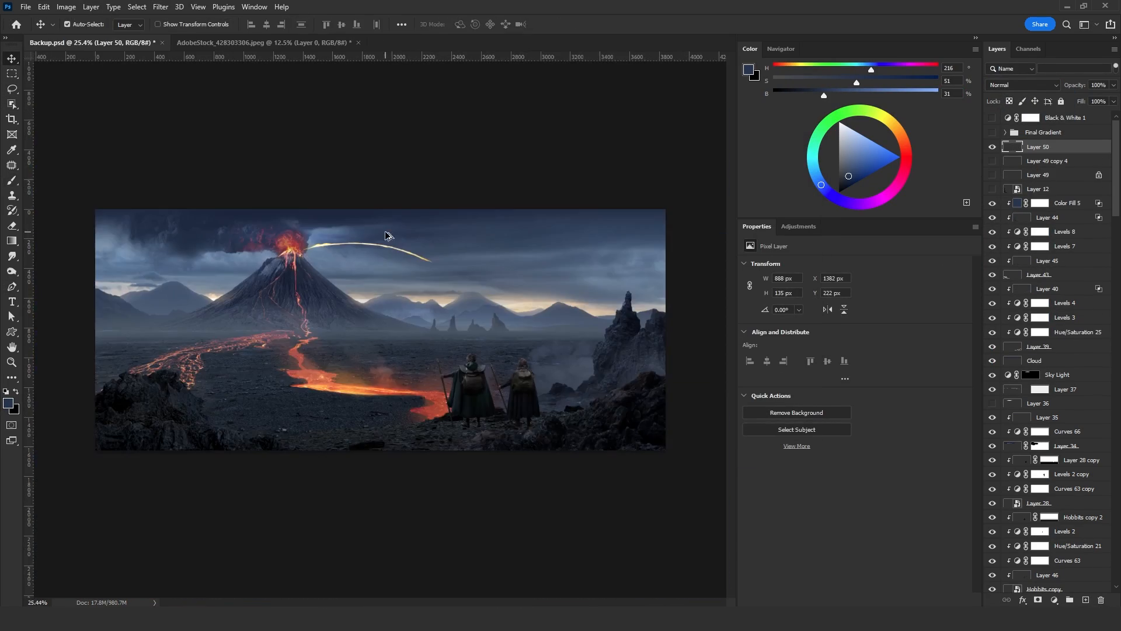
pyautogui.hotkey('ctrl', '+')
pyautogui.click(346, 222)
pyautogui.click(376, 374)
pyautogui.hotkey('ctrl', 'alt', 'f')
pyautogui.moveTo(590, 329); pyautogui.dragTo(605, 330)
pyautogui.click(574, 182)
pyautogui.click(615, 182)
pyautogui.click(794, 166)
# Step: Set the slope flame to Screen and adjust it with Levels and a Color Balance highlights correction
pyautogui.hotkey('shift', 'alt', 's')
pyautogui.hotkey('ctrl', 'l')
pyautogui.click(791, 223)
pyautogui.hotkey('ctrl', 'b')
pyautogui.click(841, 388)
pyautogui.click(934, 303)
pyautogui.hotkey('ctrl', '0')
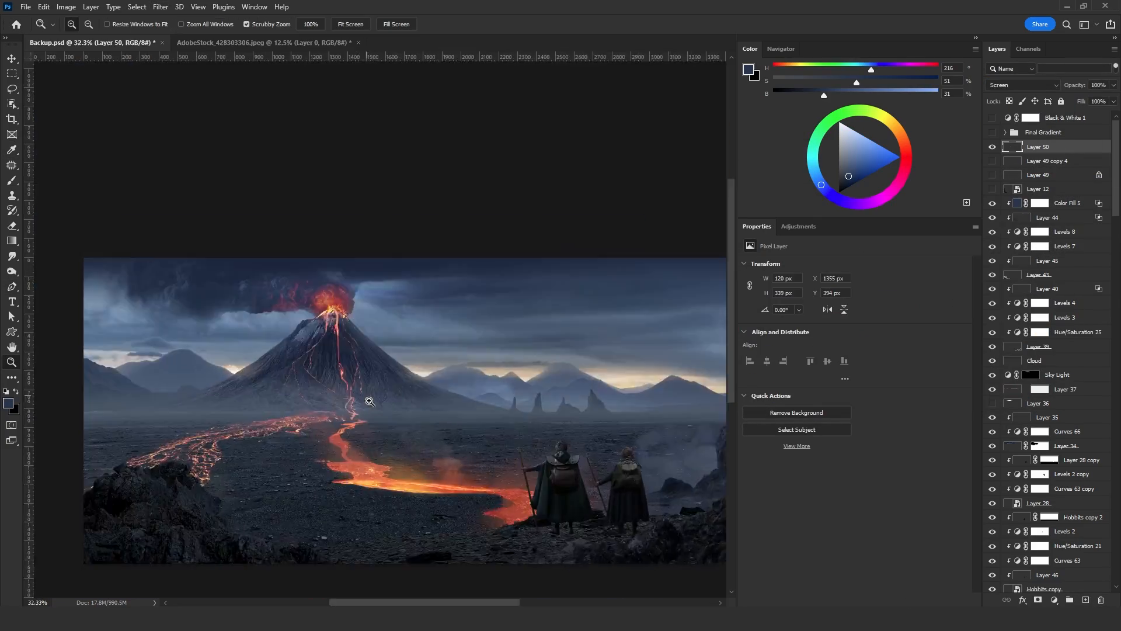
# Step: Adjust the Curves and open the floating rocks image AdobeStock_357804568.jpeg
pyautogui.hotkey('ctrl', 'm')
pyautogui.hotkey('ctrl', 'o')
pyautogui.press('z')
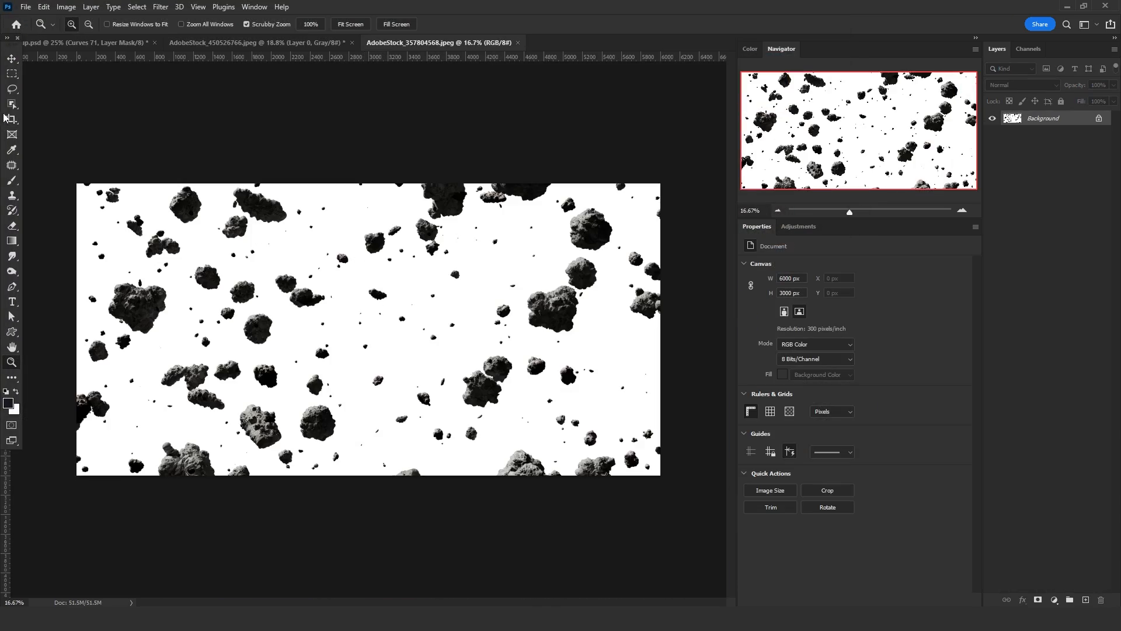
# Step: Duplicate the rocks background, invert the copy and use Levels to turn it into solid white rocks on black
pyautogui.click(11, 89)
pyautogui.hotkey('ctrl', 'j')
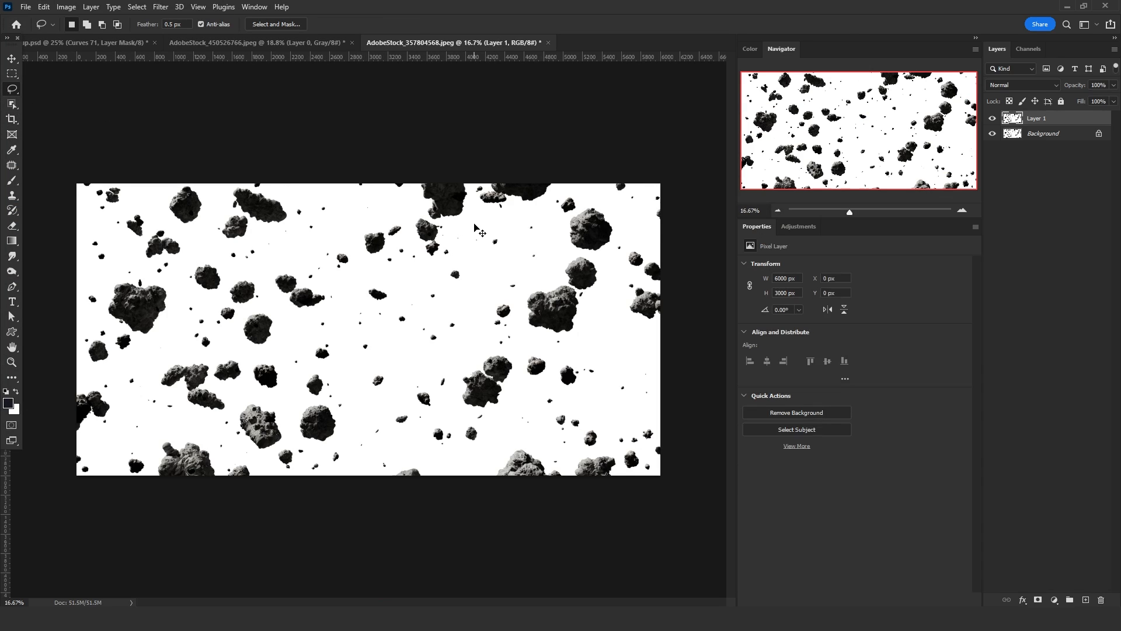
pyautogui.hotkey('ctrl', 'i')
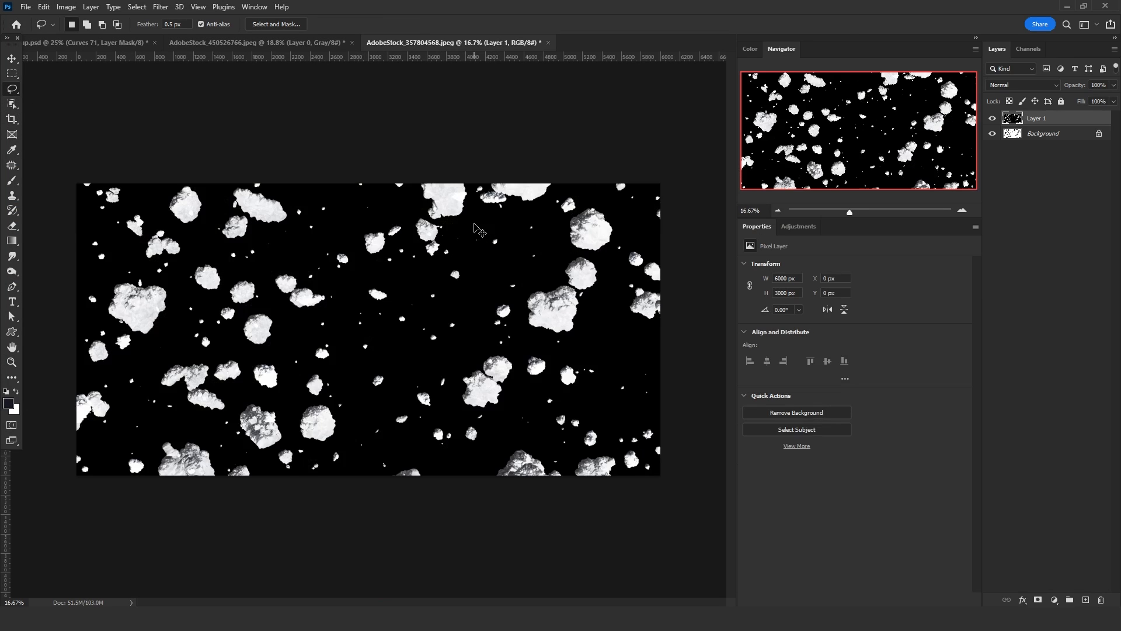
pyautogui.hotkey('ctrl', 'l')
pyautogui.moveTo(748, 332); pyautogui.dragTo(612, 337)
pyautogui.click(782, 226)
pyautogui.press('l')
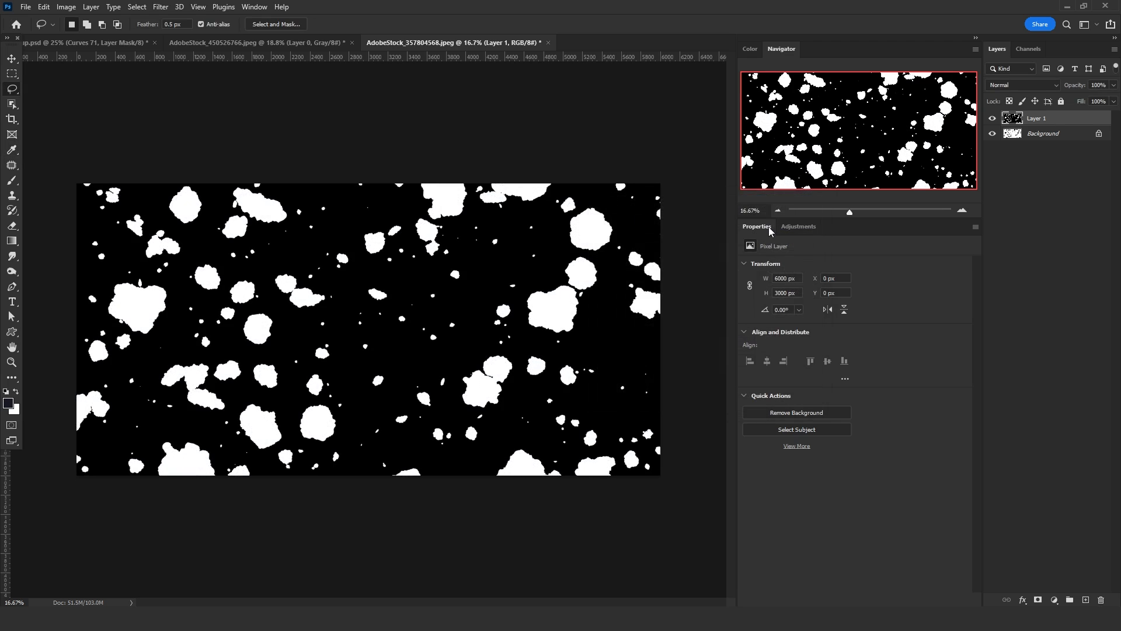
# Step: Cut the black-and-white rocks image and paste it into a new layer mask on the original rocks layer
pyautogui.hotkey('ctrl', 'a')
pyautogui.hotkey('ctrl', 'x')
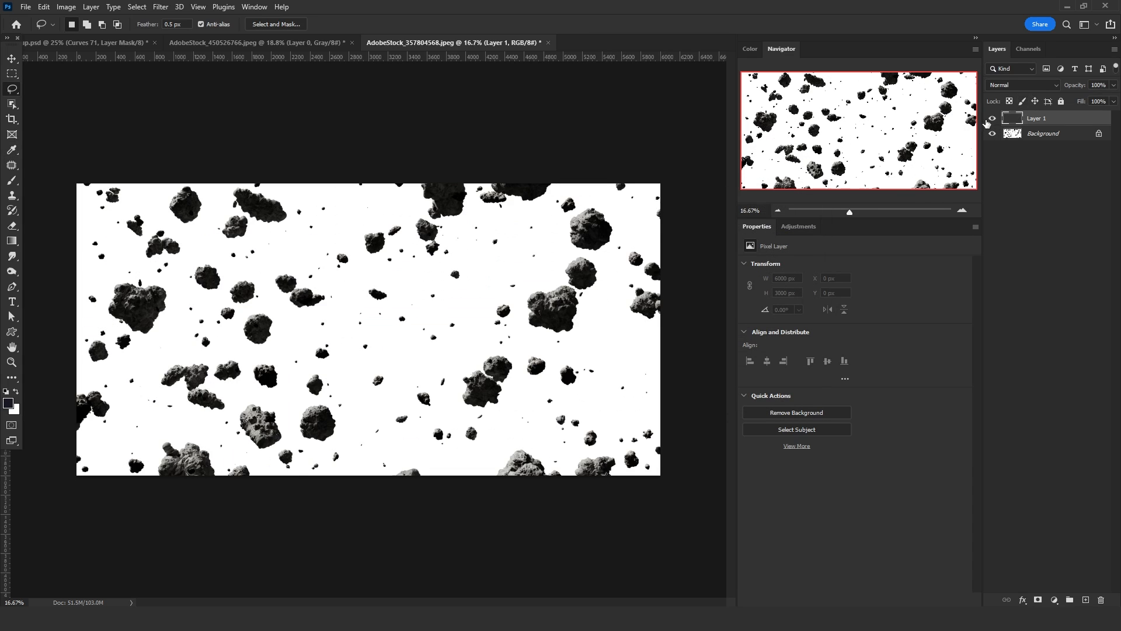
pyautogui.click(1023, 135)
pyautogui.click(1039, 601)
pyautogui.keyDown('alt'); pyautogui.click(1040, 133); pyautogui.keyUp('alt')
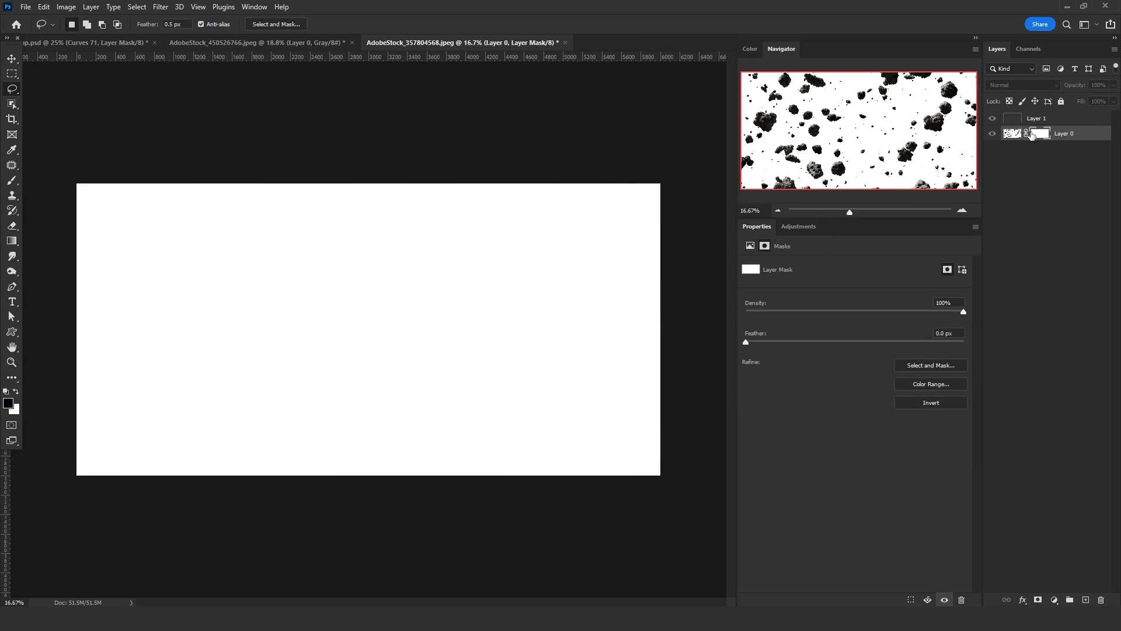
pyautogui.hotkey('ctrl', 'v')
pyautogui.click(1016, 135)
pyautogui.hotkey('ctrl', 'd')
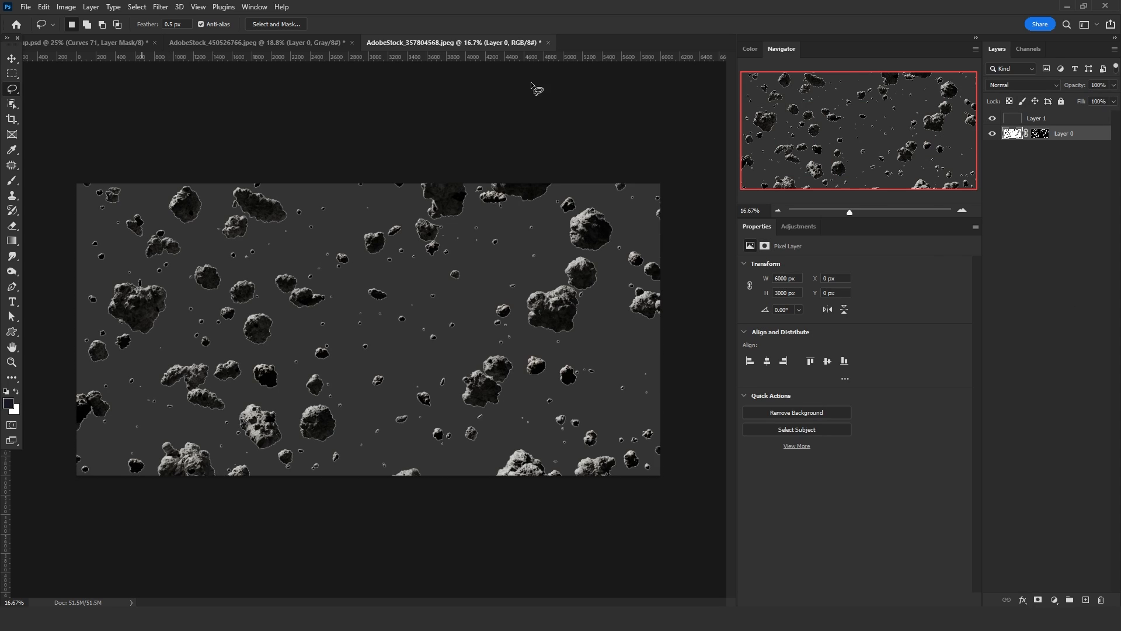
# Step: Soften the rocks mask with Gaussian Blur and tighten its edges with Levels by setting the midtone to 0.12
pyautogui.click(1040, 133)
pyautogui.click(160, 7)
pyautogui.moveTo(248, 152)
pyautogui.click(327, 205)
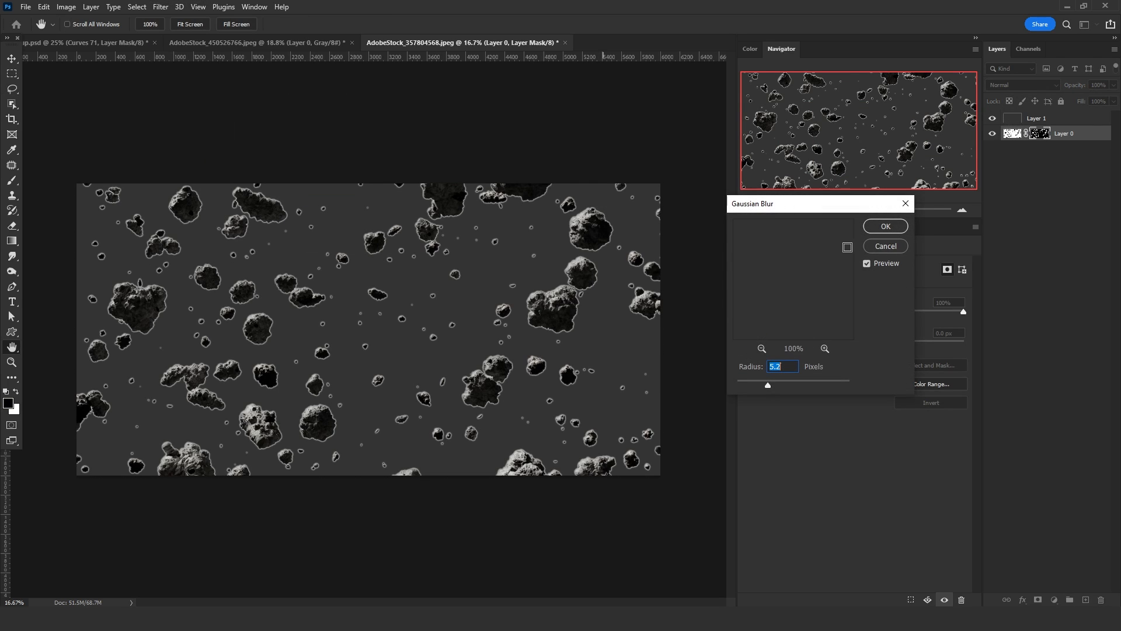
pyautogui.click(890, 224)
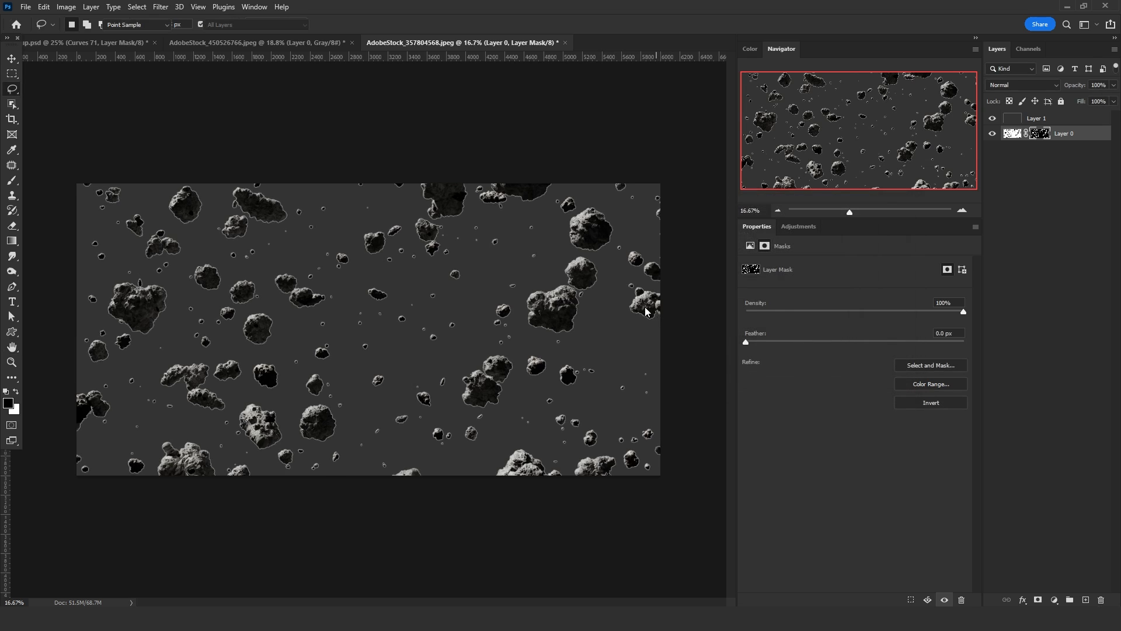
pyautogui.hotkey('ctrl', 'l')
pyautogui.moveTo(676, 330); pyautogui.dragTo(714, 331)
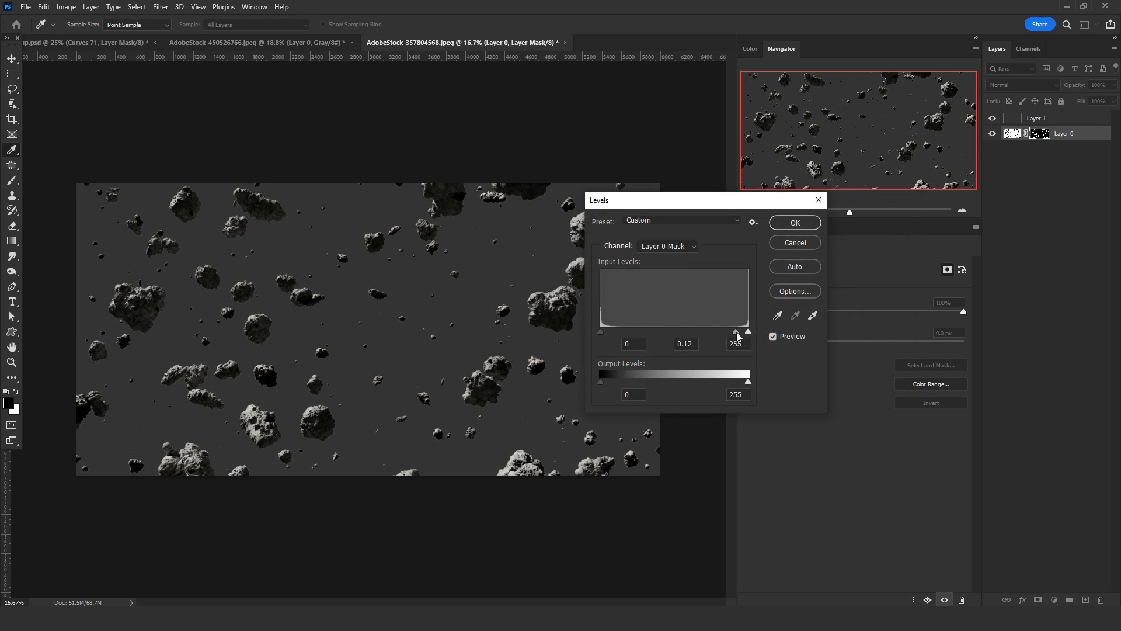
pyautogui.click(790, 227)
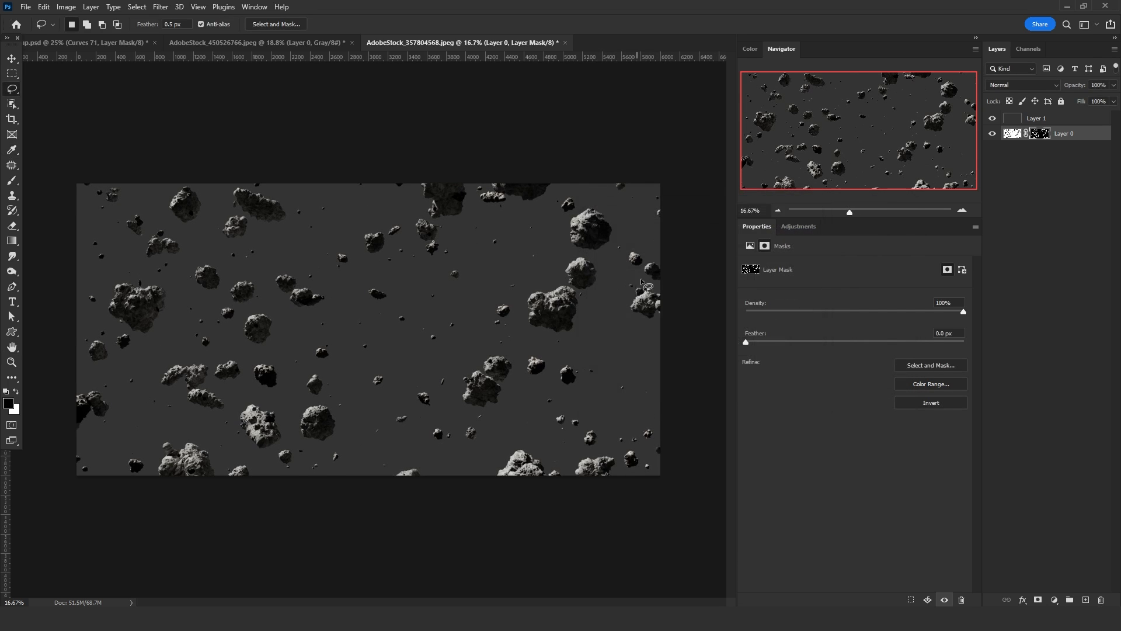
# Step: Apply the mask to the rocks layer and delete the empty layer above it
pyautogui.rightClick(1039, 133)
pyautogui.click(1028, 163)
pyautogui.click(1033, 119)
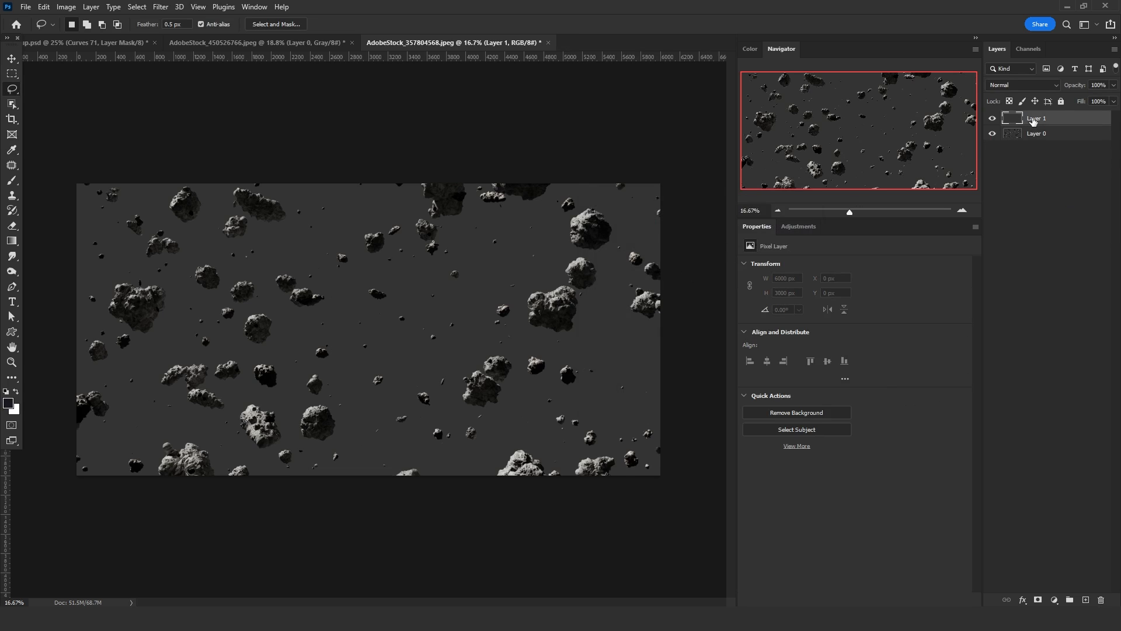
pyautogui.press('Delete')
# Step: Darken the cut-out rocks with a Hue/Saturation adjustment
pyautogui.hotkey('ctrl', 'u')
pyautogui.moveTo(872, 348); pyautogui.dragTo(853, 354)
pyautogui.click(1001, 232)
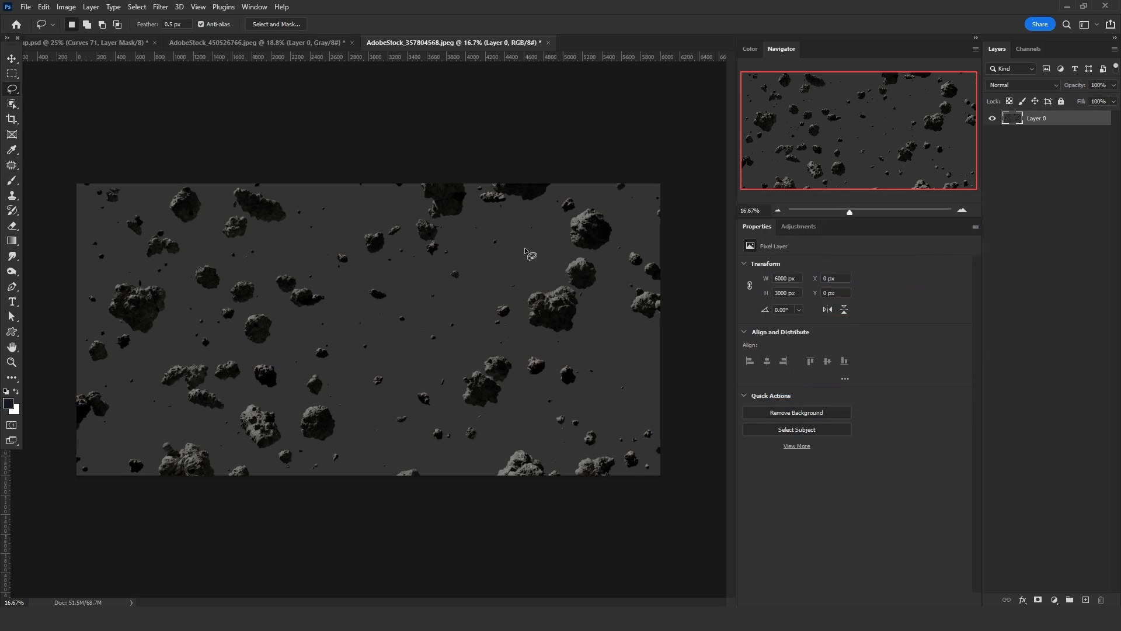
# Step: Add a new layer clipped to the rocks and fill it with orange #f08e19 using the Paint Bucket
pyautogui.click(1085, 600)
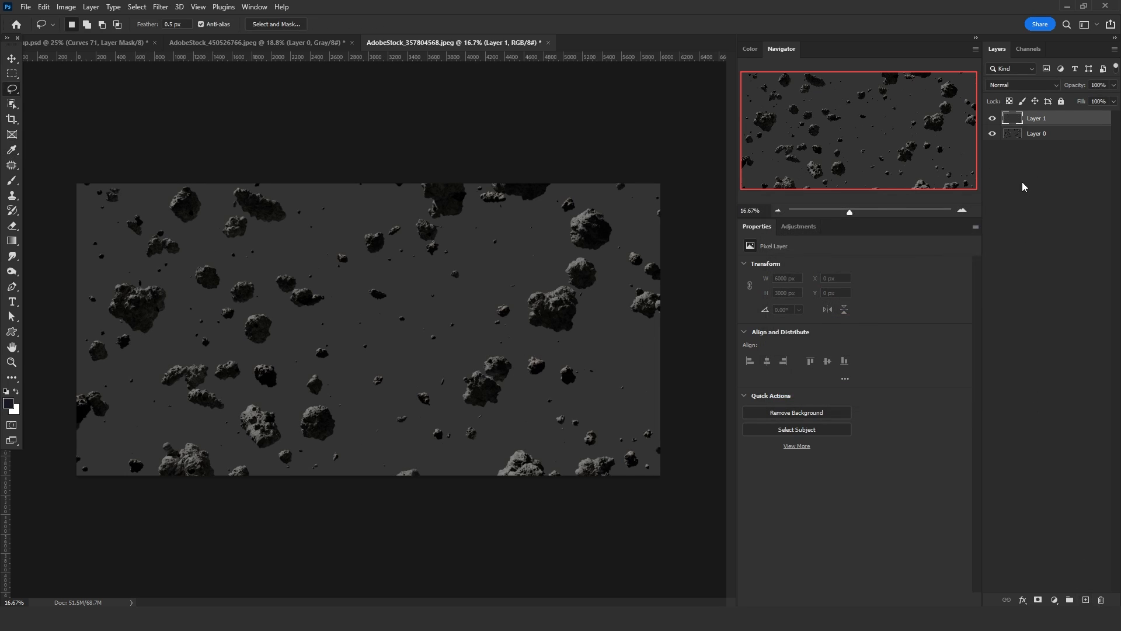
pyautogui.keyDown('alt'); pyautogui.click(1038, 121); pyautogui.keyUp('alt')
pyautogui.click(11, 241)
pyautogui.click(53, 252)
pyautogui.click(9, 403)
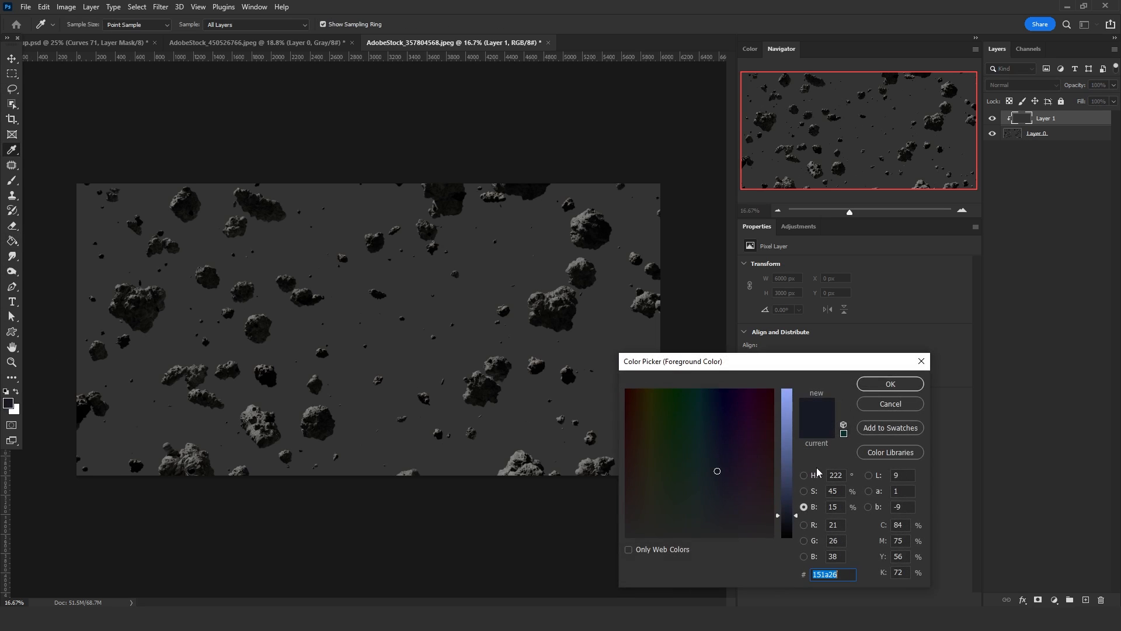
pyautogui.write('f08e19')
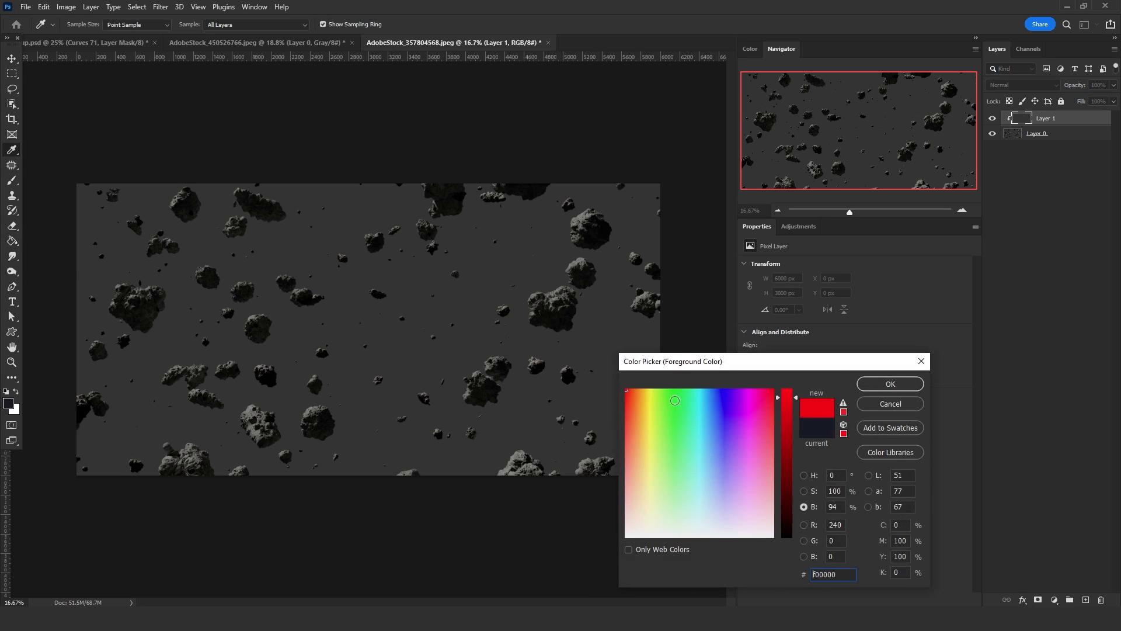
pyautogui.click(886, 383)
pyautogui.click(538, 346)
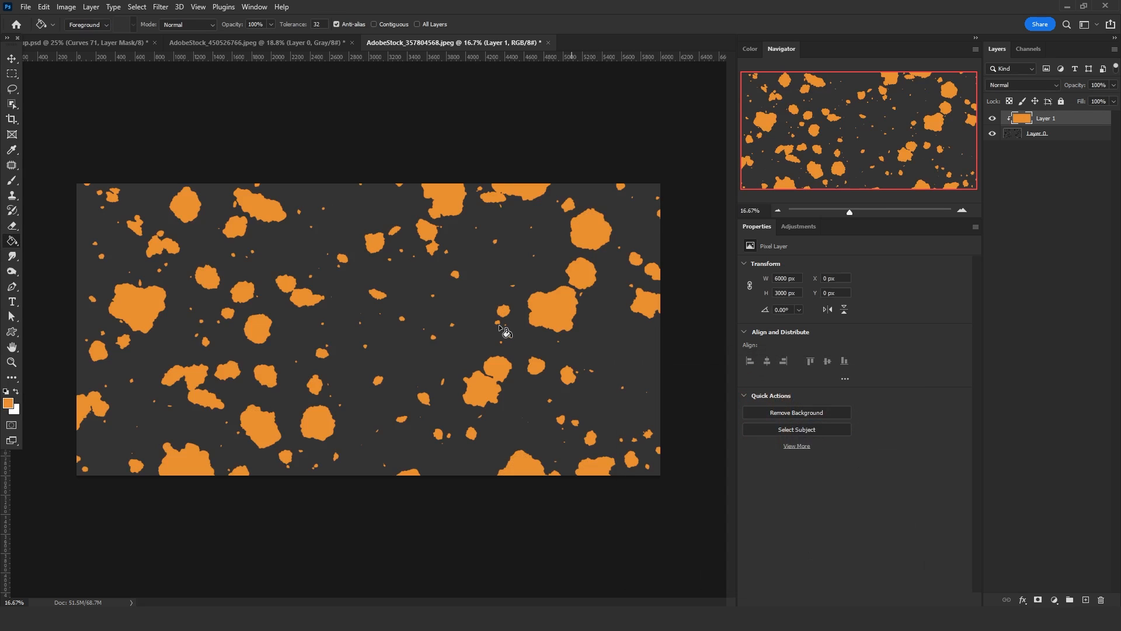
# Step: Add a layer mask to the orange layer and fill the mask with black
pyautogui.click(1037, 599)
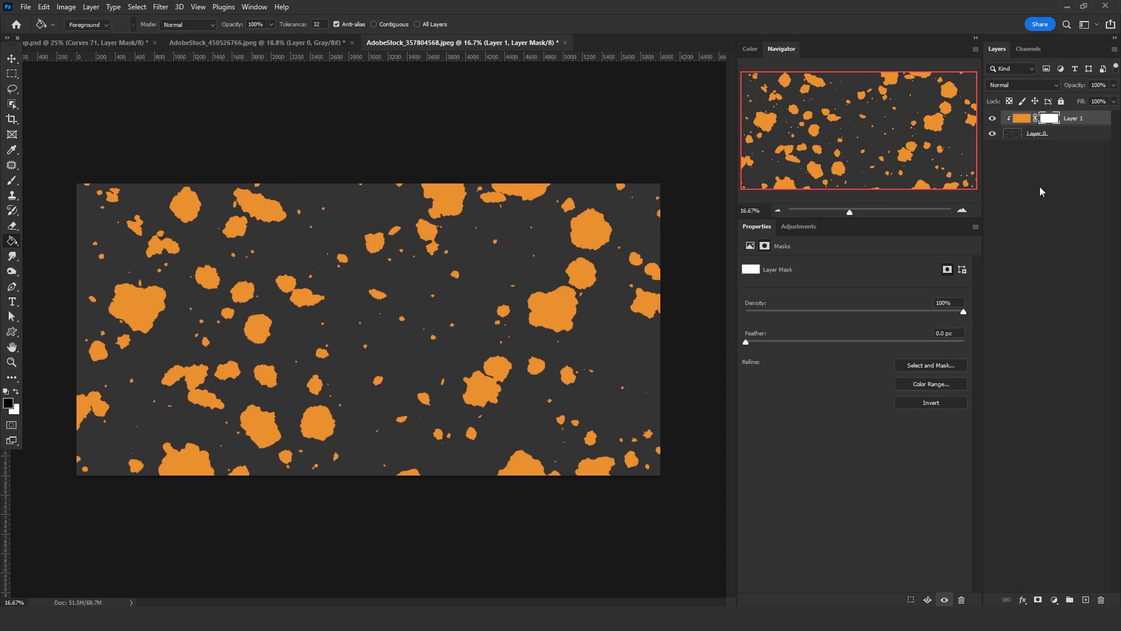
pyautogui.keyDown('alt'); pyautogui.click(1046, 119); pyautogui.keyUp('alt')
pyautogui.hotkey('shift', 'BackSpace')
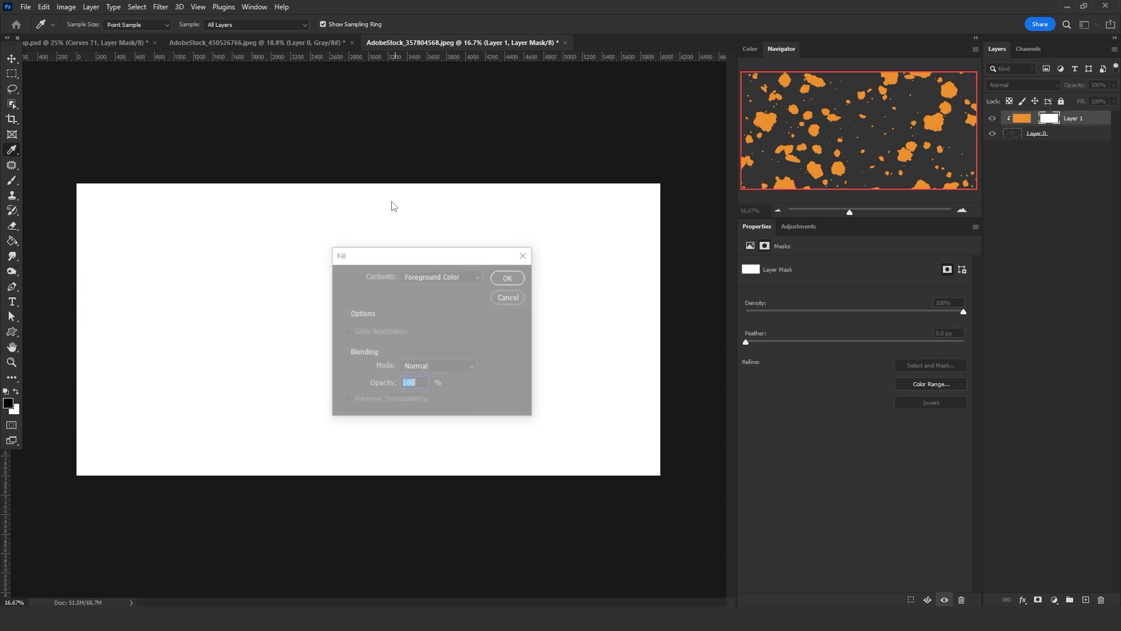
pyautogui.click(480, 276)
pyautogui.click(461, 369)
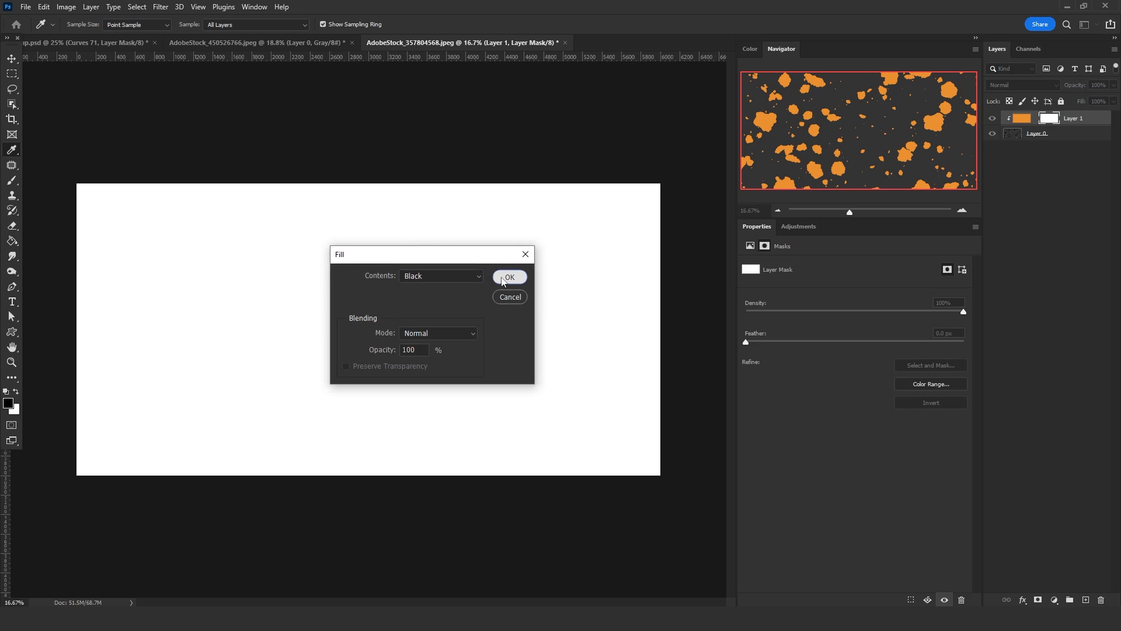
pyautogui.click(510, 276)
# Step: Render Difference Clouds repeatedly on the orange layer's mask and reduce the pattern to thin white veins with Levels
pyautogui.click(159, 11)
pyautogui.moveTo(175, 217)
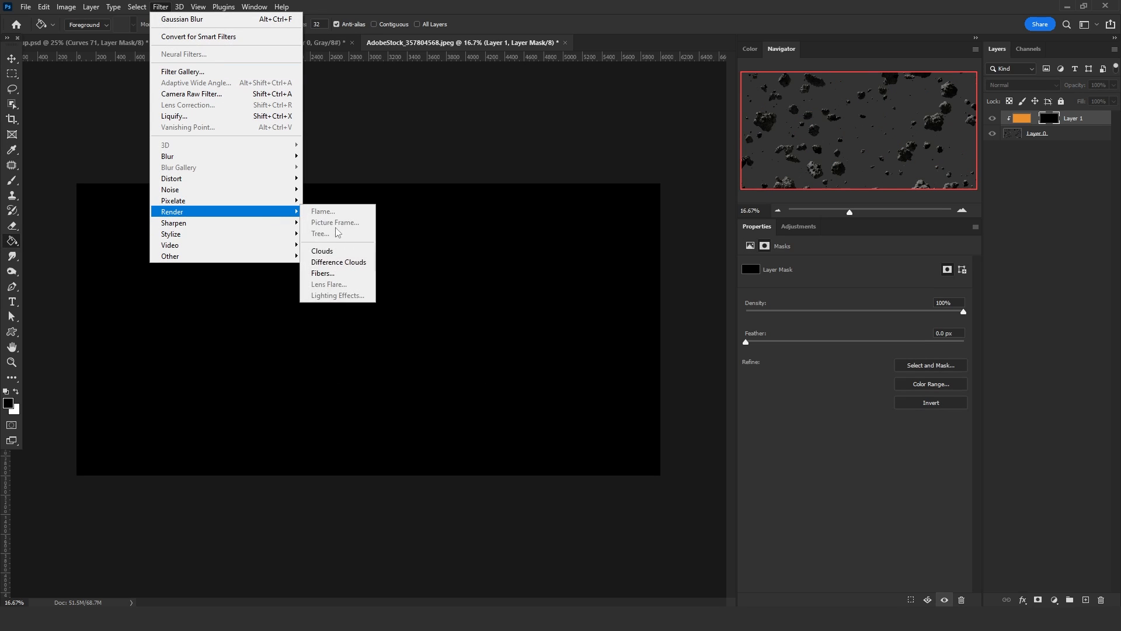
pyautogui.click(335, 262)
pyautogui.hotkey('ctrl', 'alt', 'f')
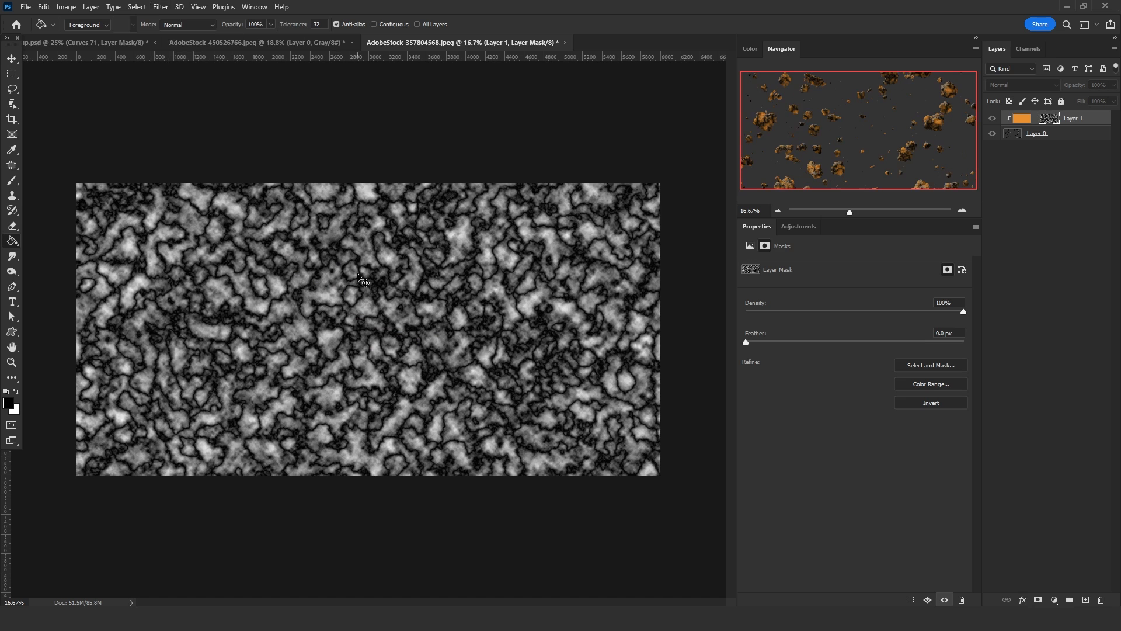
pyautogui.hotkey('ctrl', 'alt', 'f')
pyautogui.hotkey('ctrl', 'l')
pyautogui.moveTo(677, 331); pyautogui.dragTo(745, 335)
pyautogui.click(808, 220)
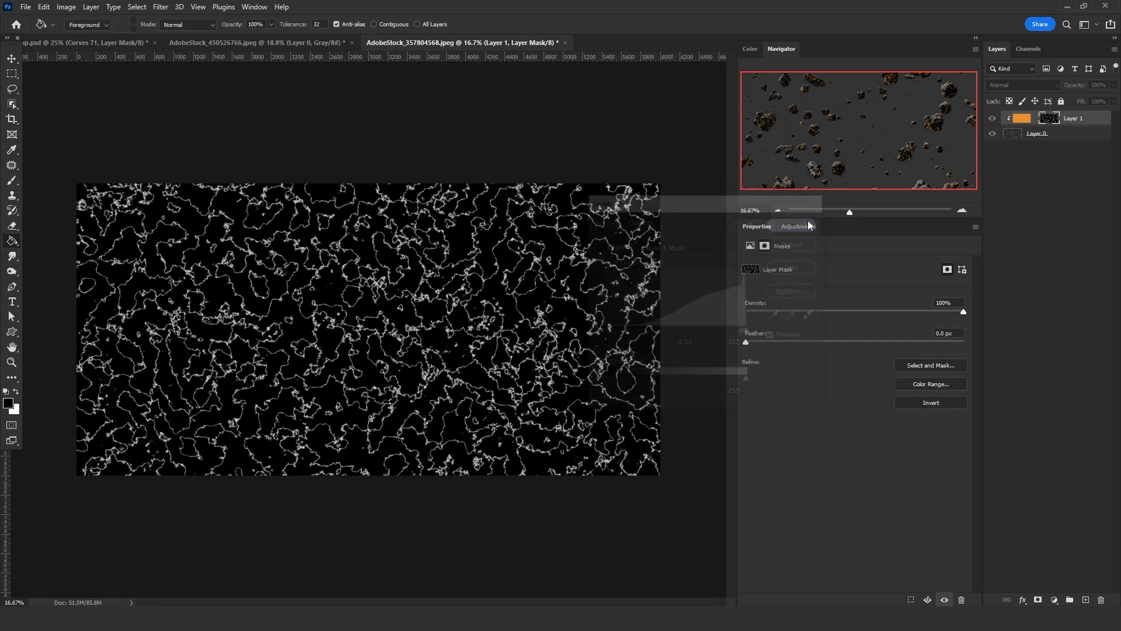
# Step: Apply the vein mask to the orange layer
pyautogui.click(1022, 120)
pyautogui.click(1052, 119)
pyautogui.rightClick(1055, 120)
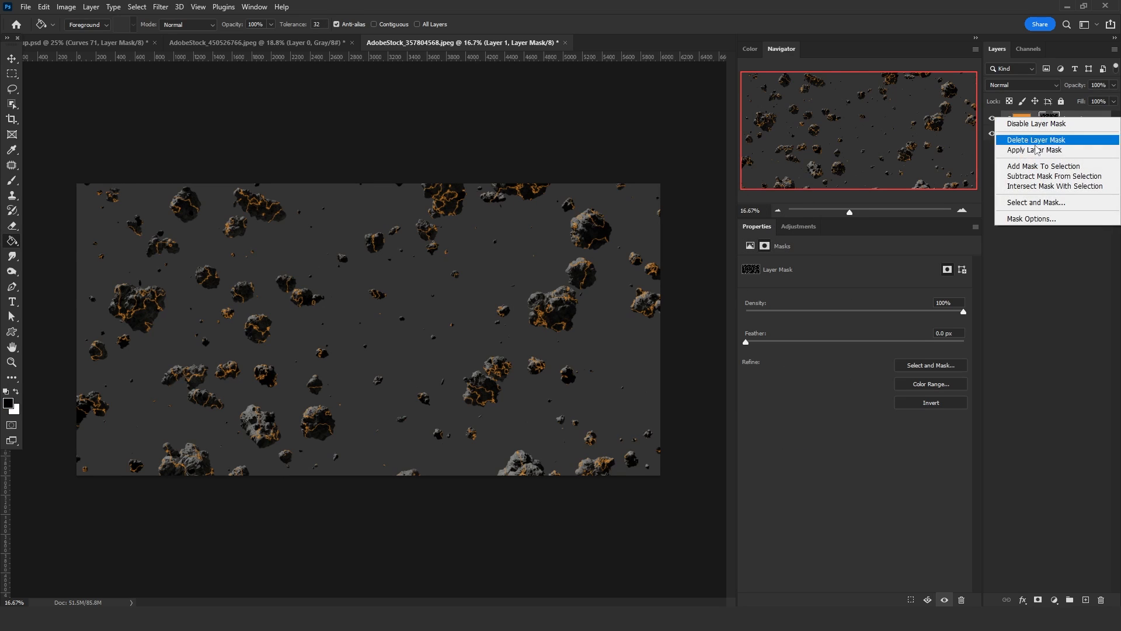
pyautogui.click(1039, 150)
# Step: Shift the orange veins toward red and magenta with Color Balance, adjusting the midtones and highlights
pyautogui.hotkey('ctrl', 'b')
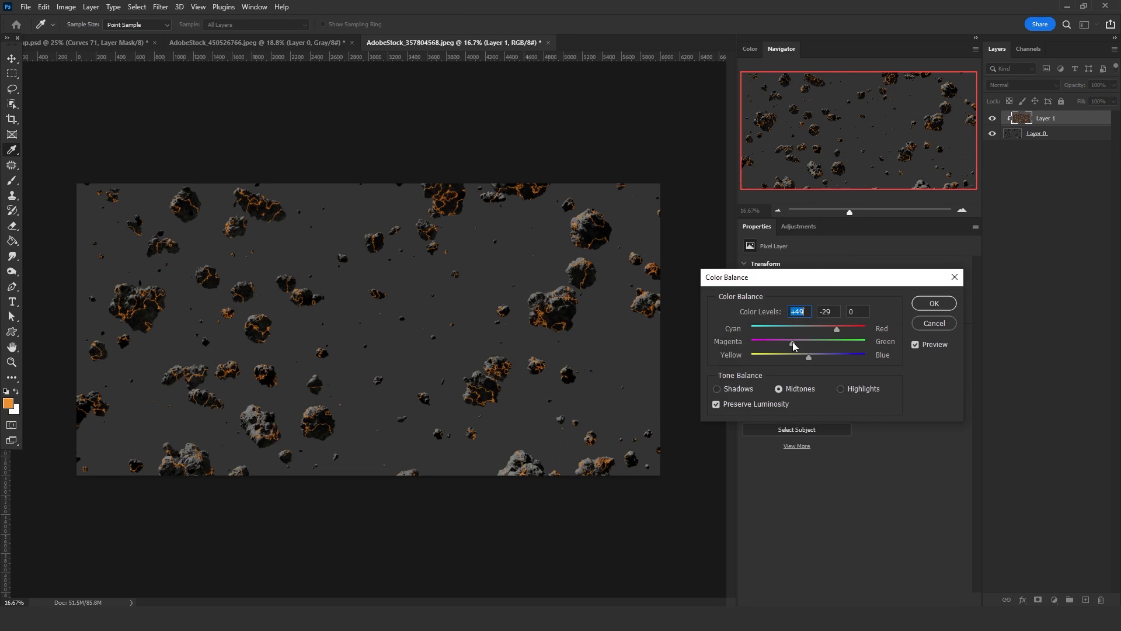
pyautogui.moveTo(800, 346); pyautogui.dragTo(767, 358)
pyautogui.click(850, 386)
pyautogui.click(934, 303)
# Step: Duplicate the vein layer and add a vein-shaped layer mask to both the copy and the original
pyautogui.hotkey('ctrl', 'j')
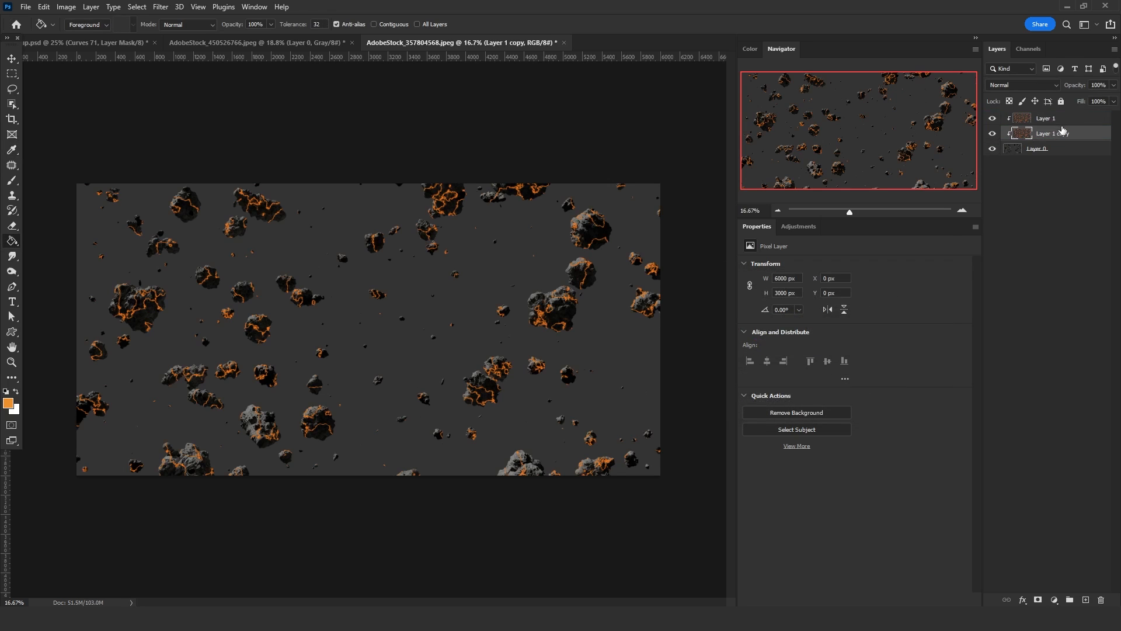
pyautogui.click(1038, 600)
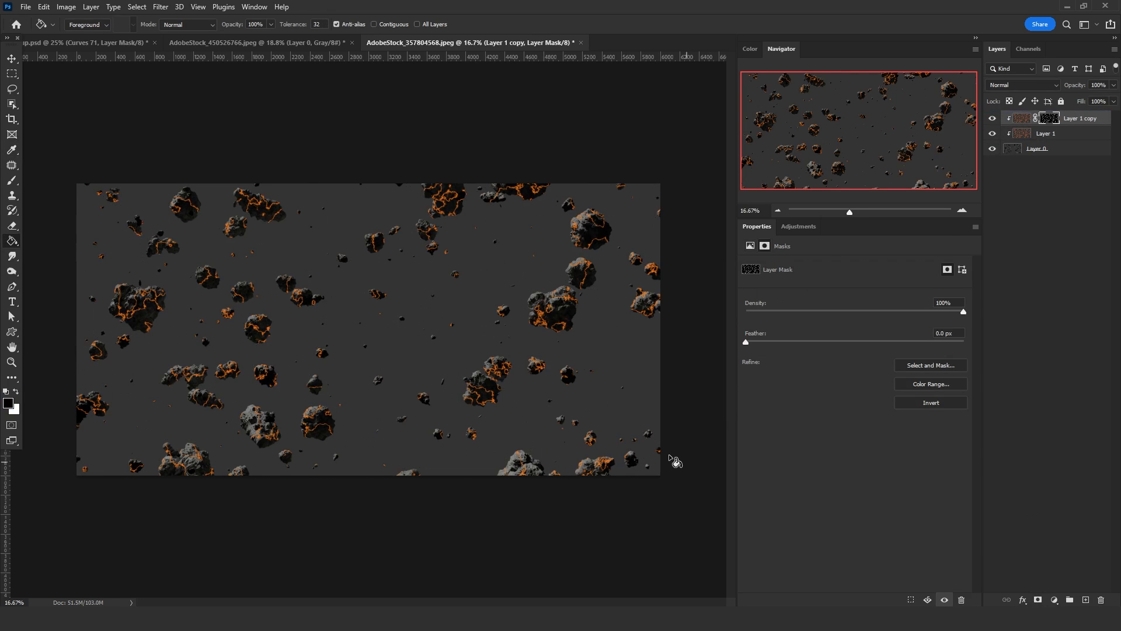
pyautogui.click(1037, 133)
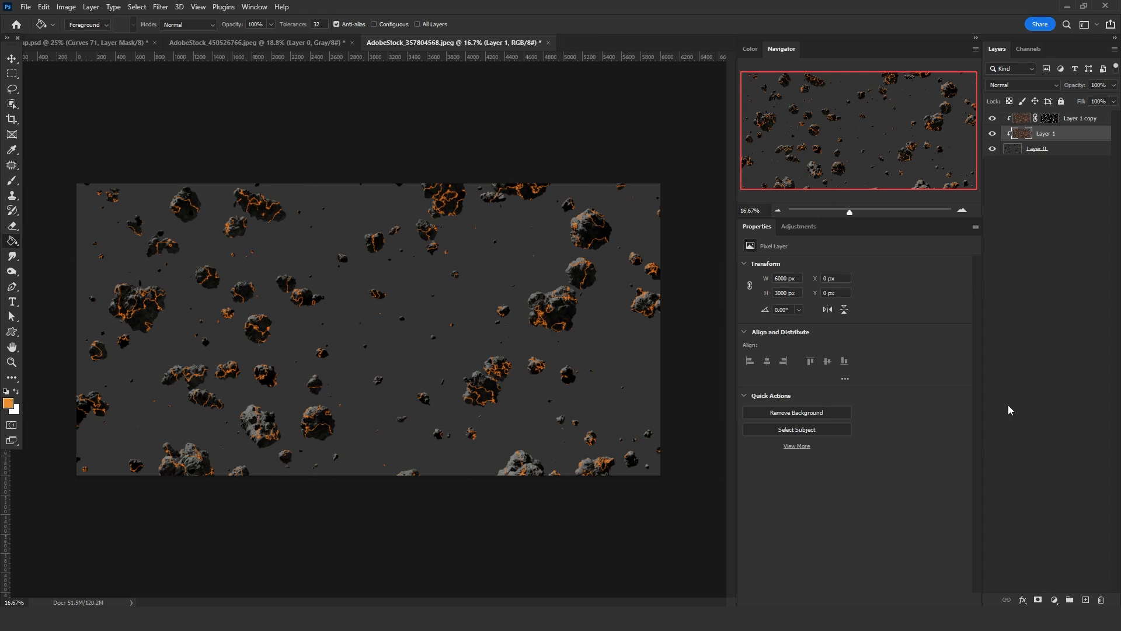
pyautogui.hotkey('ctrl', 'shift', 'd')
pyautogui.click(1037, 600)
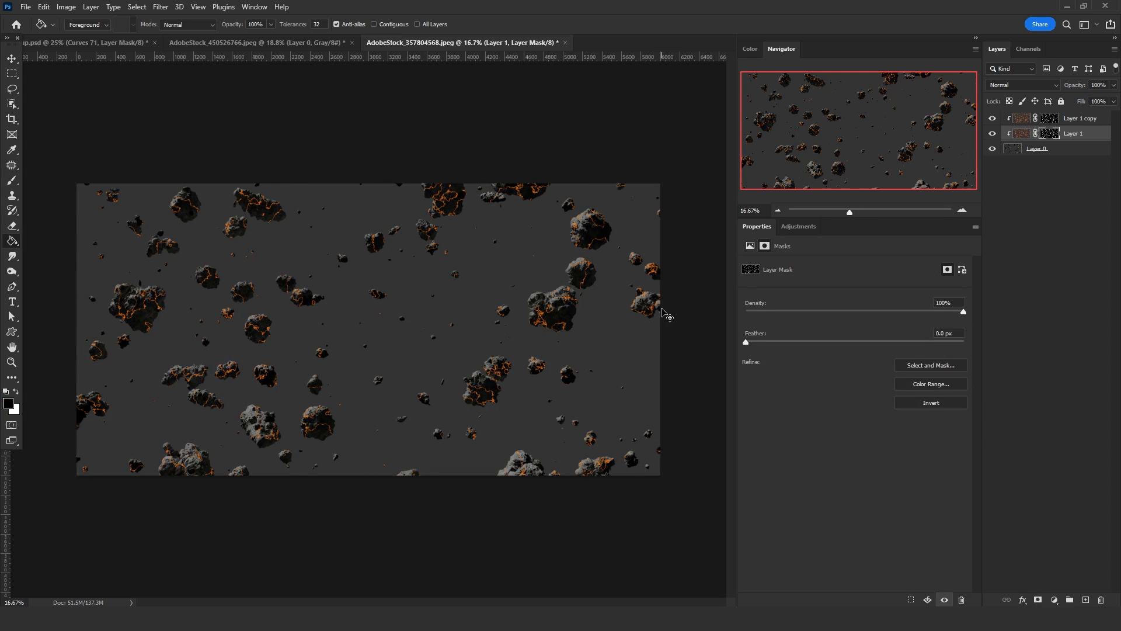
# Step: Increase the contrast of the upper vein copy with Levels, setting the input black point to 90 and white point to 167
pyautogui.click(1021, 118)
pyautogui.hotkey('ctrl', 'l')
pyautogui.moveTo(748, 332); pyautogui.dragTo(686, 336)
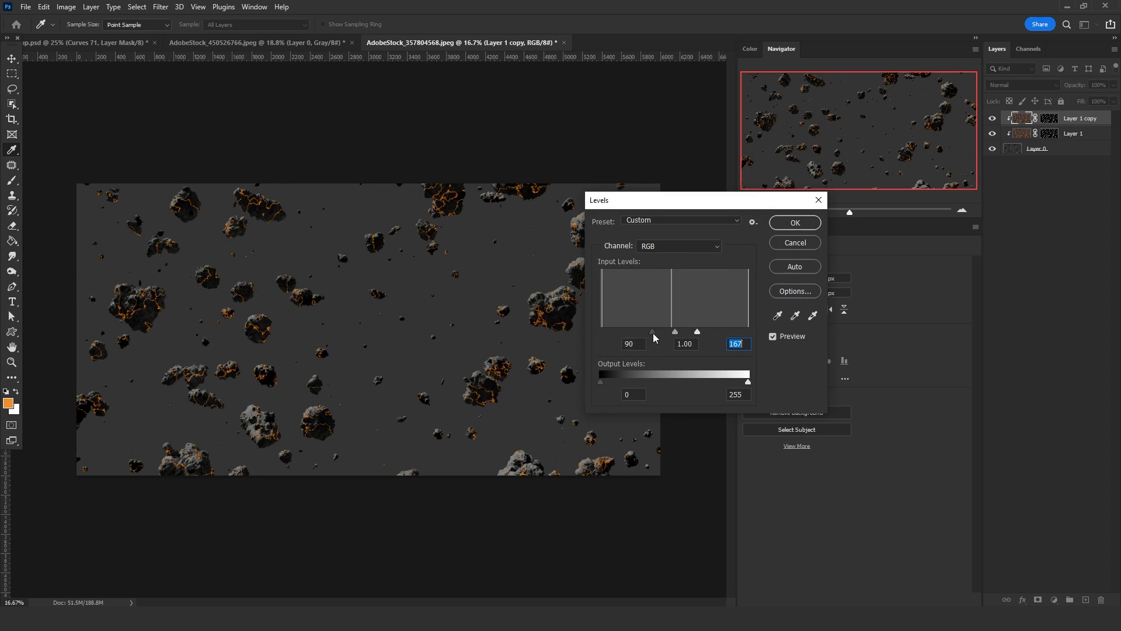
pyautogui.click(795, 222)
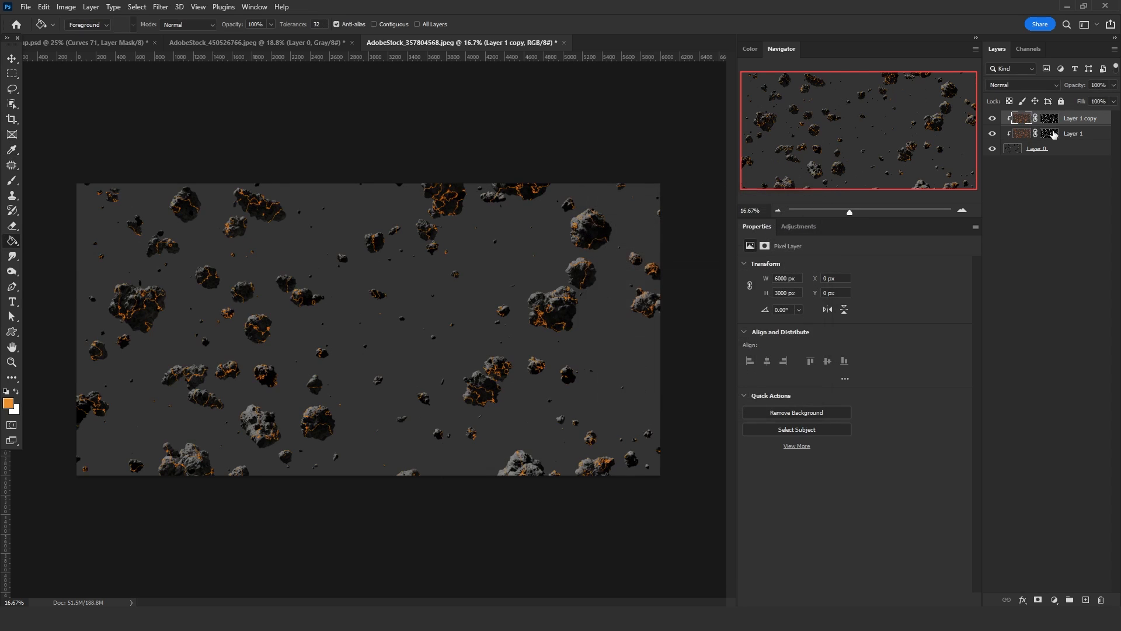
# Step: Apply Gaussian Blur to the pixels of the lower vein layer to give it a soft glow
pyautogui.click(1051, 134)
pyautogui.click(1028, 134)
pyautogui.click(161, 6)
pyautogui.moveTo(245, 156)
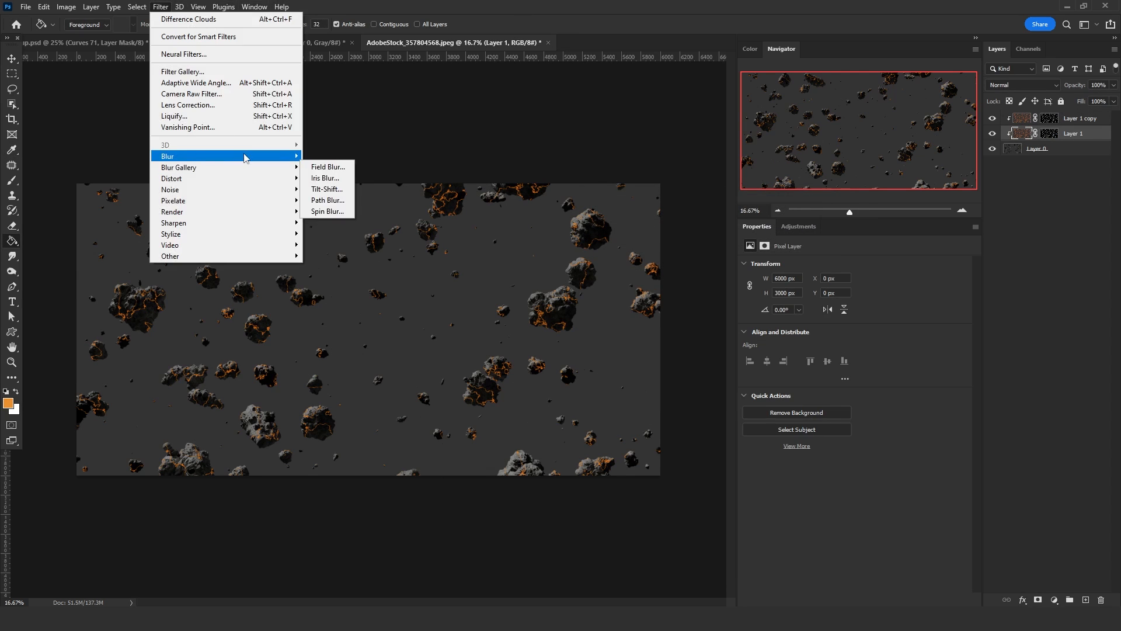
pyautogui.click(334, 200)
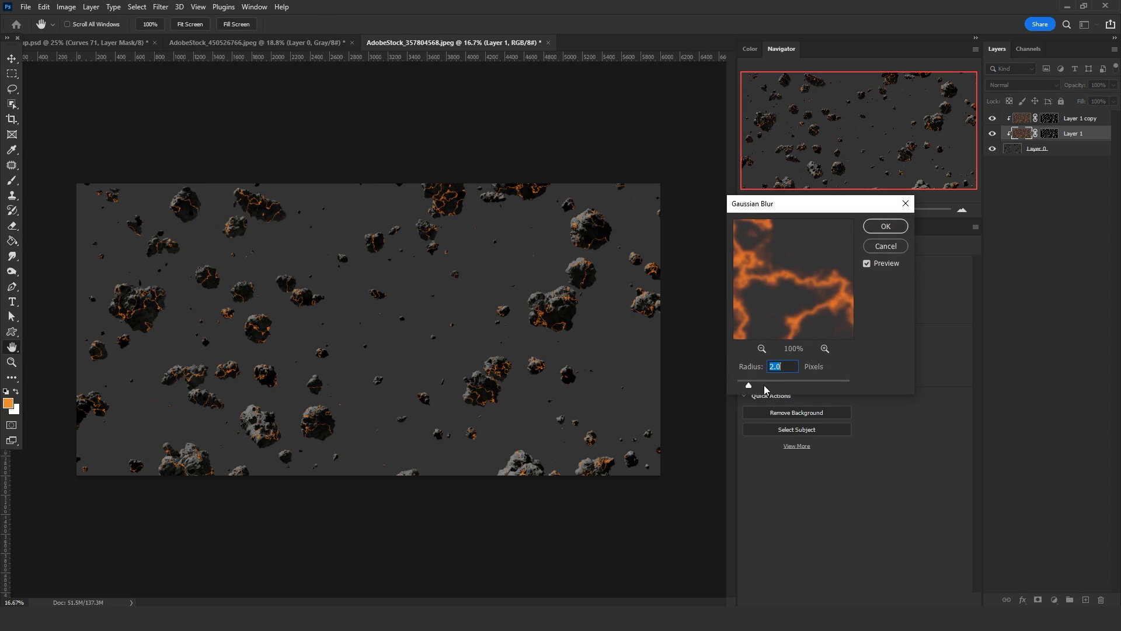
pyautogui.click(886, 227)
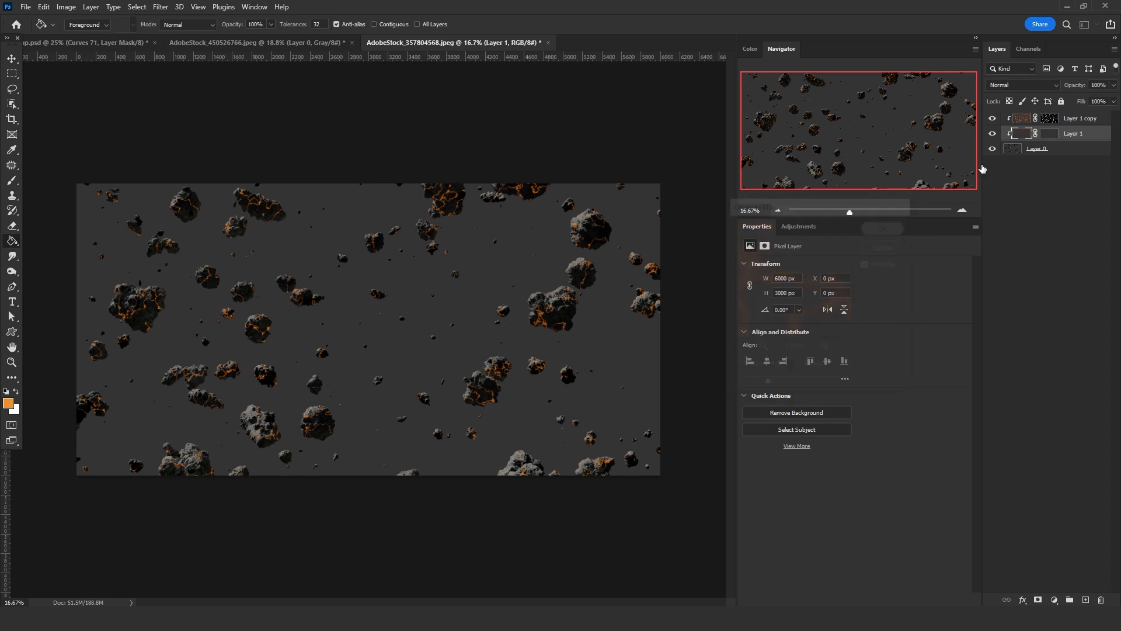
# Step: Reduce the lower vein layer's mask density to 50% and select the rocks layer
pyautogui.click(1047, 135)
pyautogui.moveTo(964, 310); pyautogui.dragTo(877, 313)
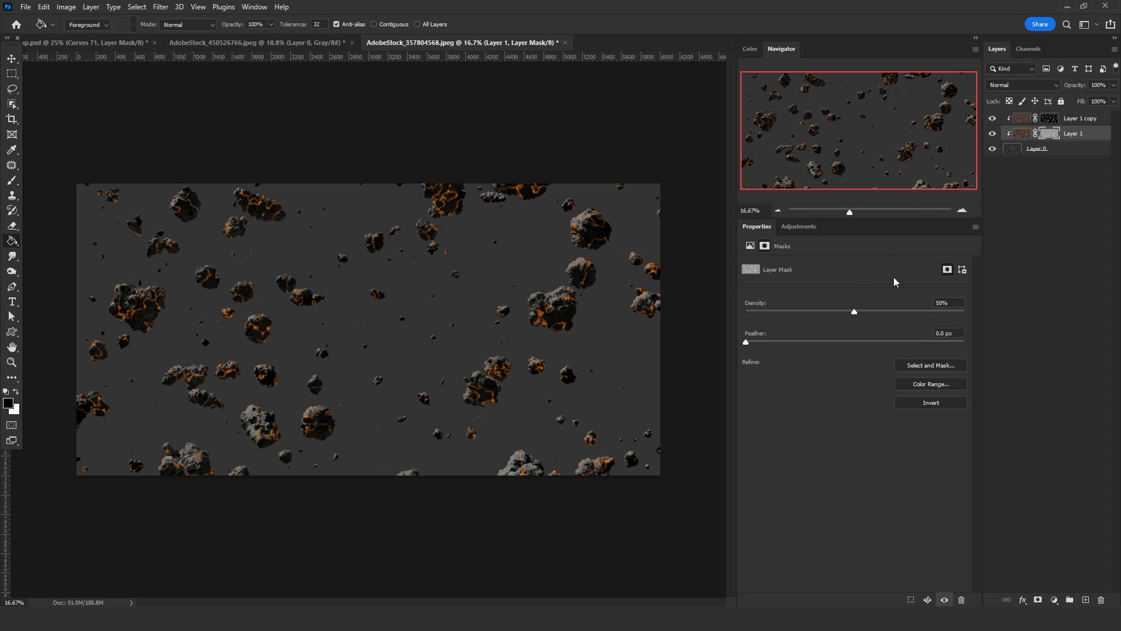
pyautogui.click(1037, 148)
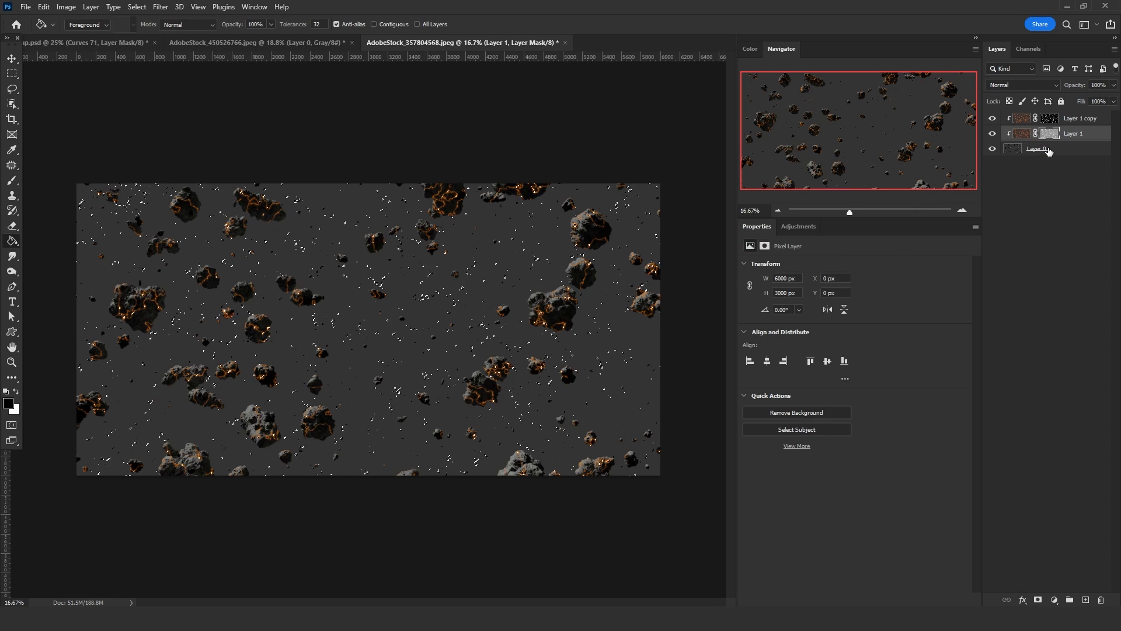
# Step: Add a vein-masked Color Balance adjustment clipped to the rocks layer and soften its mask with Gaussian Blur
pyautogui.click(1055, 600)
pyautogui.click(1058, 494)
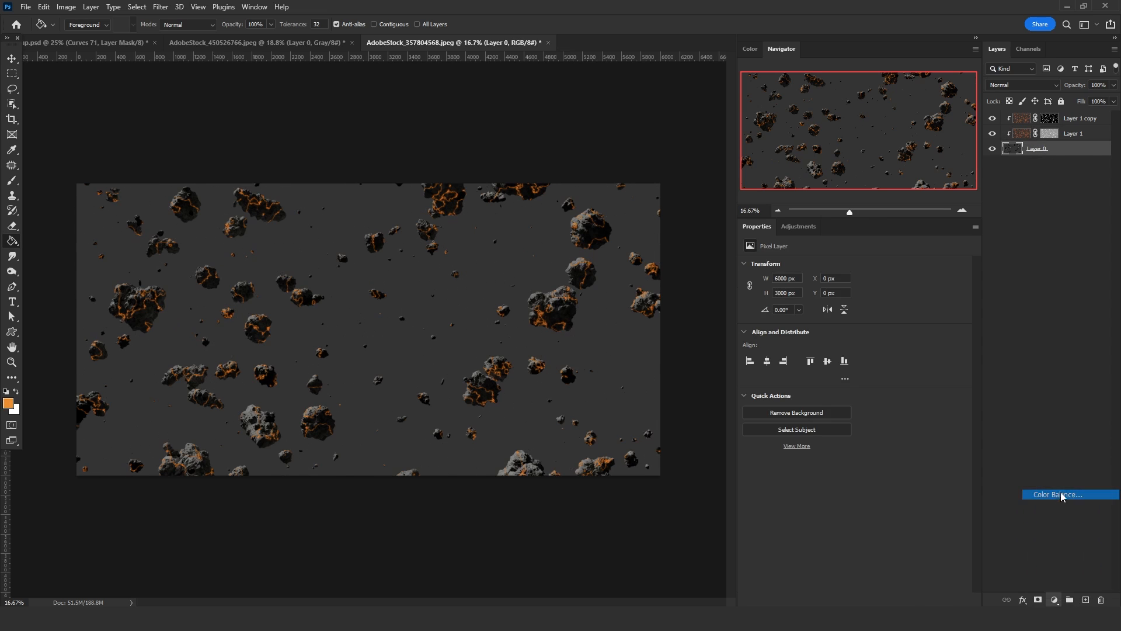
pyautogui.keyDown('alt'); pyautogui.click(1049, 150); pyautogui.keyUp('alt')
pyautogui.click(160, 7)
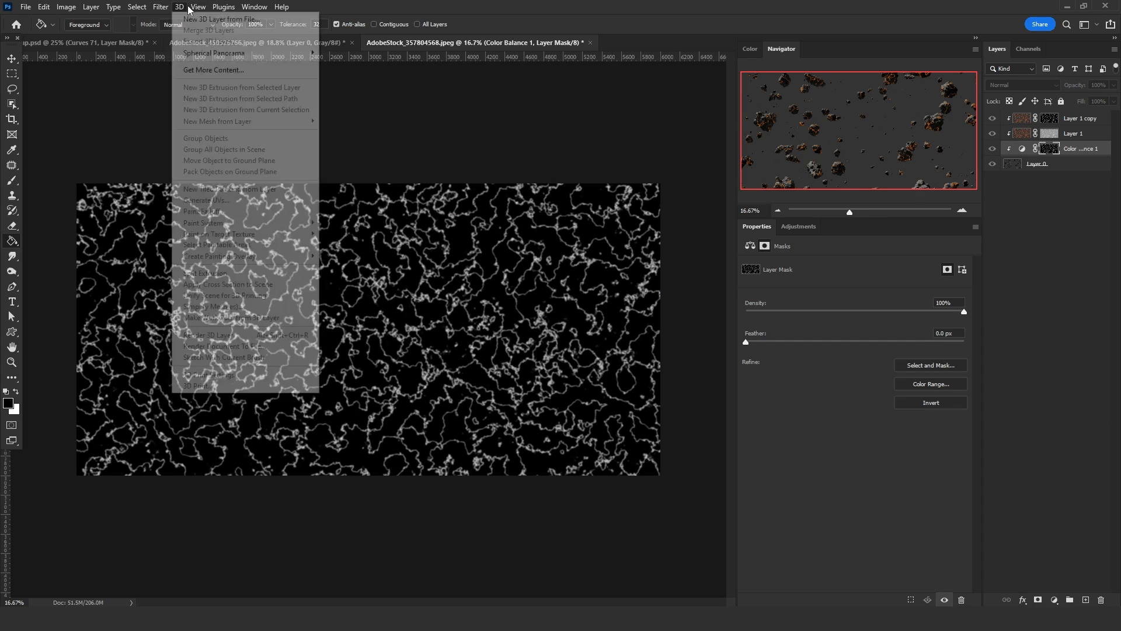
pyautogui.click(248, 85)
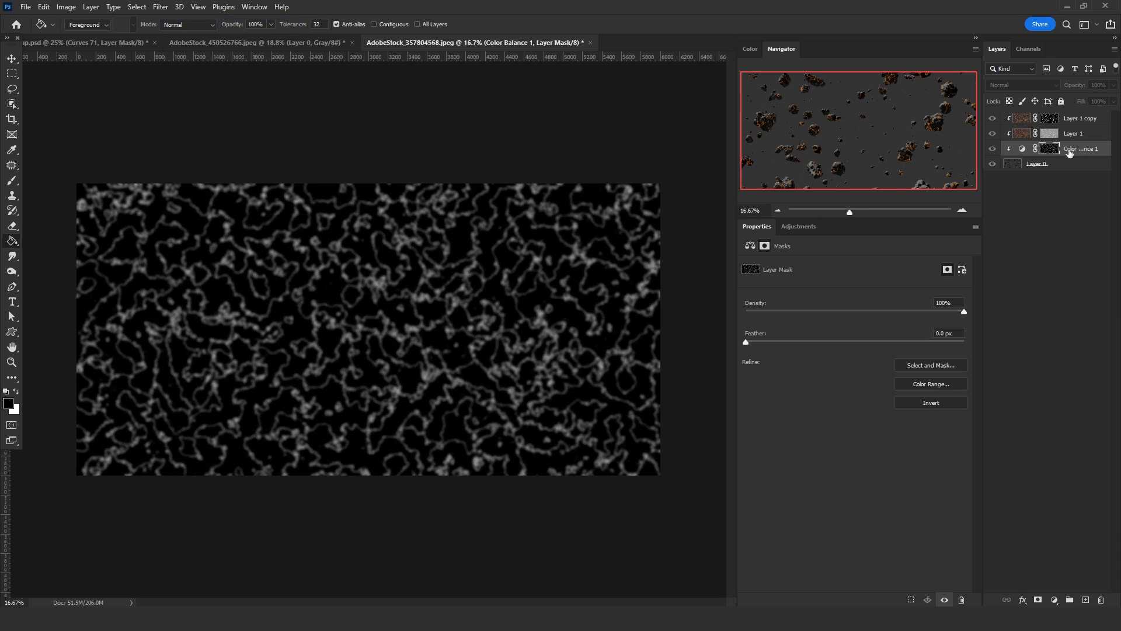
# Step: Brighten the veins in the Color Balance mask by raising the Levels midtones
pyautogui.hotkey('ctrl', 'l')
pyautogui.moveTo(674, 331); pyautogui.dragTo(646, 331)
pyautogui.click(783, 222)
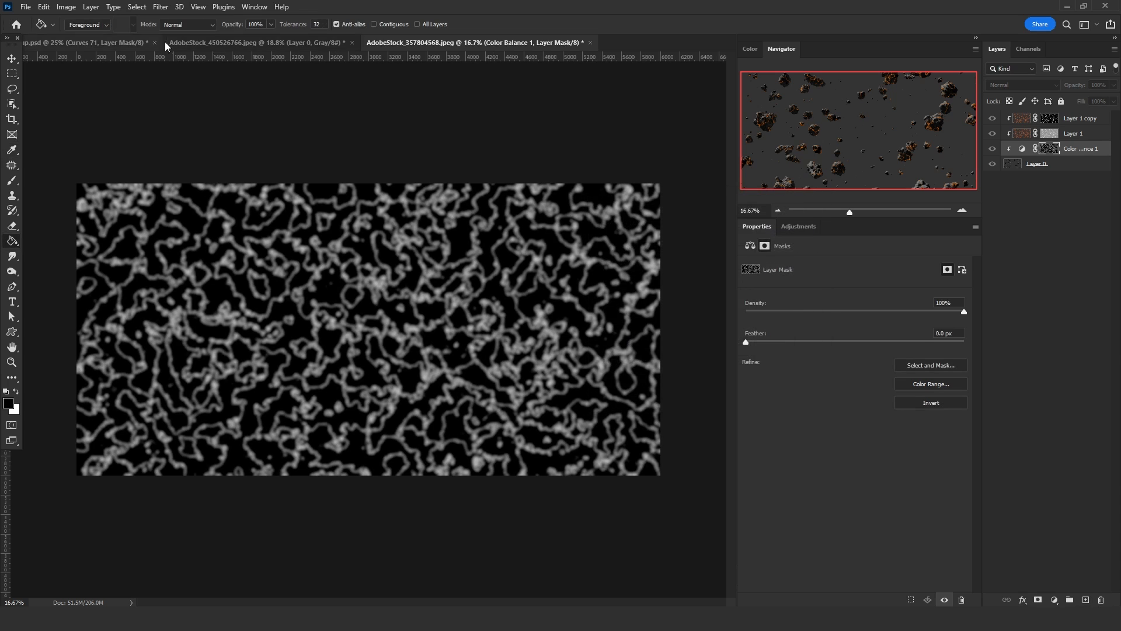
# Step: Apply a Gaussian Blur with a 6.6 pixel radius to the Color Balance mask
pyautogui.click(161, 6)
pyautogui.moveTo(233, 156)
pyautogui.click(327, 198)
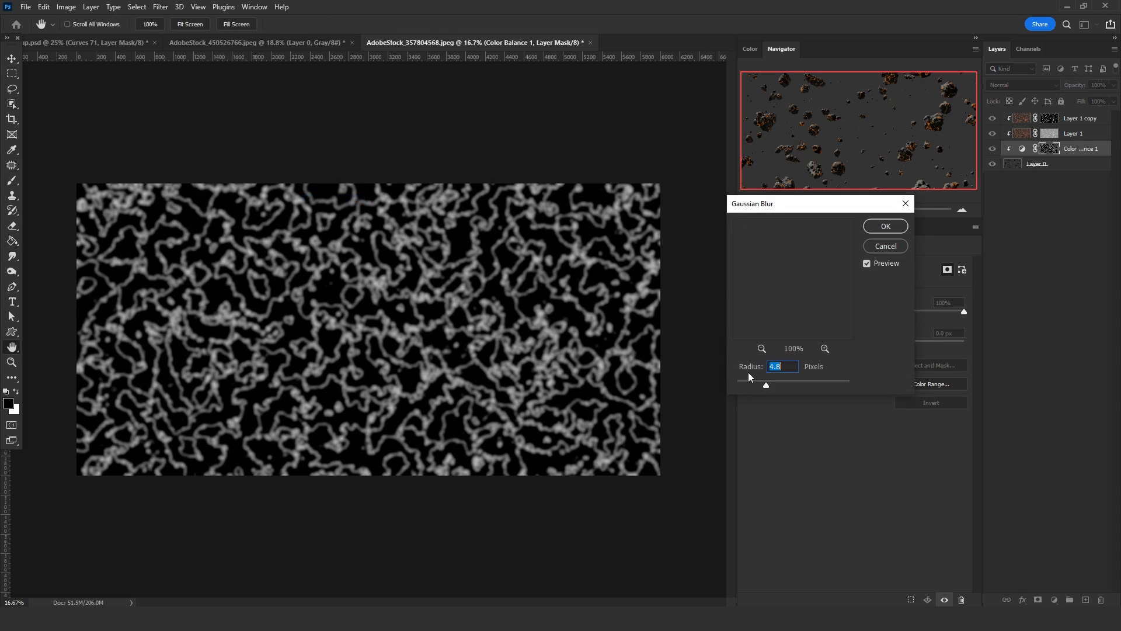
pyautogui.click(776, 385)
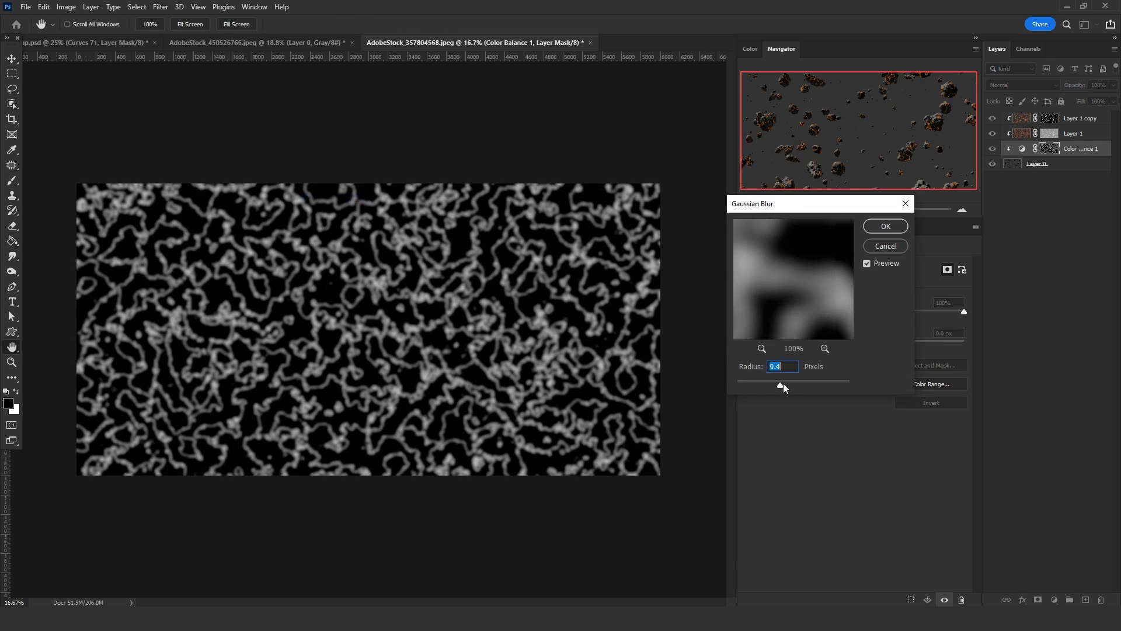
pyautogui.moveTo(777, 387); pyautogui.dragTo(774, 387)
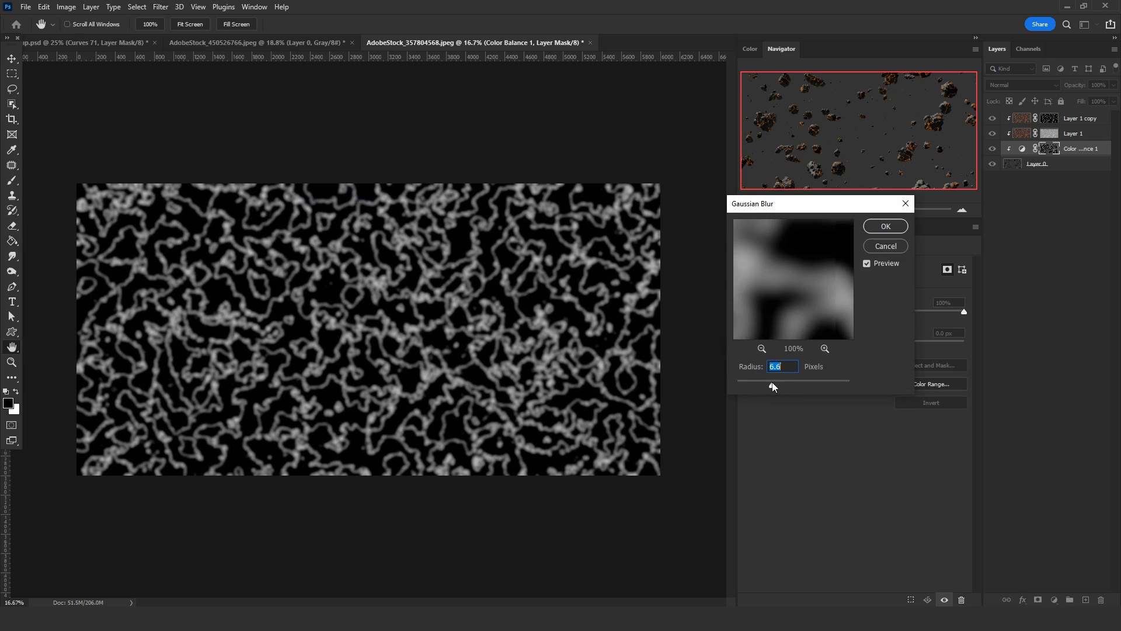
pyautogui.click(887, 224)
# Step: Set the Color Balance adjustment to +74 red in the midtones and -39 toward yellow in the highlights
pyautogui.click(1020, 149)
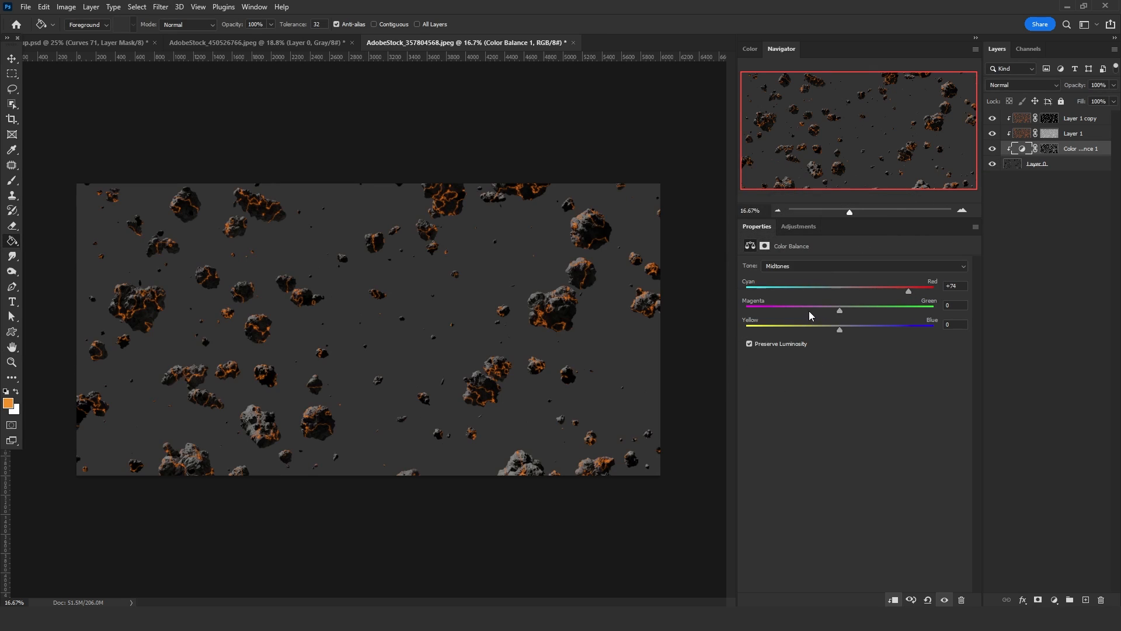
pyautogui.click(809, 266)
pyautogui.click(806, 295)
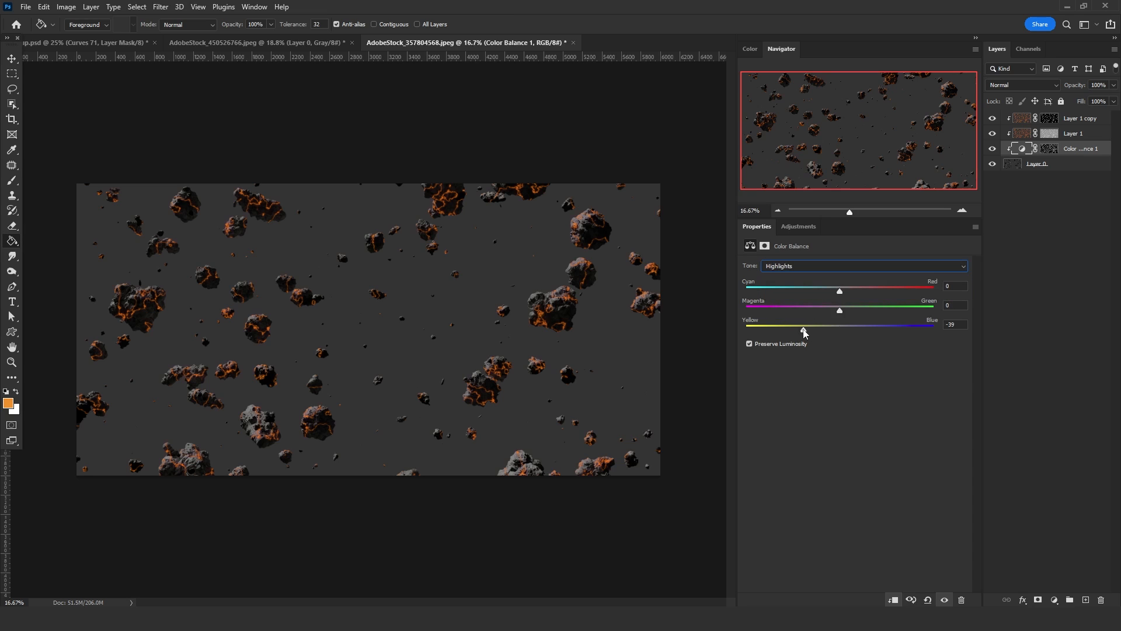
# Step: Brighten the Color Balance mask's midtones with Levels and spread its glow with a wider Gaussian Blur
pyautogui.click(1045, 149)
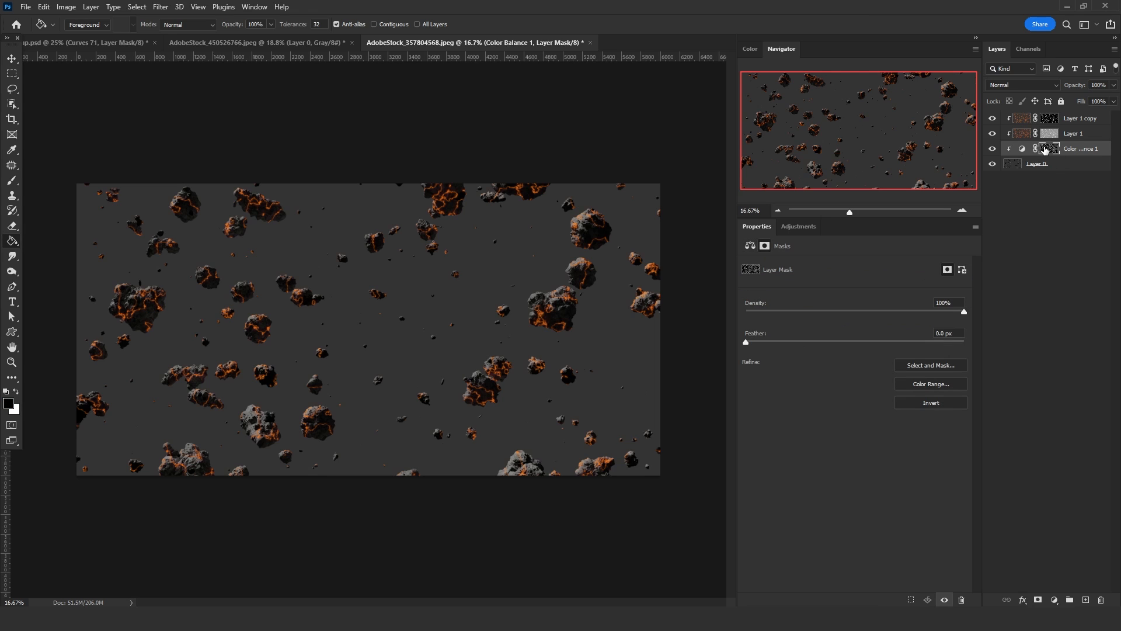
pyautogui.hotkey('ctrl', 'l')
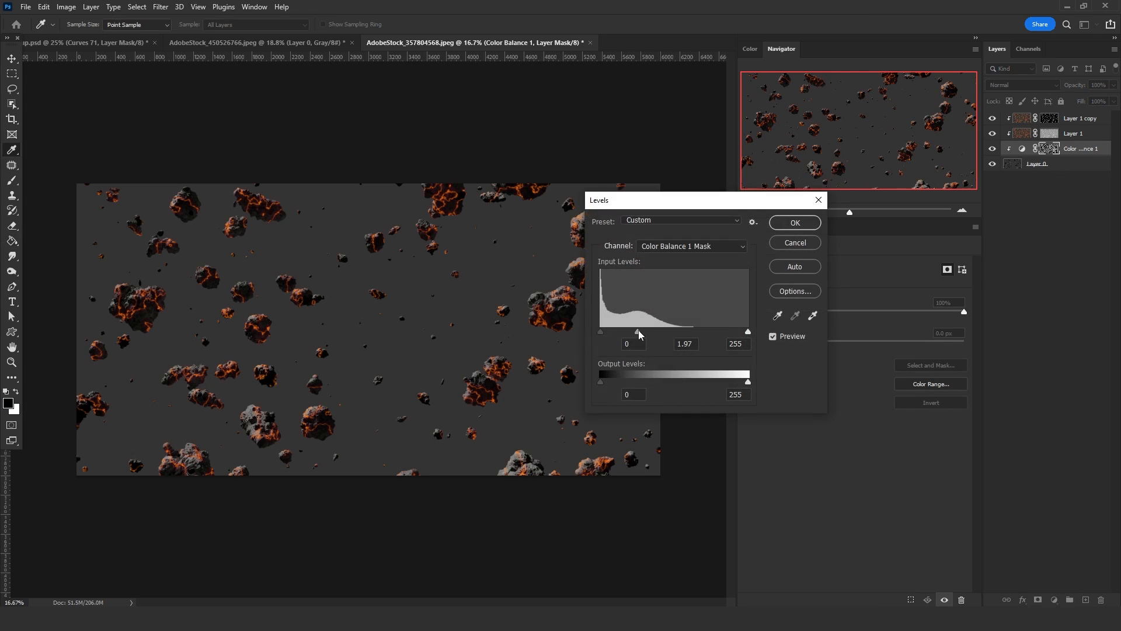
pyautogui.click(795, 222)
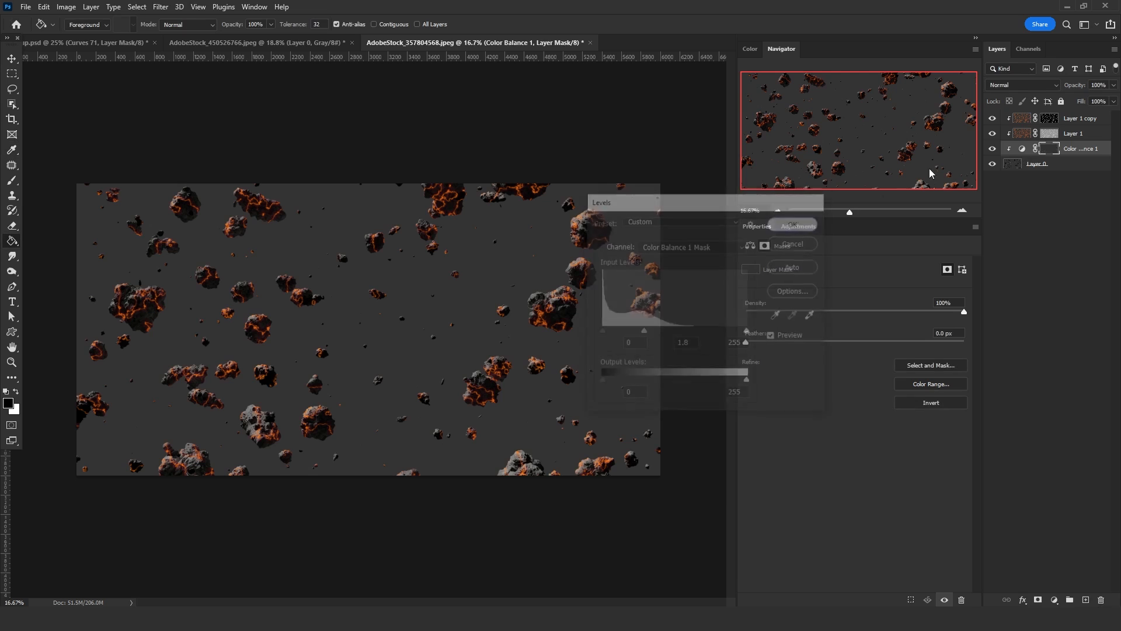
pyautogui.click(161, 7)
pyautogui.moveTo(233, 157)
pyautogui.click(334, 199)
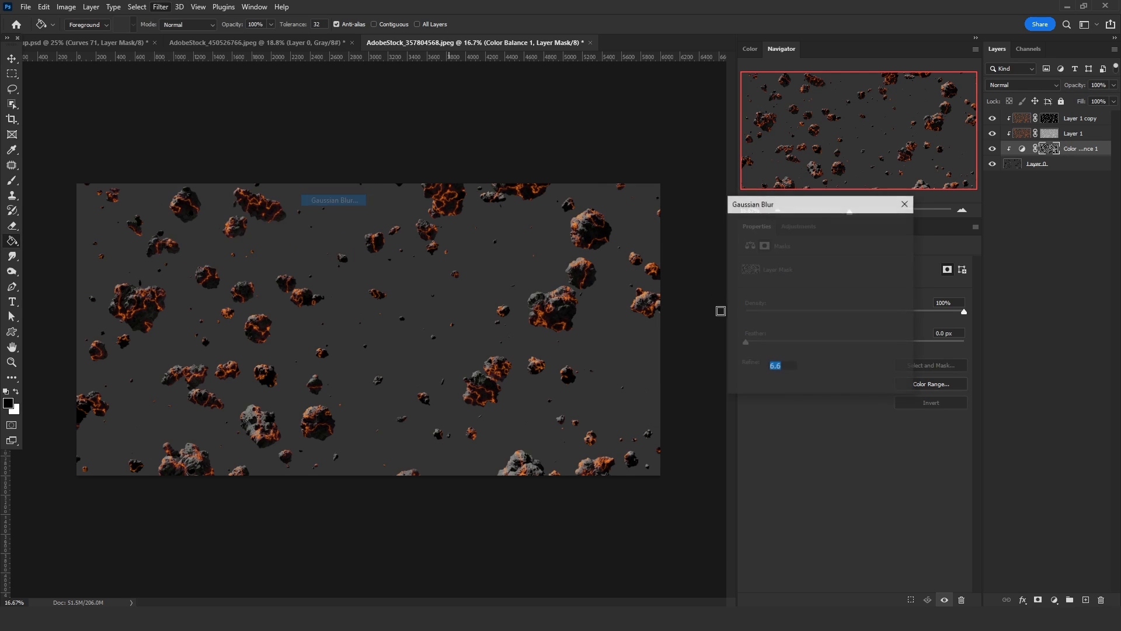
pyautogui.moveTo(777, 379); pyautogui.dragTo(803, 388)
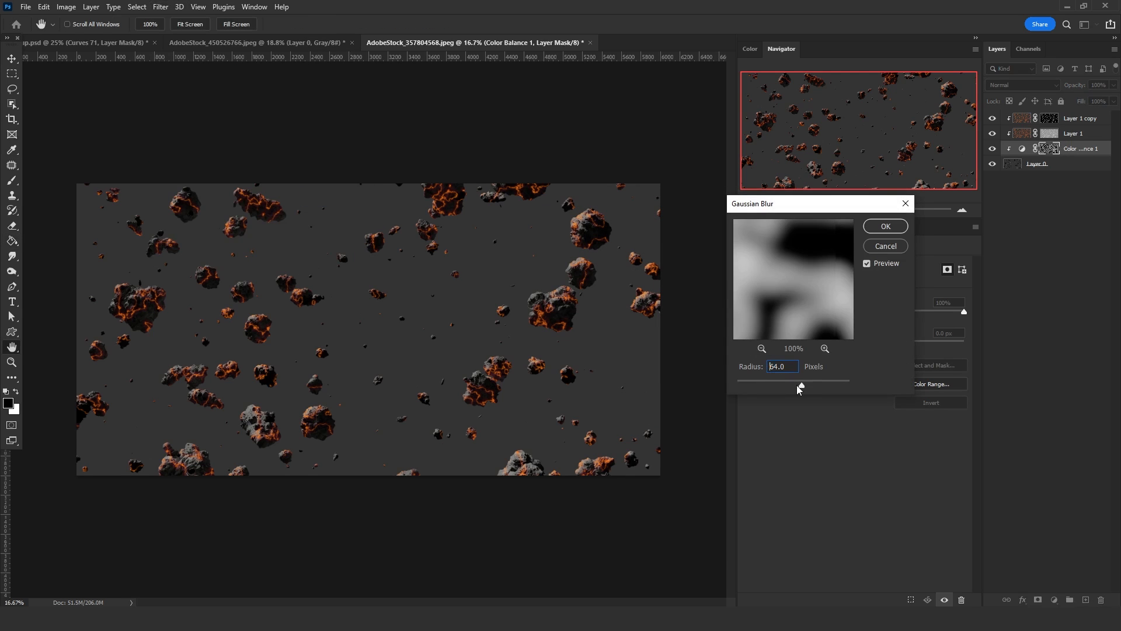
pyautogui.click(886, 226)
pyautogui.press('g')
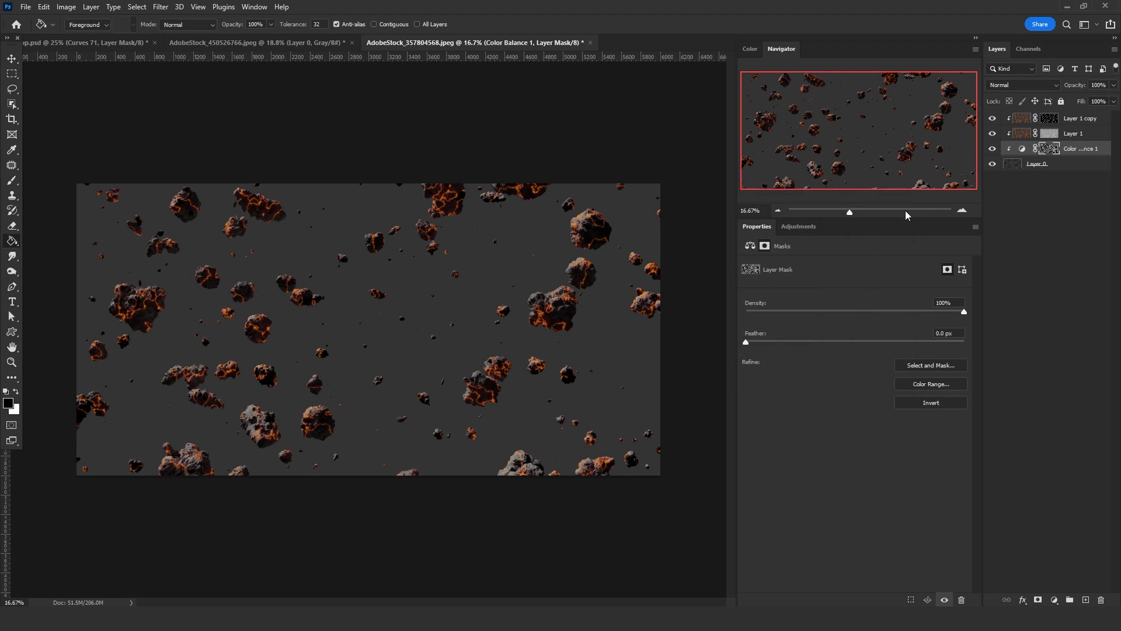
# Step: Set the Color Balance layer to Screen blending, duplicate it and clip the copy to the rocks
pyautogui.click(1016, 86)
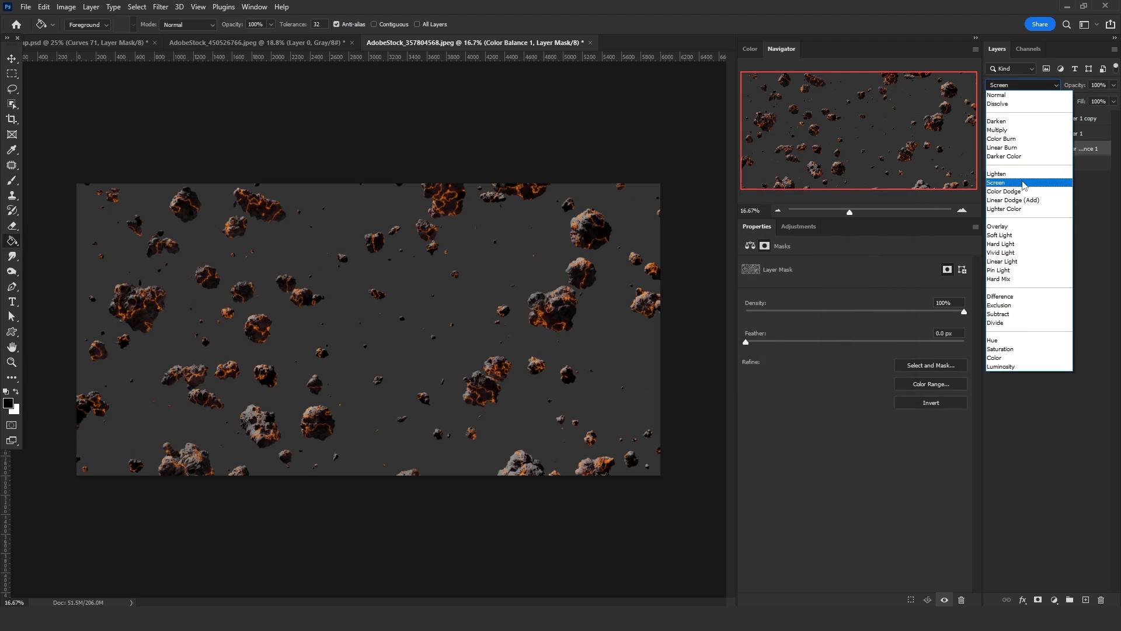
pyautogui.click(1023, 183)
pyautogui.hotkey('ctrl', 'j')
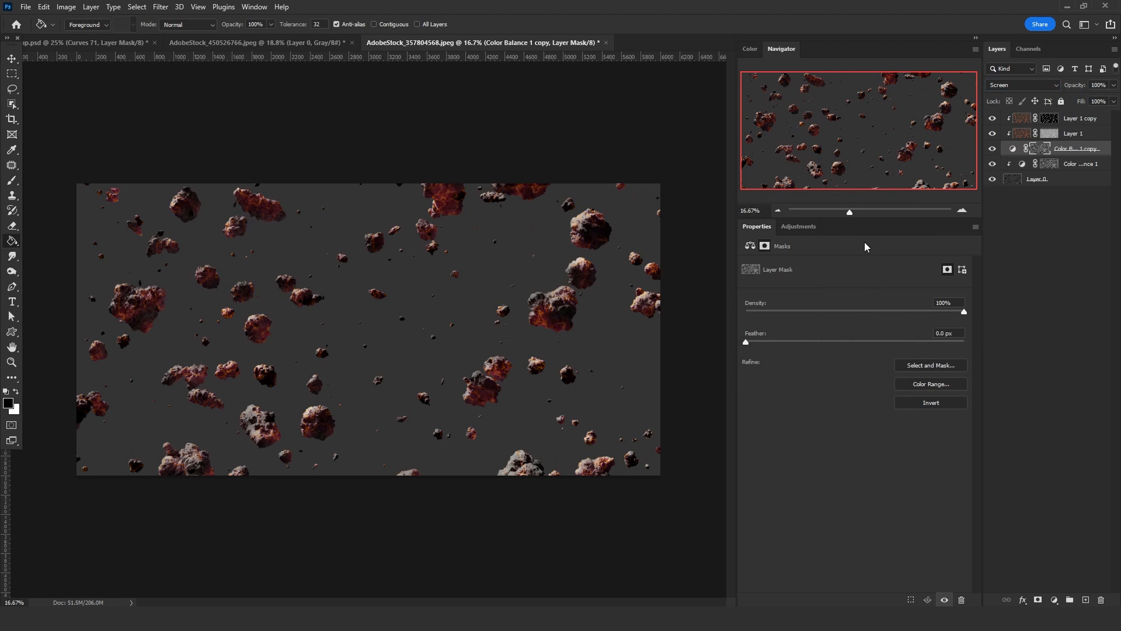
pyautogui.click(1072, 151)
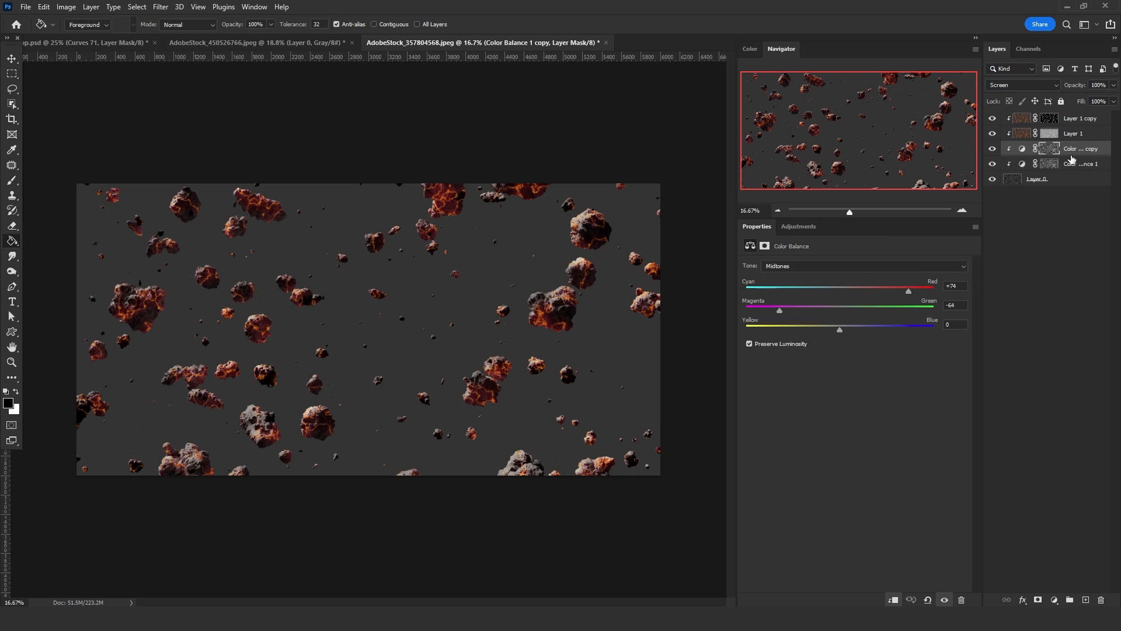
# Step: Set the yellow-blue balance of the duplicated Color Balance layer's highlights to -22
pyautogui.click(833, 266)
pyautogui.click(828, 294)
pyautogui.moveTo(840, 329)
pyautogui.mouseDown()
pyautogui.moveTo(802, 327)
pyautogui.moveTo(834, 330)
pyautogui.mouseUp()
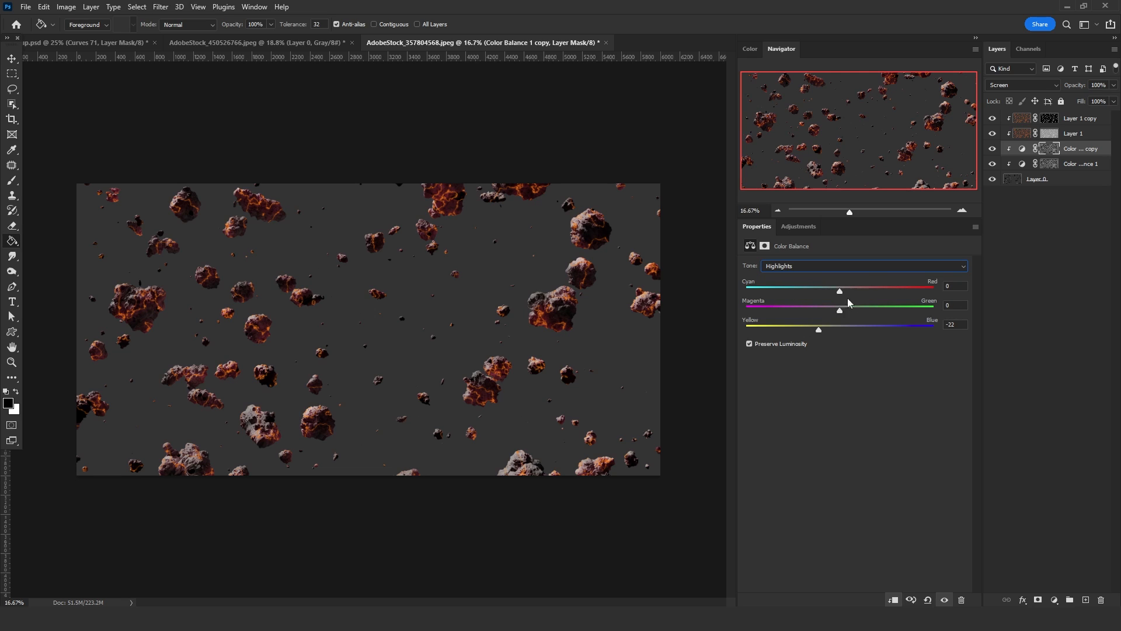
# Step: Merge all the rock, vein and Color Balance layers into one and copy the result into the volcano composite
pyautogui.click(1055, 117)
pyautogui.keyDown('shift'); pyautogui.click(1040, 179); pyautogui.keyUp('shift')
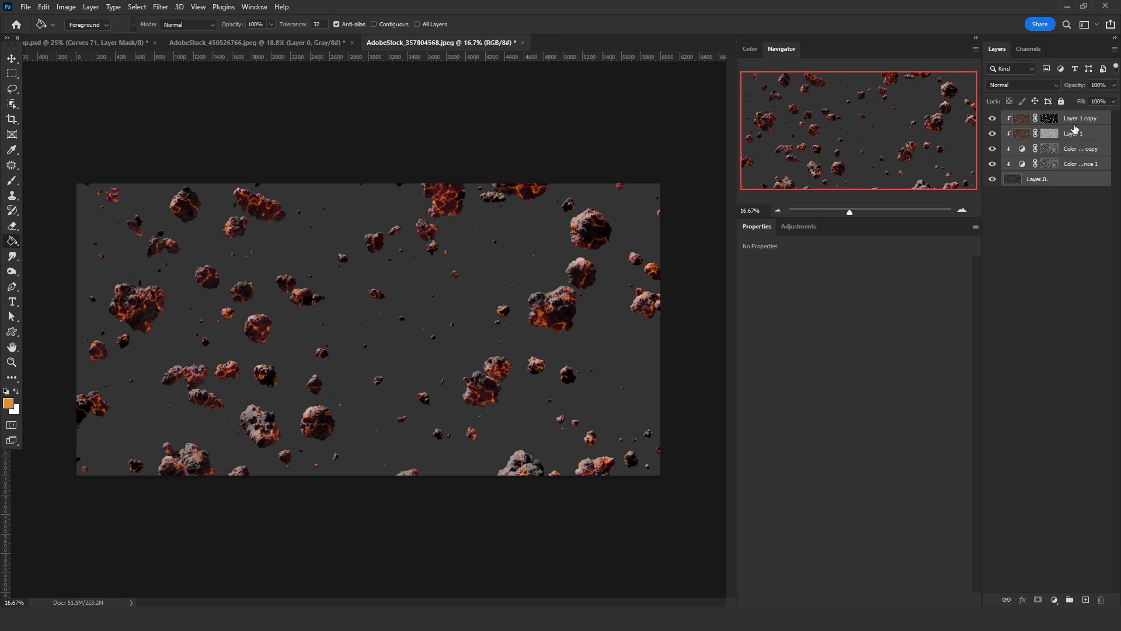
pyautogui.hotkey('ctrl', 'e')
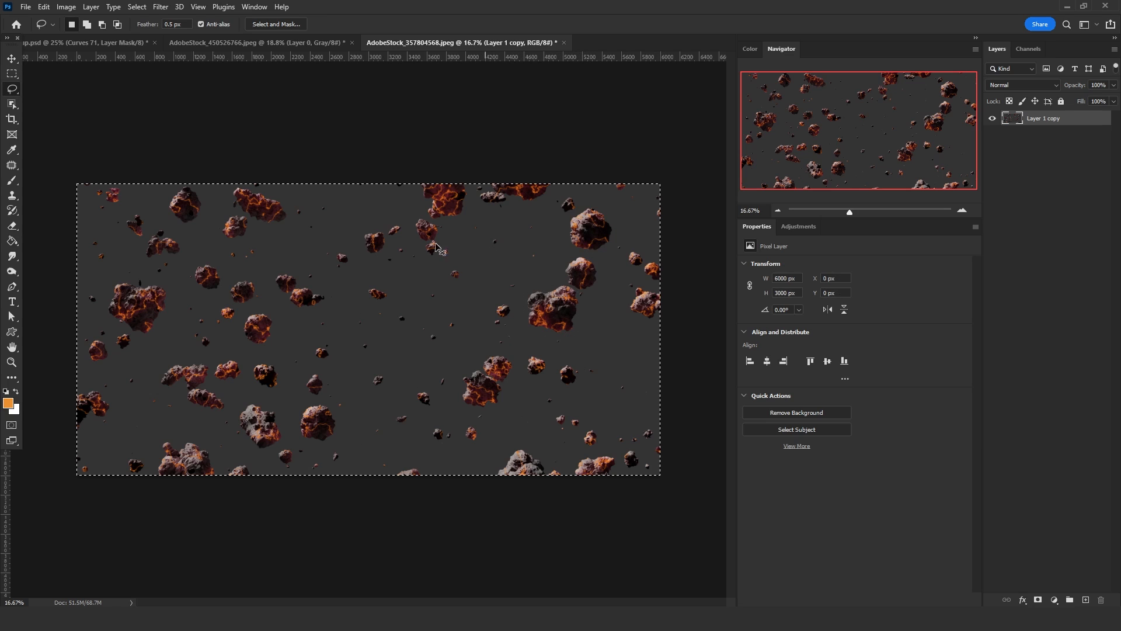
pyautogui.click(121, 47)
pyautogui.click(11, 58)
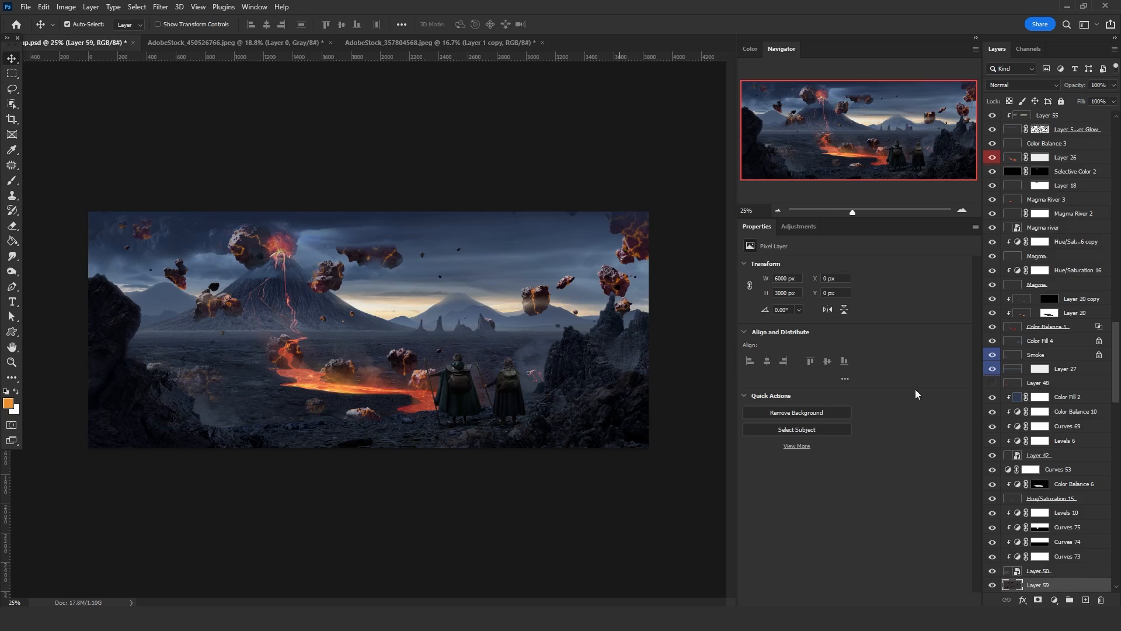
# Step: Spread the small flying rocks across the sky around the volcano with Puppet Warp and apply it
pyautogui.click(44, 6)
pyautogui.click(64, 241)
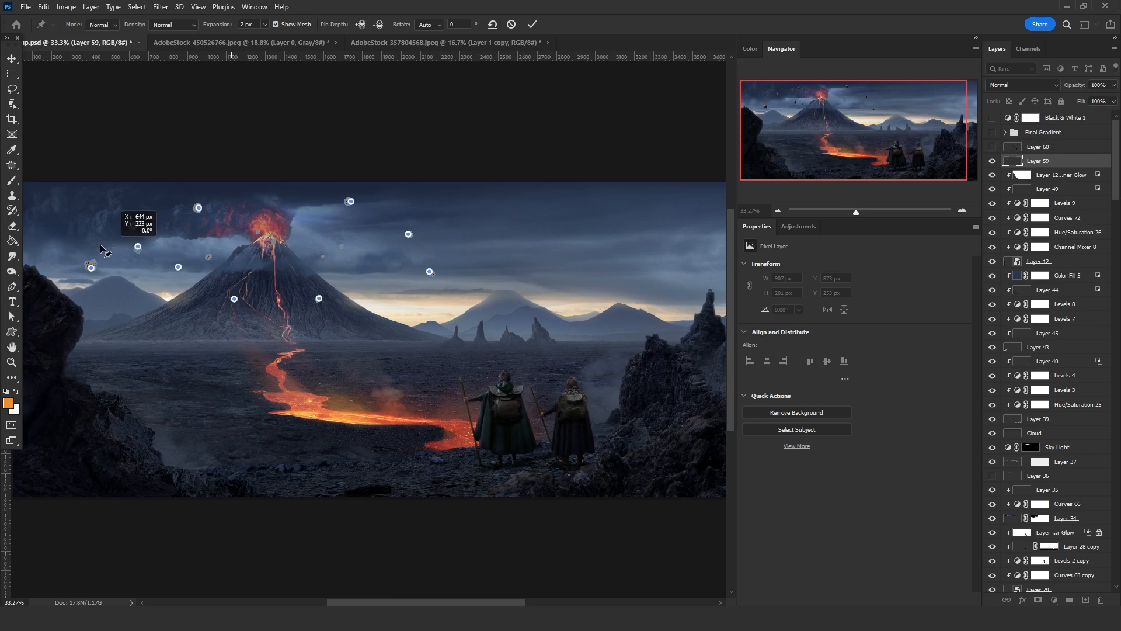
pyautogui.click(8, 61)
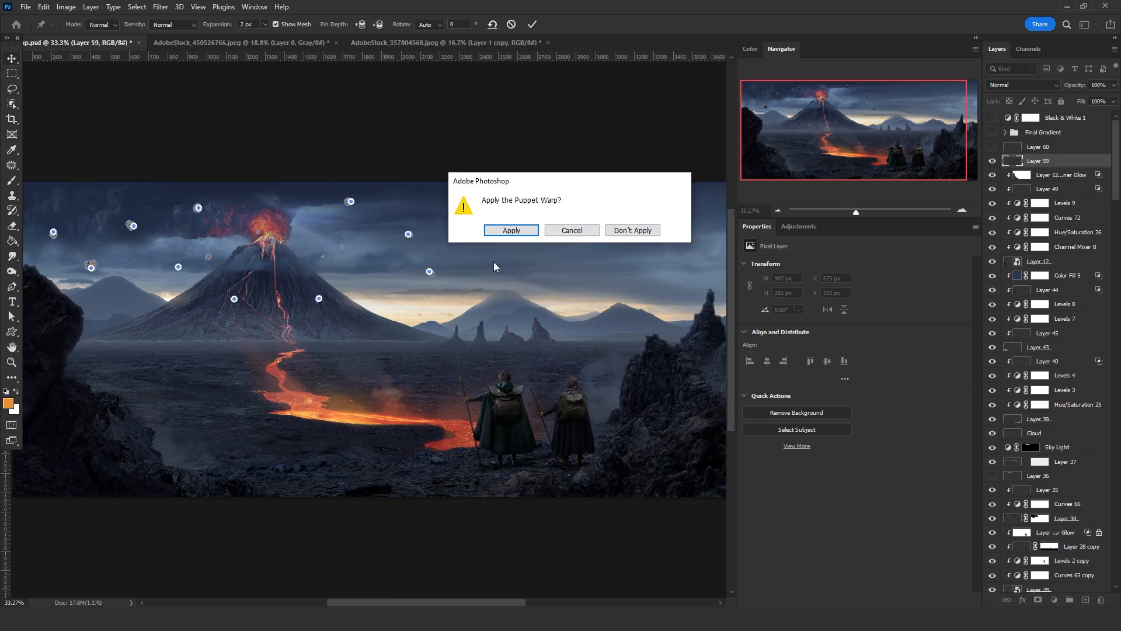
pyautogui.click(511, 230)
# Step: Create an orange-filled layer in the shape of the flying rocks and a duplicate blurred into fiery trails
pyautogui.scroll(-1, 500, 230)
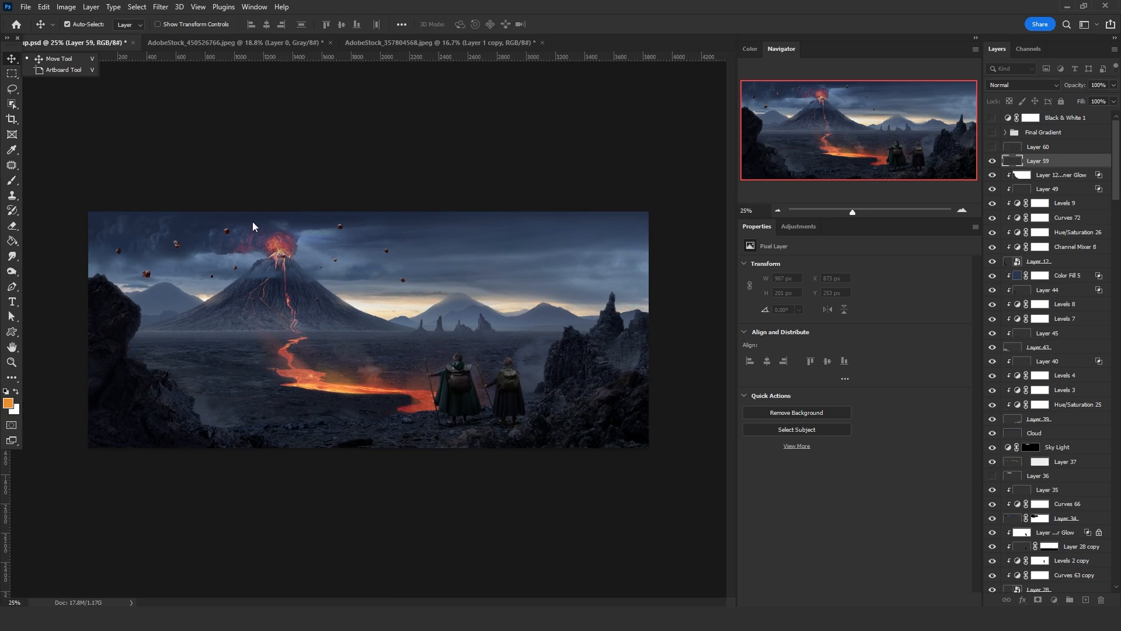
pyautogui.scroll(1, 243, 216)
pyautogui.scroll(1, 216, 224)
pyautogui.scroll(-1, 176, 216)
pyautogui.hotkey('ctrl', 'shift', 'alt', 'e')
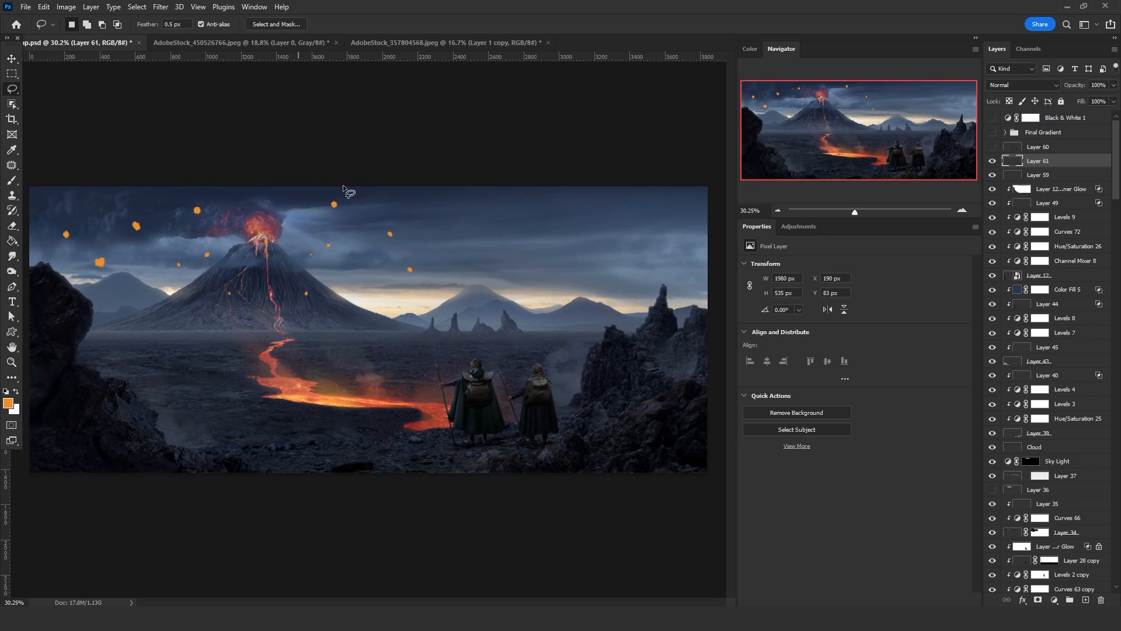
pyautogui.hotkey('ctrl', 'alt', 'f')
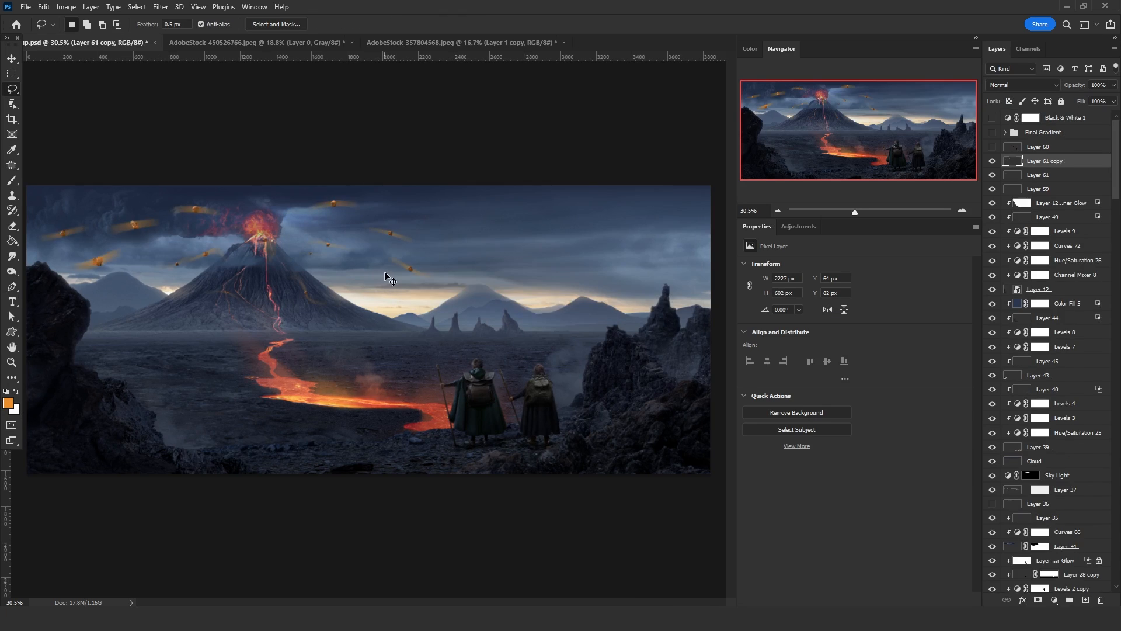
# Step: Free-transform the duplicated orange trail layer over the flying rocks
pyautogui.scroll(2, 388, 275)
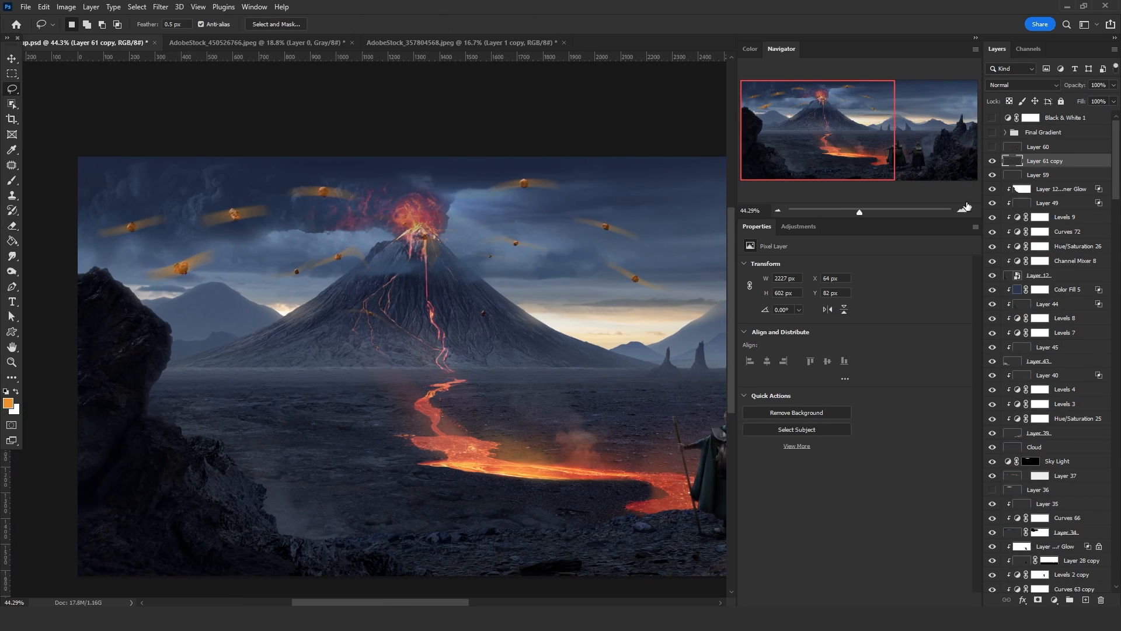
pyautogui.hotkey('ctrl', 't')
pyautogui.moveTo(268, 205)
pyautogui.mouseDown()
pyautogui.moveTo(376, 212)
pyautogui.moveTo(508, 194)
pyautogui.mouseUp()
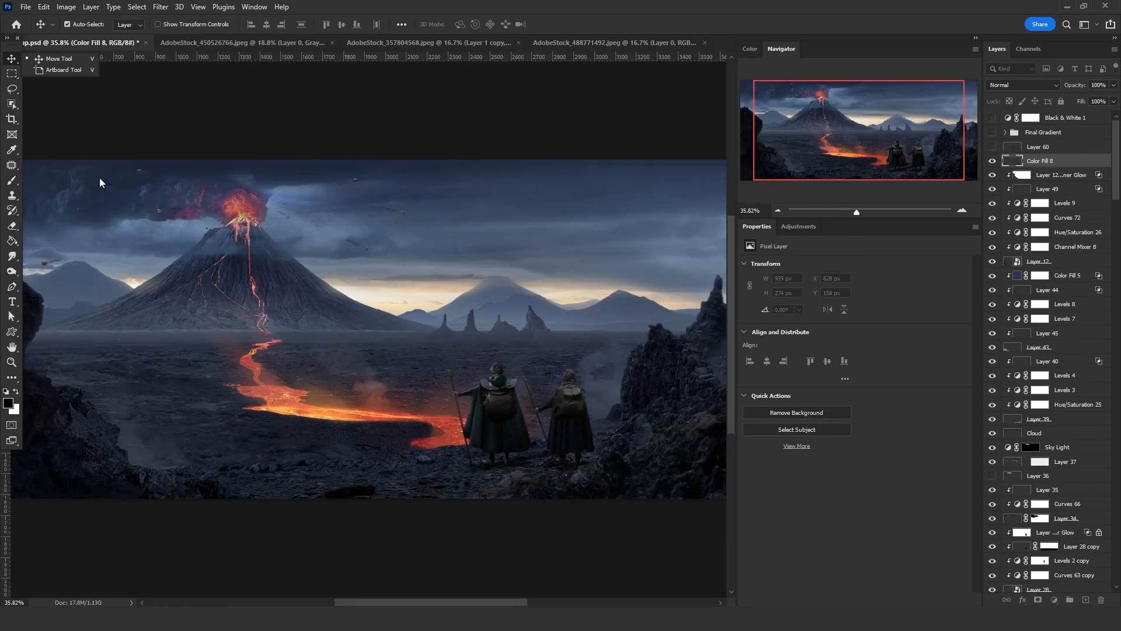
# Step: Open the red lava eruption photo AdobeStock_460844951.jpeg
pyautogui.hotkey('ctrl', 'o')
pyautogui.scroll(1, 424, 238)
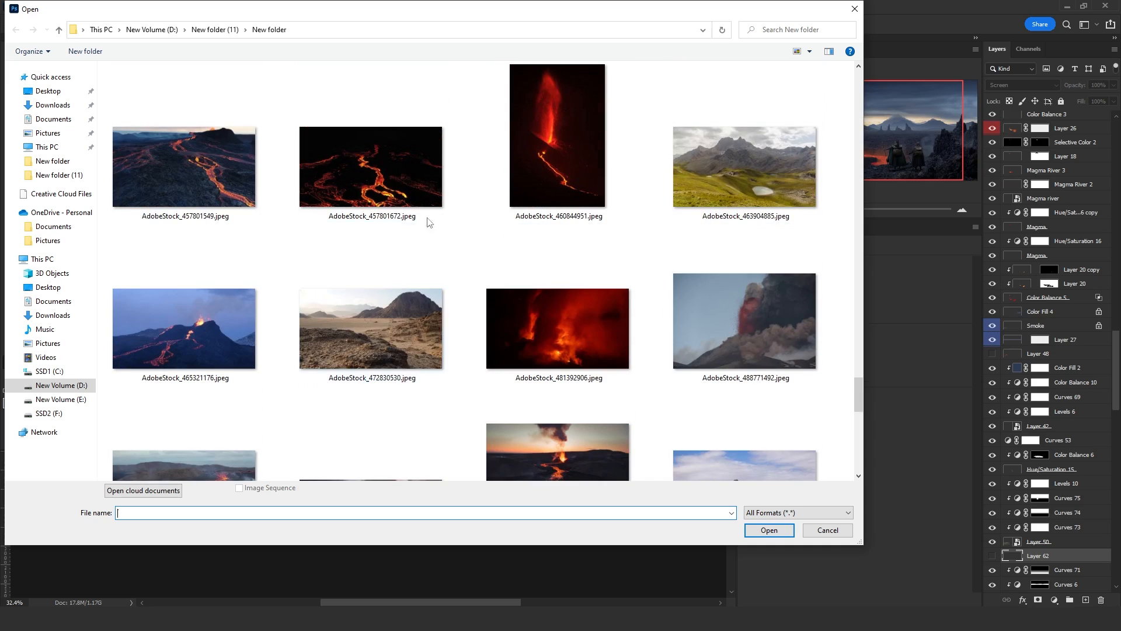
pyautogui.doubleClick(582, 157)
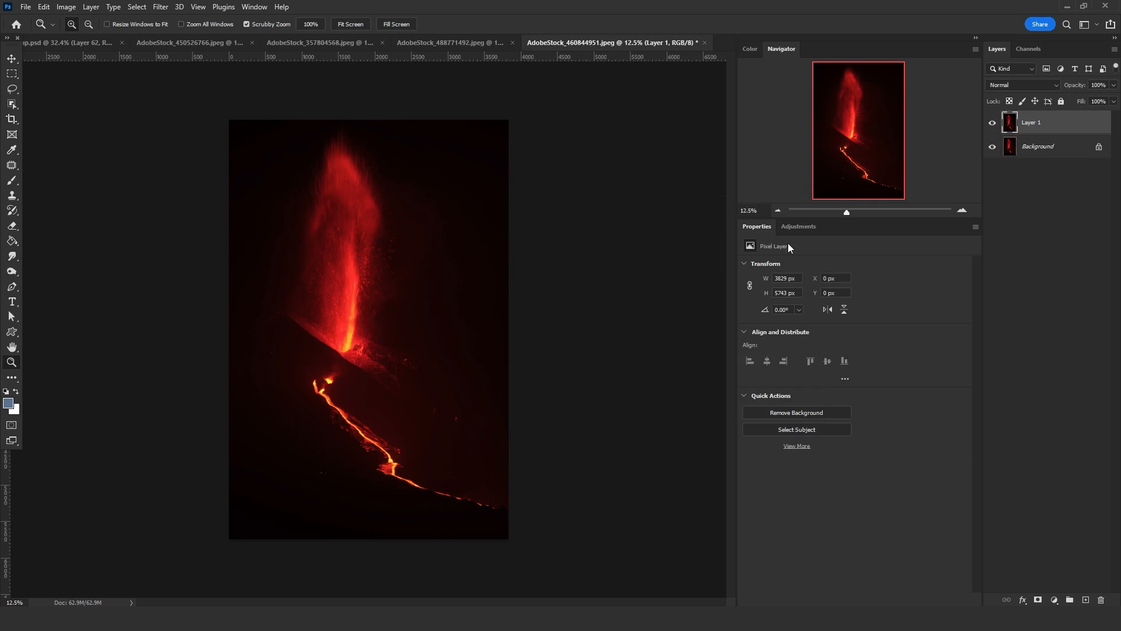
# Step: Copy the eruption photo's green channel and paste it as a new grayscale layer
pyautogui.click(1028, 49)
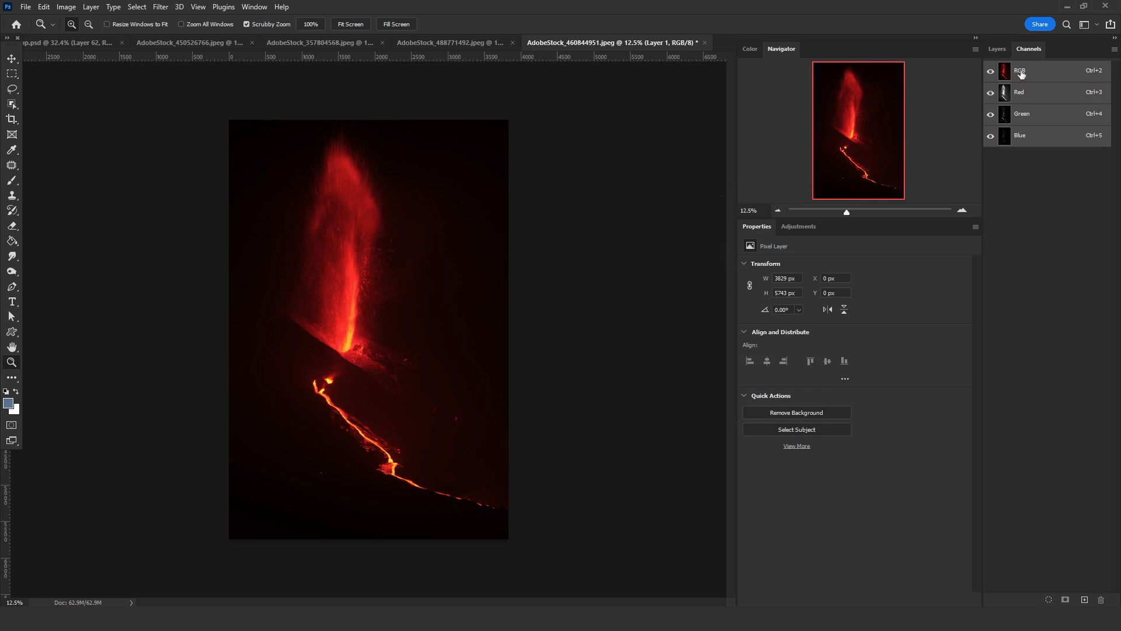
pyautogui.click(1026, 95)
pyautogui.hotkey('ctrl', 'a')
pyautogui.click(1022, 71)
pyautogui.click(1027, 114)
pyautogui.click(1021, 71)
pyautogui.click(997, 49)
pyautogui.hotkey('ctrl', 'v')
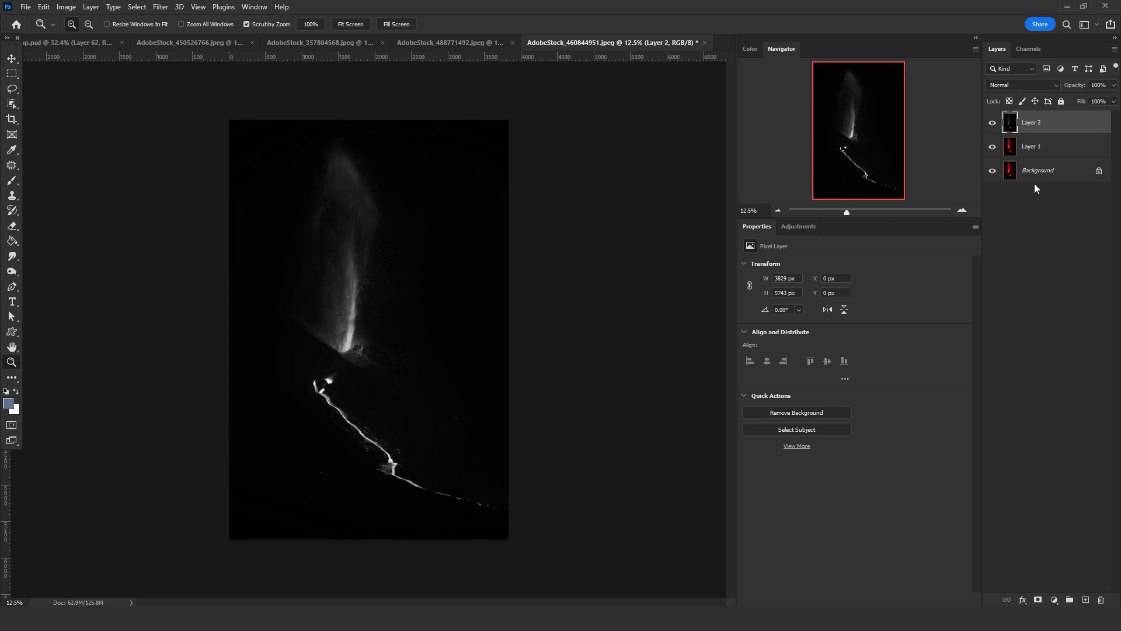
# Step: Increase the grayscale eruption layer's contrast with Levels, setting the inputs to 18, 0.5 and 205
pyautogui.hotkey('ctrl', 'l')
pyautogui.moveTo(601, 333)
pyautogui.mouseDown()
pyautogui.moveTo(619, 335)
pyautogui.moveTo(600, 332)
pyautogui.mouseUp()
pyautogui.moveTo(678, 332)
pyautogui.mouseDown()
pyautogui.moveTo(741, 333)
pyautogui.moveTo(724, 333)
pyautogui.mouseUp()
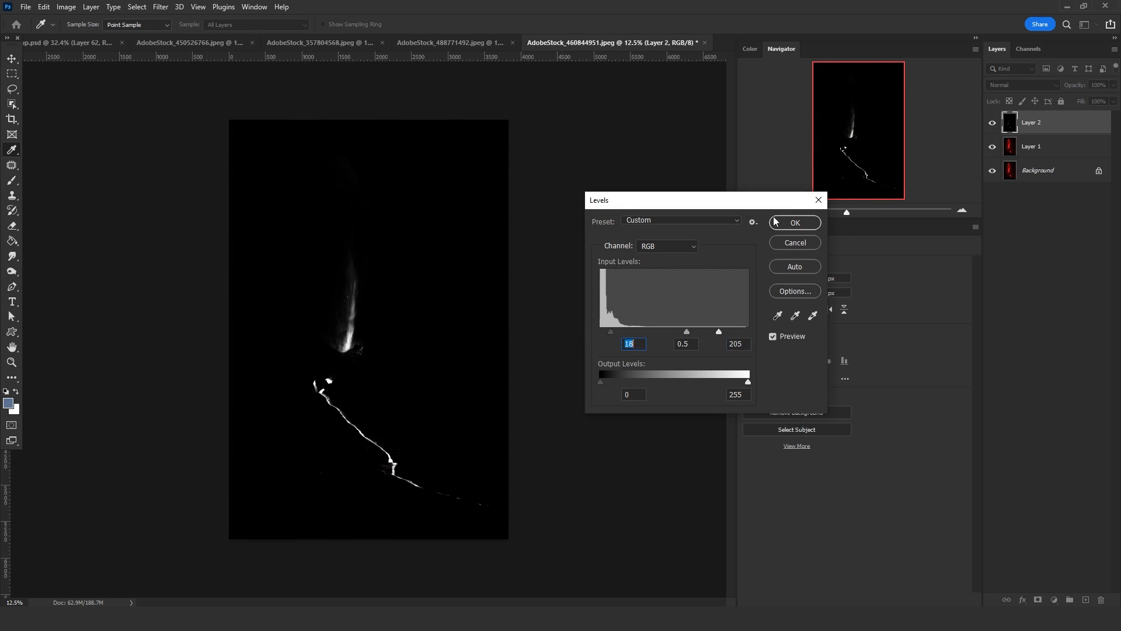
pyautogui.click(797, 223)
pyautogui.press('z')
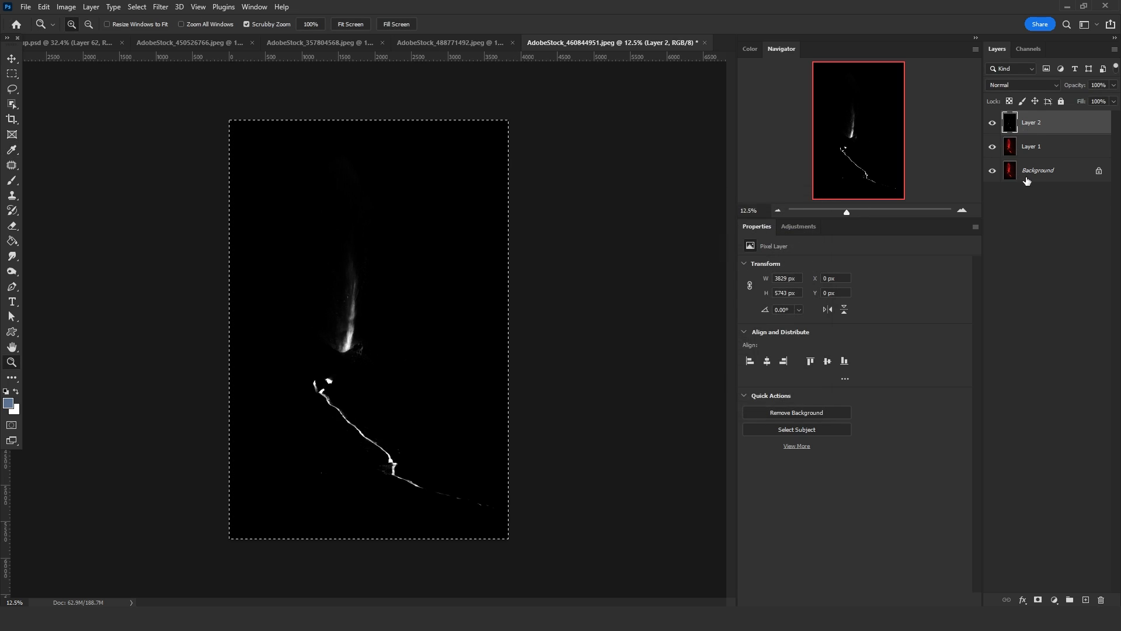
# Step: Add a layer mask to the eruption photo's base layer and paste the high-contrast grayscale image into it
pyautogui.click(1037, 176)
pyautogui.click(1038, 601)
pyautogui.keyDown('alt'); pyautogui.click(1032, 173); pyautogui.keyUp('alt')
pyautogui.hotkey('ctrl', 'v')
# Step: Delete the duplicate colour photo layer and the leftover grayscale layer, keeping only the masked eruption
pyautogui.click(1029, 149)
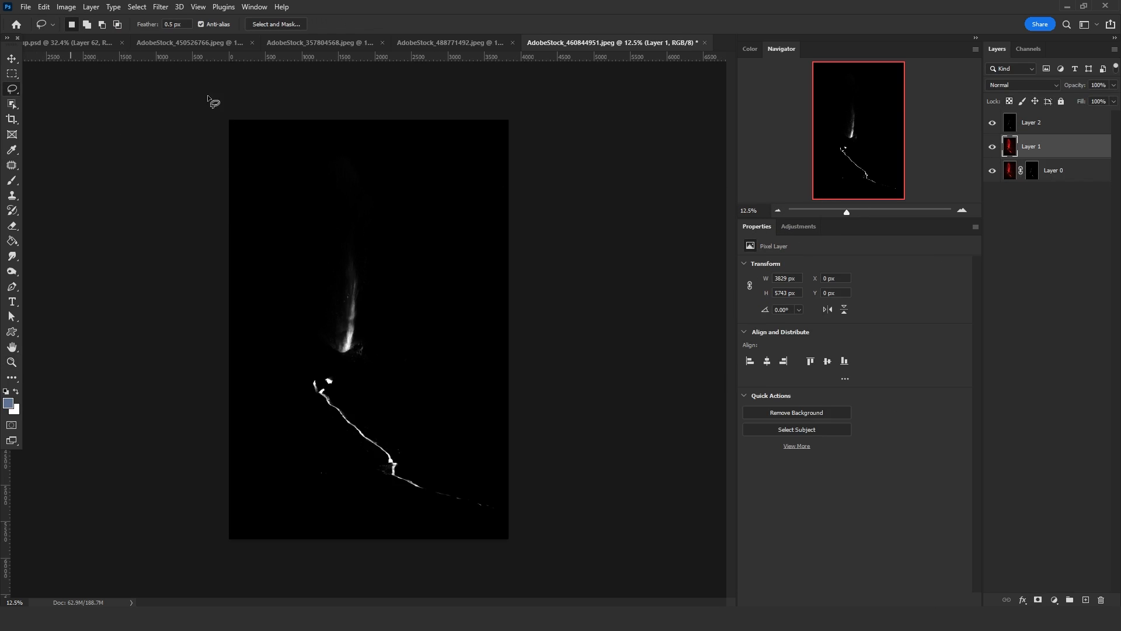
pyautogui.press('Delete')
pyautogui.rightClick(1036, 127)
pyautogui.click(1039, 153)
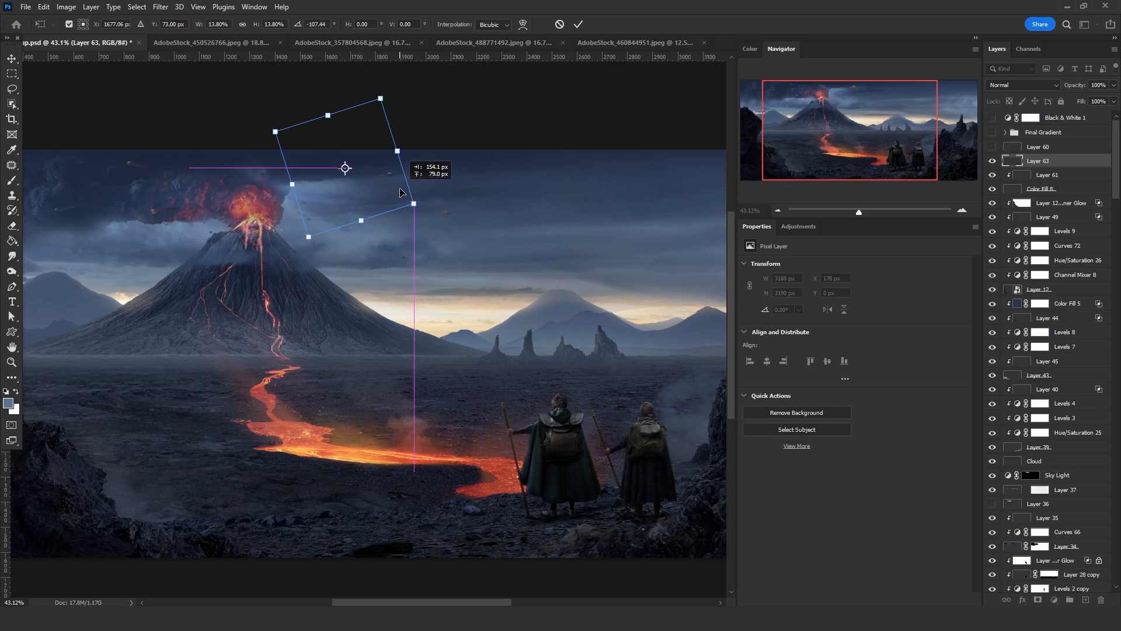
# Step: Place the scaled-down, rotated eruption cut-out over the flying rock above the volcano as its fiery trail
pyautogui.press('Return')
pyautogui.scroll(6, 375, 154)
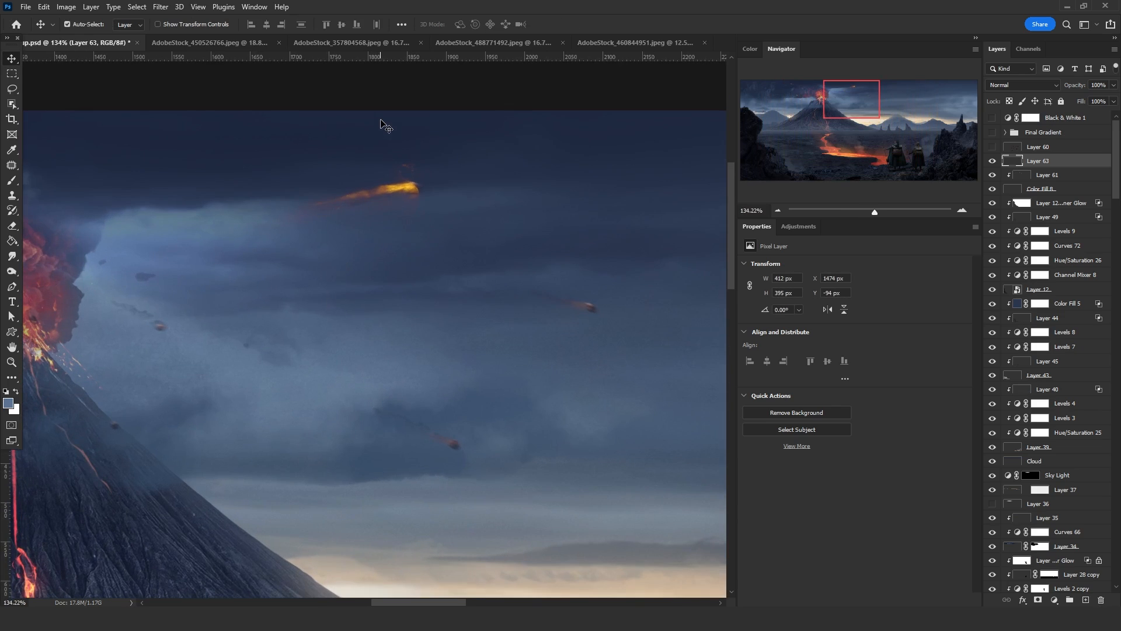
# Step: Set the fiery trail's blend mode to Screen and use Color Balance to shift its highlights toward yellow at -42 and toward magenta
pyautogui.click(1044, 85)
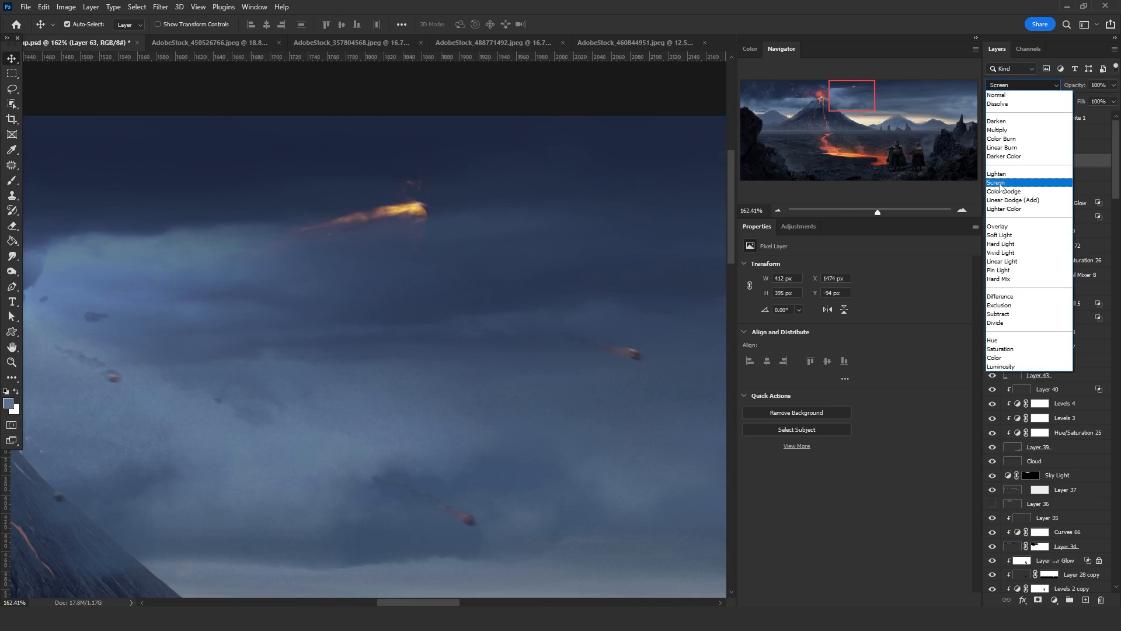
pyautogui.click(999, 183)
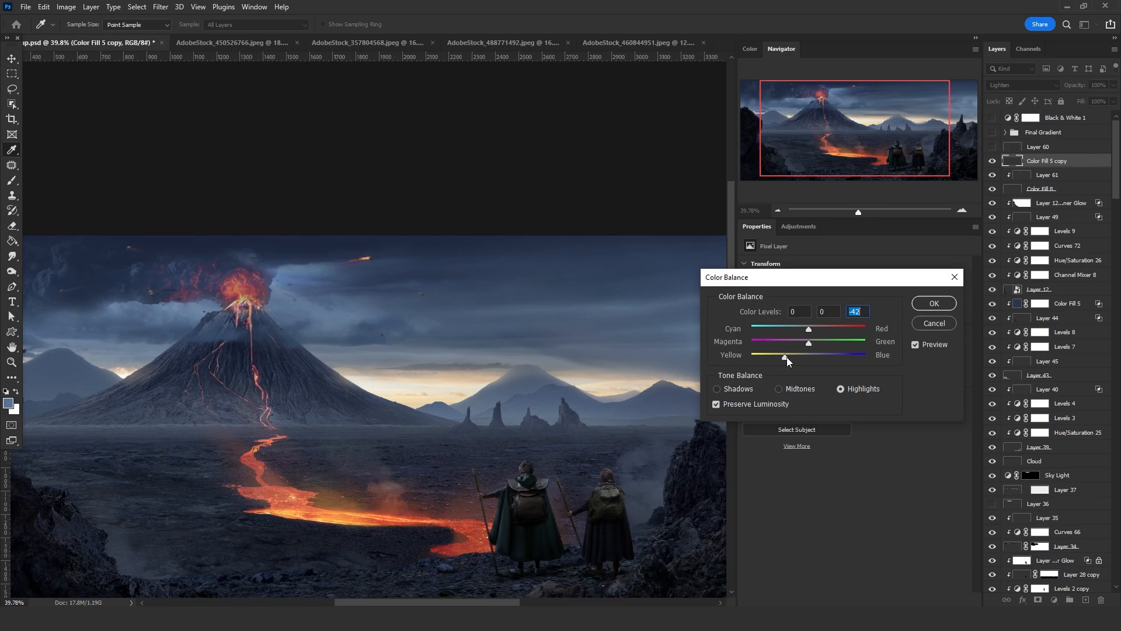
pyautogui.click(799, 341)
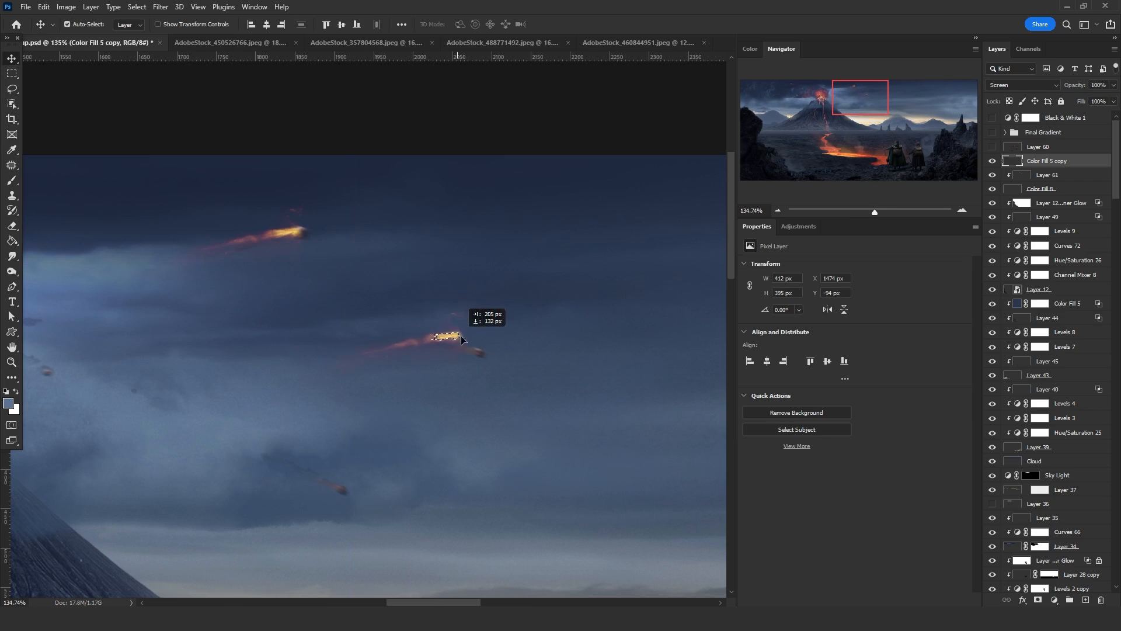
# Step: Place a copy of the fiery trail on the next flying rock and free-transform it to follow that rock's direction
pyautogui.moveTo(460, 339); pyautogui.dragTo(467, 341)
pyautogui.hotkey('ctrl', 't')
pyautogui.moveTo(512, 441); pyautogui.dragTo(426, 423)
pyautogui.moveTo(448, 373); pyautogui.dragTo(474, 346)
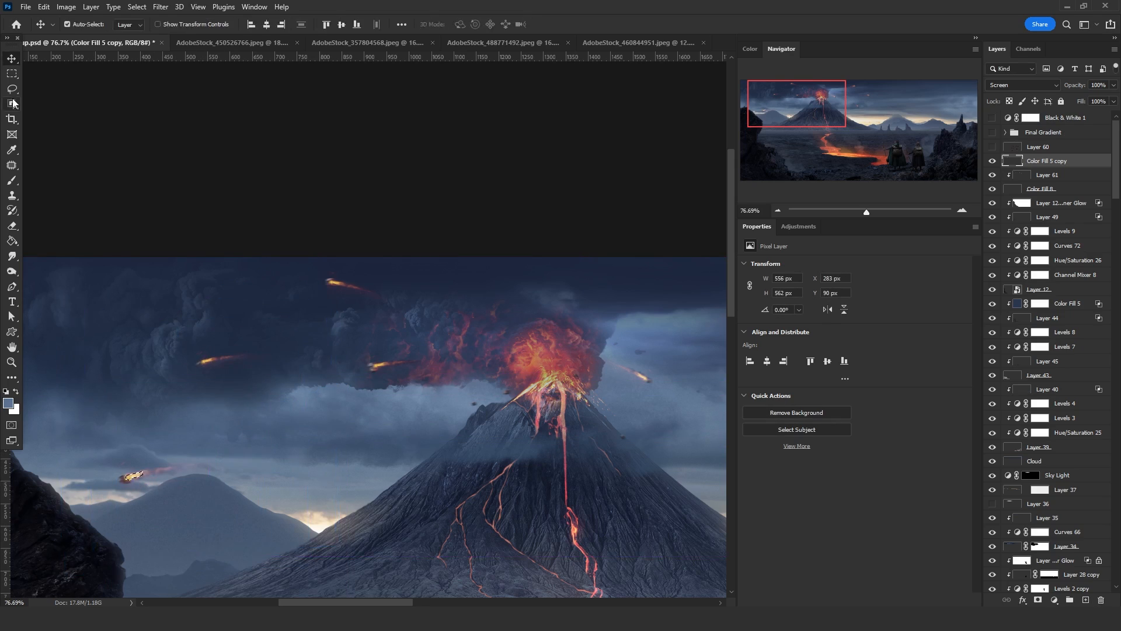
pyautogui.hotkey('ctrl', '-')
pyautogui.hotkey('ctrl', '-')
pyautogui.hotkey('ctrl', '0')
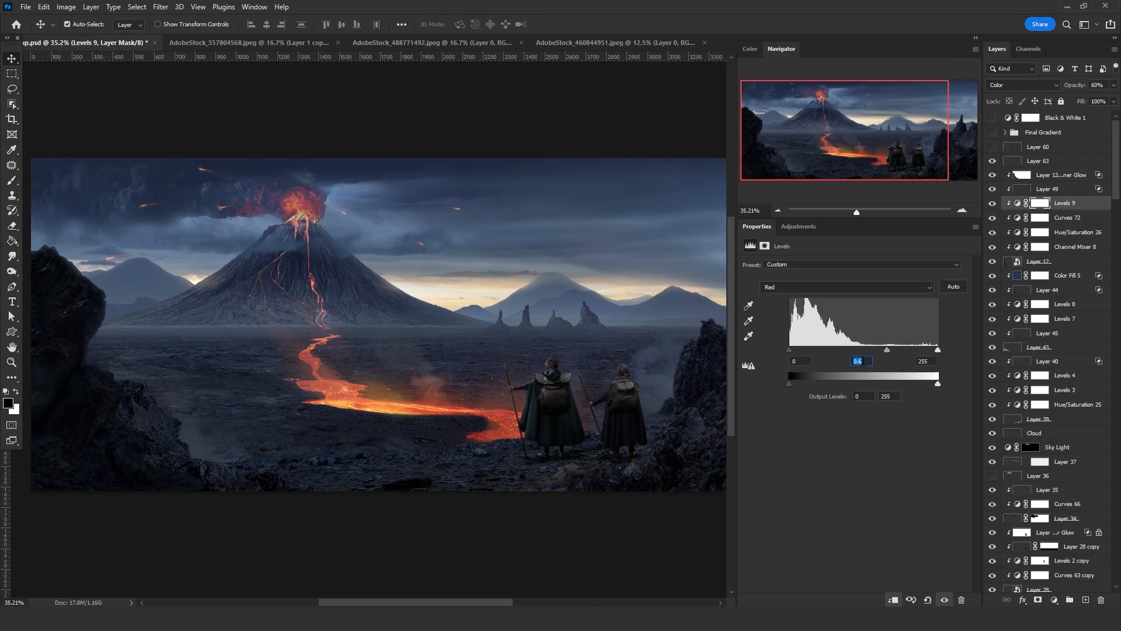
# Step: Open the coastal rocks photo AdobeStock_345264133.jpeg and isolate its rock formations with a mask made from the blue channel
pyautogui.hotkey('ctrl', 'o')
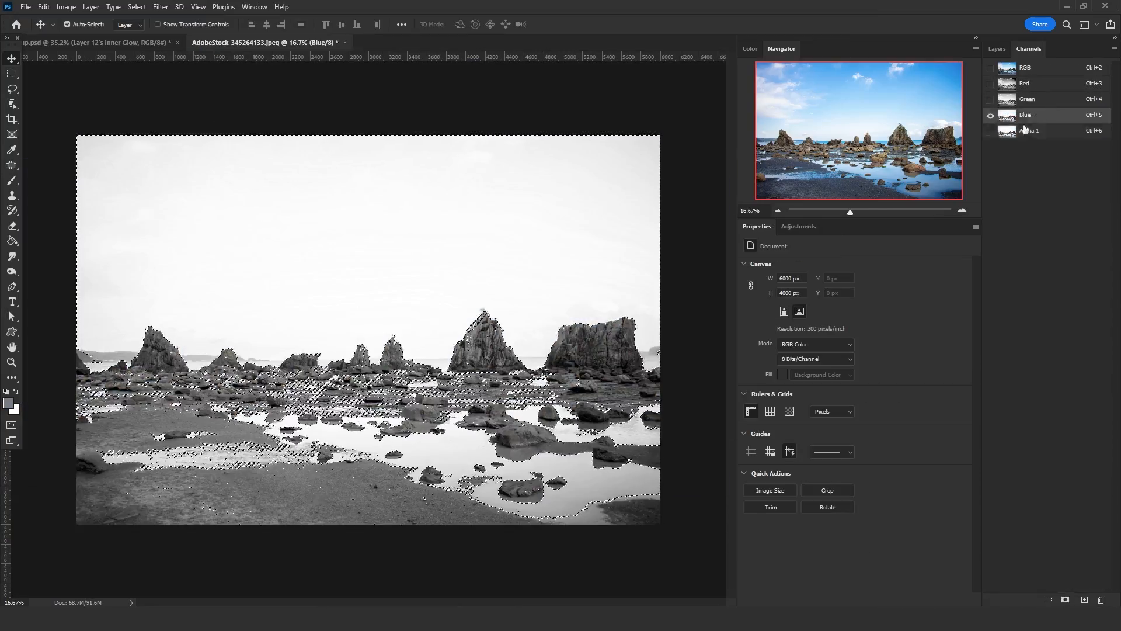
pyautogui.click(1028, 131)
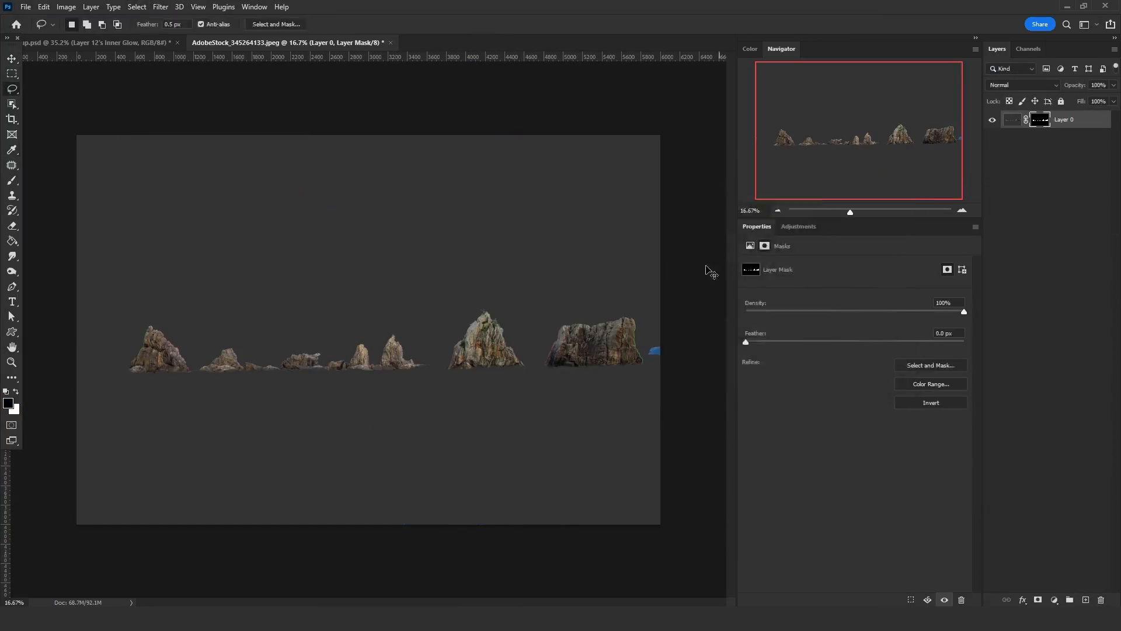
pyautogui.moveTo(488, 304); pyautogui.dragTo(491, 306)
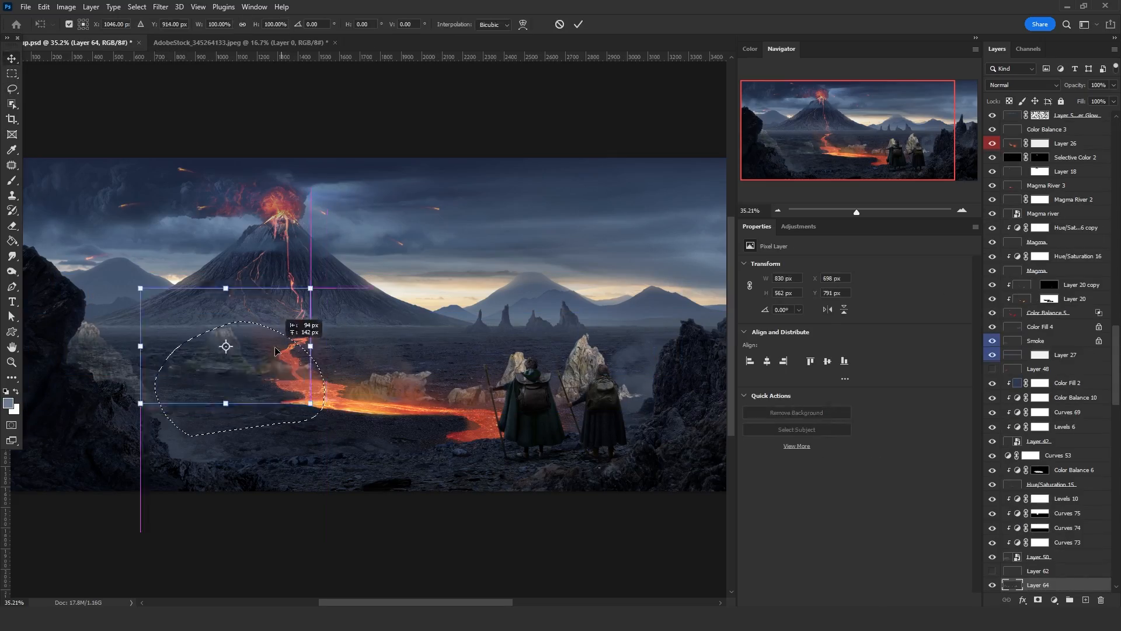
# Step: Position the cut-out rock formations beside the lava river, at the volcano's foot and nearer the foreground
pyautogui.moveTo(225, 344); pyautogui.dragTo(344, 333)
pyautogui.press('Return')
pyautogui.moveTo(315, 368); pyautogui.dragTo(315, 372)
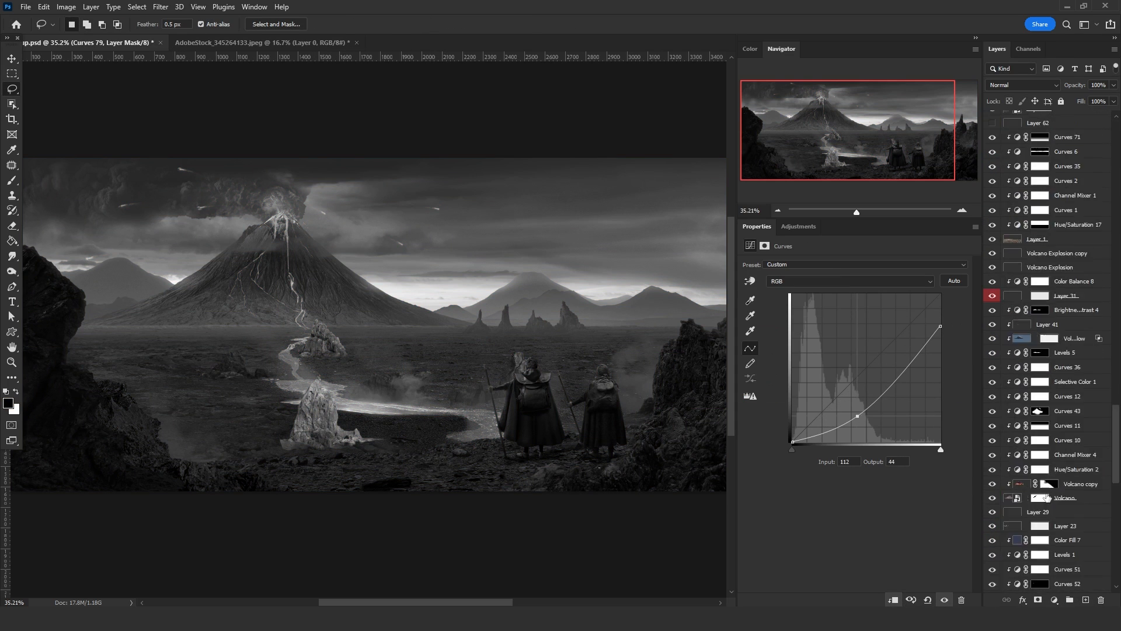
# Step: Darken the added rocks with clipped Curves, setting the near rock's midpoint to input 111, output 37, and lowering the curve's white point
pyautogui.moveTo(856, 422); pyautogui.dragTo(857, 419)
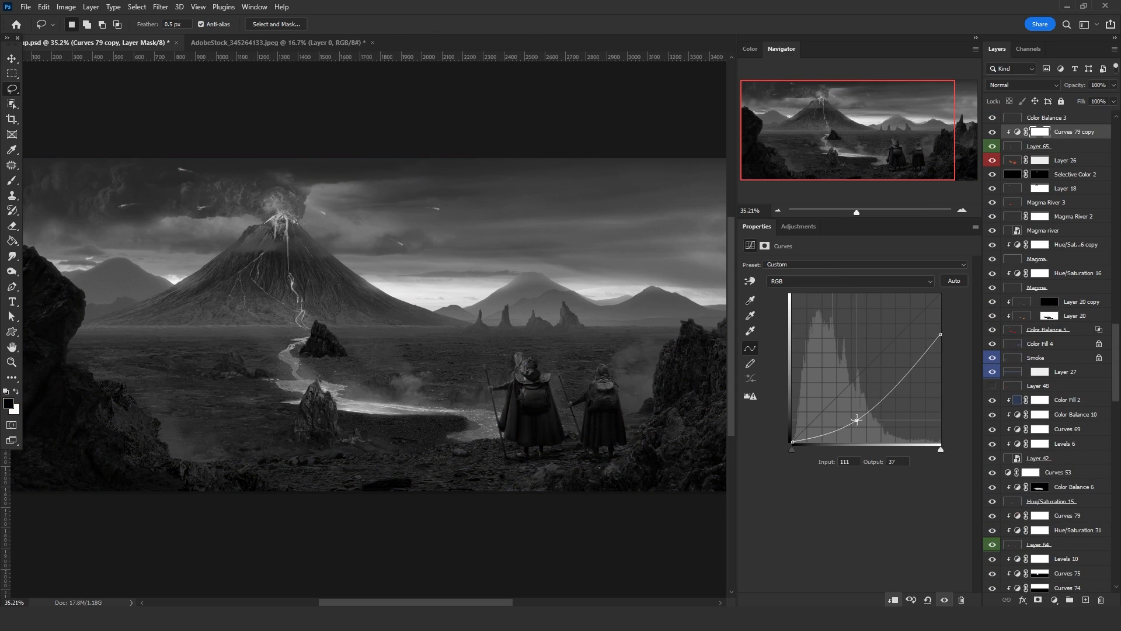
pyautogui.moveTo(940, 295); pyautogui.dragTo(939, 313)
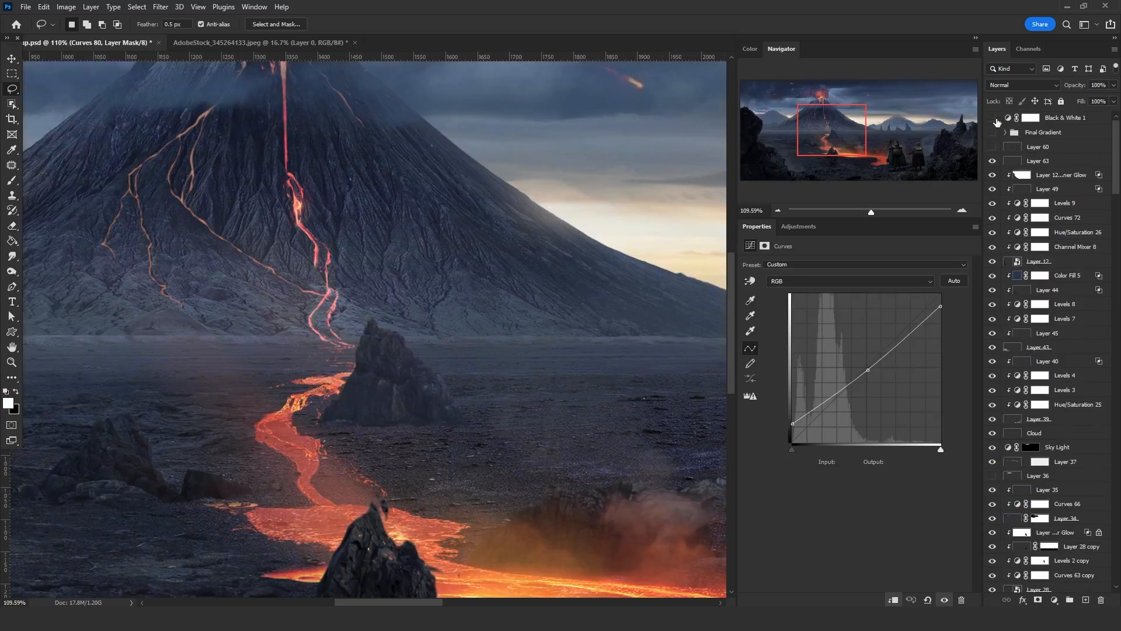
pyautogui.click(992, 117)
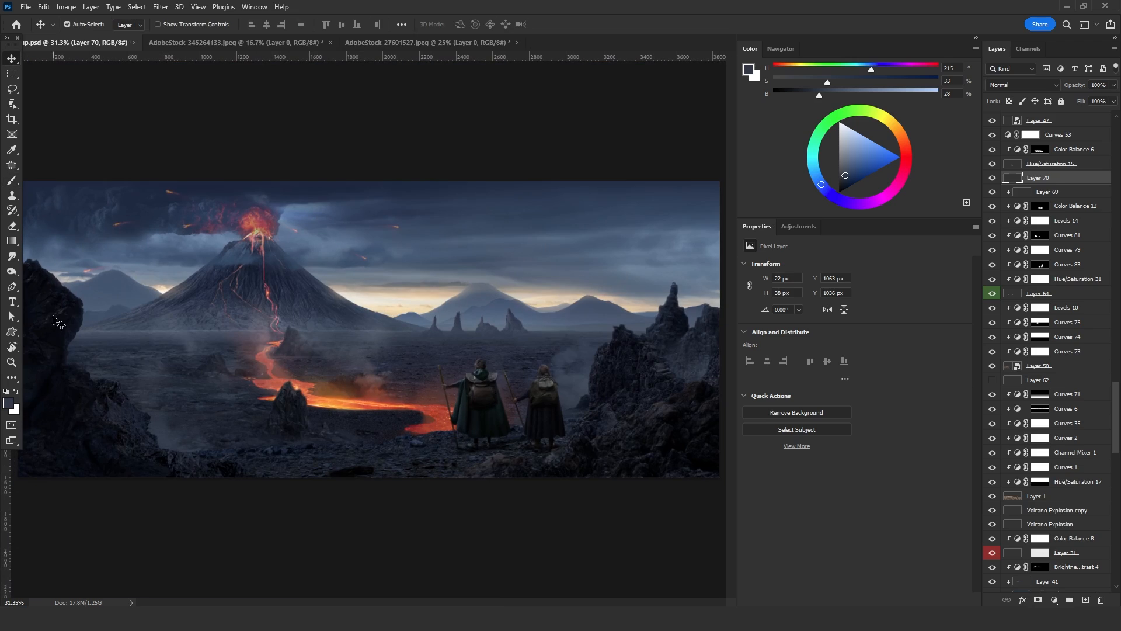
# Step: Grade the merged scene layer in Camera Raw with Exposure +0.25, Contrast +20 and Shadows -100
pyautogui.keyDown('alt'); pyautogui.click(226, 227); pyautogui.keyUp('alt')
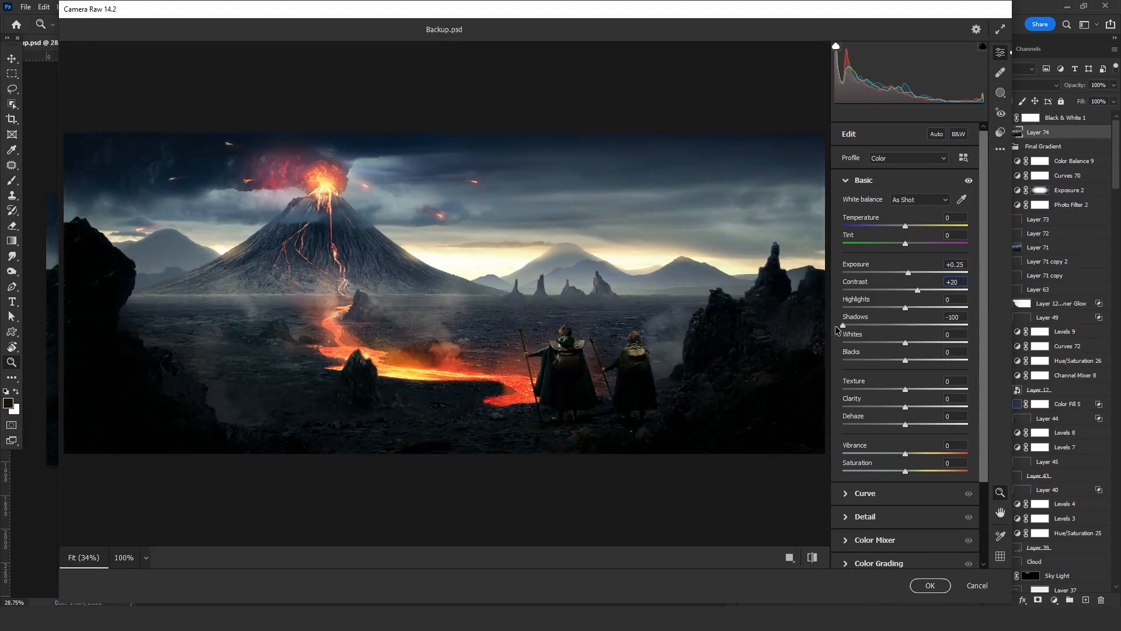
pyautogui.click(931, 585)
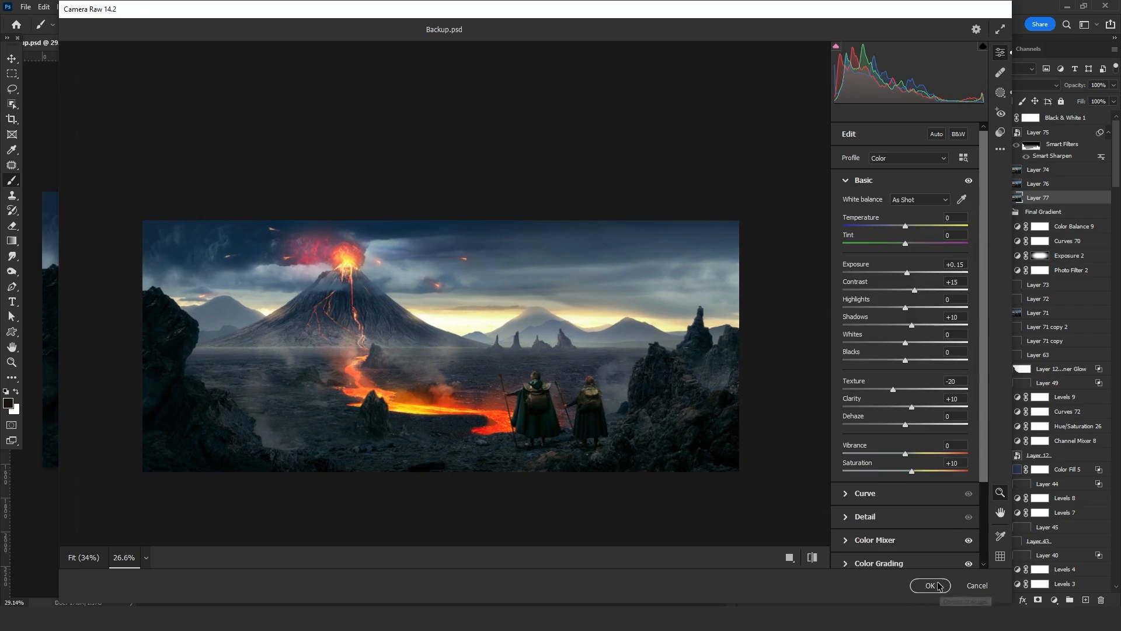
# Step: Grade the next merged layer in Camera Raw with Exposure +0.15, Contrast +15, Shadows +10, Texture -20, Clarity +10 and Saturation +10
pyautogui.click(931, 585)
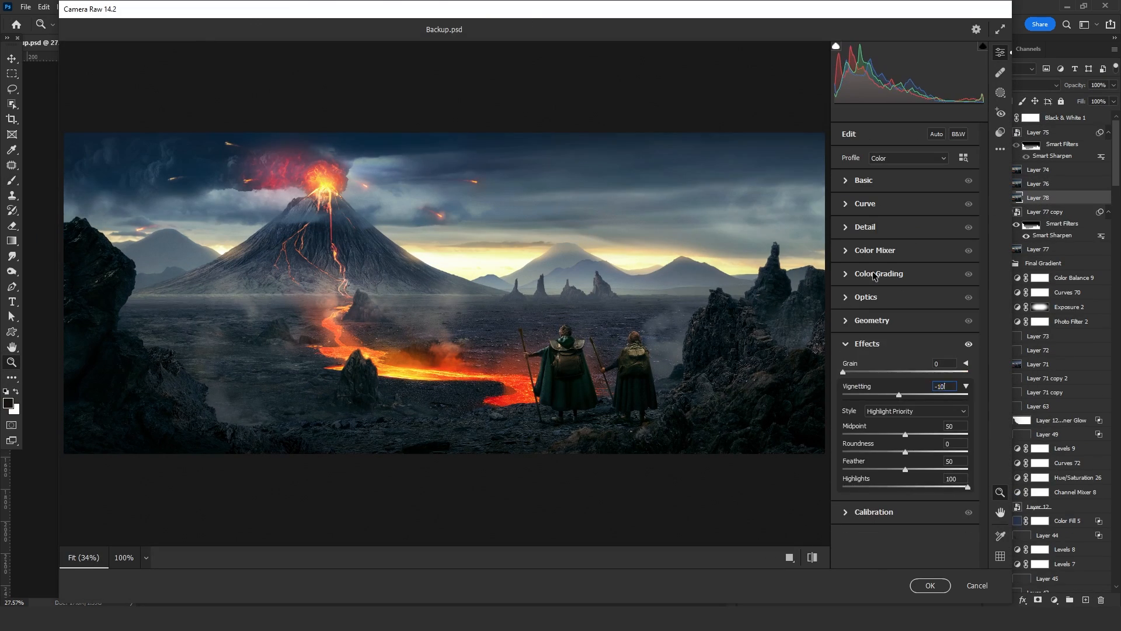